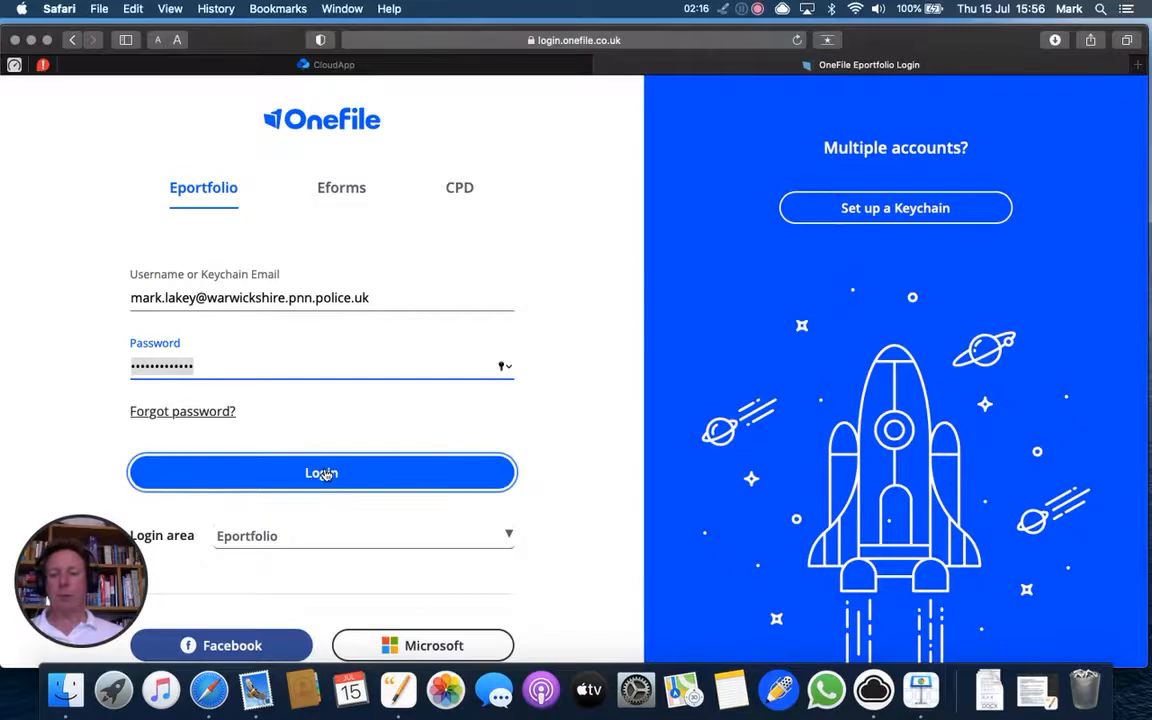
- Log in to the Eportfolio and look over the Portfolio Dashboard on the learner home page
{"action": "left_click", "coordinate": [403, 404]}
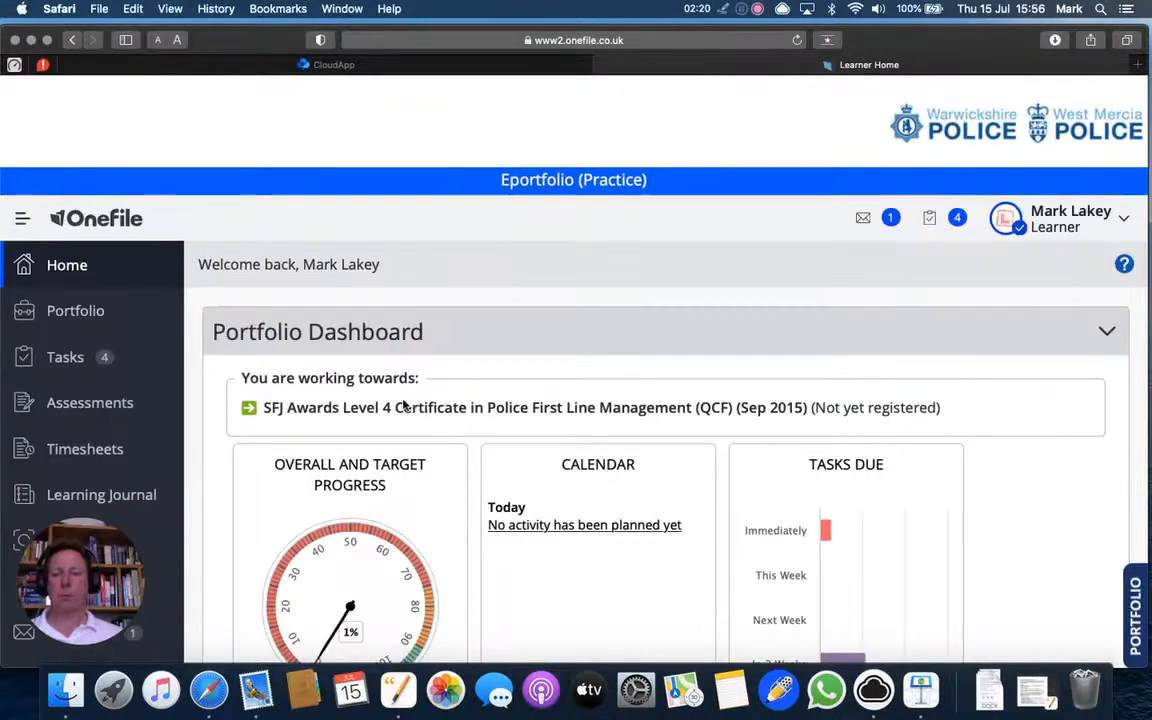
{"action": "scroll", "coordinate": [403, 404], "scroll_direction": "down", "scroll_amount": 3}
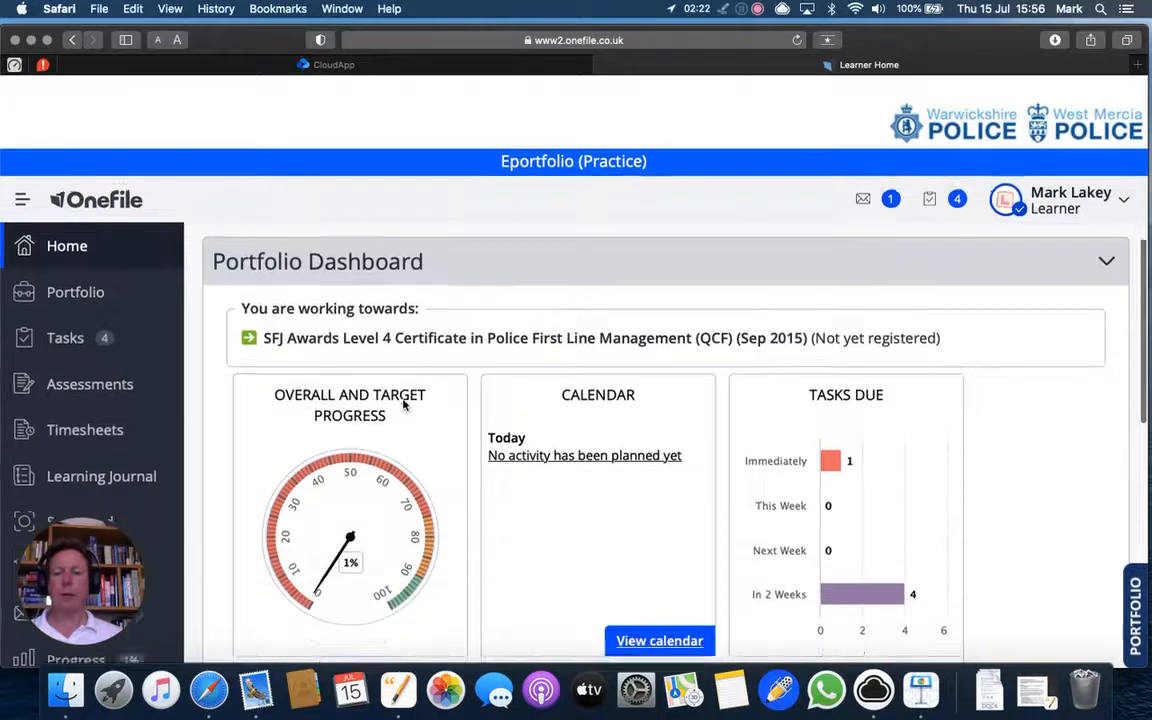
{"action": "left_click_drag", "start_coordinate": [123, 570], "coordinate": [1114, 567]}
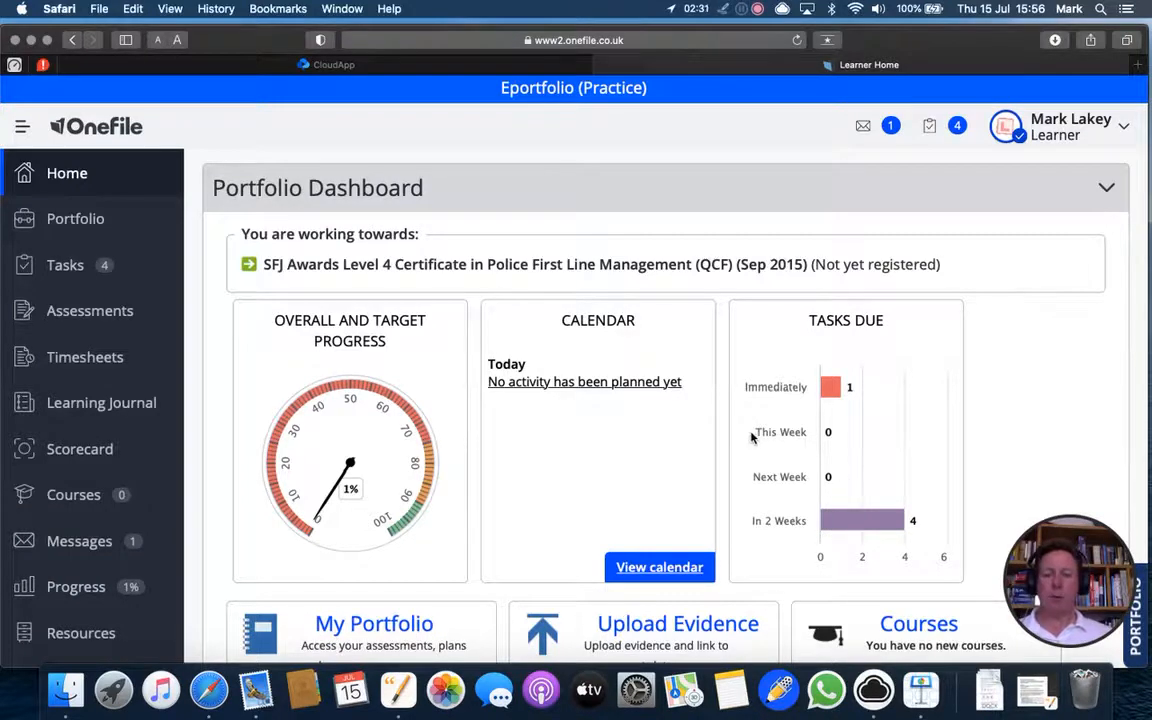
{"action": "scroll", "coordinate": [751, 436], "scroll_direction": "up", "scroll_amount": 1}
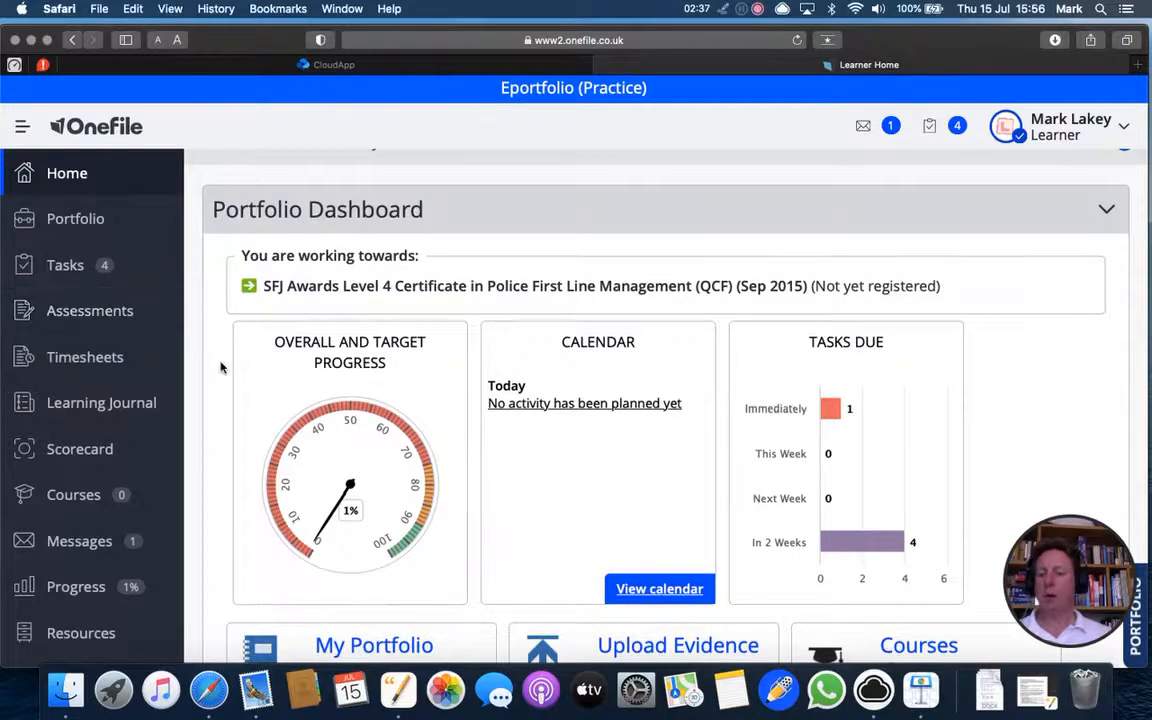
{"action": "scroll", "coordinate": [221, 366], "scroll_direction": "down", "scroll_amount": 5}
{"action": "scroll", "coordinate": [221, 366], "scroll_direction": "down", "scroll_amount": 1}
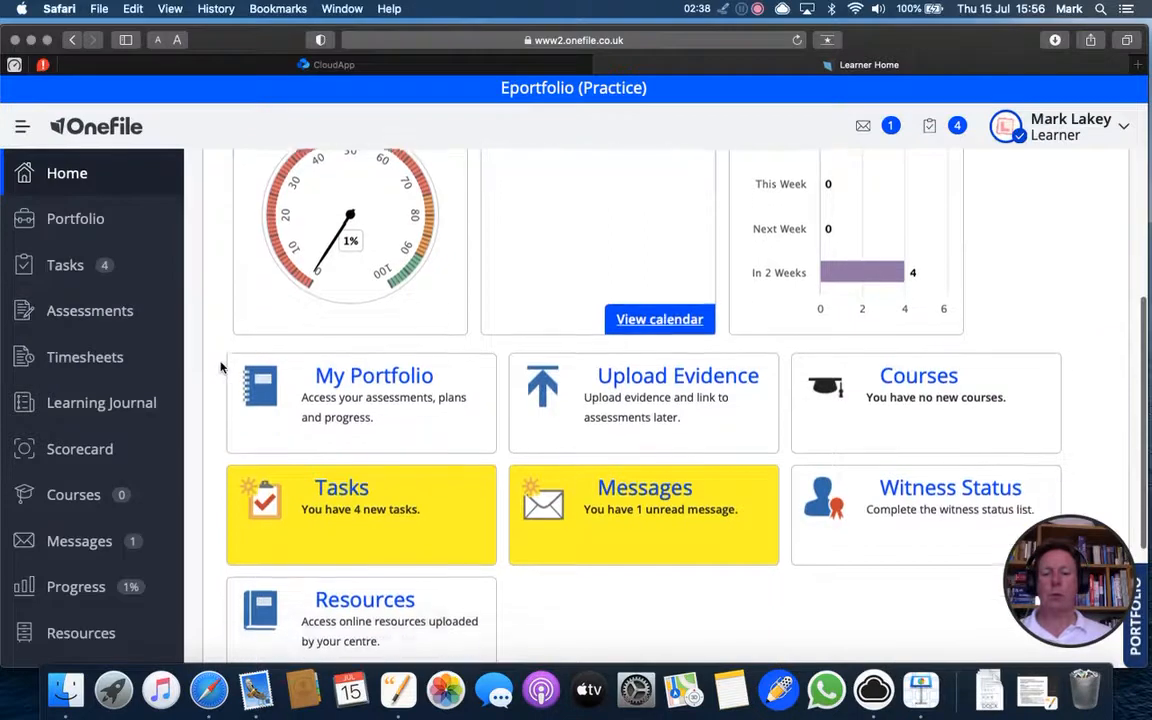
- Open My Portfolio and review the learning aim progress, plans, assessments and activity options under Information & Options
{"action": "left_click", "coordinate": [348, 385]}
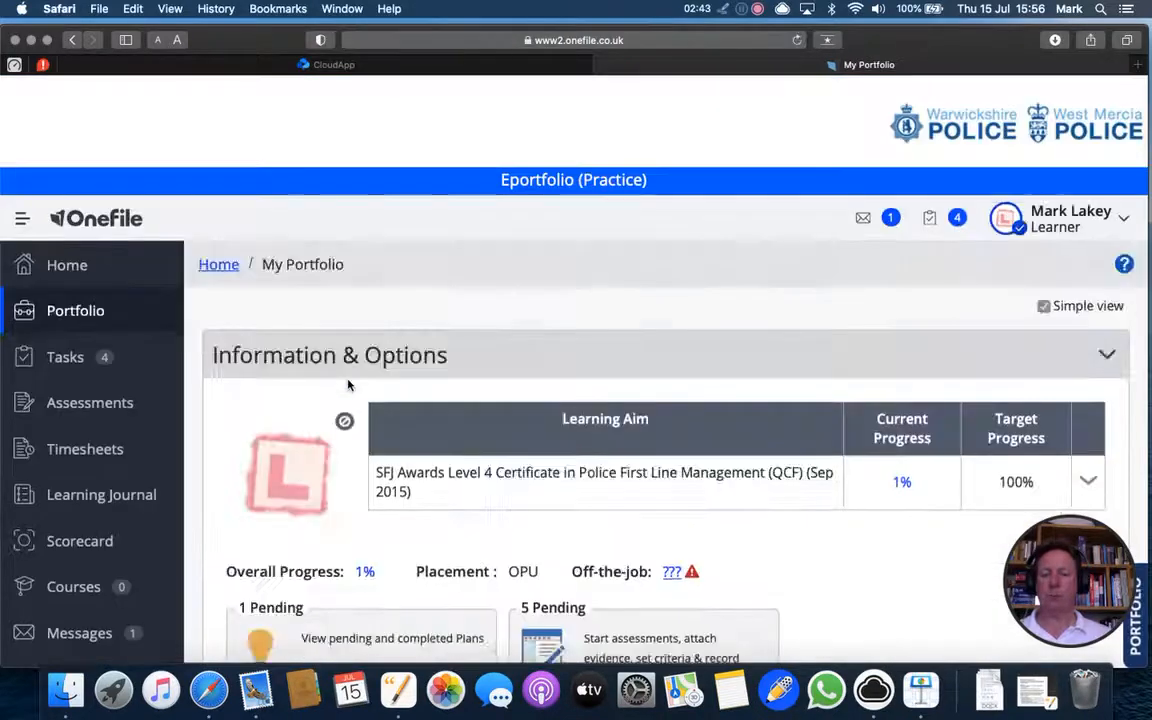
{"action": "scroll", "coordinate": [348, 385], "scroll_direction": "down", "scroll_amount": 5}
{"action": "scroll", "coordinate": [348, 385], "scroll_direction": "up", "scroll_amount": 3}
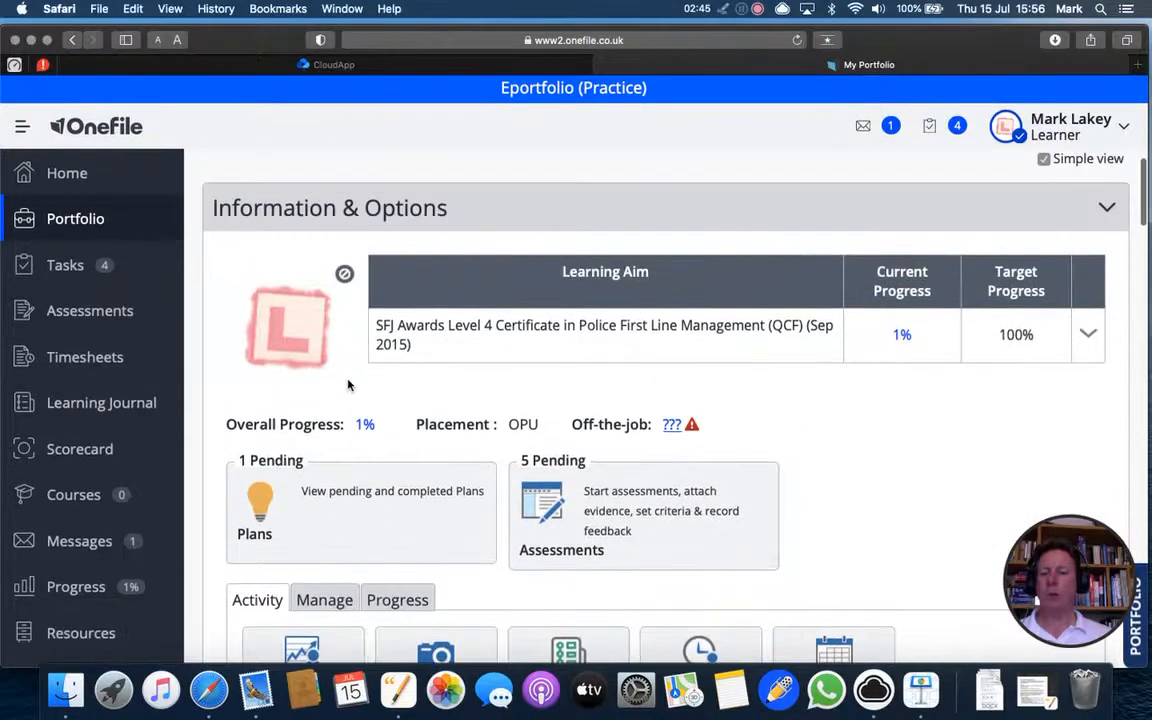
{"action": "scroll", "coordinate": [348, 385], "scroll_direction": "down", "scroll_amount": 3}
{"action": "scroll", "coordinate": [348, 385], "scroll_direction": "up", "scroll_amount": 2}
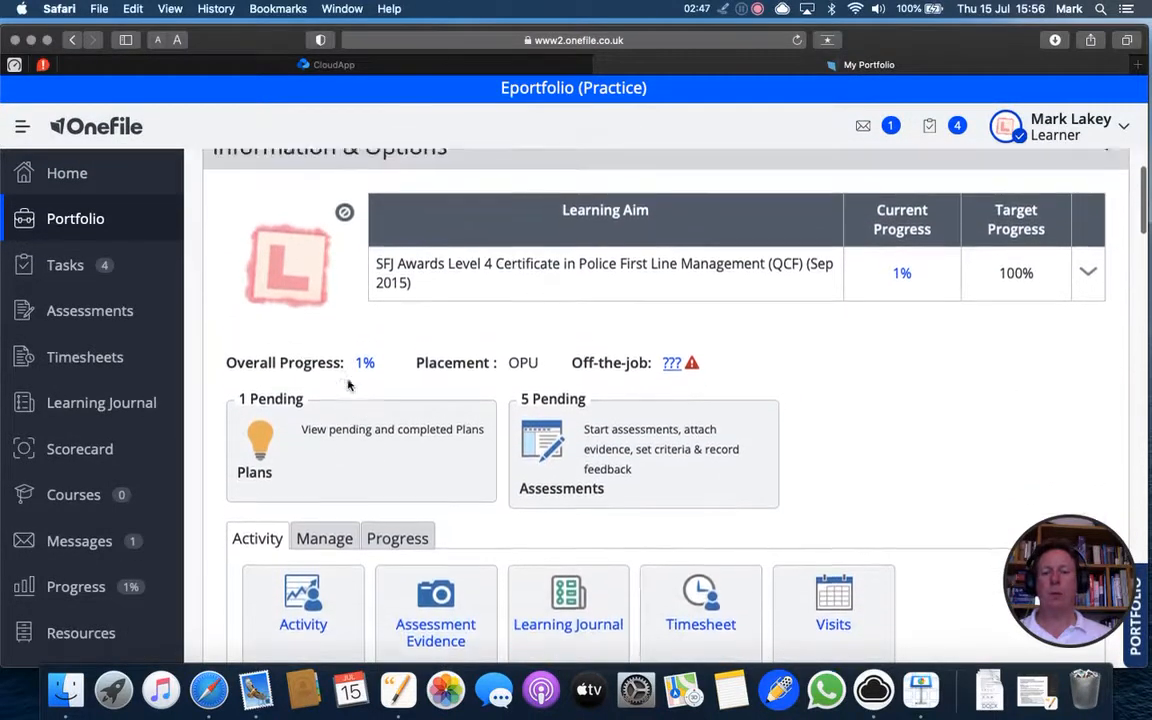
{"action": "scroll", "coordinate": [348, 385], "scroll_direction": "up", "scroll_amount": 1}
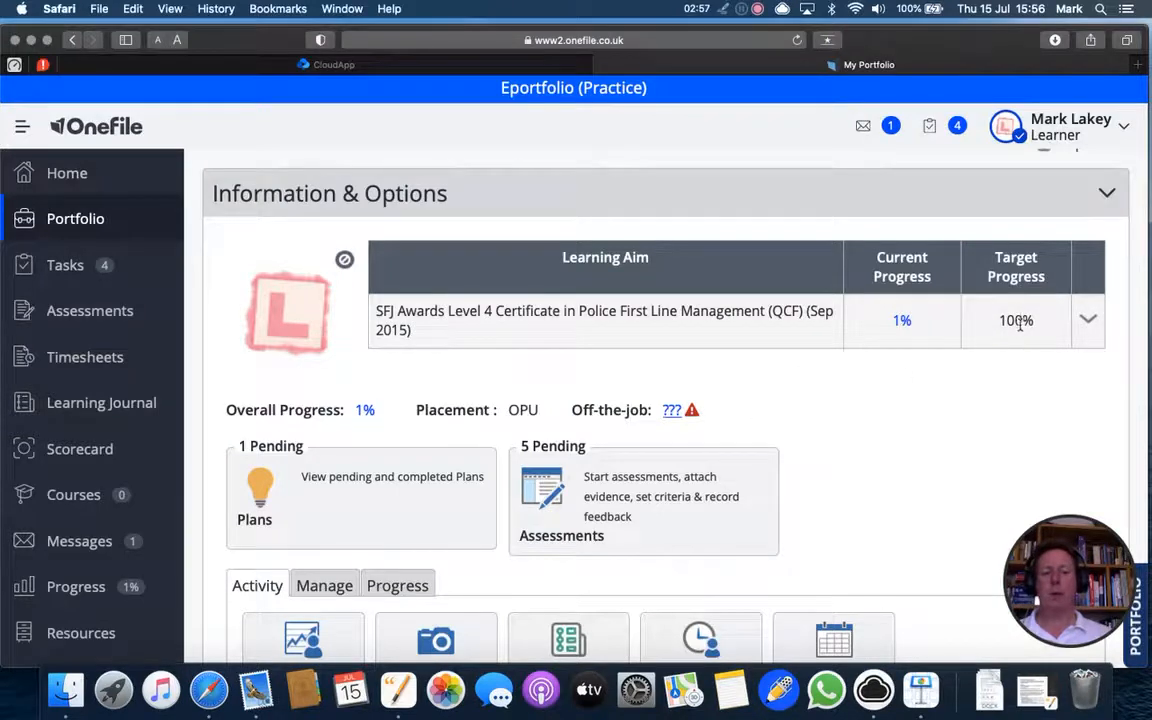
{"action": "scroll", "coordinate": [857, 418], "scroll_direction": "down", "scroll_amount": 3}
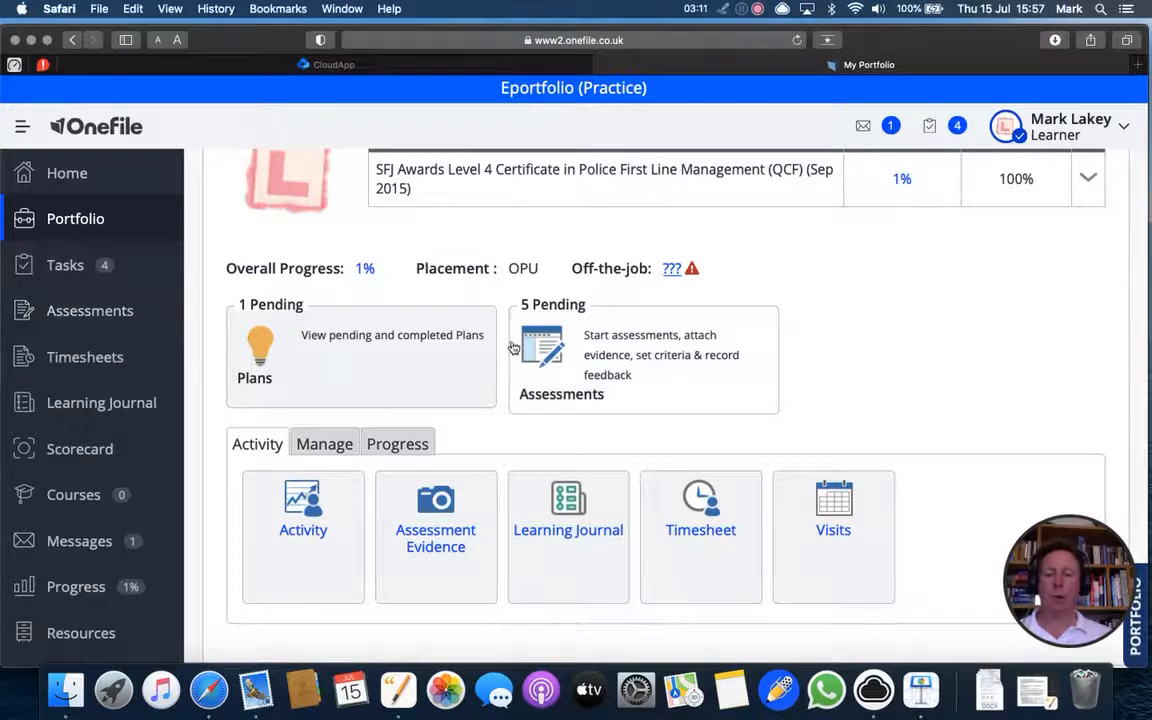
- Open the portfolio's Assessments list and collapse the side navigation to give the pending assessments table more room
{"action": "left_click", "coordinate": [634, 360]}
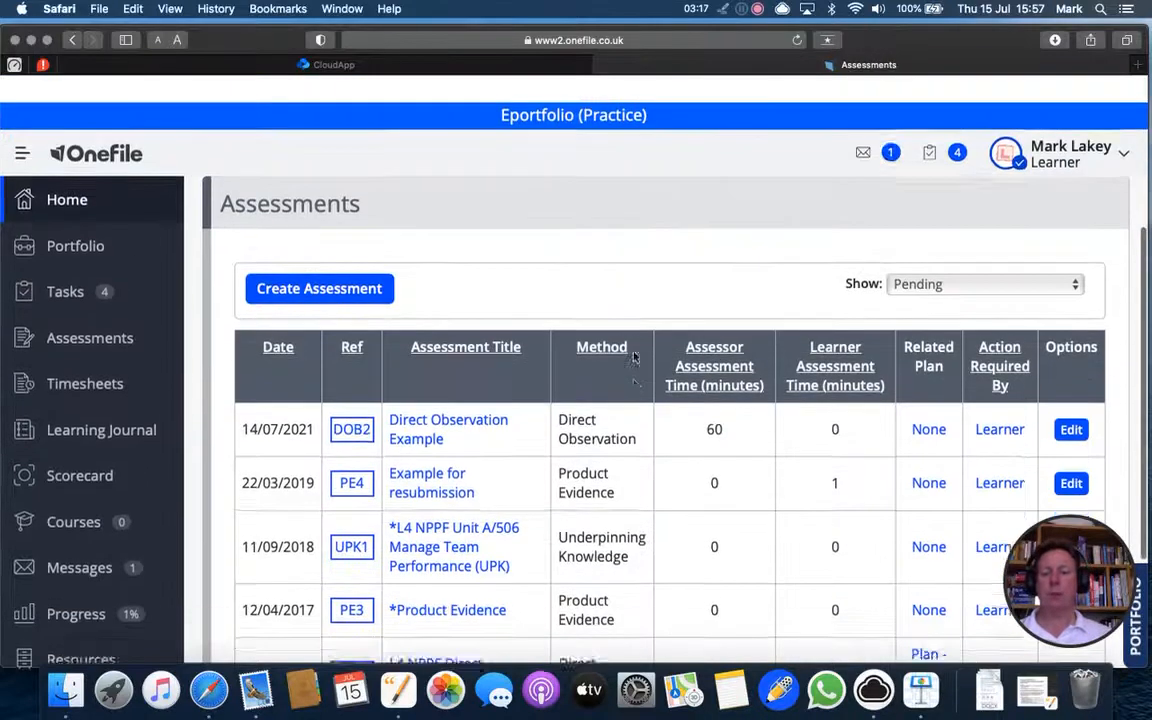
{"action": "scroll", "coordinate": [634, 358], "scroll_direction": "down", "scroll_amount": 1}
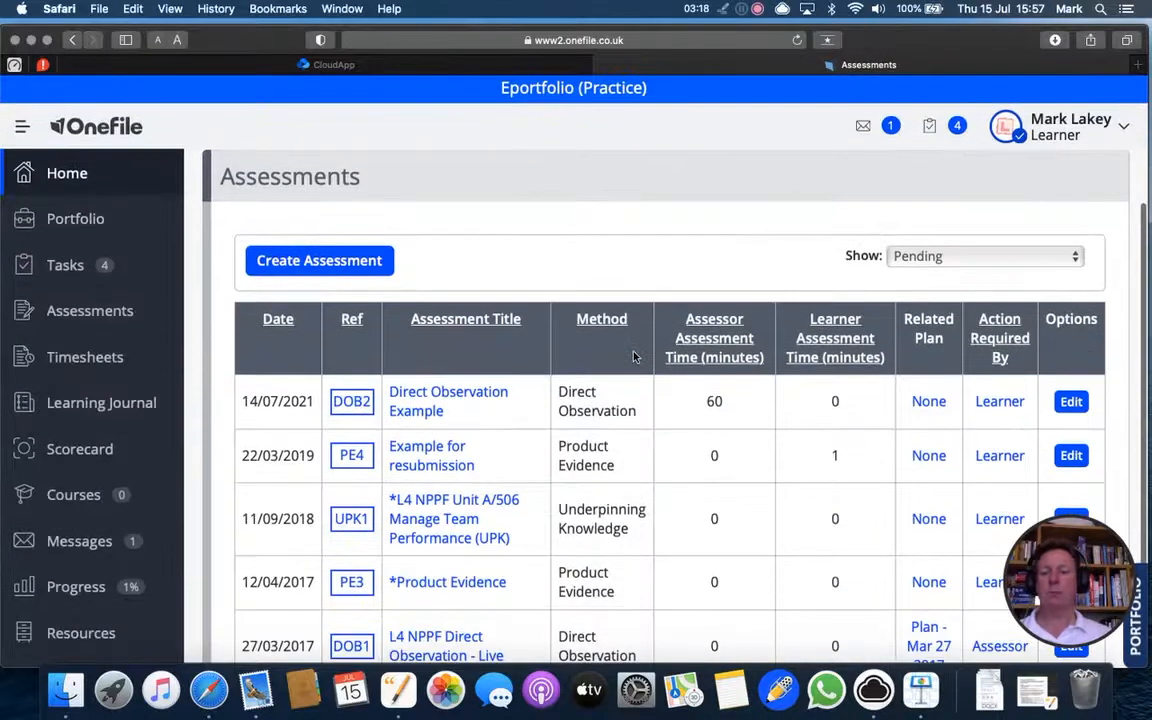
{"action": "left_click", "coordinate": [23, 129]}
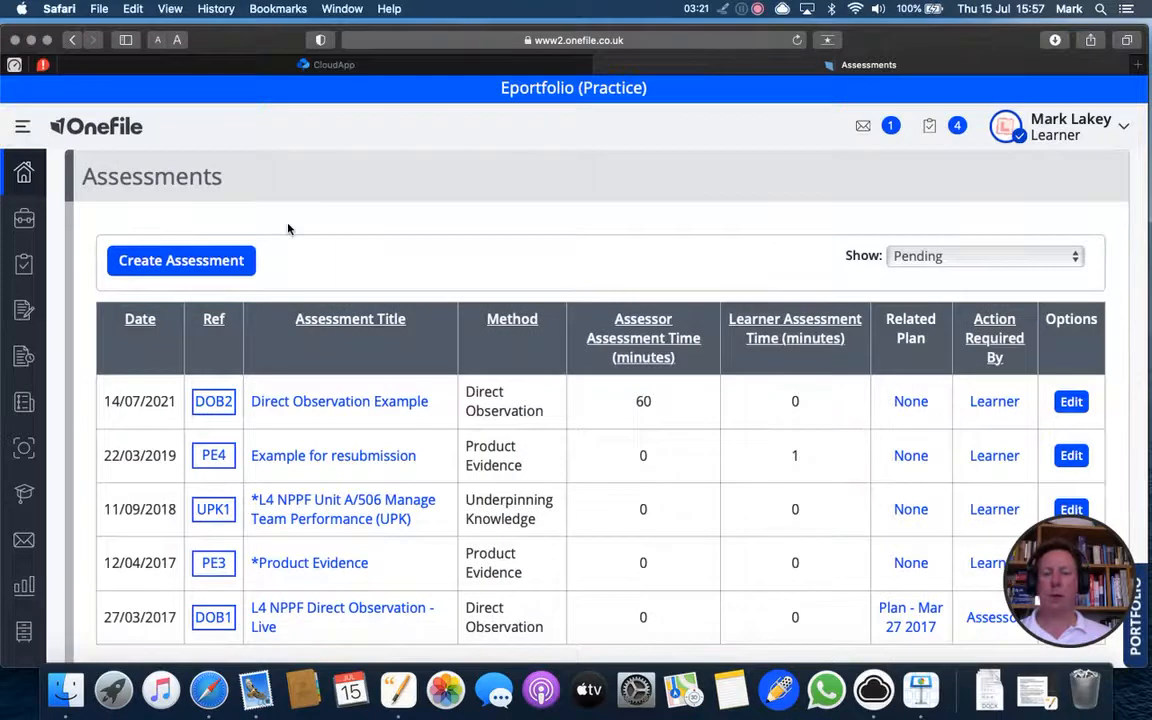
{"action": "scroll", "coordinate": [288, 228], "scroll_direction": "down", "scroll_amount": 3}
{"action": "scroll", "coordinate": [288, 228], "scroll_direction": "up", "scroll_amount": 2}
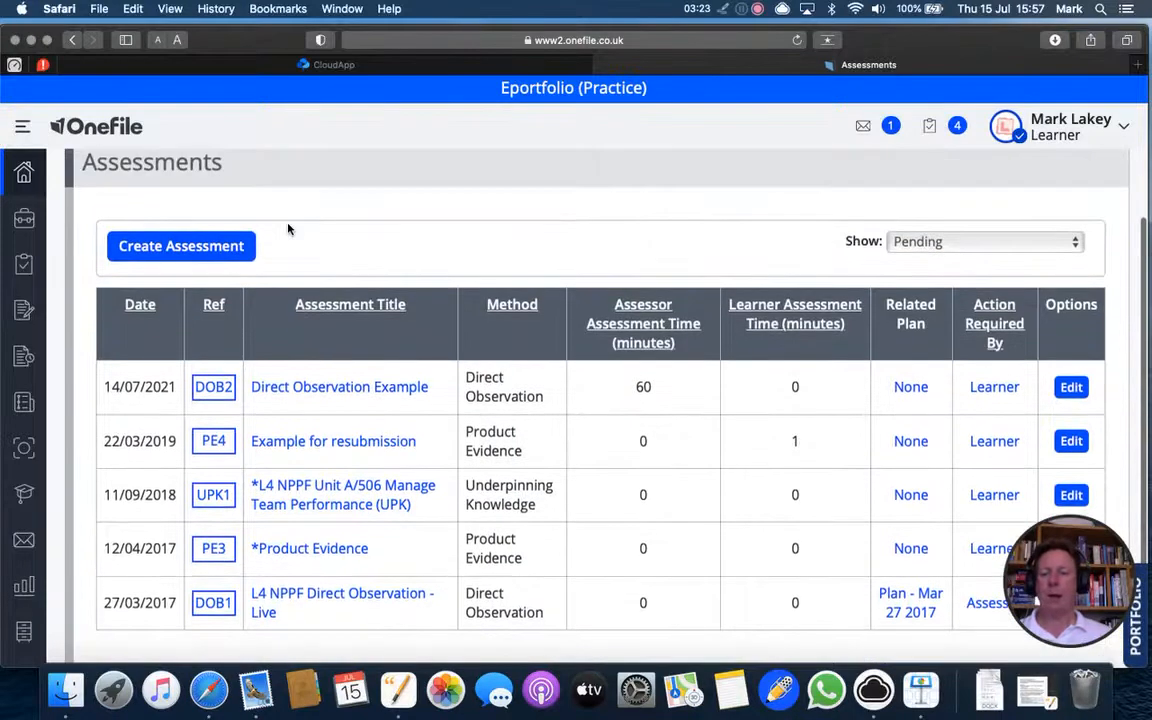
{"action": "scroll", "coordinate": [288, 228], "scroll_direction": "up", "scroll_amount": 2}
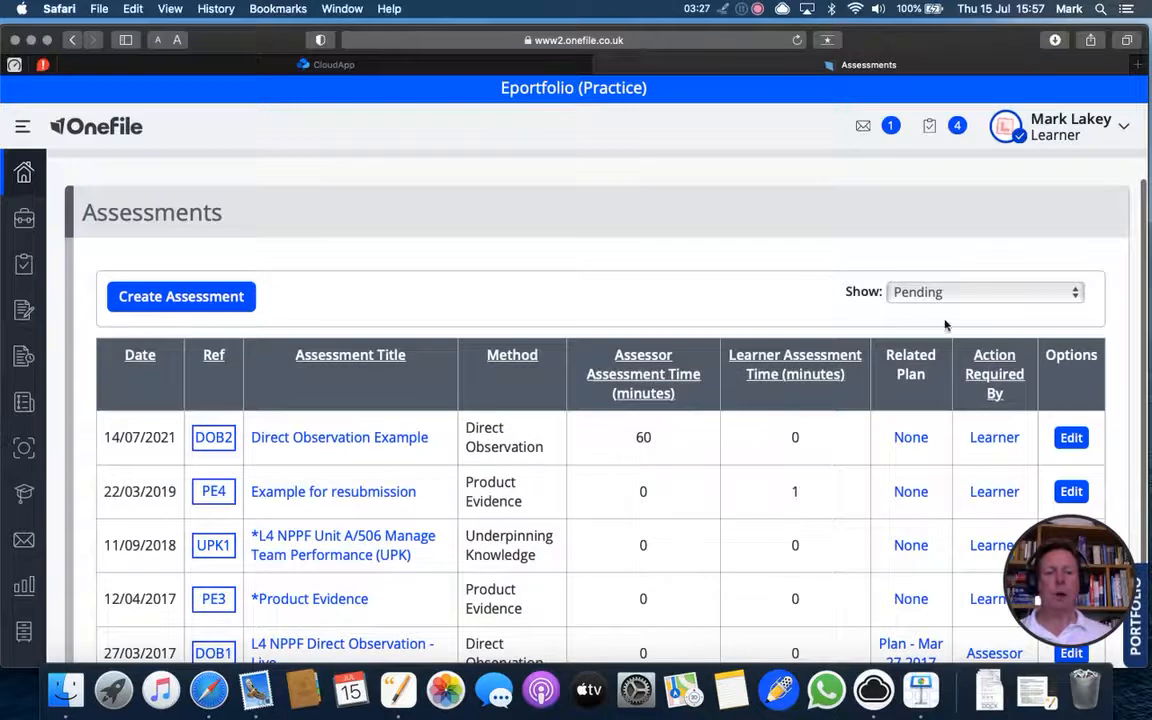
- Point out the assessments list's Show filter with an annotation arrow and view its options, keeping Pending selected
{"action": "left_click", "coordinate": [726, 9]}
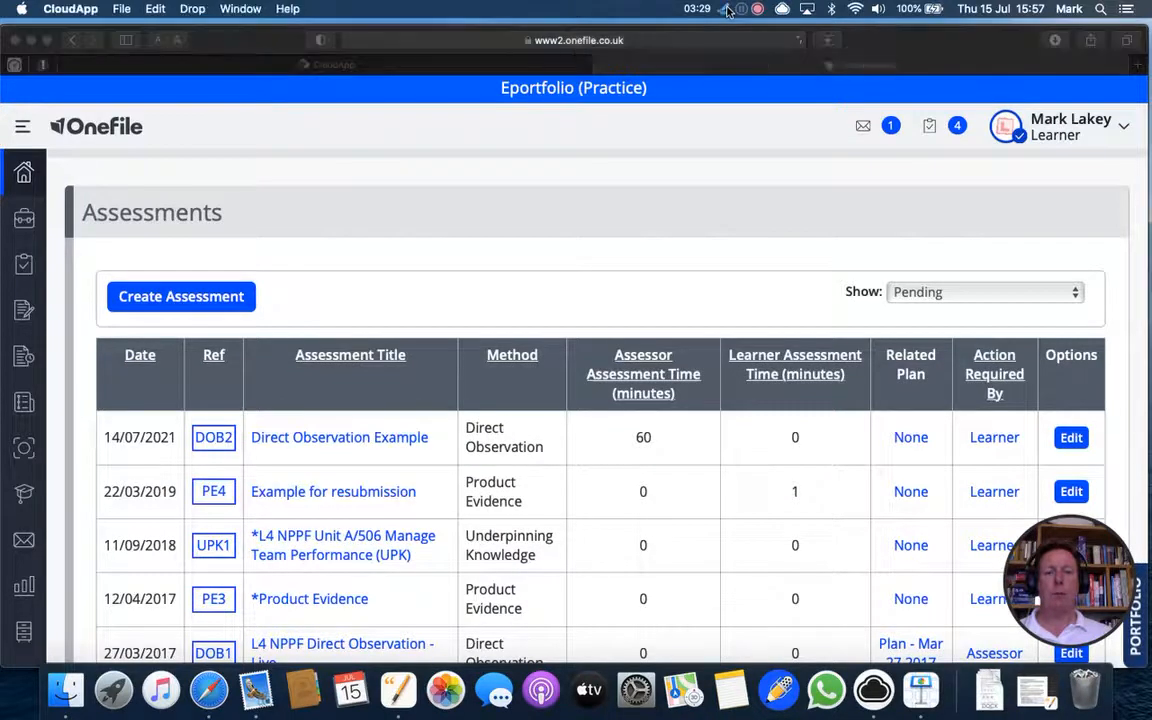
{"action": "left_click_drag", "start_coordinate": [1041, 222], "coordinate": [967, 284]}
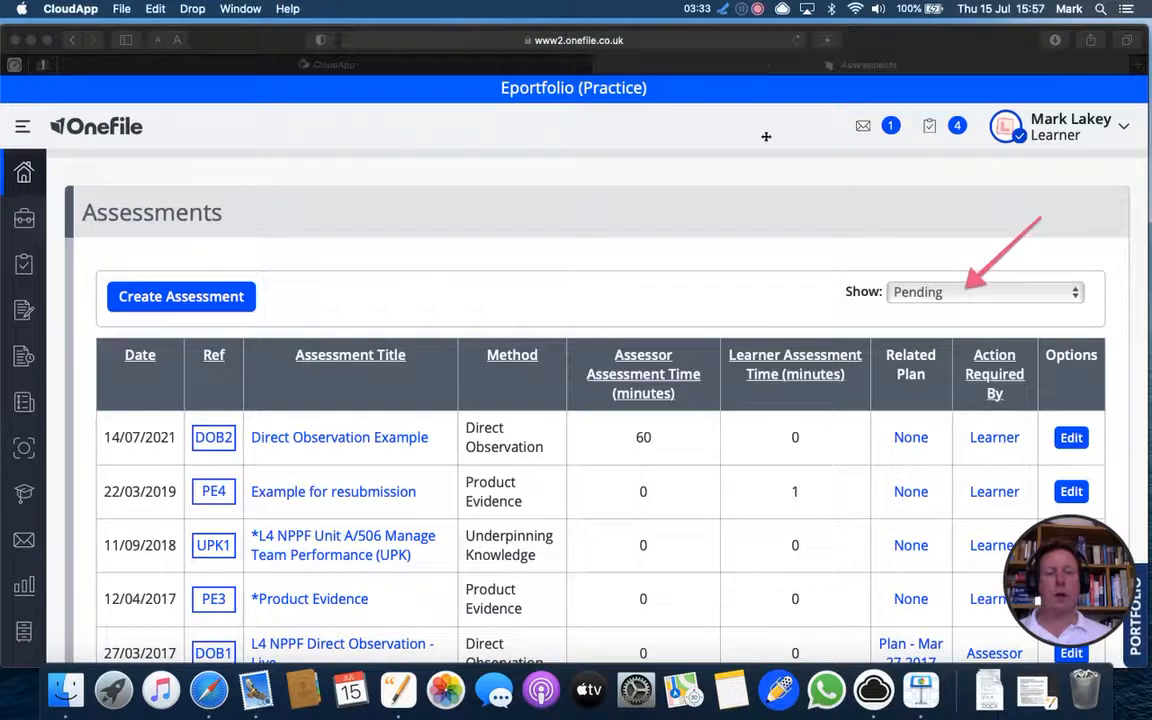
{"action": "left_click", "coordinate": [728, 10]}
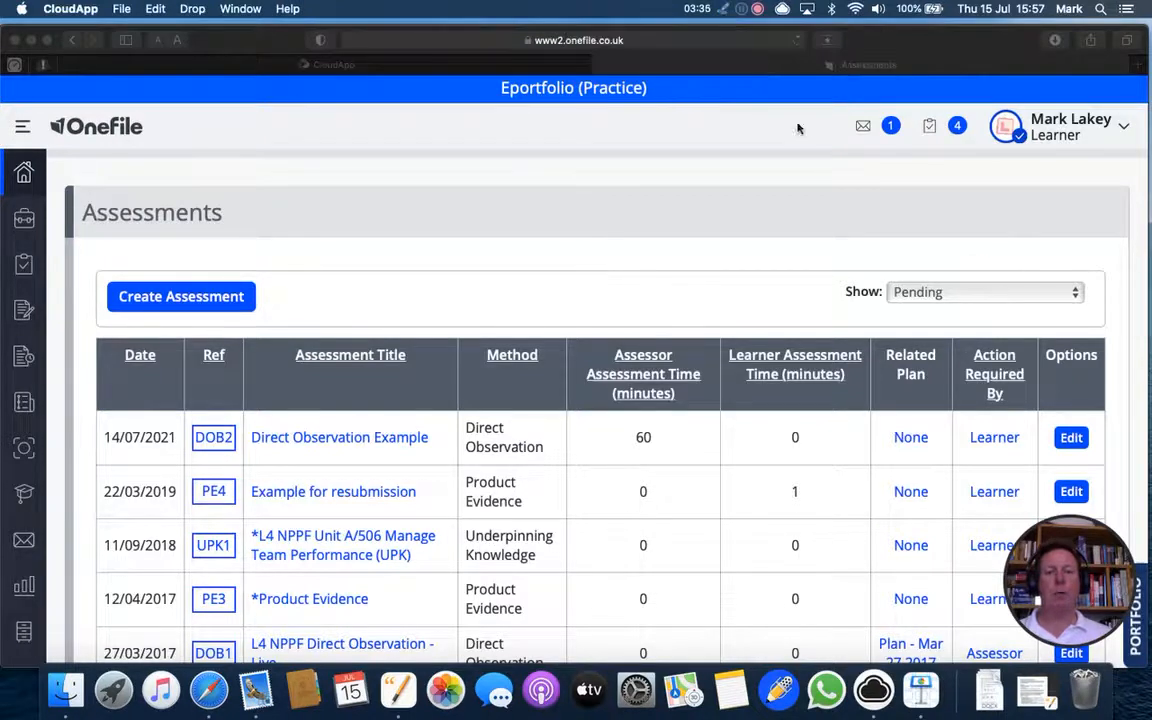
{"action": "scroll", "coordinate": [1022, 305], "scroll_direction": "down", "scroll_amount": 2}
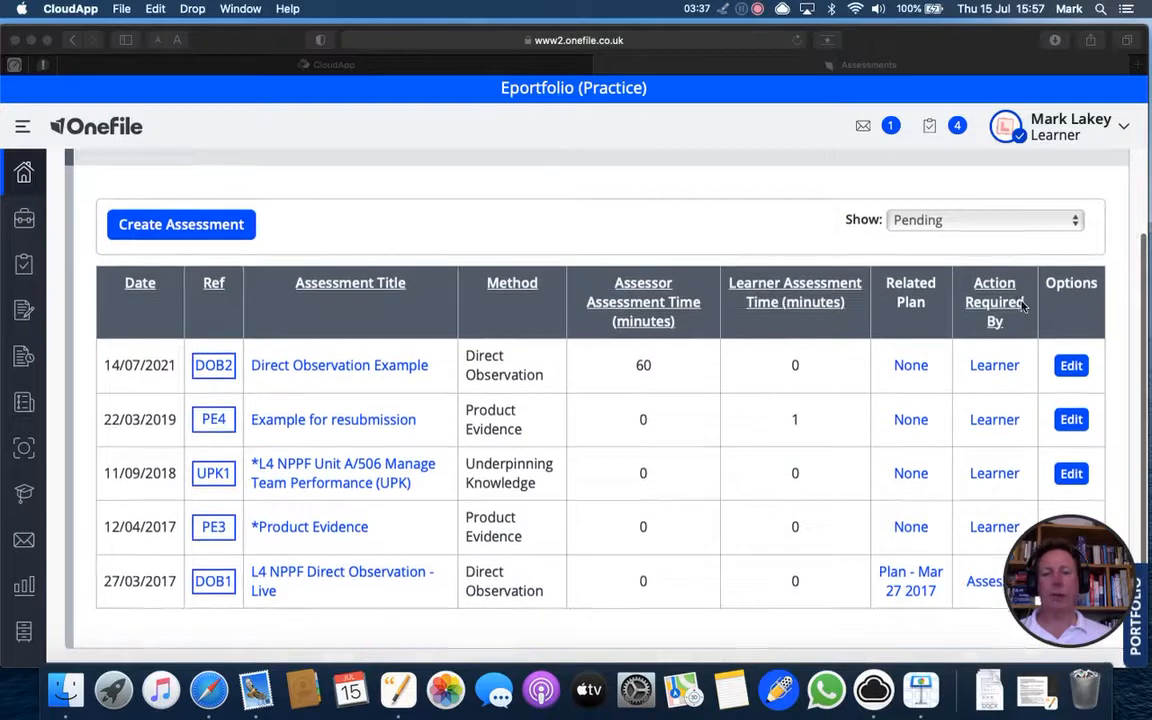
{"action": "left_click", "coordinate": [1076, 222]}
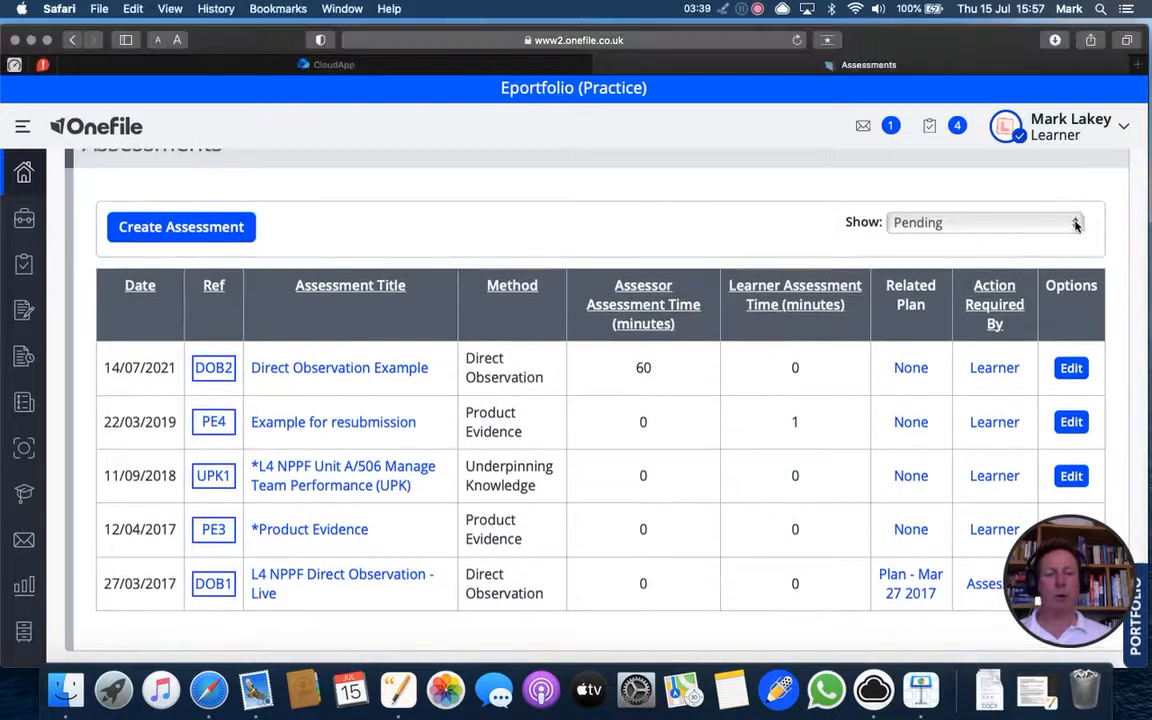
{"action": "left_click", "coordinate": [1076, 224]}
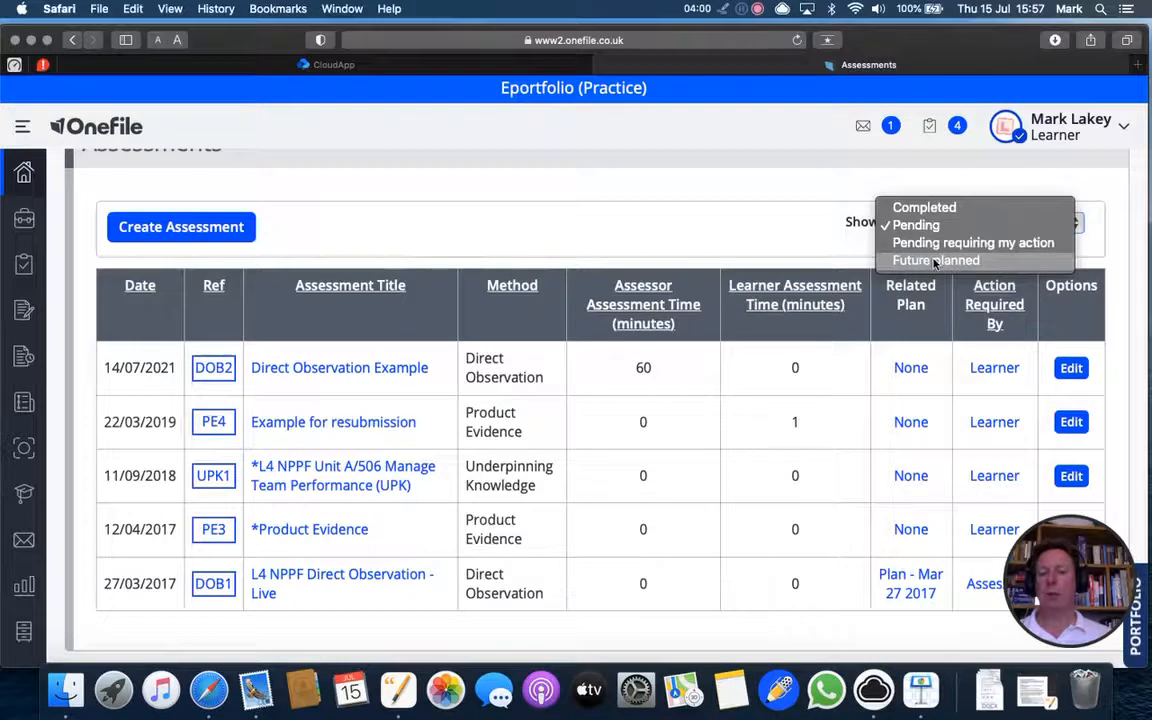
{"action": "left_click", "coordinate": [704, 246]}
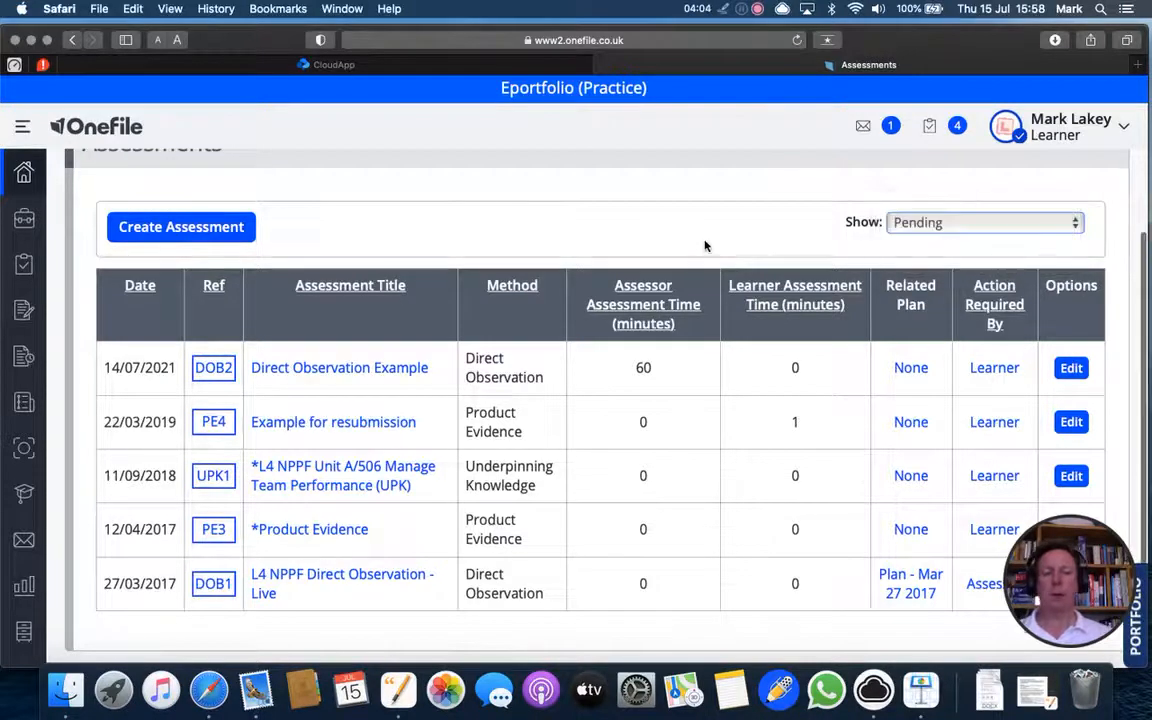
- Highlight the Direct Observation Example title and its Action Required By entry in the assessments list, and clear the highlighting
{"action": "scroll", "coordinate": [704, 246], "scroll_direction": "down", "scroll_amount": 2}
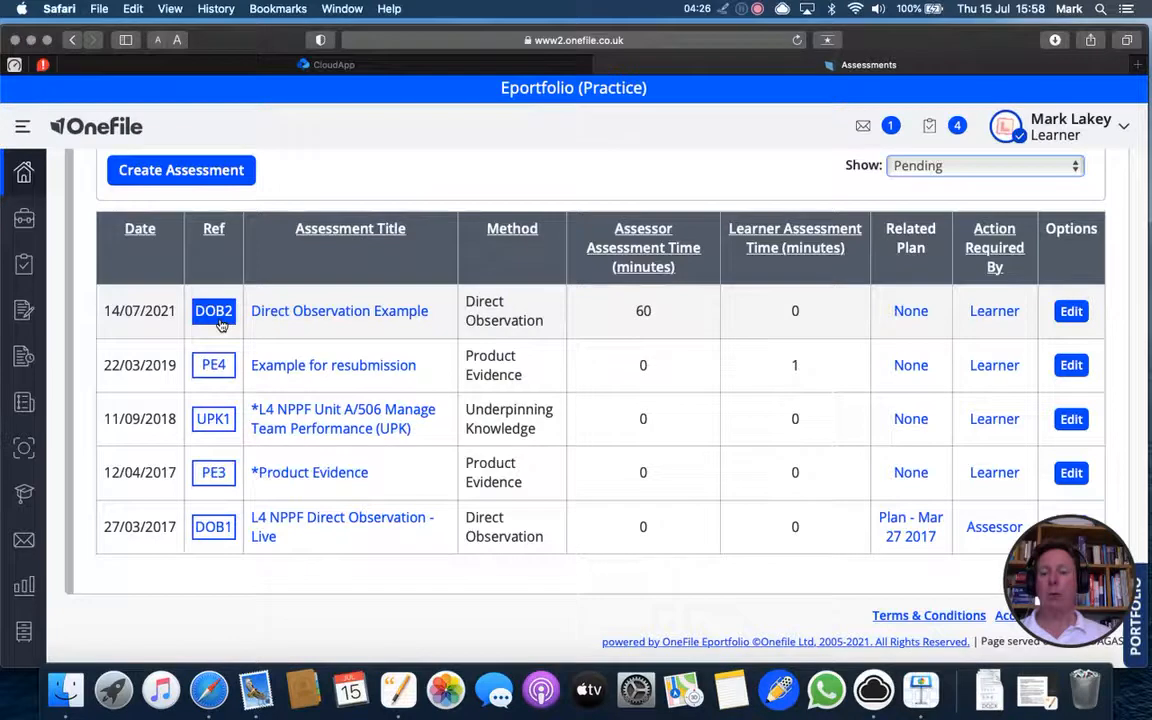
{"action": "triple_click", "coordinate": [308, 314]}
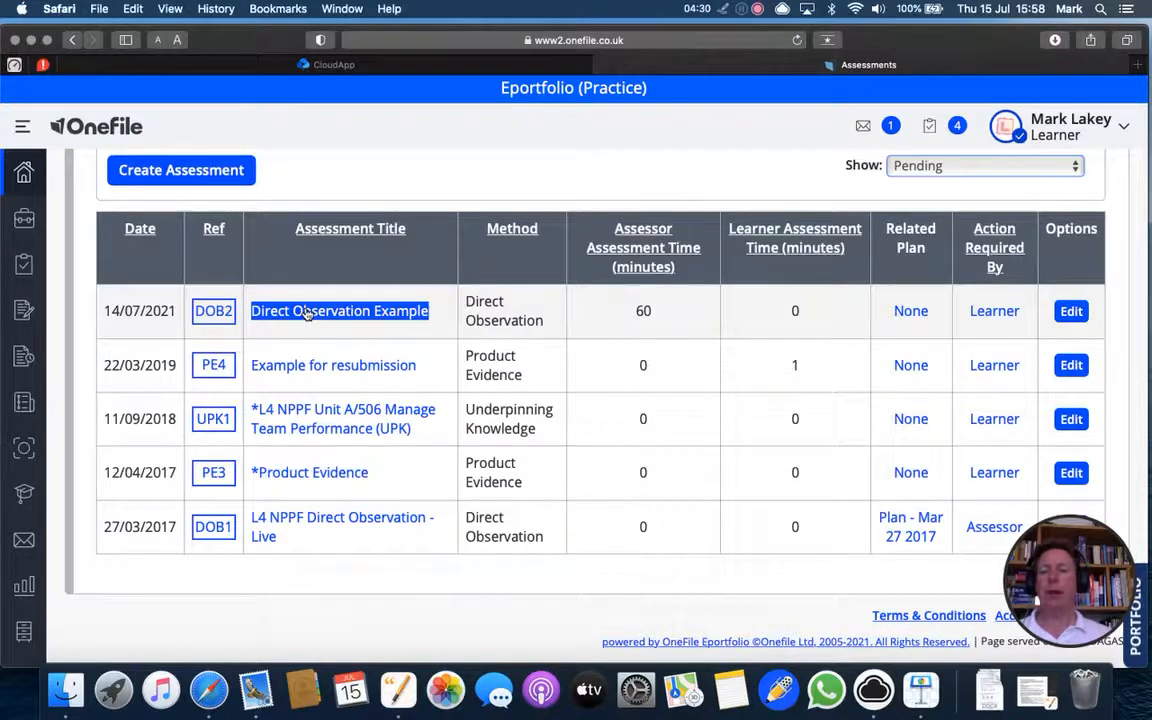
{"action": "left_click", "coordinate": [377, 339]}
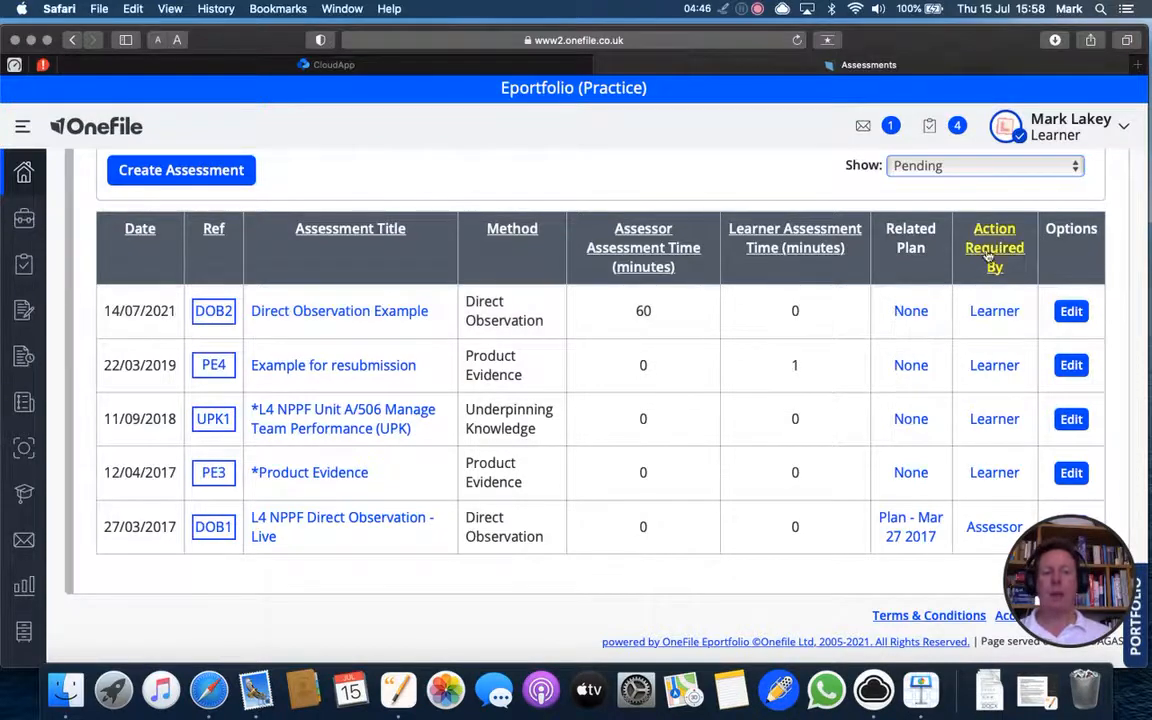
{"action": "double_click", "coordinate": [1001, 313]}
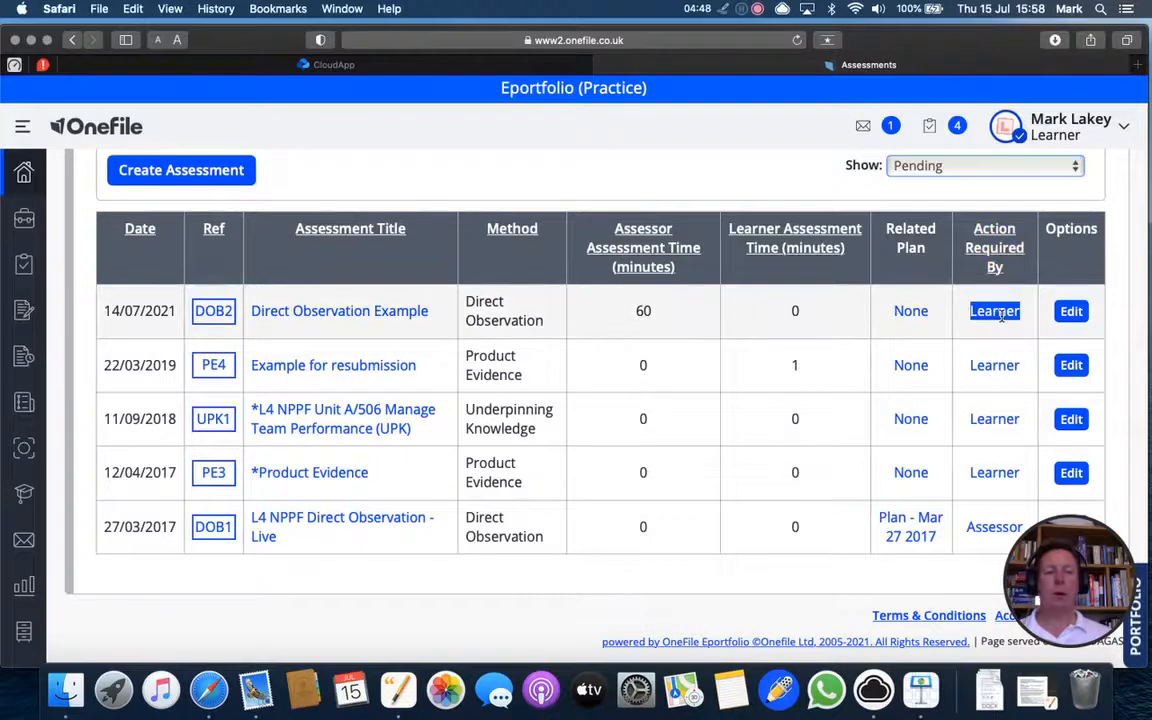
{"action": "left_click", "coordinate": [1001, 316]}
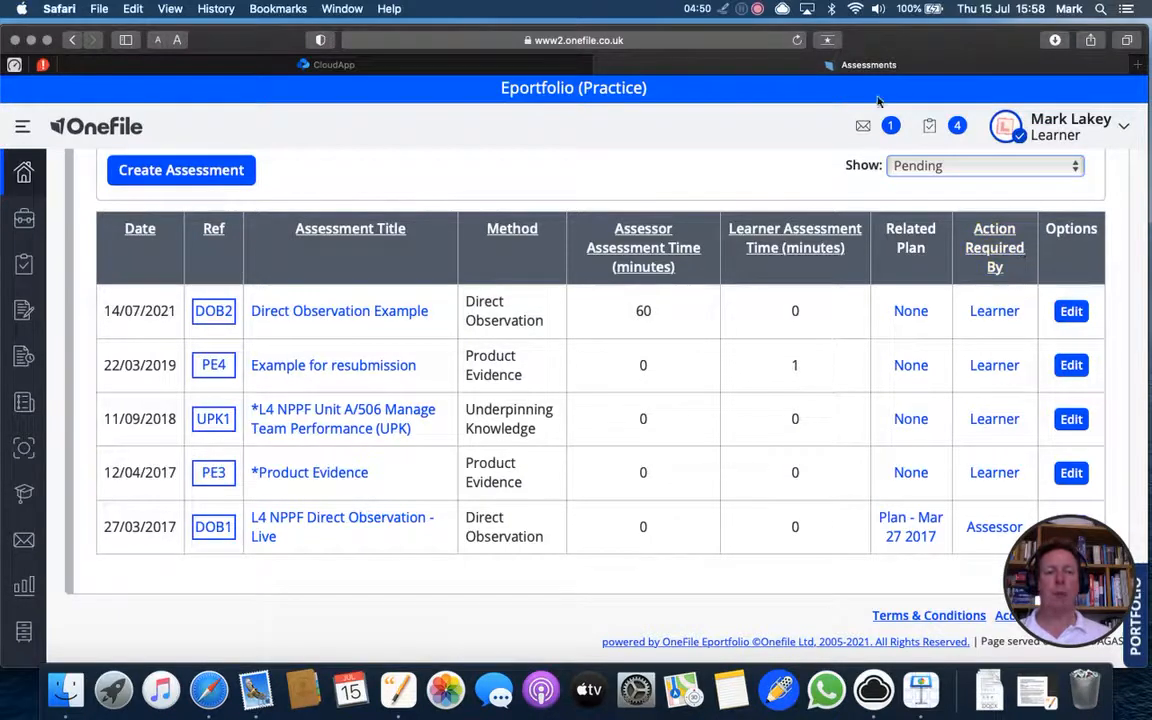
- Draw annotation arrows pointing at DOB1's Assessor entry and DOB2's Direct Observation method, and turn off the drawing tool
{"action": "left_click", "coordinate": [725, 9]}
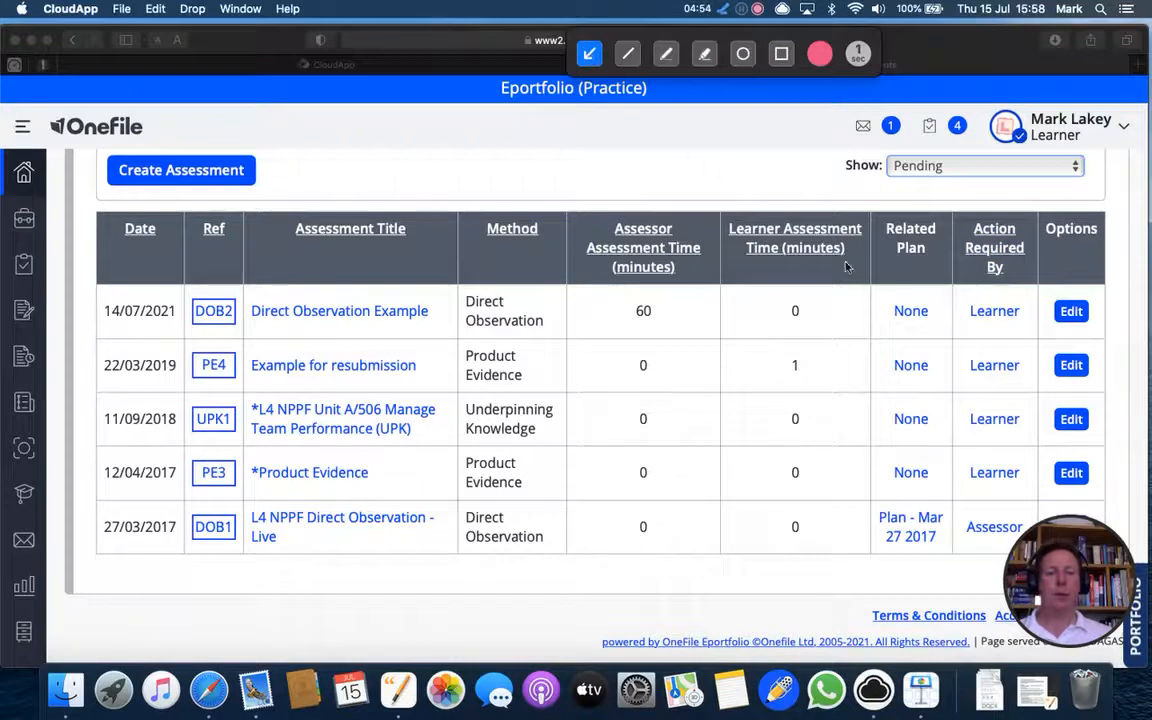
{"action": "left_click_drag", "start_coordinate": [843, 598], "coordinate": [975, 541]}
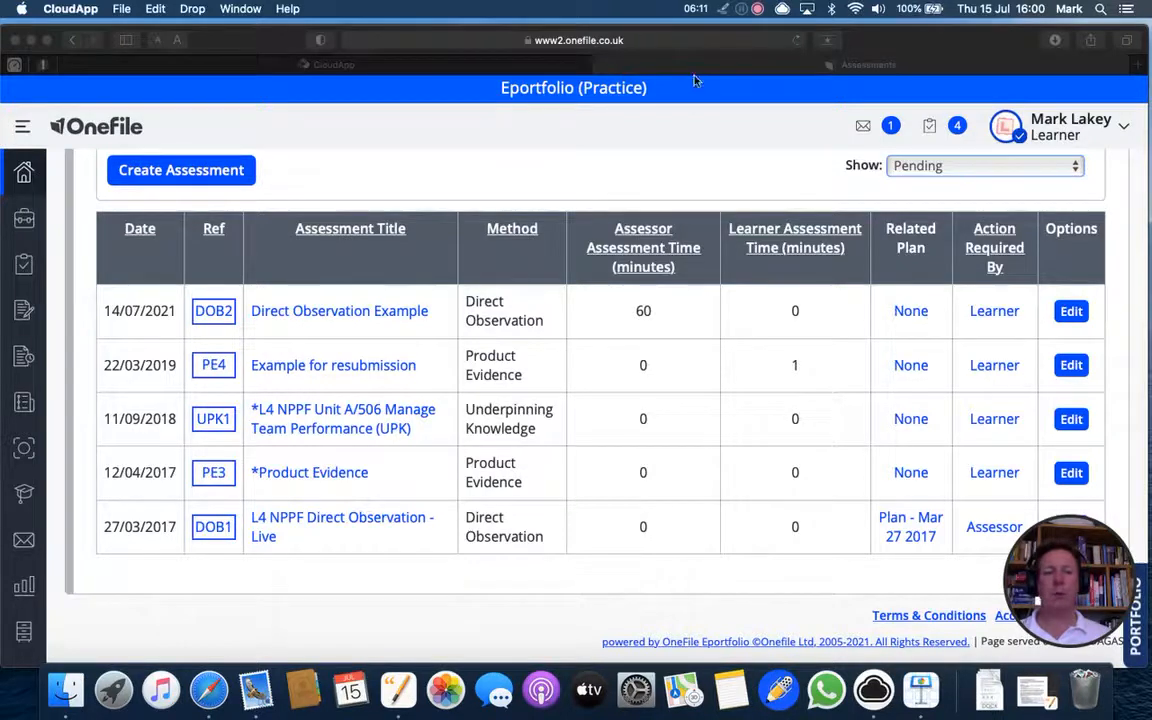
{"action": "left_click", "coordinate": [724, 10]}
{"action": "left_click_drag", "start_coordinate": [514, 168], "coordinate": [514, 296]}
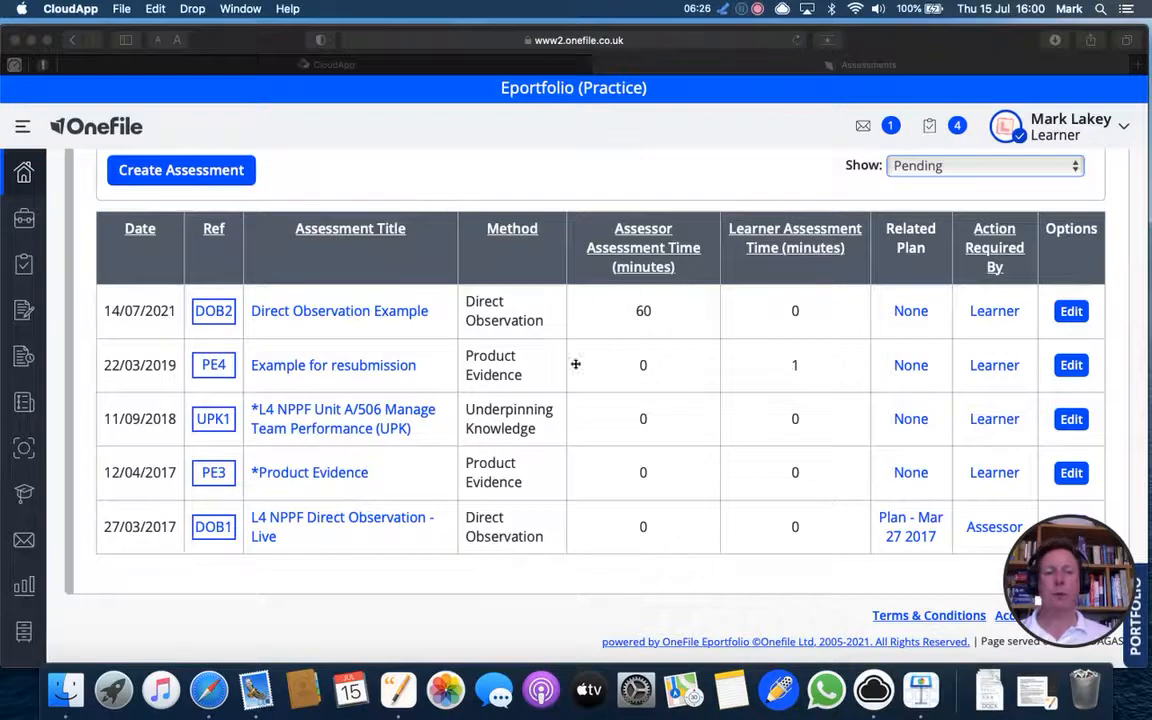
{"action": "left_click", "coordinate": [723, 10]}
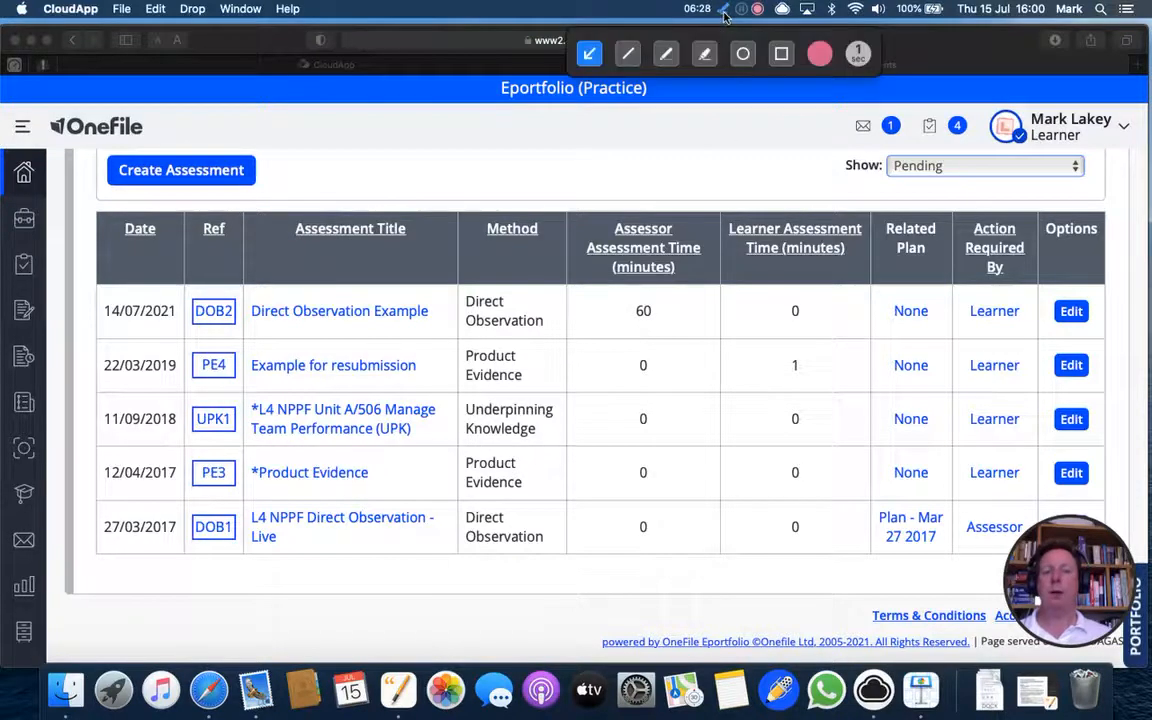
{"action": "left_click", "coordinate": [725, 13]}
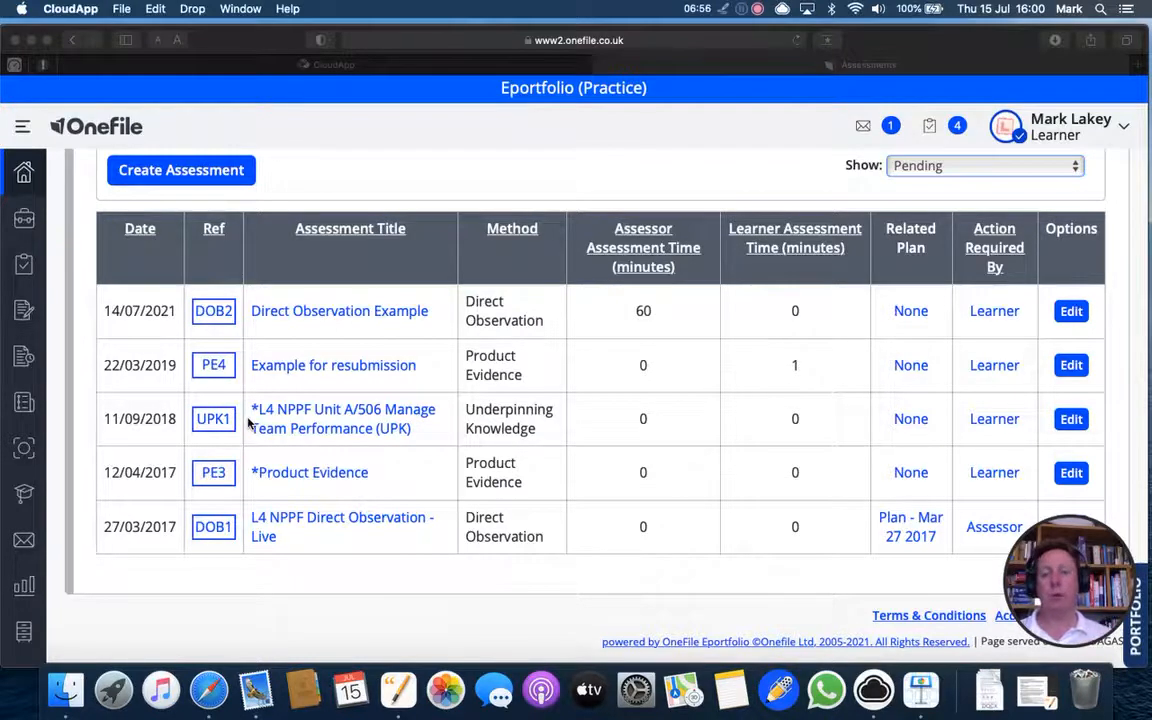
- Open the UPK1 assessment "*L4 NPPF Unit A/506 Manage Team Performance (UPK)" and examine its details and first criteria
{"action": "triple_click", "coordinate": [330, 414]}
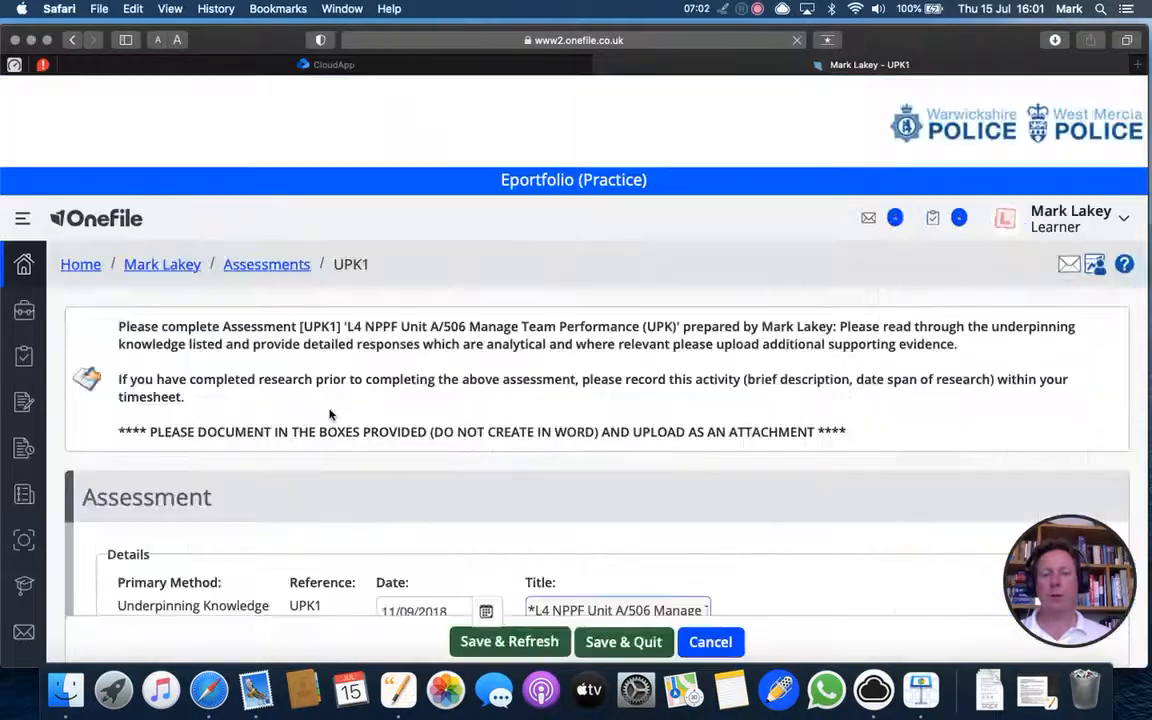
{"action": "scroll", "coordinate": [330, 414], "scroll_direction": "down", "scroll_amount": 5}
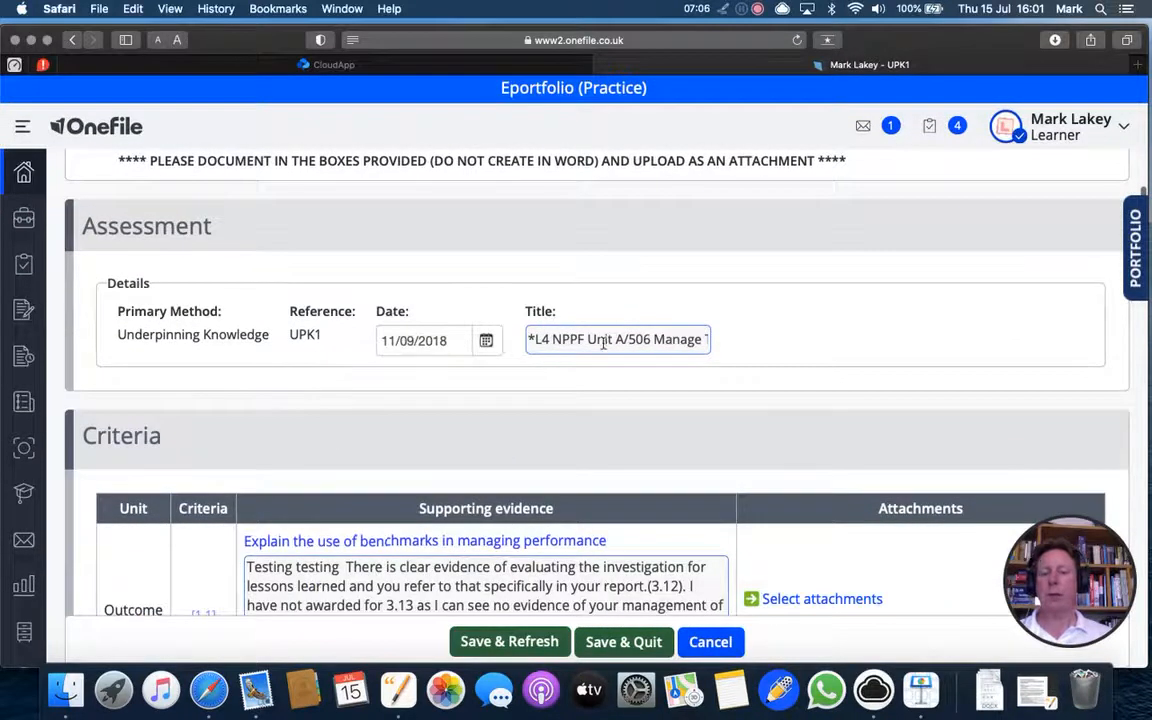
{"action": "scroll", "coordinate": [503, 374], "scroll_direction": "down", "scroll_amount": 5}
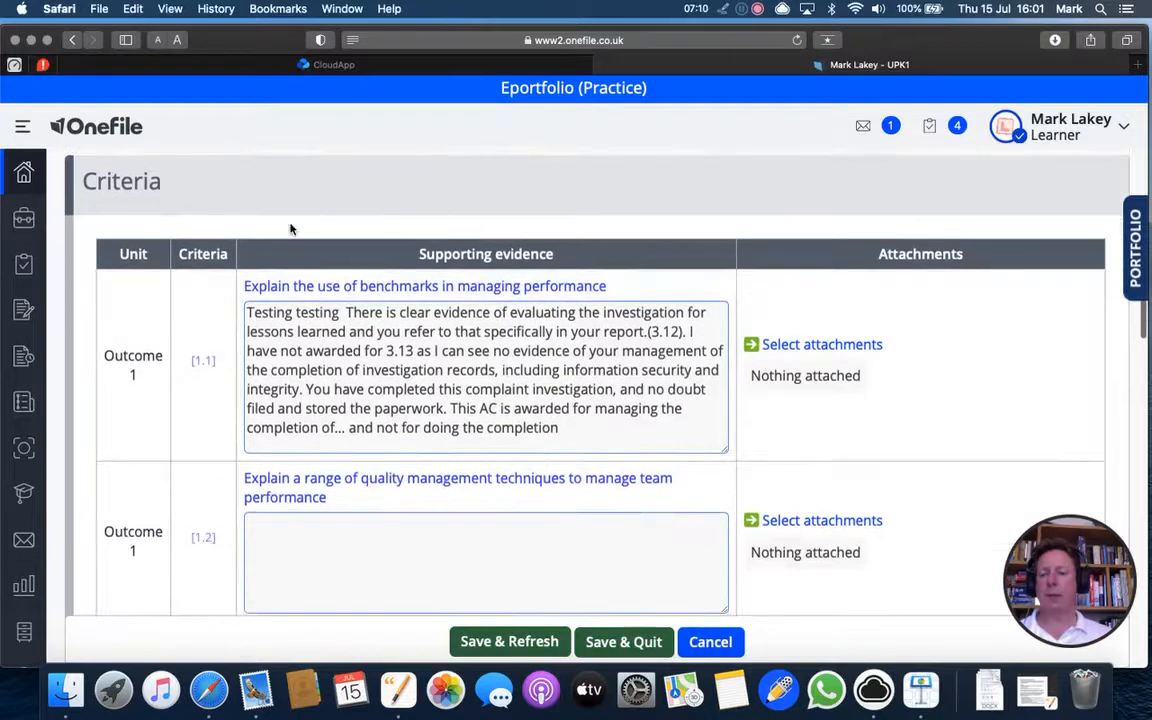
- Draw annotation arrows pointing at the supporting evidence boxes for criteria 1.1, 1.2 and 1.3 of the UPK1 assessment
{"action": "scroll", "coordinate": [290, 229], "scroll_direction": "down", "scroll_amount": 1}
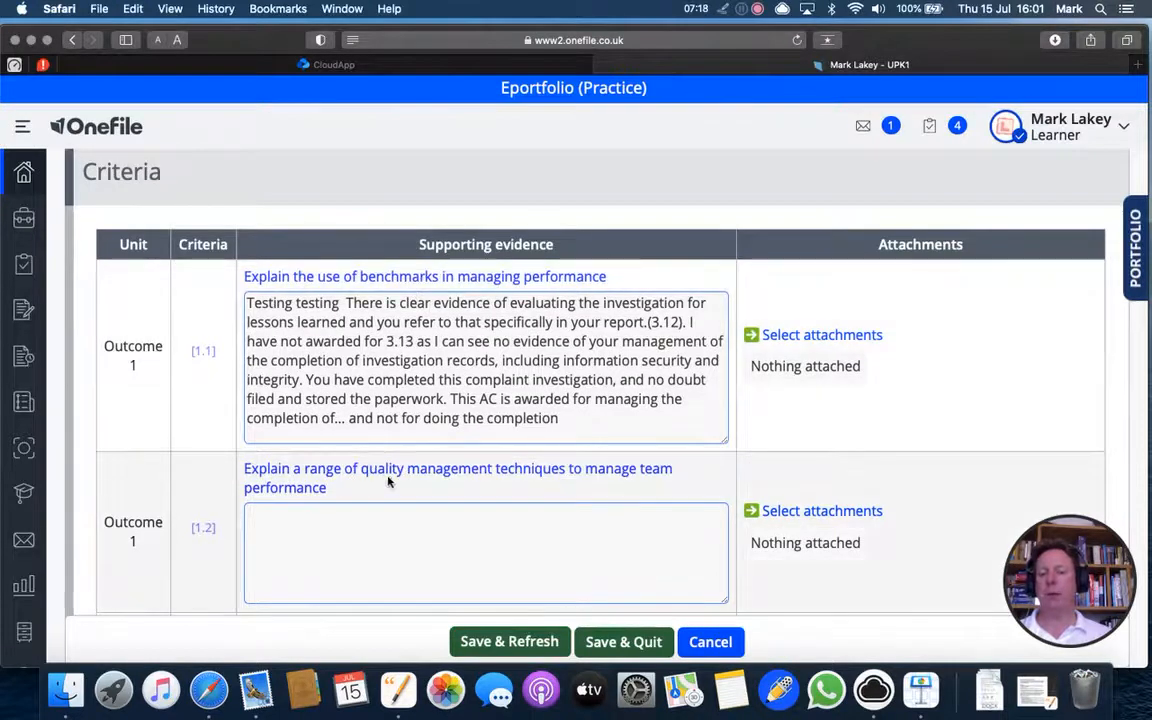
{"action": "scroll", "coordinate": [620, 478], "scroll_direction": "down", "scroll_amount": 2}
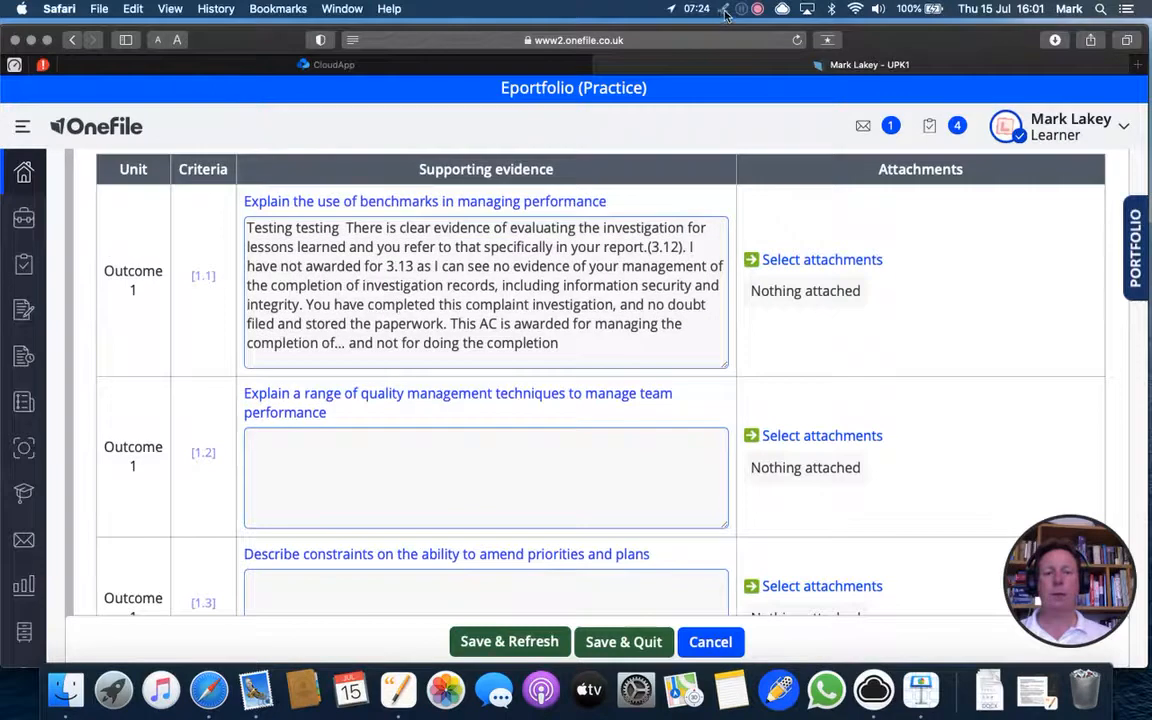
{"action": "left_click_drag", "start_coordinate": [648, 246], "coordinate": [578, 285]}
{"action": "left_click_drag", "start_coordinate": [624, 443], "coordinate": [578, 467]}
{"action": "left_click_drag", "start_coordinate": [443, 562], "coordinate": [407, 582]}
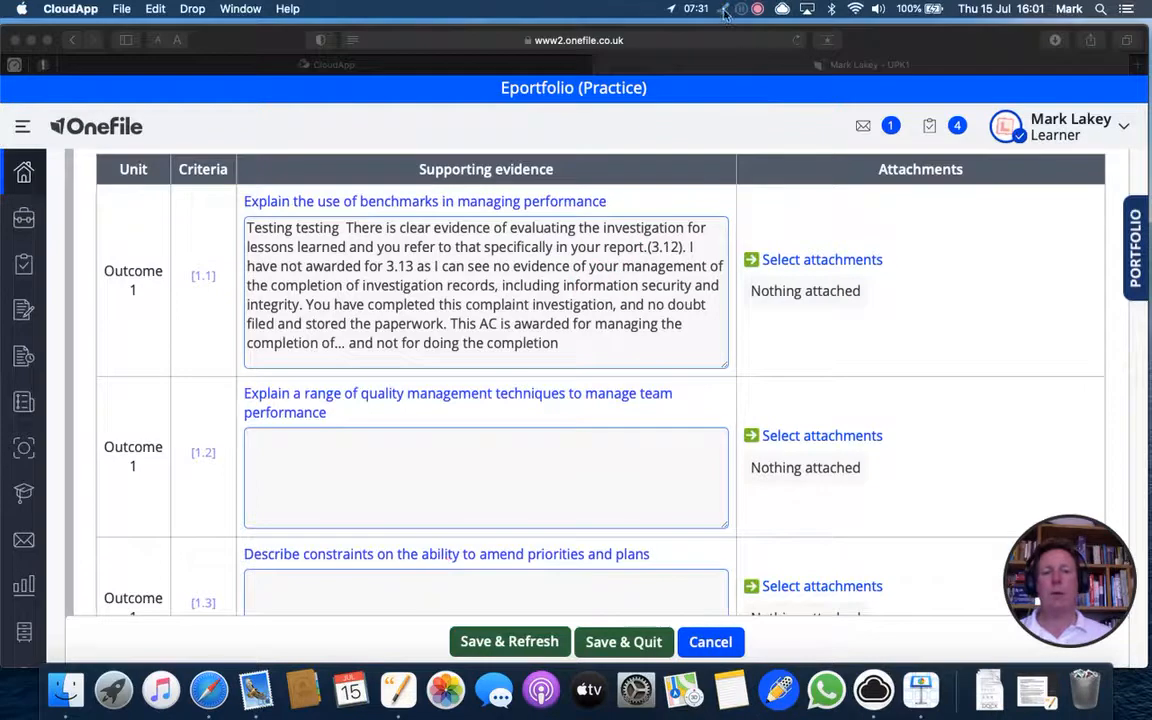
- Examine the supporting evidence boxes and attachment options for criteria 1.1 to 1.3 in the criteria table
{"action": "scroll", "coordinate": [836, 291], "scroll_direction": "down", "scroll_amount": 2}
{"action": "scroll", "coordinate": [836, 291], "scroll_direction": "up", "scroll_amount": 2}
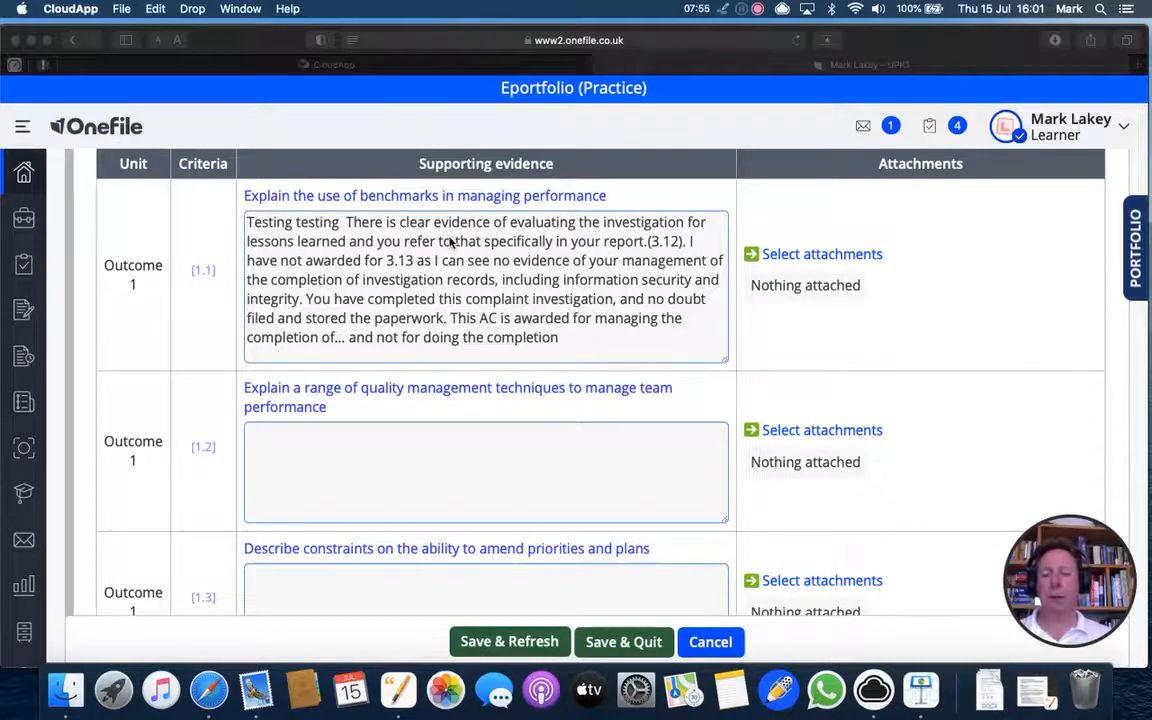
{"action": "scroll", "coordinate": [450, 242], "scroll_direction": "down", "scroll_amount": 1}
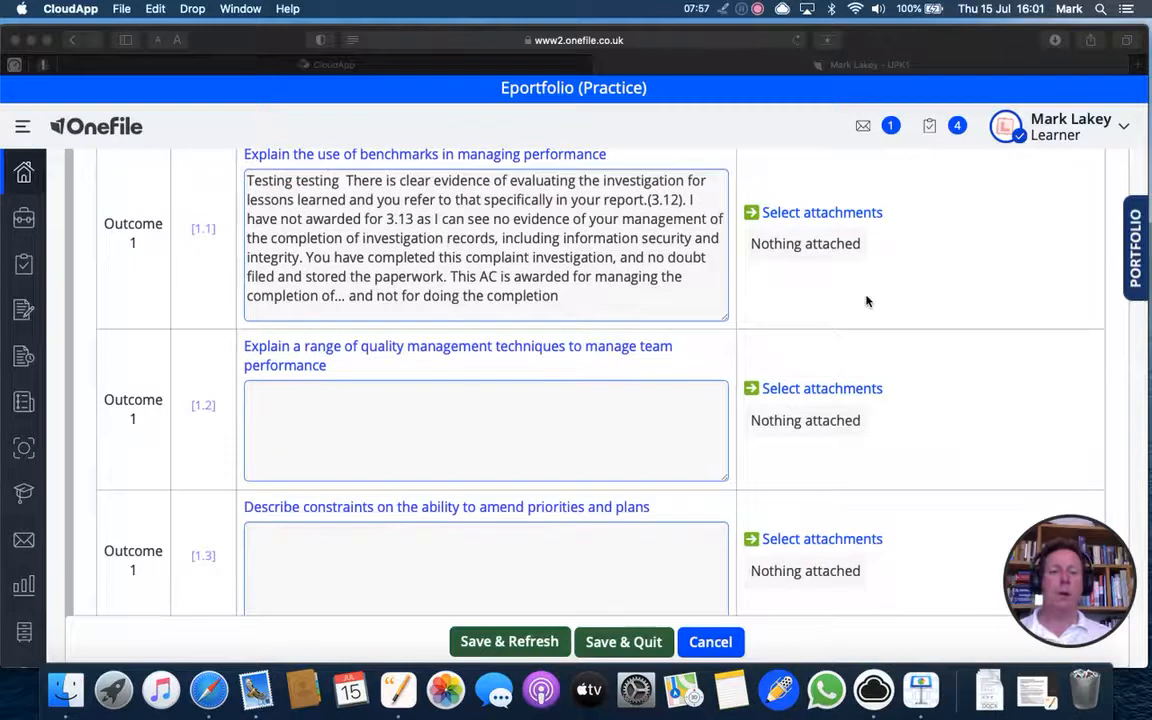
{"action": "scroll", "coordinate": [867, 301], "scroll_direction": "up", "scroll_amount": 1}
{"action": "scroll", "coordinate": [867, 301], "scroll_direction": "down", "scroll_amount": 1}
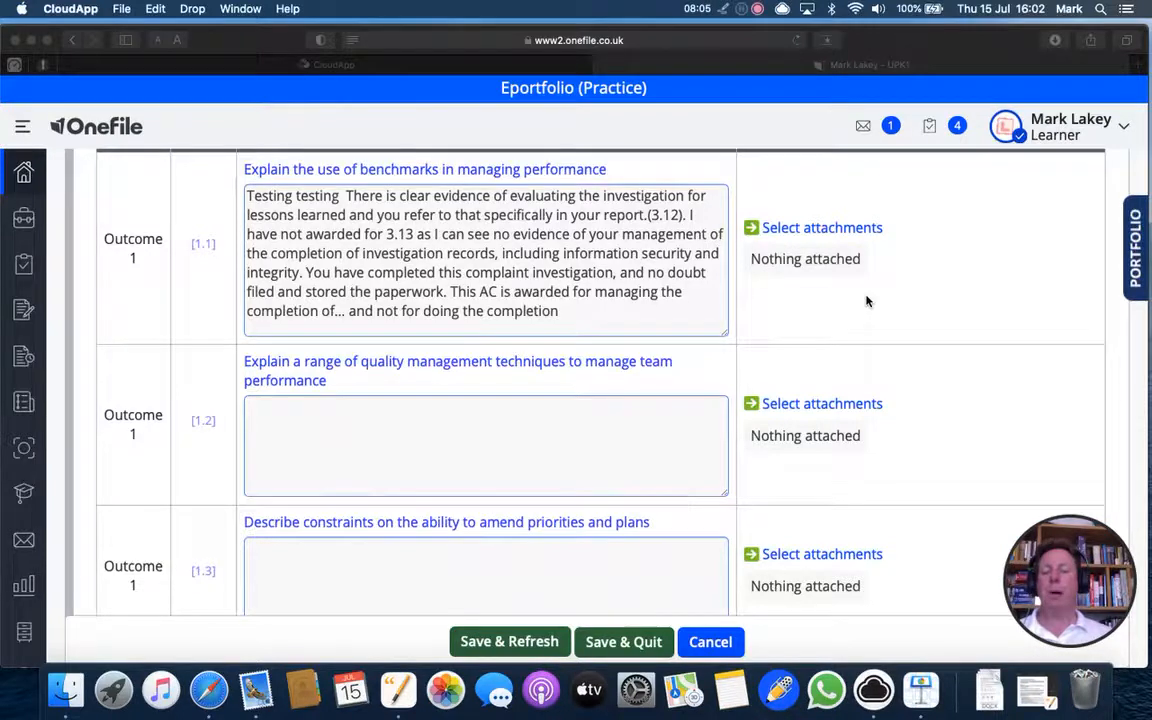
{"action": "scroll", "coordinate": [867, 301], "scroll_direction": "up", "scroll_amount": 2}
{"action": "scroll", "coordinate": [867, 301], "scroll_direction": "down", "scroll_amount": 2}
{"action": "scroll", "coordinate": [867, 301], "scroll_direction": "up", "scroll_amount": 2}
{"action": "scroll", "coordinate": [867, 301], "scroll_direction": "down", "scroll_amount": 2}
{"action": "scroll", "coordinate": [867, 301], "scroll_direction": "up", "scroll_amount": 1}
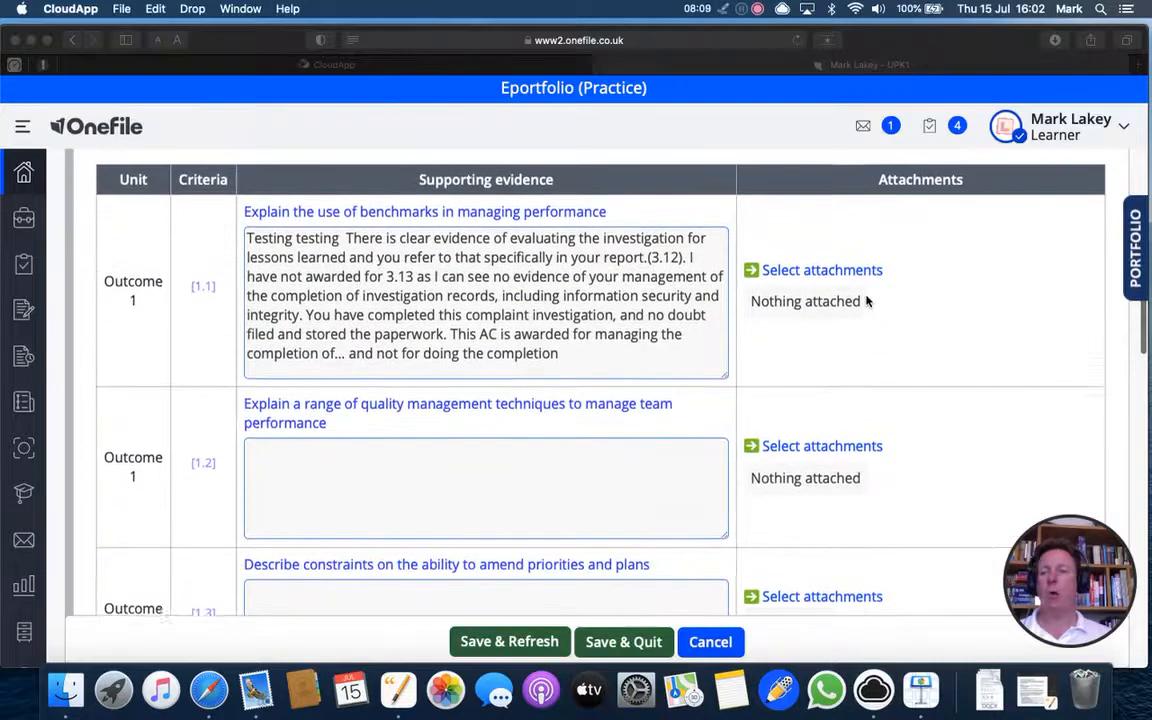
{"action": "scroll", "coordinate": [867, 301], "scroll_direction": "up", "scroll_amount": 1}
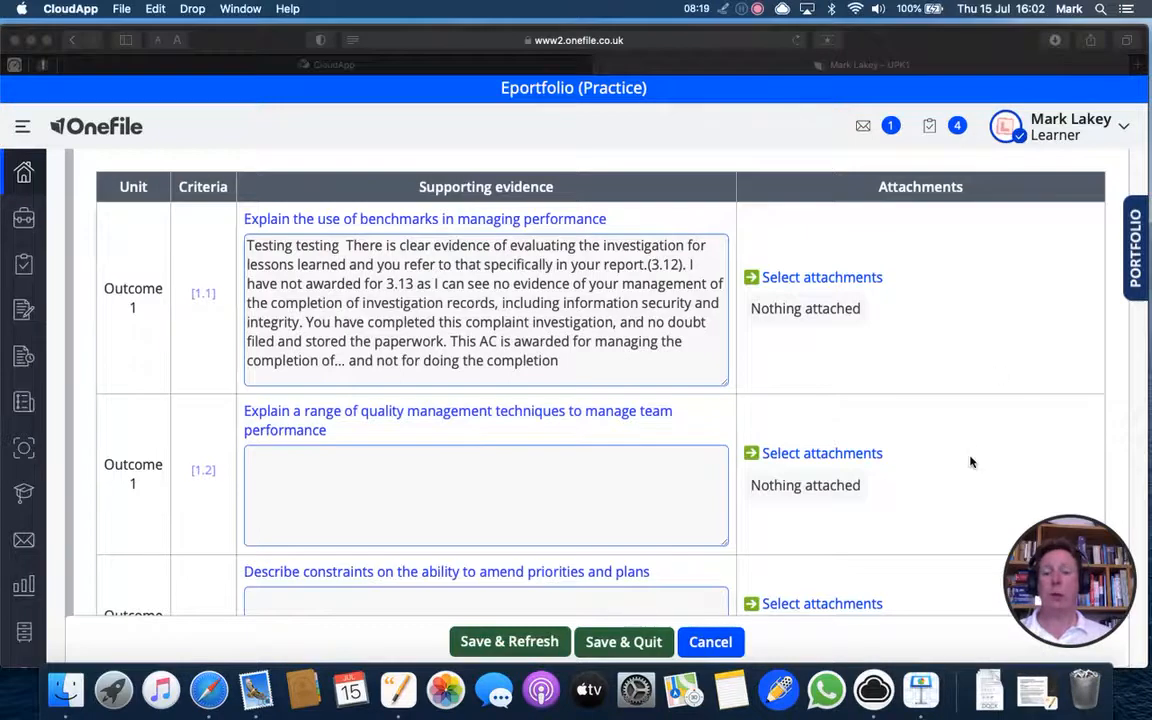
{"action": "scroll", "coordinate": [970, 462], "scroll_direction": "down", "scroll_amount": 2}
{"action": "scroll", "coordinate": [970, 462], "scroll_direction": "up", "scroll_amount": 1}
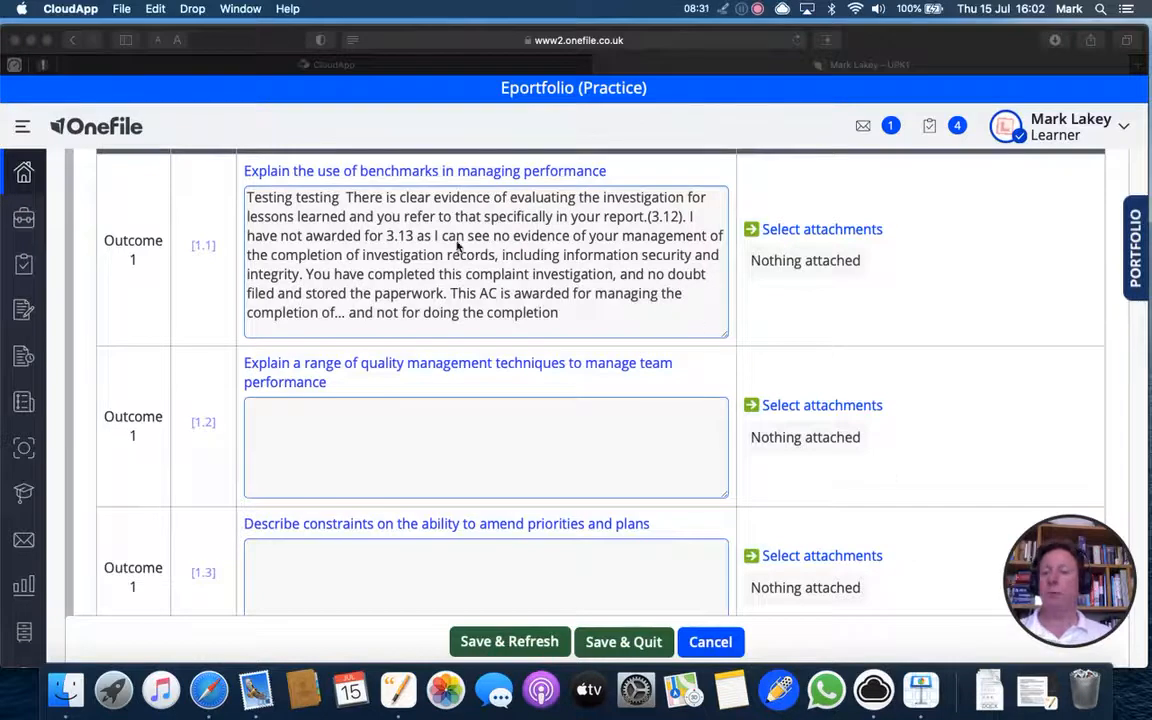
- Widen the supporting evidence box of criterion 1.1 and review the criteria table in the wider layout
{"action": "left_click", "coordinate": [724, 338]}
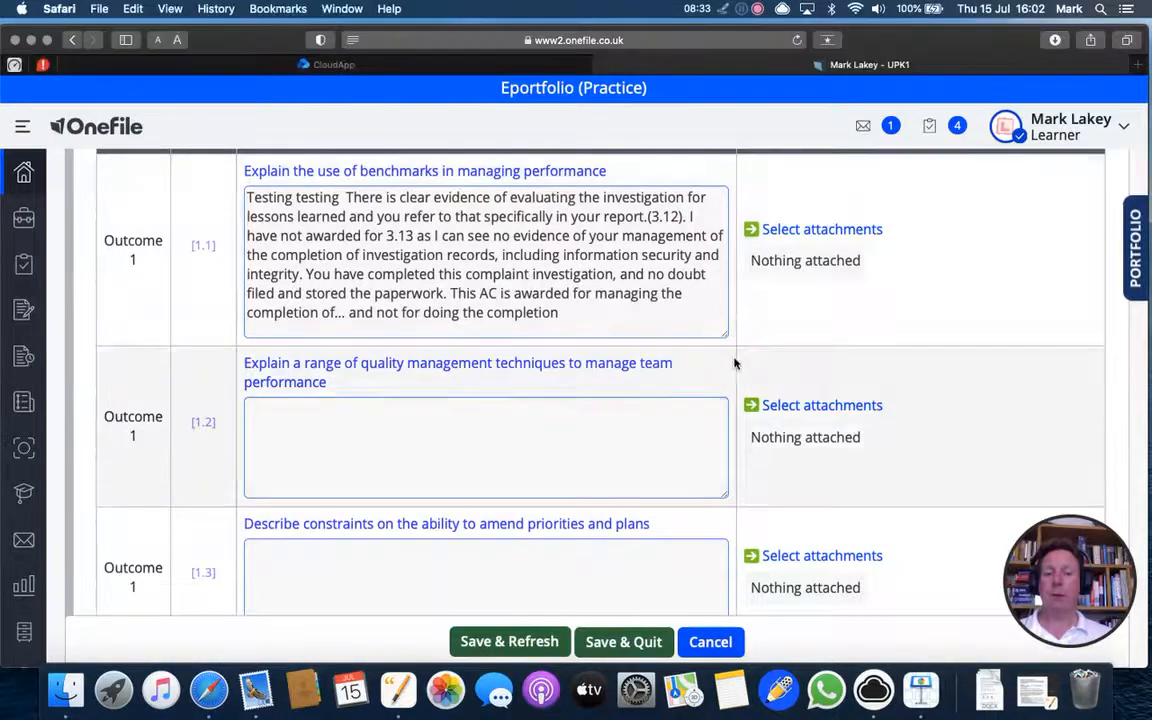
{"action": "left_click_drag", "start_coordinate": [724, 338], "coordinate": [924, 387]}
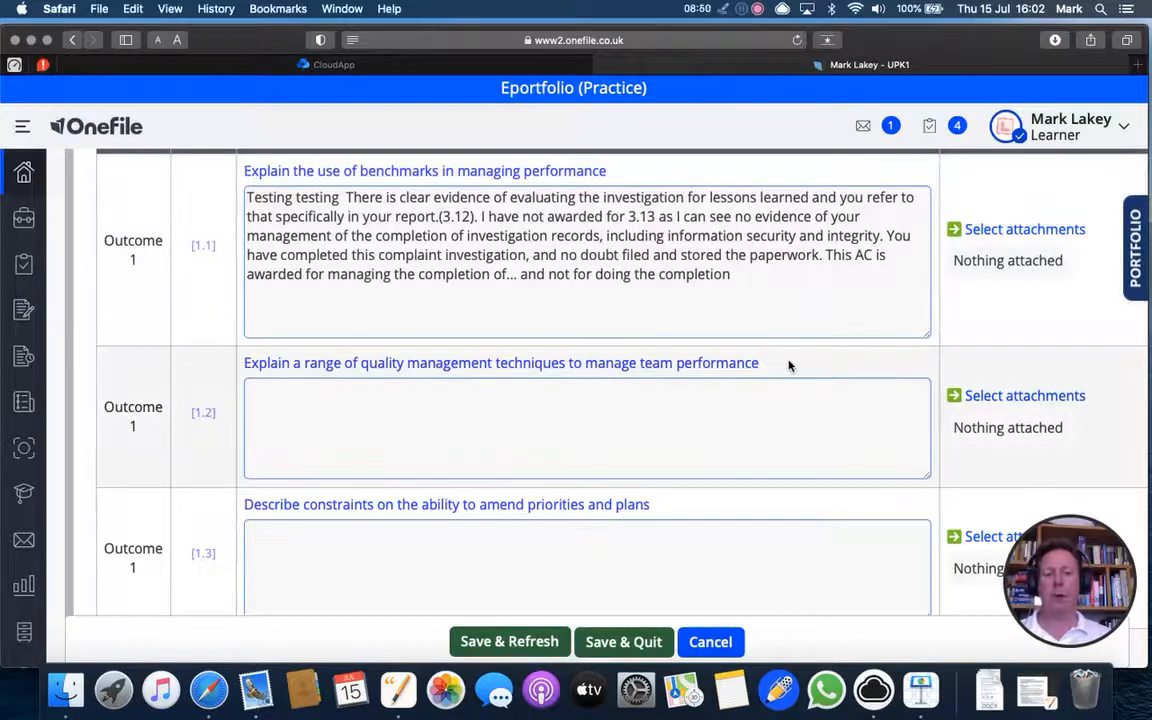
{"action": "scroll", "coordinate": [789, 364], "scroll_direction": "down", "scroll_amount": 2}
{"action": "scroll", "coordinate": [789, 362], "scroll_direction": "up", "scroll_amount": 3}
{"action": "scroll", "coordinate": [789, 362], "scroll_direction": "down", "scroll_amount": 2}
{"action": "scroll", "coordinate": [789, 362], "scroll_direction": "up", "scroll_amount": 1}
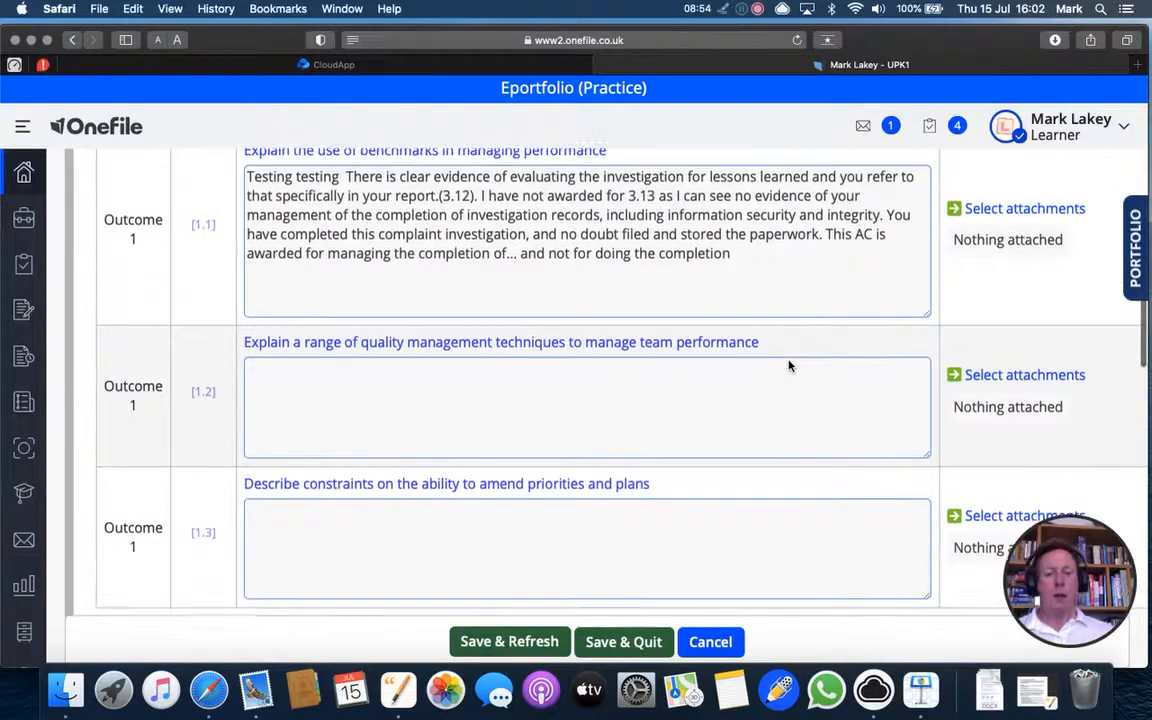
{"action": "scroll", "coordinate": [789, 361], "scroll_direction": "down", "scroll_amount": 1}
{"action": "scroll", "coordinate": [789, 361], "scroll_direction": "up", "scroll_amount": 1}
{"action": "scroll", "coordinate": [789, 361], "scroll_direction": "down", "scroll_amount": 1}
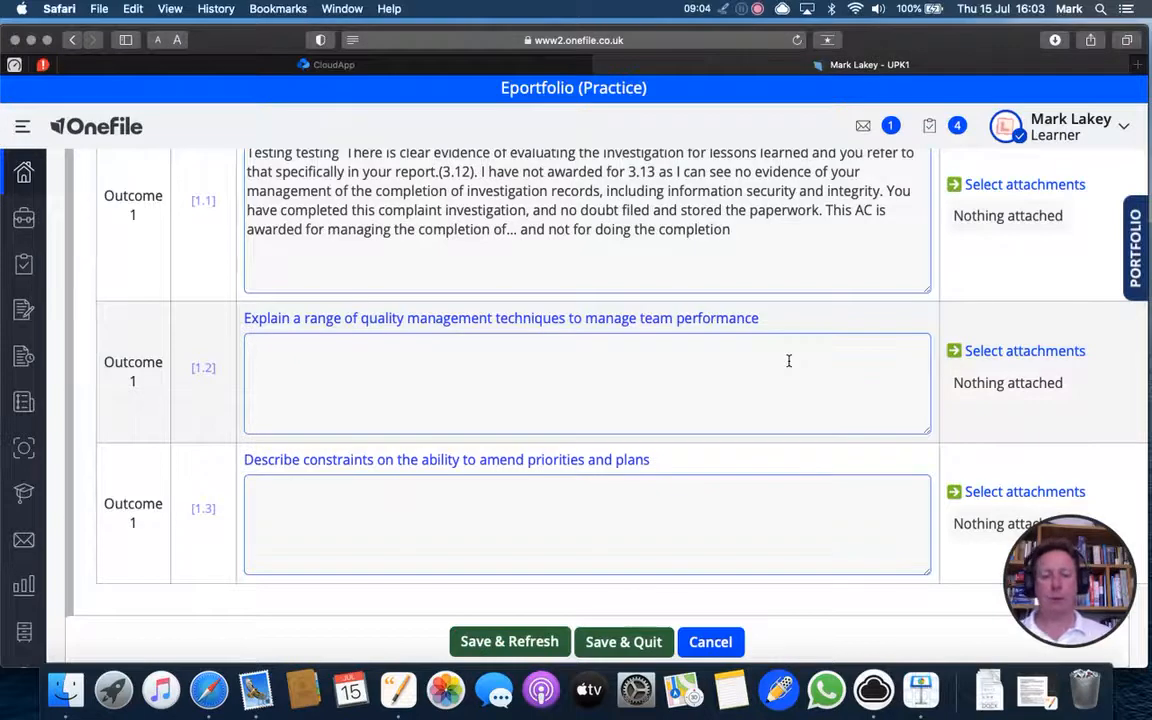
- Save and refresh the UPK1 assessment, and save and quit it to return to the assessments list
{"action": "scroll", "coordinate": [820, 481], "scroll_direction": "up", "scroll_amount": 10}
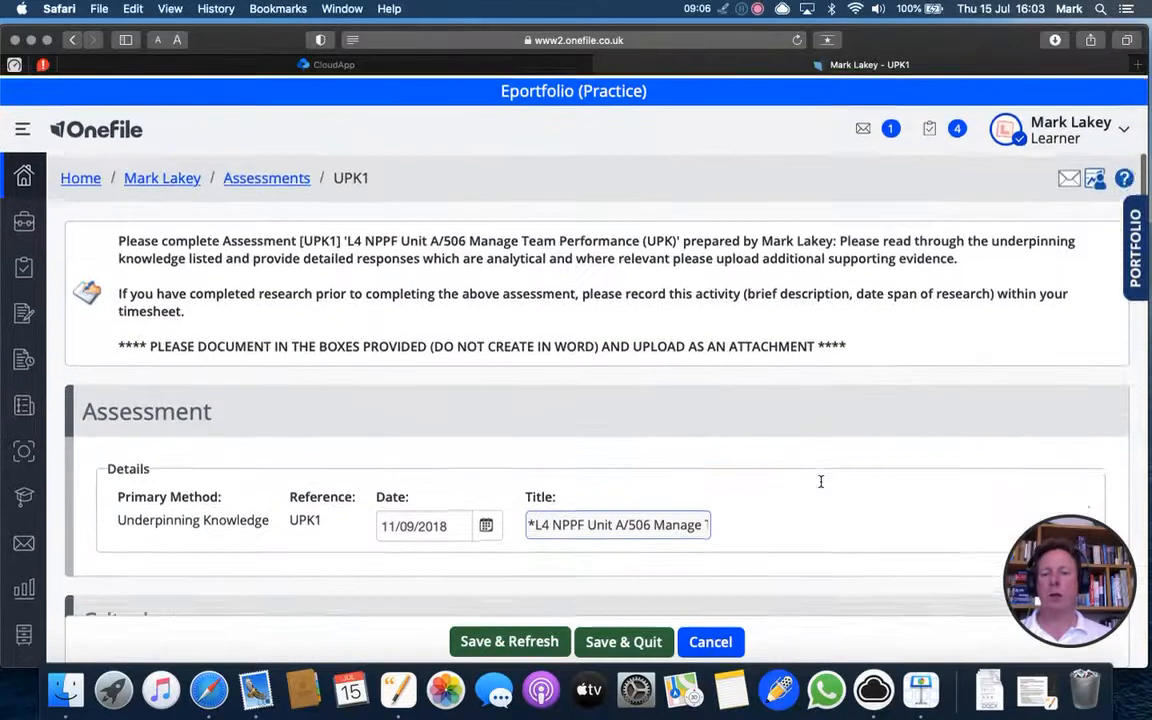
{"action": "scroll", "coordinate": [822, 483], "scroll_direction": "down", "scroll_amount": 10}
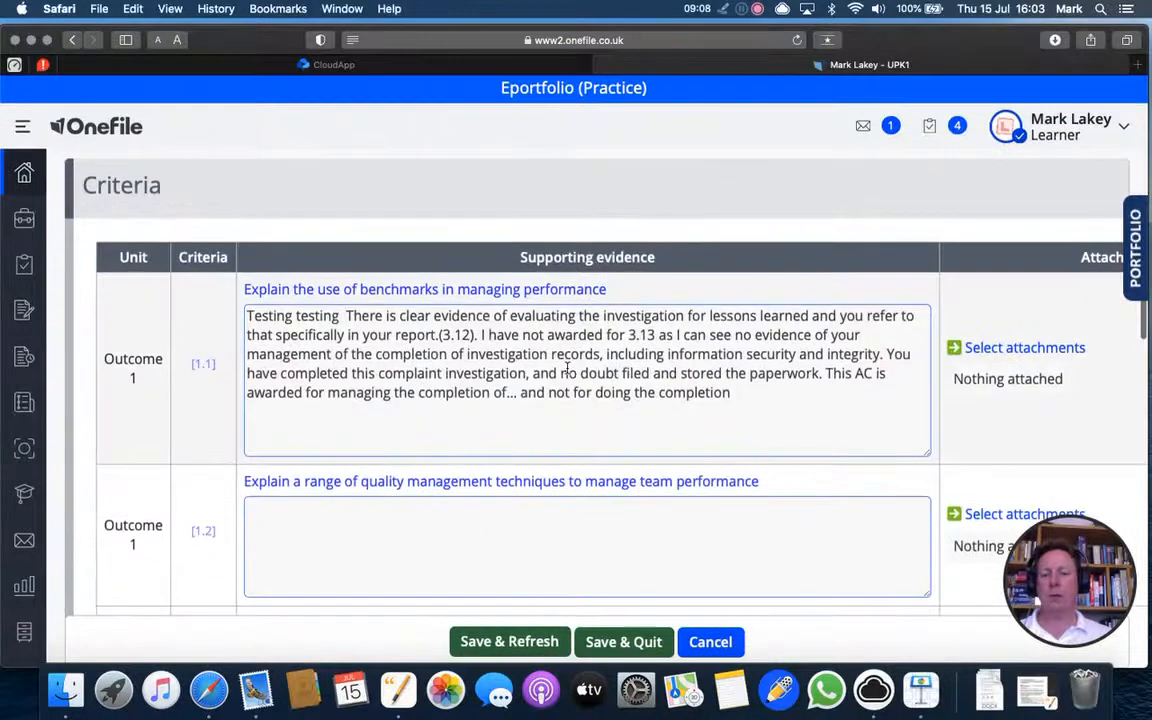
{"action": "scroll", "coordinate": [765, 427], "scroll_direction": "down", "scroll_amount": 5}
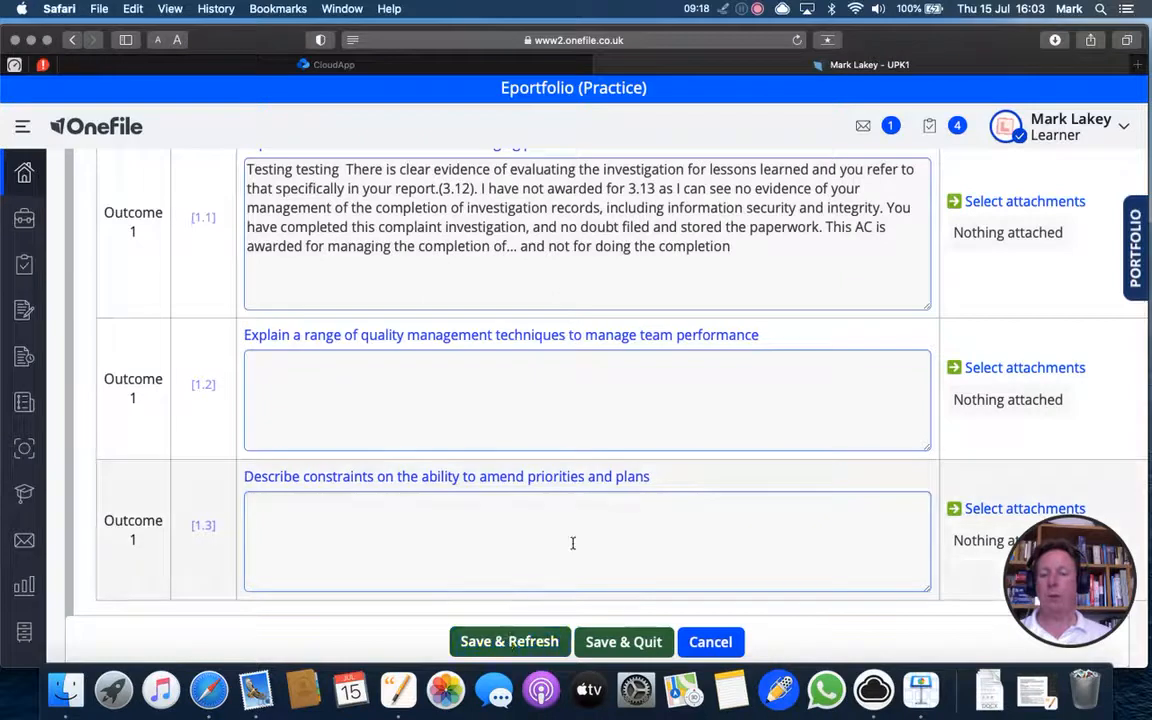
{"action": "left_click", "coordinate": [509, 641]}
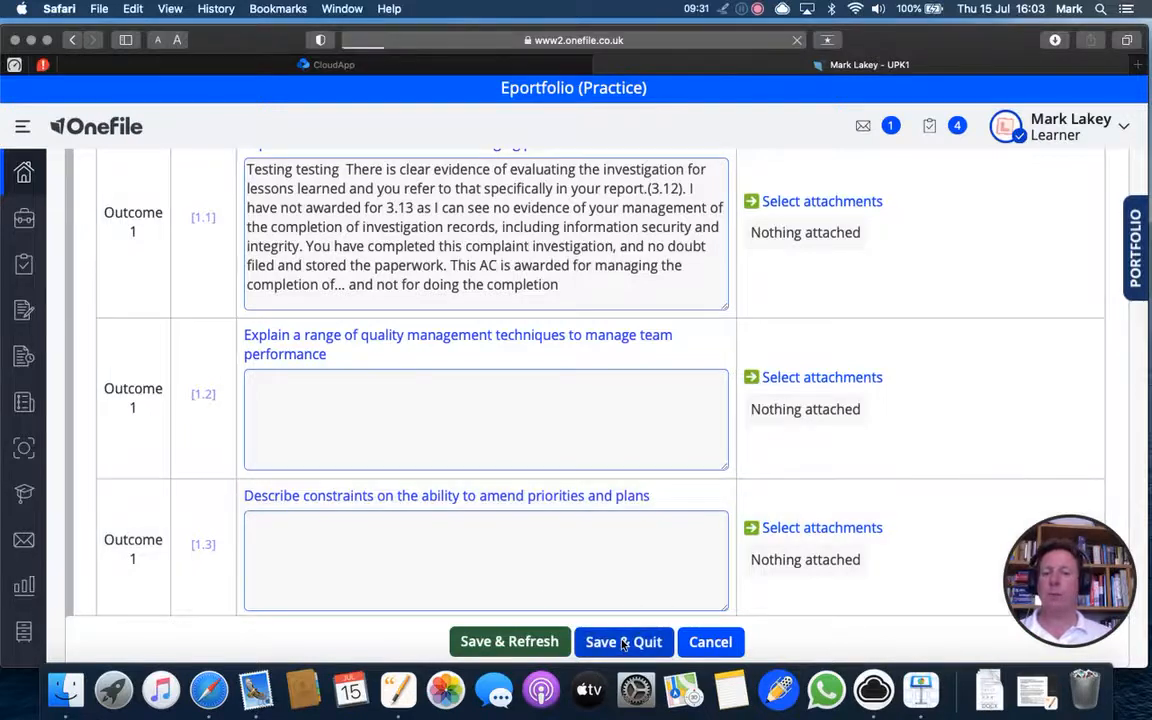
{"action": "left_click", "coordinate": [605, 641]}
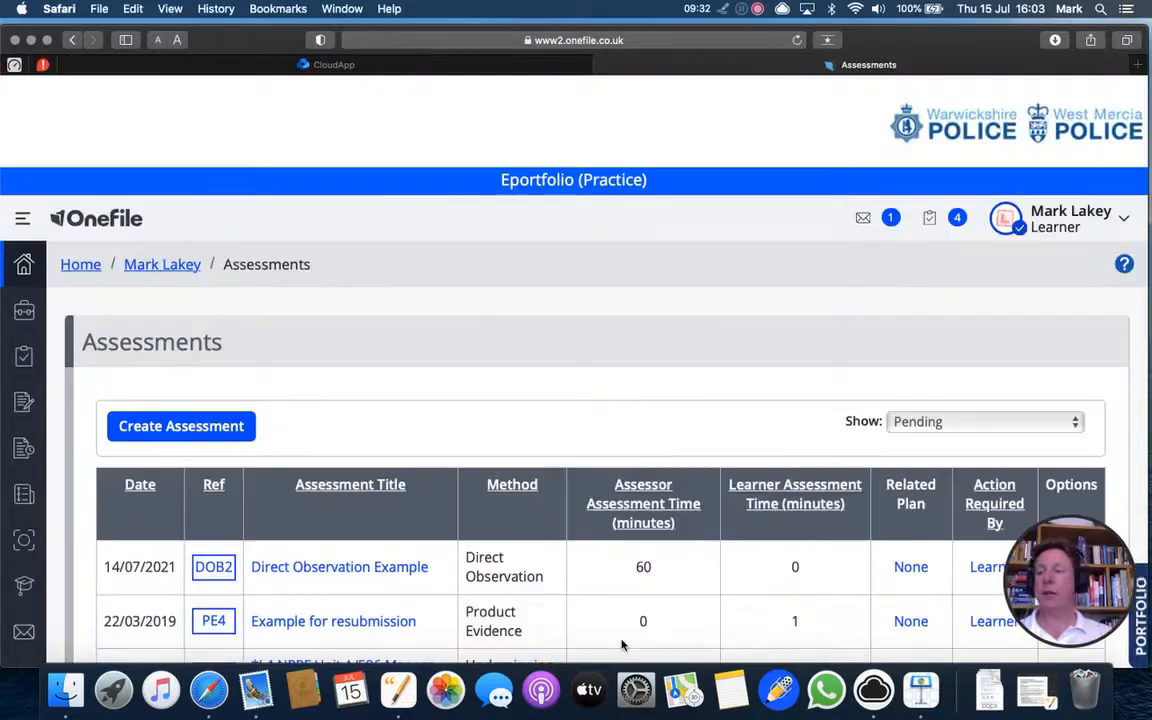
- Reopen the UPK1 assessment "*L4 NPPF Unit A/506 Manage Team Performance (UPK)" to check its saved evidence, and cancel out of it
{"action": "scroll", "coordinate": [621, 645], "scroll_direction": "down", "scroll_amount": 5}
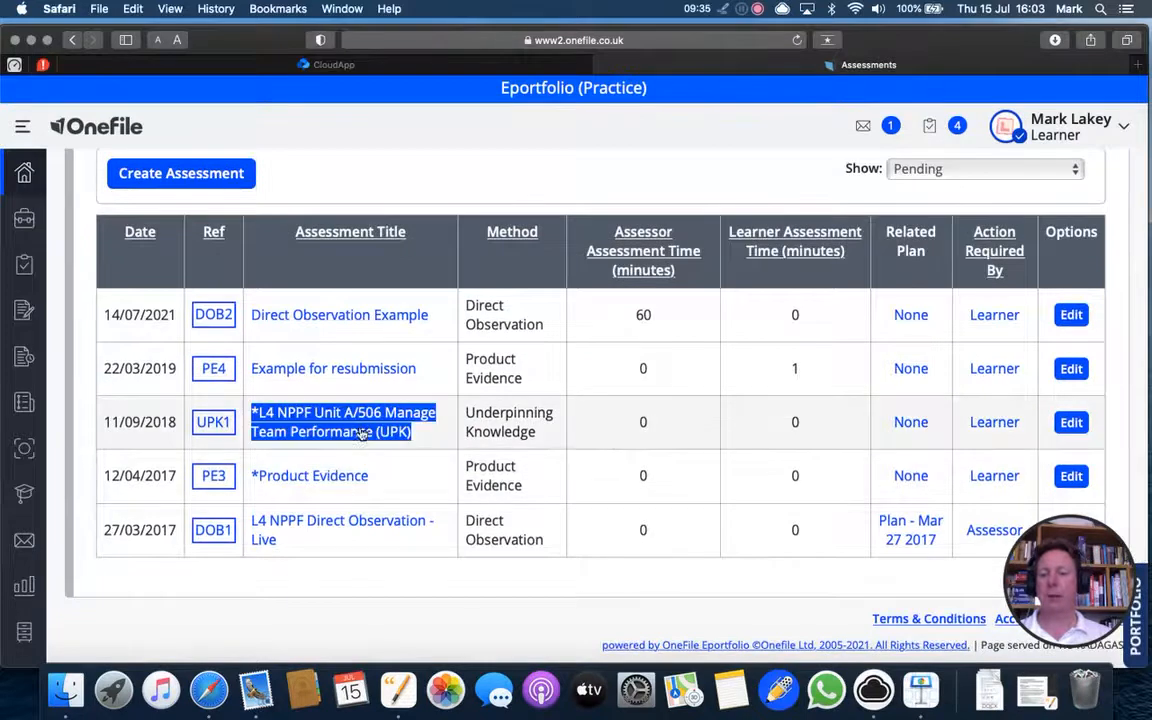
{"action": "triple_click", "coordinate": [345, 422]}
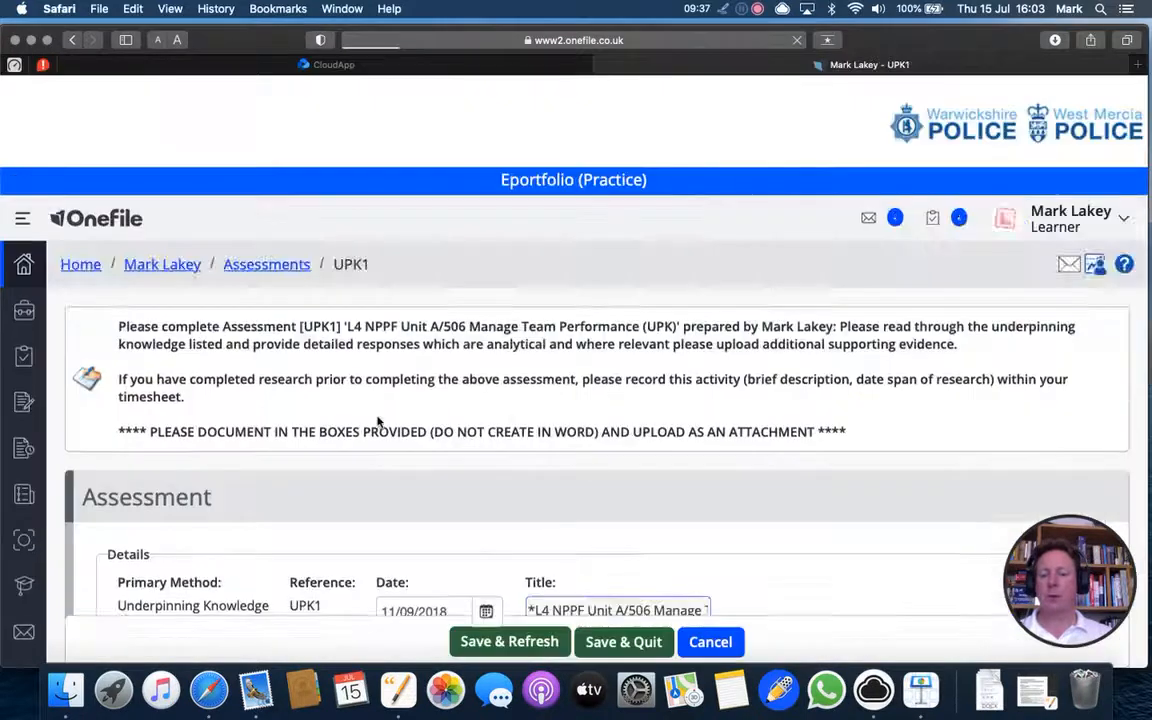
{"action": "scroll", "coordinate": [580, 470], "scroll_direction": "down", "scroll_amount": 10}
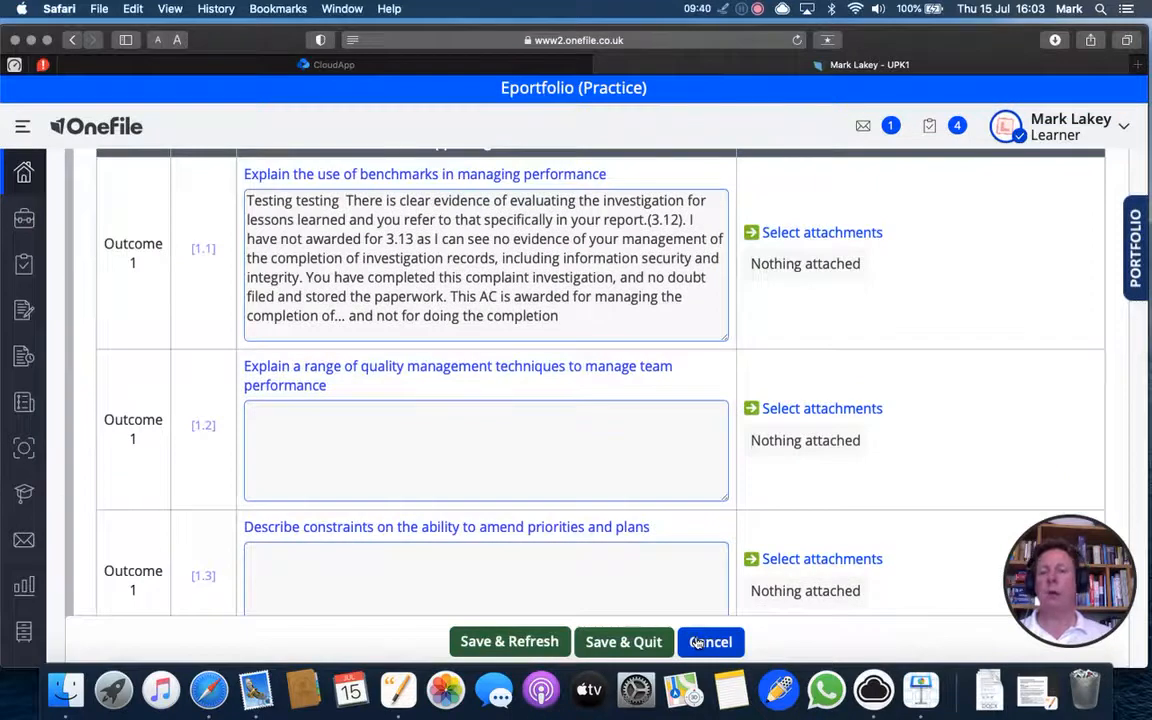
{"action": "left_click", "coordinate": [697, 642]}
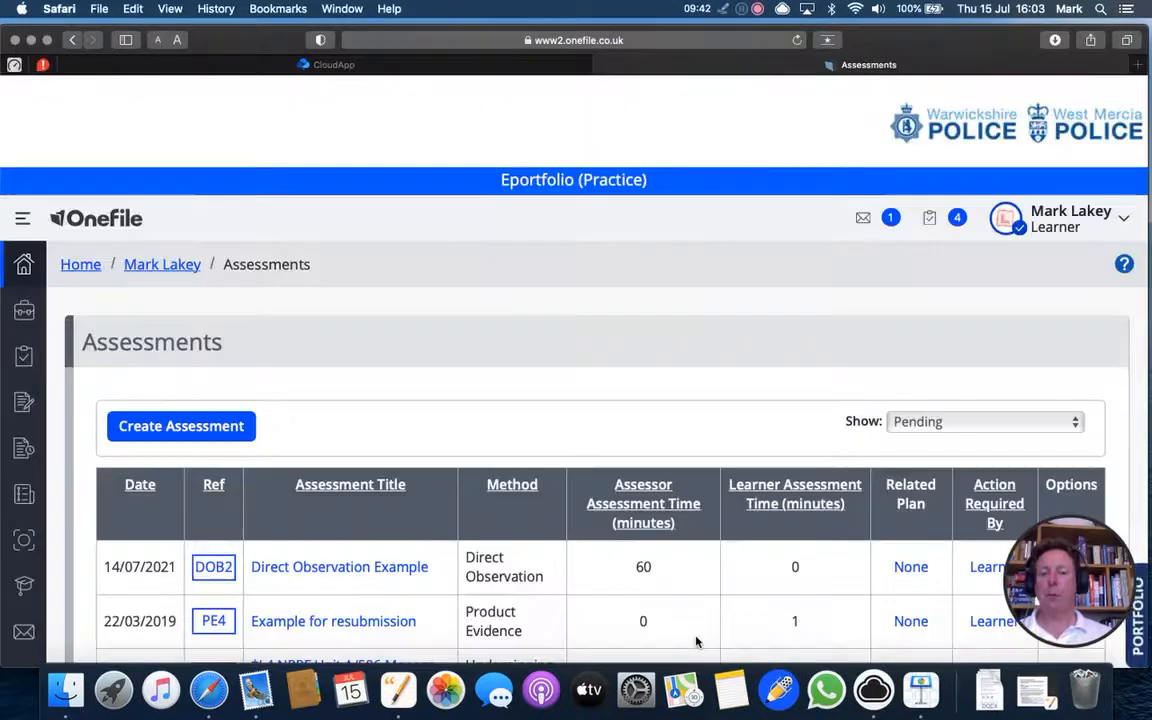
- Open the UPK1 assessment from the pending assessments list again and go to its Criteria section
{"action": "scroll", "coordinate": [697, 642], "scroll_direction": "down", "scroll_amount": 5}
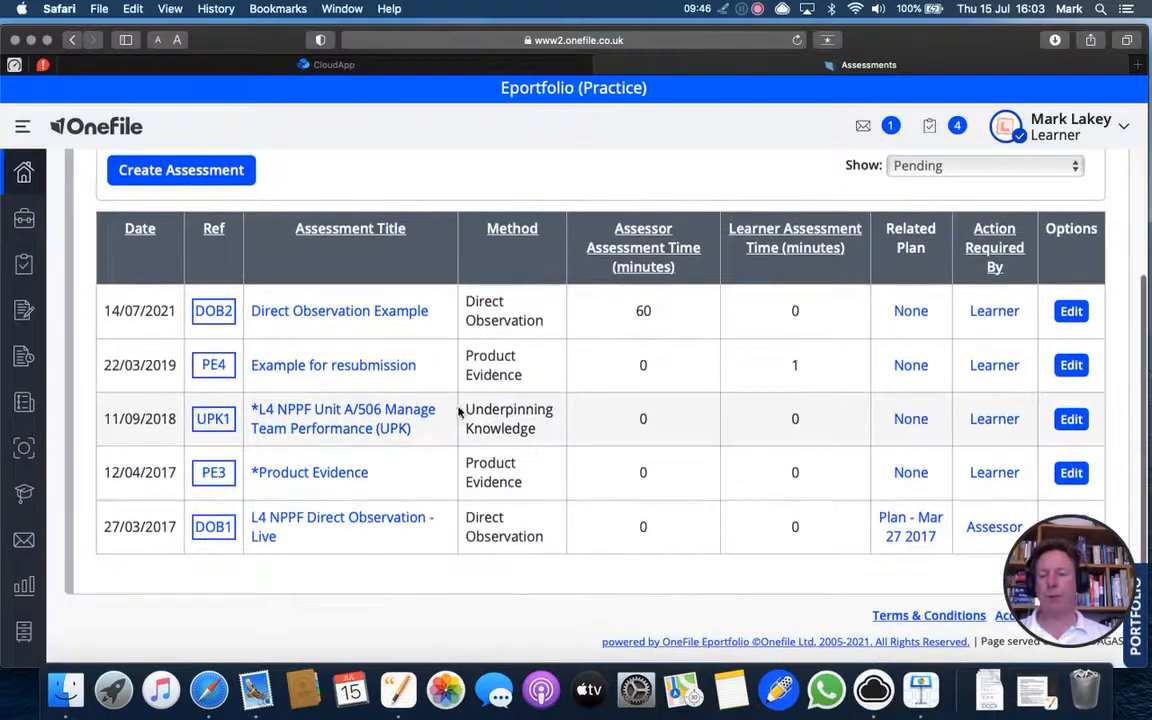
{"action": "left_click", "coordinate": [425, 412]}
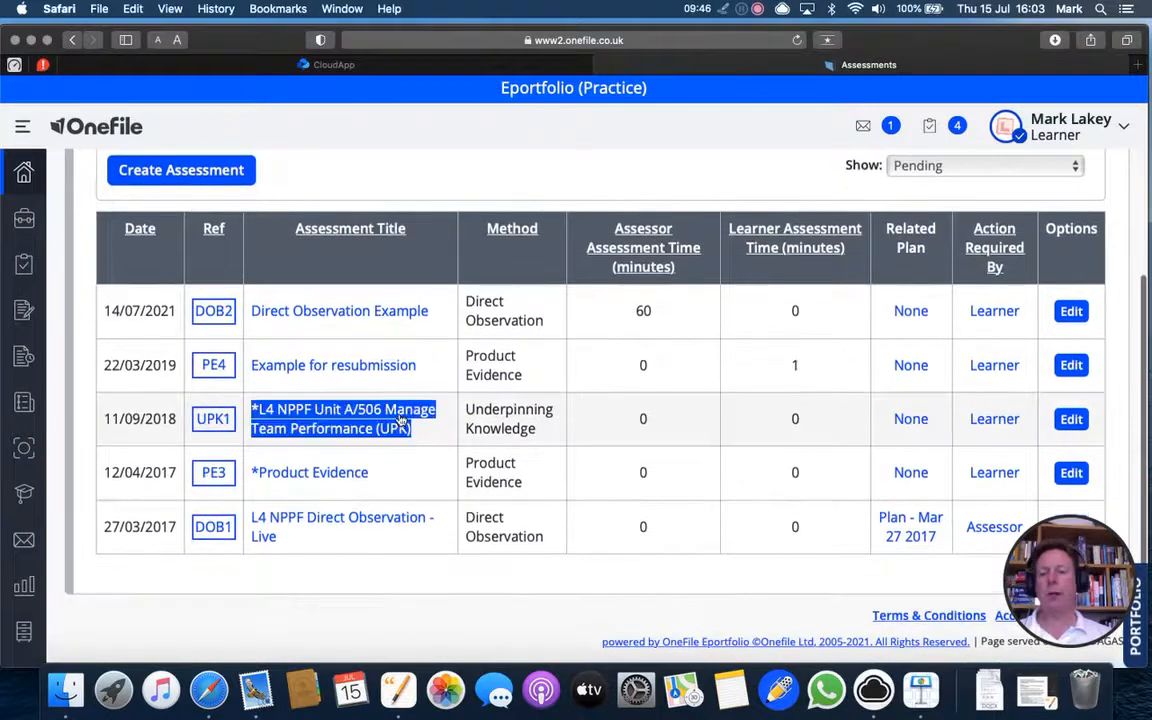
{"action": "scroll", "coordinate": [572, 486], "scroll_direction": "down", "scroll_amount": 8}
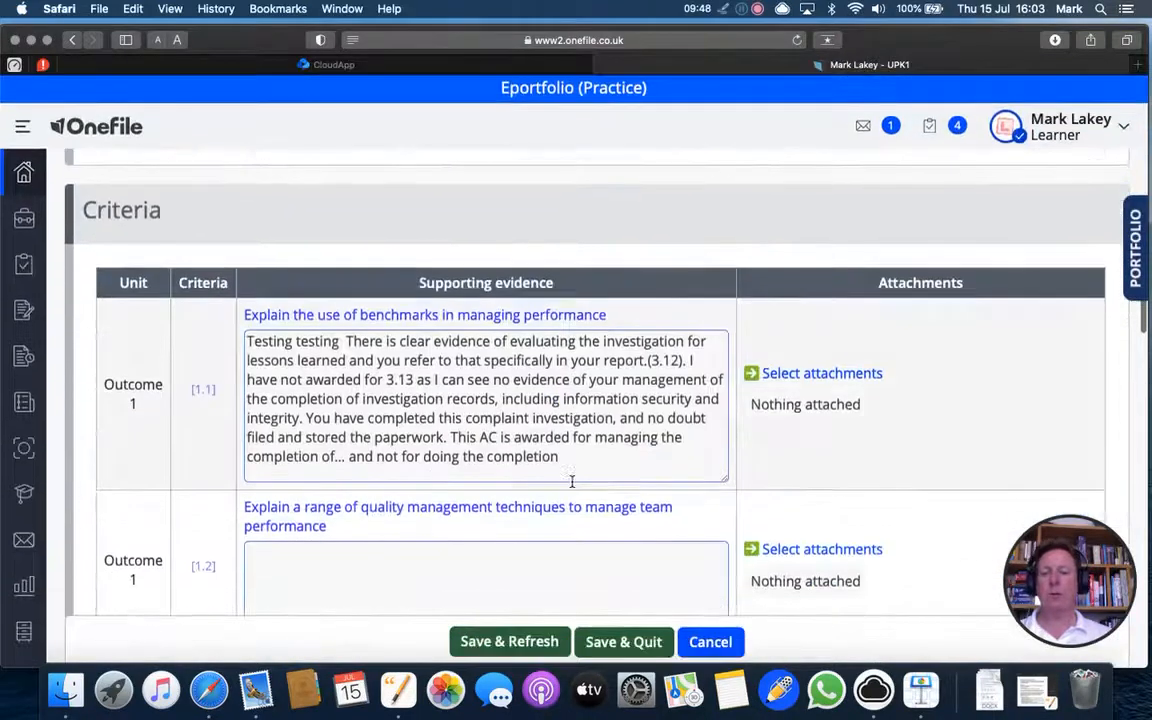
- Draw an annotation arrow pointing at the Supporting evidence column heading of the criteria table
{"action": "scroll", "coordinate": [572, 486], "scroll_direction": "up", "scroll_amount": 5}
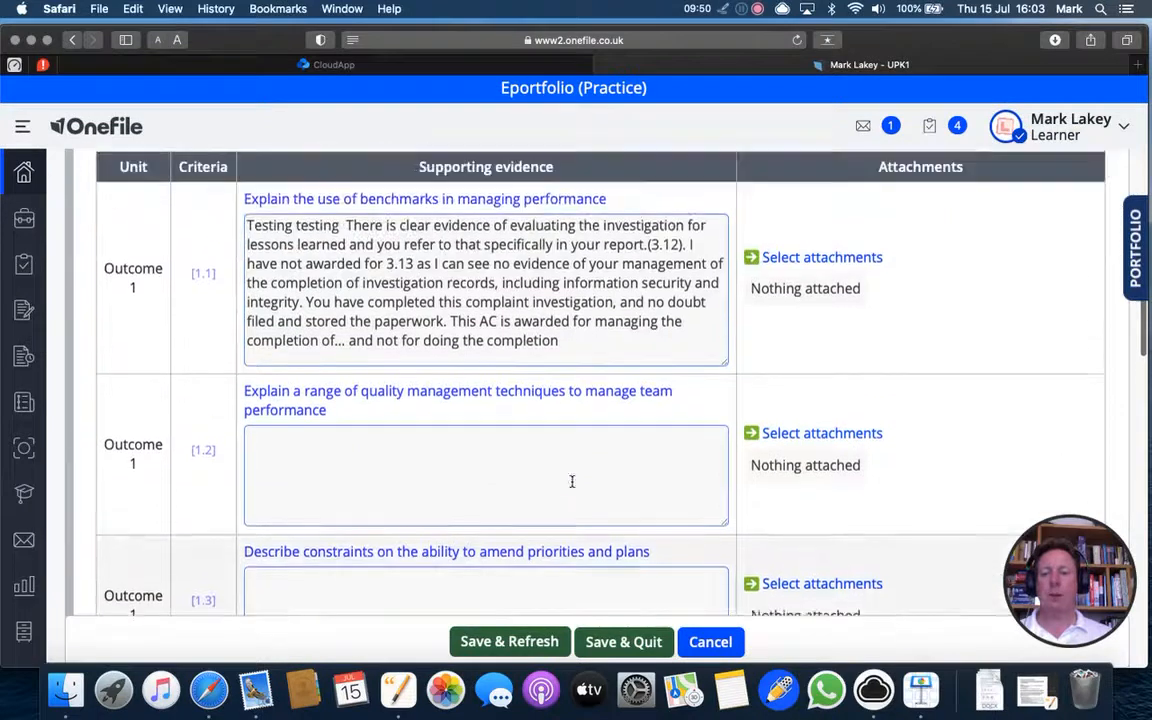
{"action": "scroll", "coordinate": [572, 482], "scroll_direction": "down", "scroll_amount": 3}
{"action": "scroll", "coordinate": [572, 482], "scroll_direction": "up", "scroll_amount": 2}
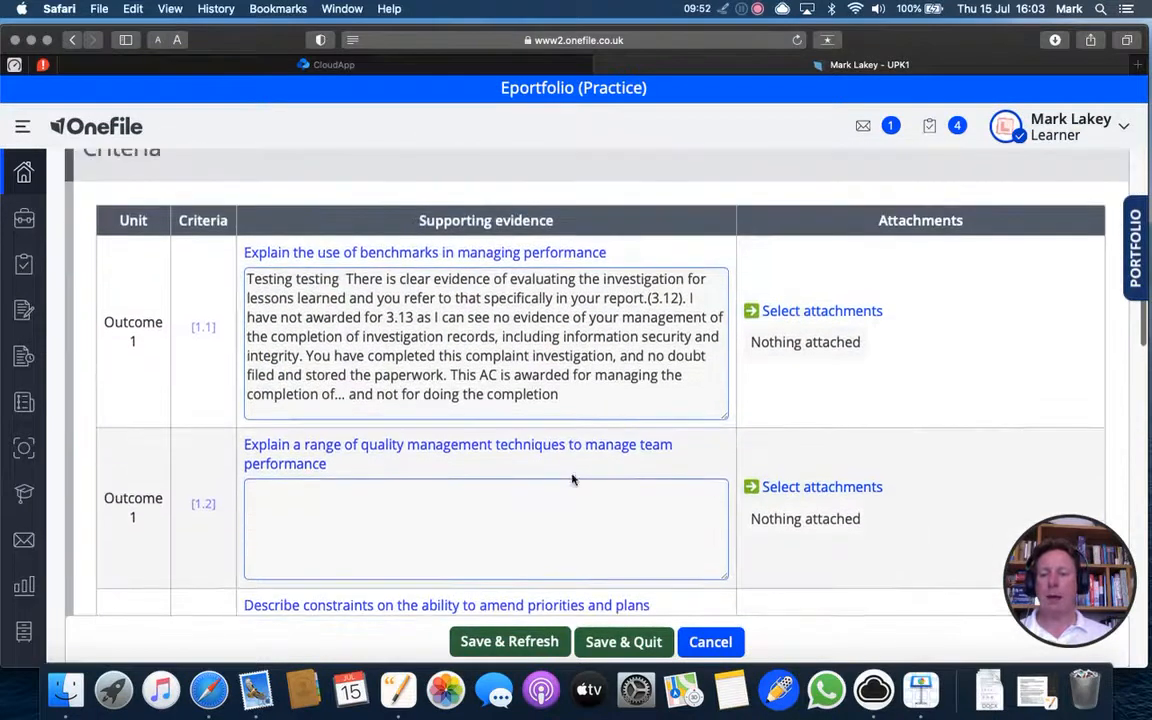
{"action": "left_click", "coordinate": [727, 9]}
{"action": "left_click_drag", "start_coordinate": [620, 158], "coordinate": [555, 212]}
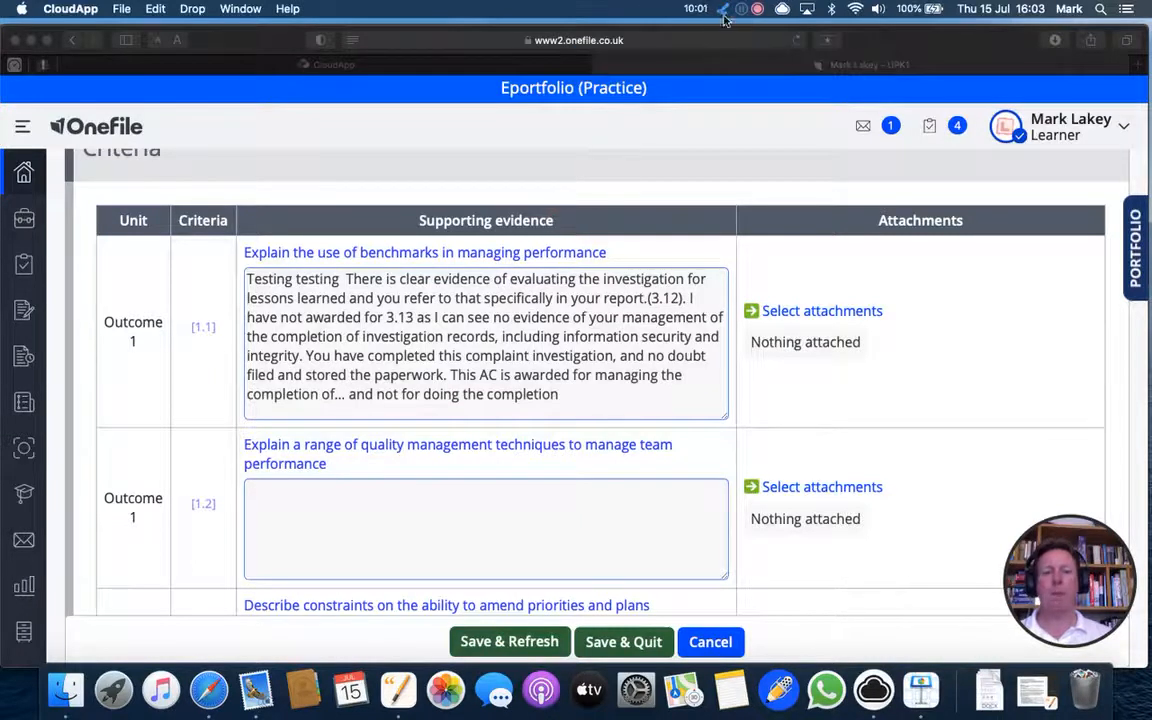
- Make the text editor in the assessment's Evidence section taller
{"action": "scroll", "coordinate": [683, 320], "scroll_direction": "down", "scroll_amount": 10}
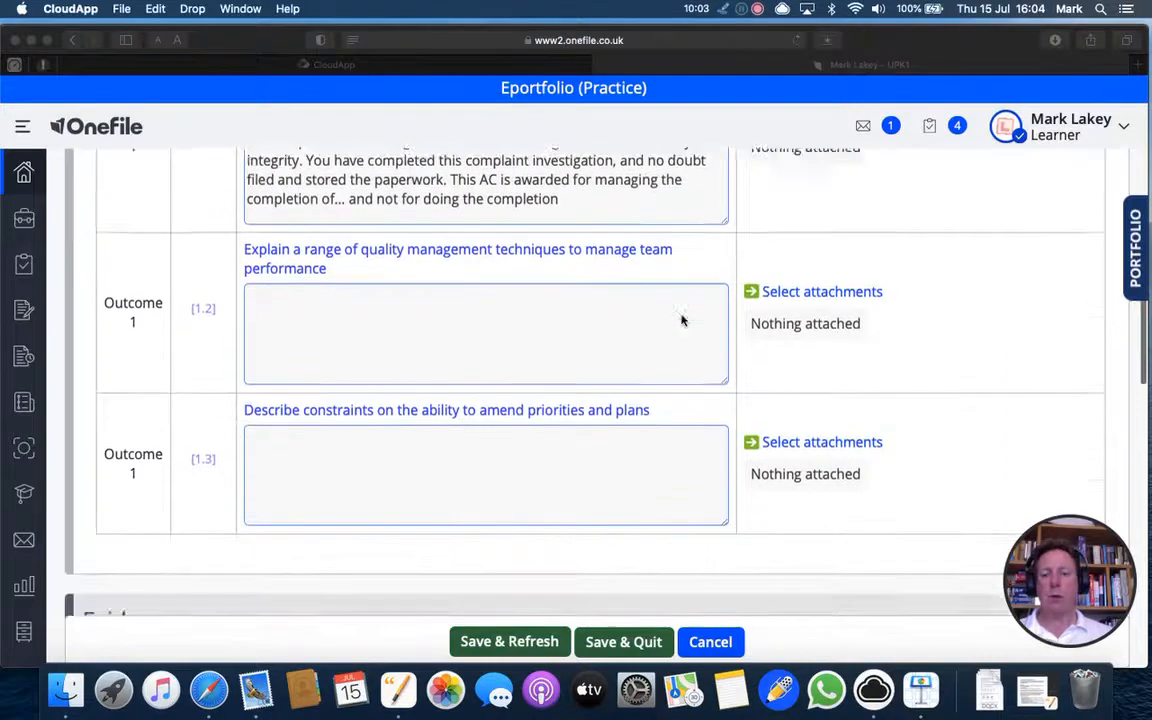
{"action": "scroll", "coordinate": [681, 320], "scroll_direction": "down", "scroll_amount": 3}
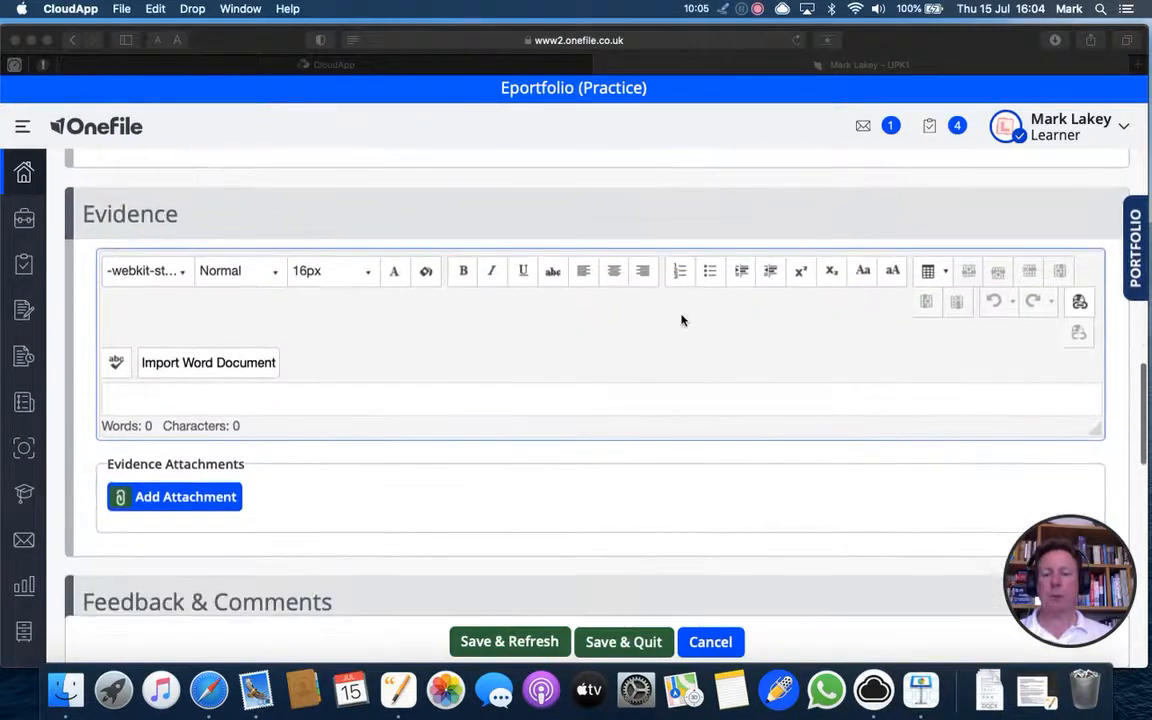
{"action": "left_click_drag", "start_coordinate": [1099, 427], "coordinate": [1120, 468]}
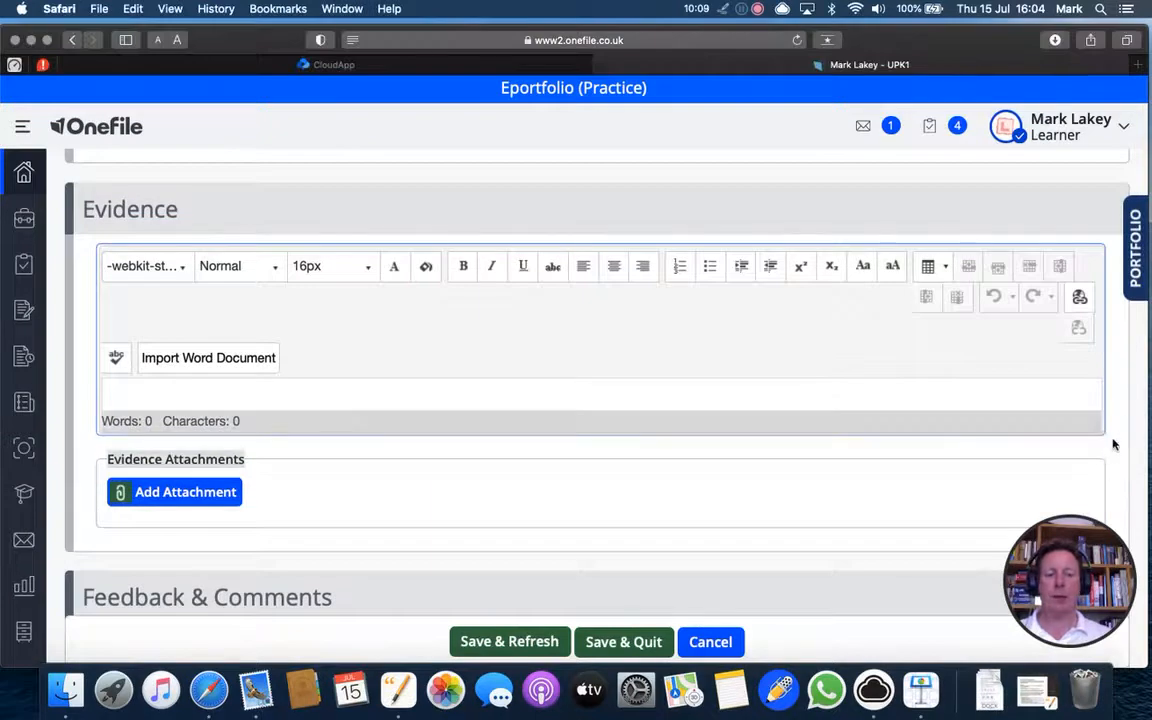
{"action": "left_click_drag", "start_coordinate": [1101, 430], "coordinate": [1111, 500]}
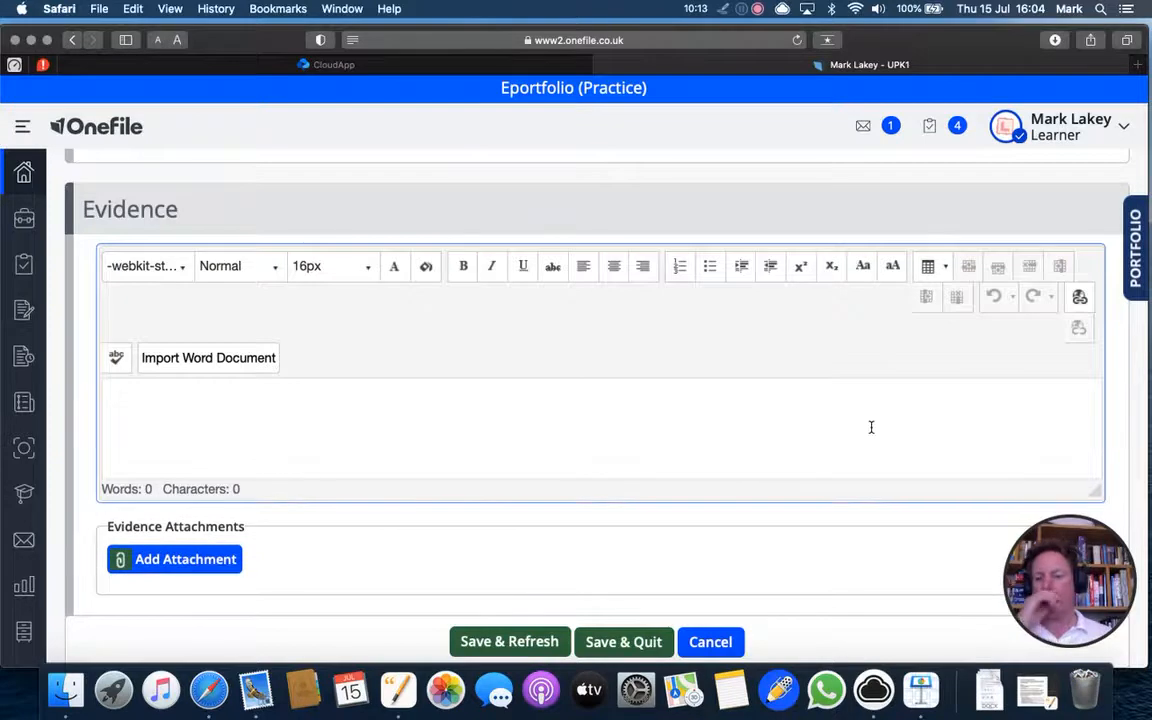
- Go back to the criteria table and review the evidence boxes and attachment options of criteria 1.1 to 1.3
{"action": "scroll", "coordinate": [796, 497], "scroll_direction": "up", "scroll_amount": 5}
{"action": "scroll", "coordinate": [796, 497], "scroll_direction": "down", "scroll_amount": 3}
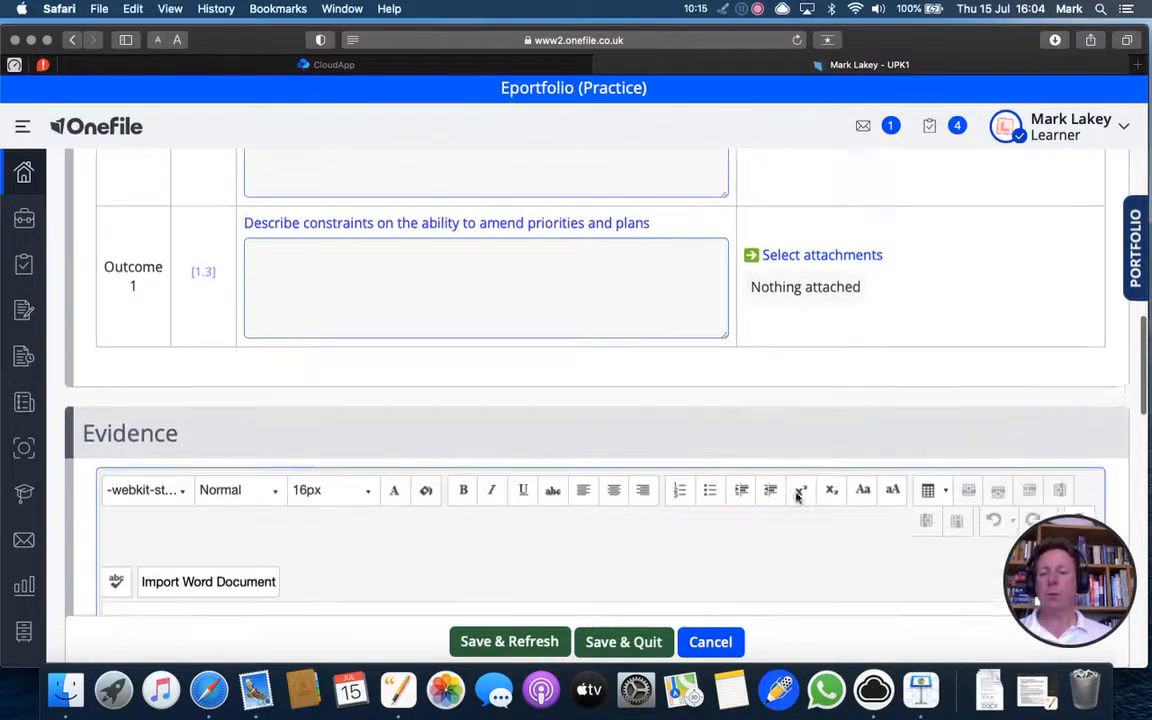
{"action": "scroll", "coordinate": [796, 497], "scroll_direction": "up", "scroll_amount": 1}
{"action": "scroll", "coordinate": [796, 497], "scroll_direction": "up", "scroll_amount": 5}
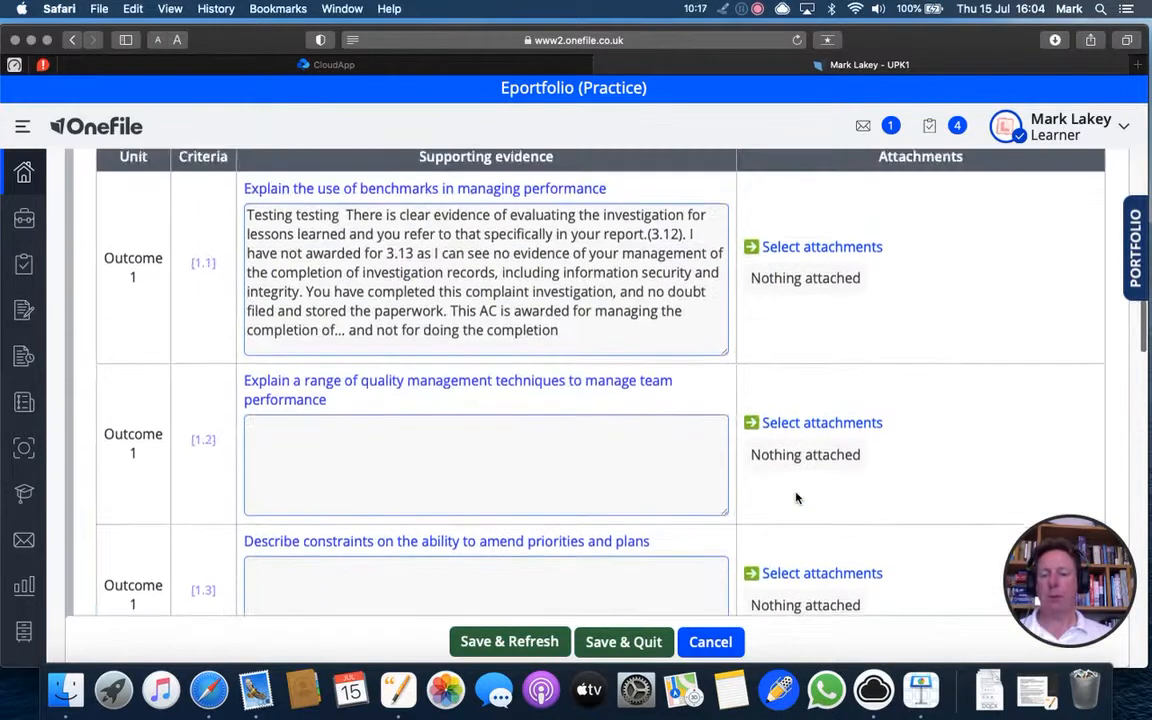
{"action": "scroll", "coordinate": [796, 497], "scroll_direction": "down", "scroll_amount": 1}
{"action": "scroll", "coordinate": [796, 497], "scroll_direction": "up", "scroll_amount": 1}
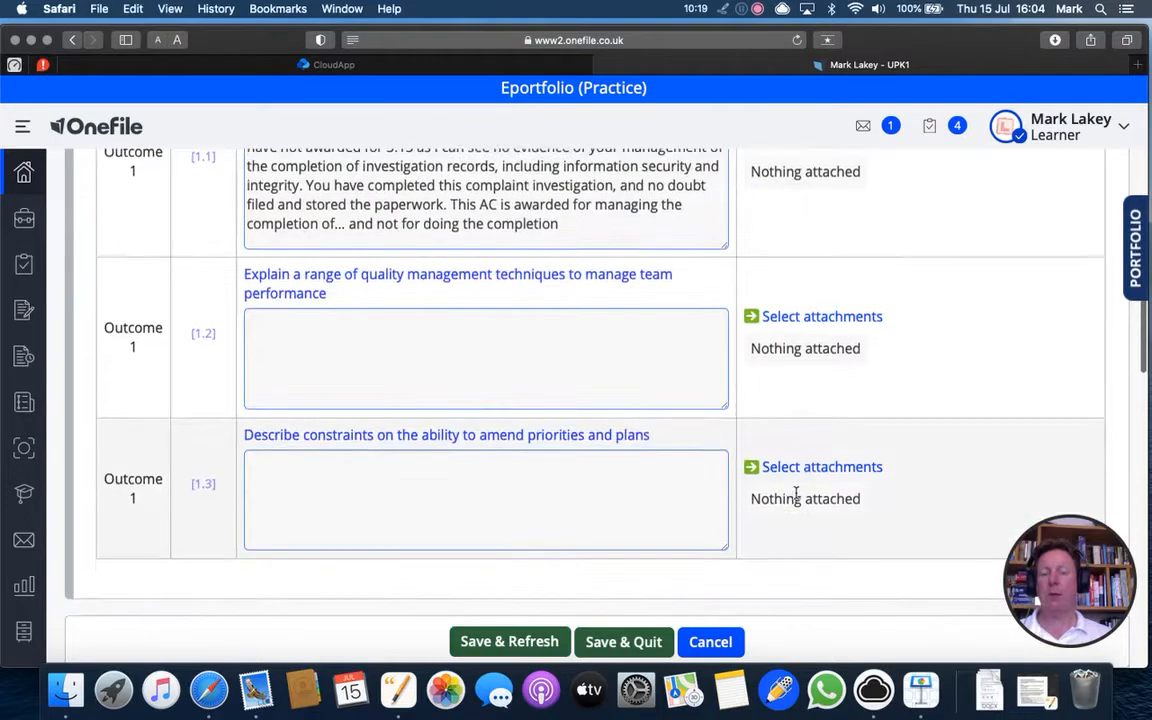
- Draw an annotation arrow pointing at the Add Attachment button under Evidence Attachments in the Evidence section
{"action": "left_click_drag", "start_coordinate": [796, 490], "coordinate": [689, 411]}
{"action": "left_click", "coordinate": [561, 370]}
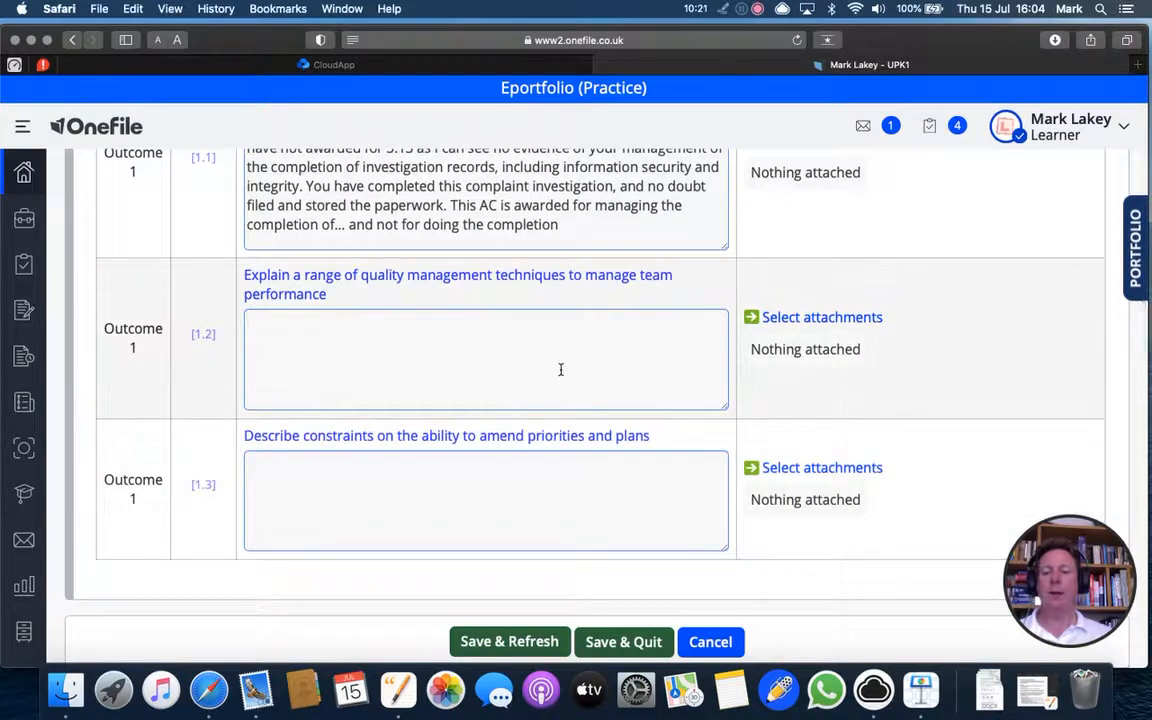
{"action": "scroll", "coordinate": [561, 370], "scroll_direction": "down", "scroll_amount": 7}
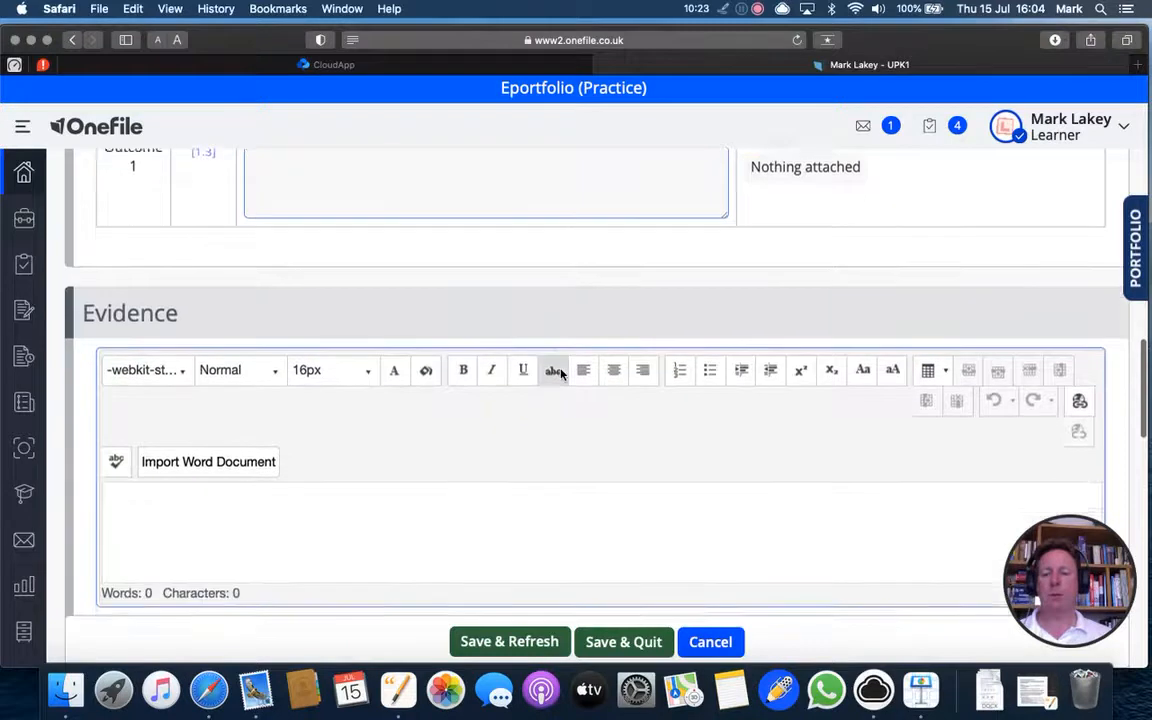
{"action": "scroll", "coordinate": [561, 372], "scroll_direction": "down", "scroll_amount": 4}
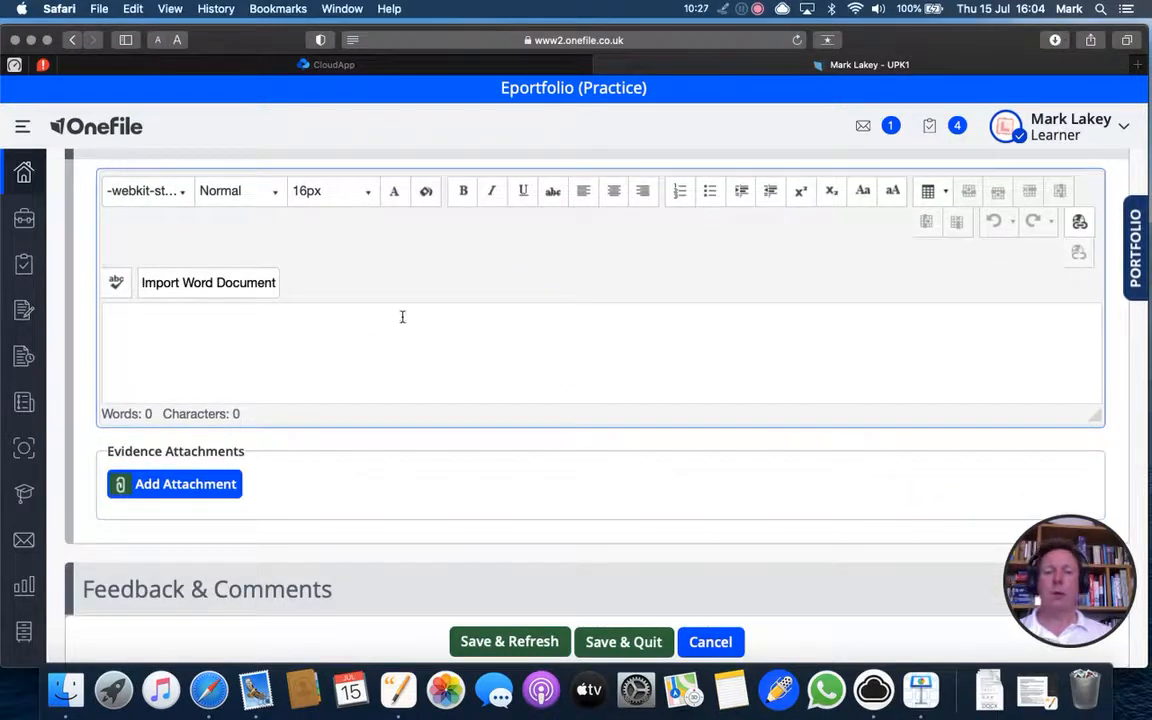
{"action": "left_click", "coordinate": [724, 9]}
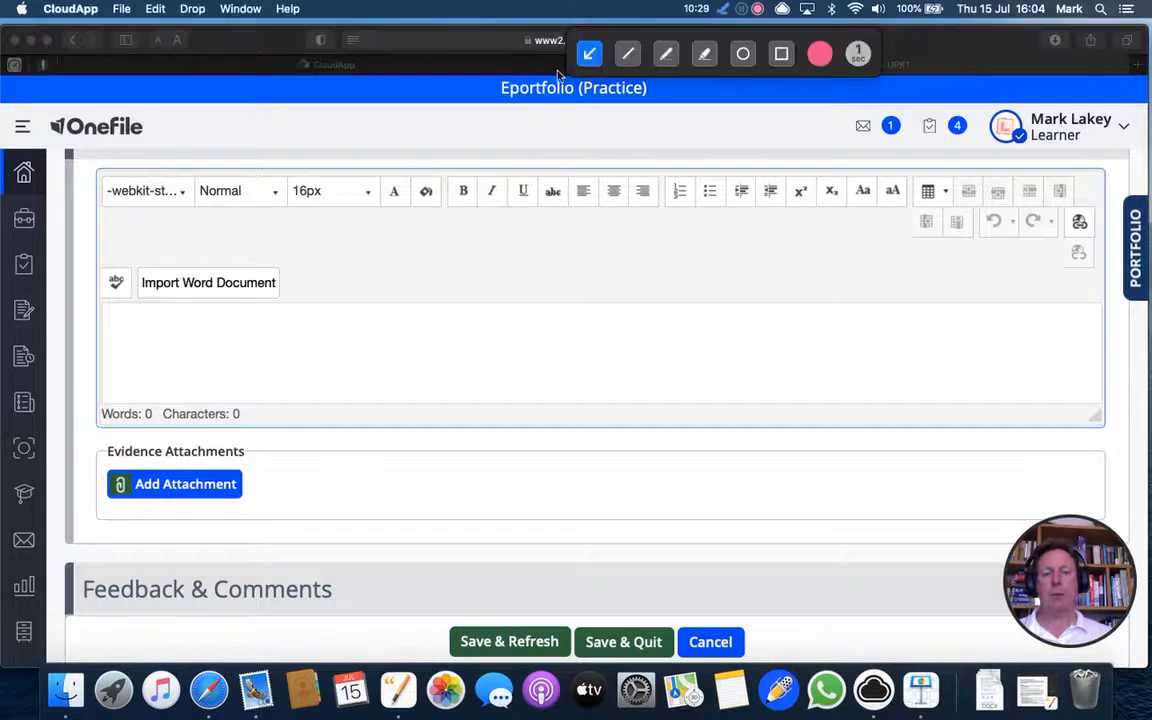
{"action": "mouse_move", "coordinate": [358, 386]}
{"action": "left_mouse_down"}
{"action": "mouse_move", "coordinate": [228, 470]}
{"action": "mouse_move", "coordinate": [236, 463]}
{"action": "left_mouse_up"}
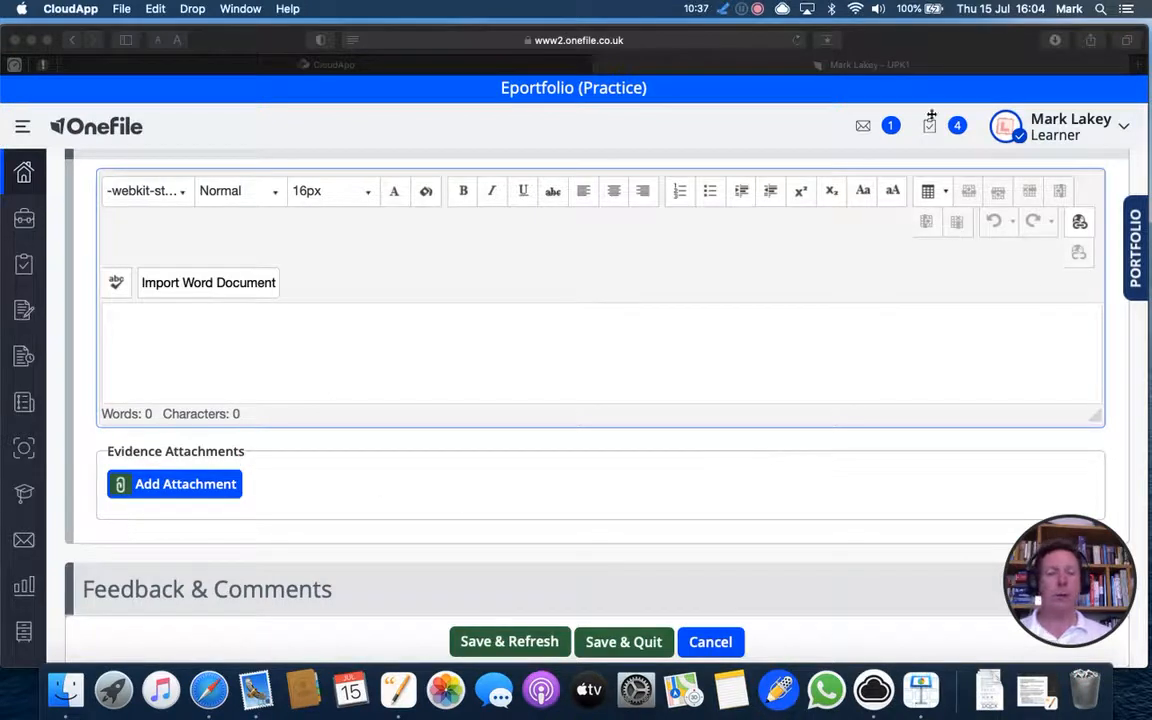
- Draw annotation arrows pointing at the Select attachments links of criteria 1.1 and 1.2 in the criteria table
{"action": "scroll", "coordinate": [763, 167], "scroll_direction": "up", "scroll_amount": 2}
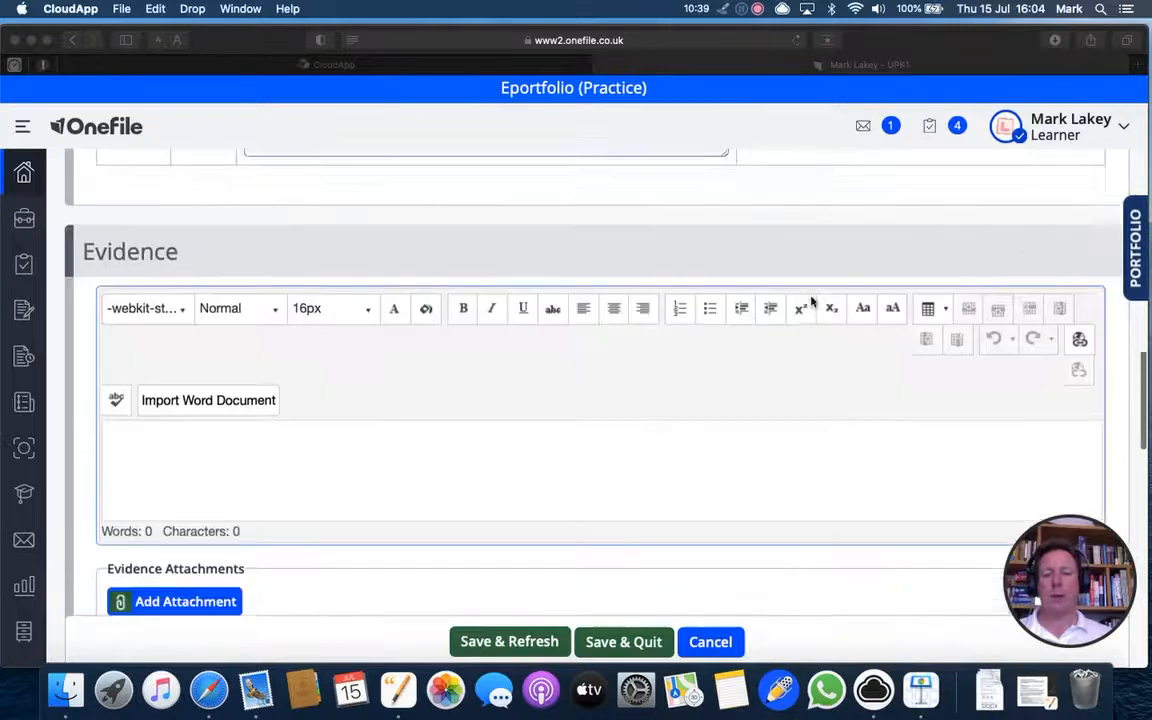
{"action": "scroll", "coordinate": [812, 303], "scroll_direction": "down", "scroll_amount": 10}
{"action": "scroll", "coordinate": [812, 303], "scroll_direction": "up", "scroll_amount": 3}
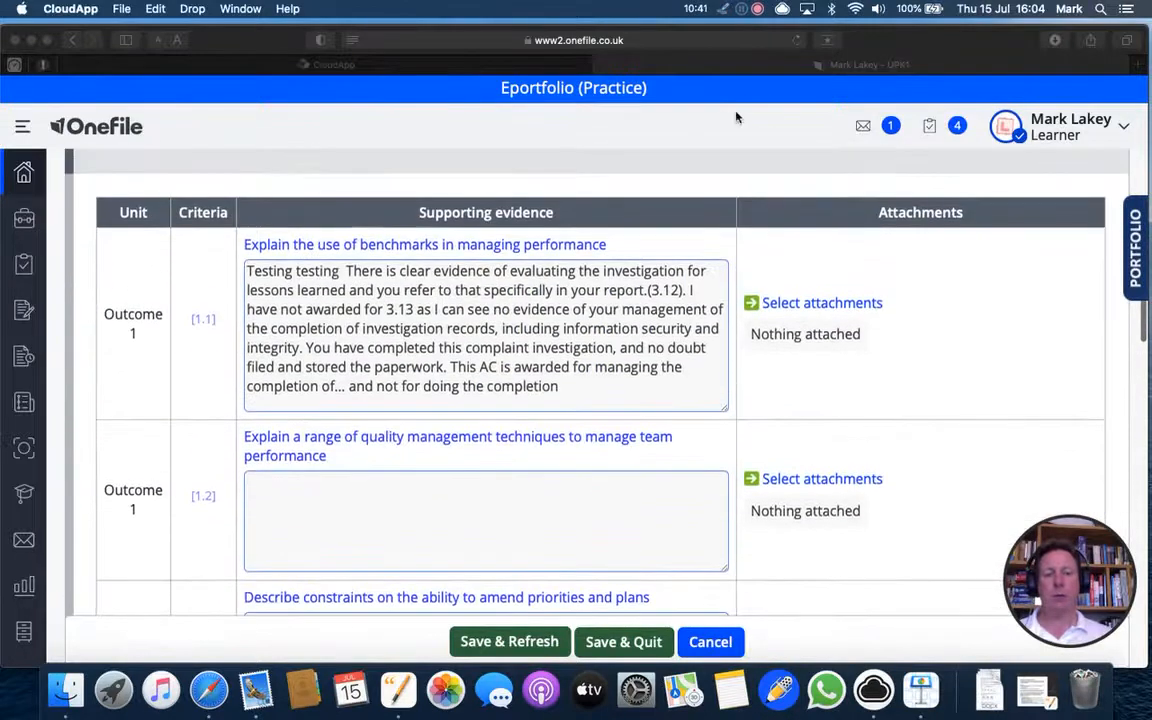
{"action": "left_click", "coordinate": [723, 9]}
{"action": "left_click_drag", "start_coordinate": [929, 236], "coordinate": [852, 293]}
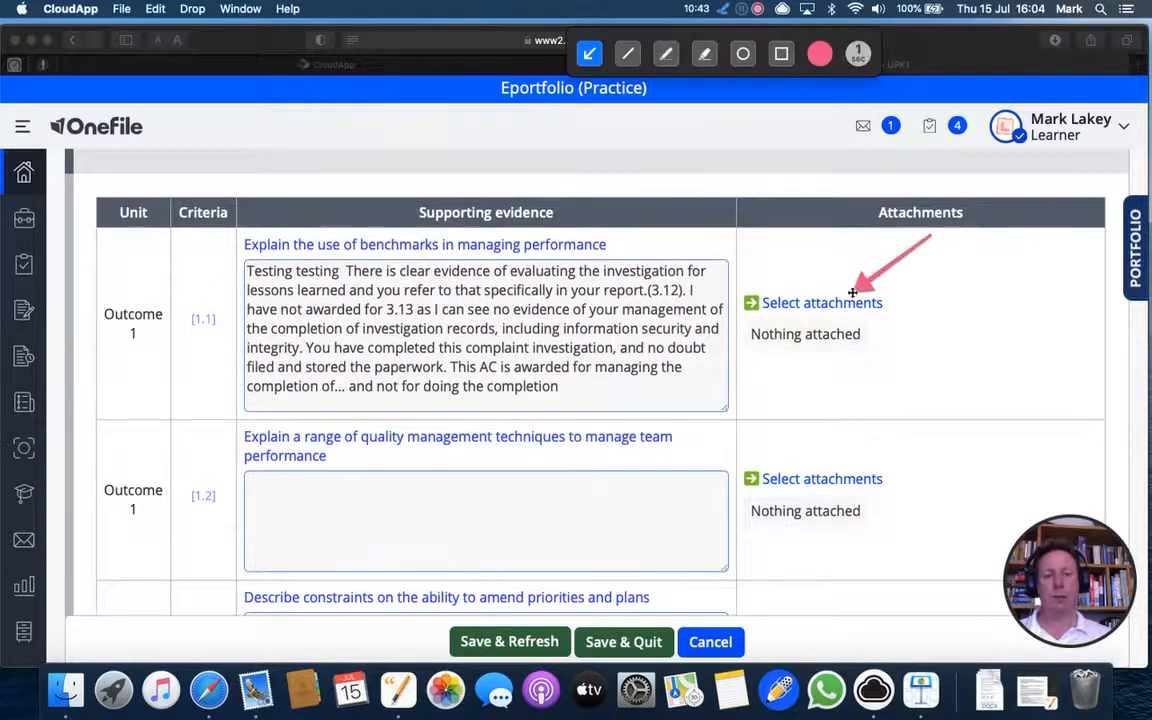
{"action": "left_click_drag", "start_coordinate": [890, 389], "coordinate": [822, 462]}
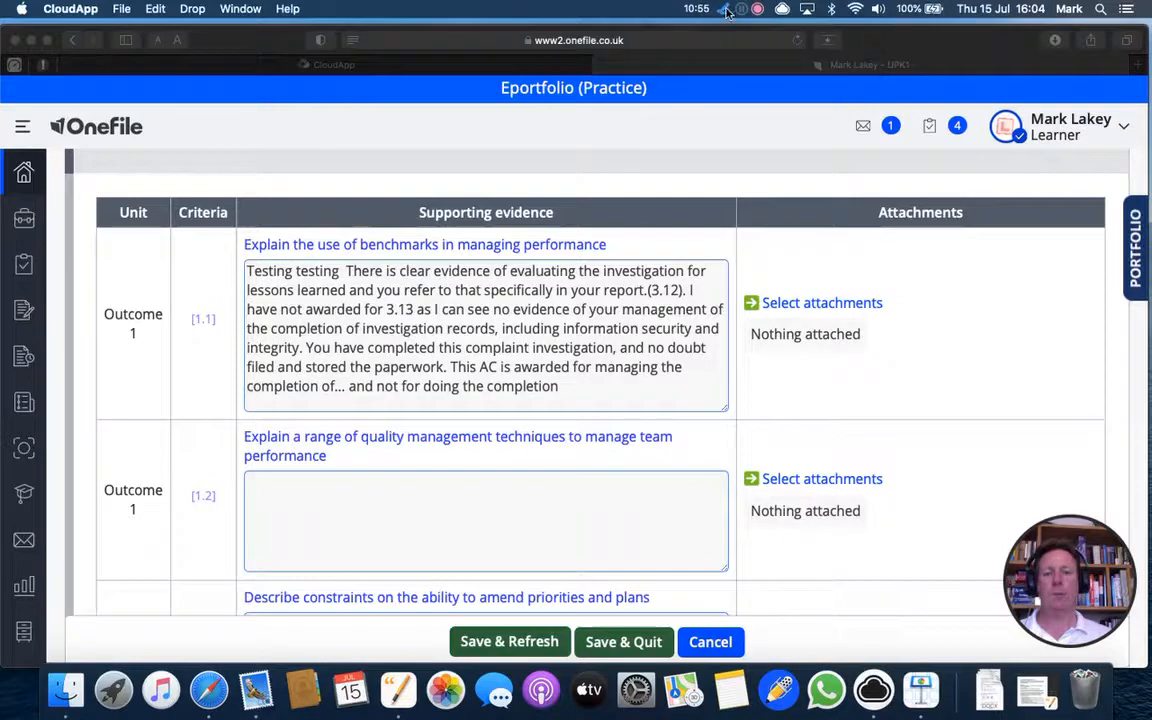
- Enter "Ive done the first question, can you have a look" as the Feedback to Assessor in Feedback & Comments
{"action": "scroll", "coordinate": [724, 262], "scroll_direction": "down", "scroll_amount": 5}
{"action": "scroll", "coordinate": [724, 262], "scroll_direction": "down", "scroll_amount": 8}
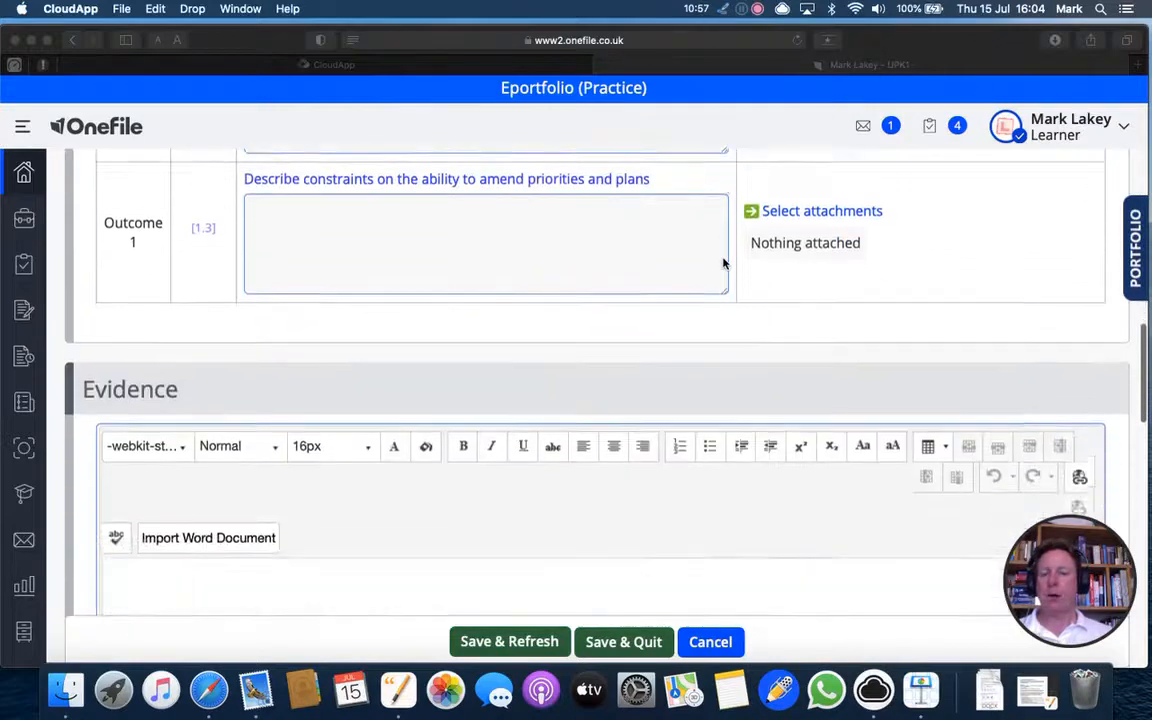
{"action": "scroll", "coordinate": [724, 262], "scroll_direction": "down", "scroll_amount": 9}
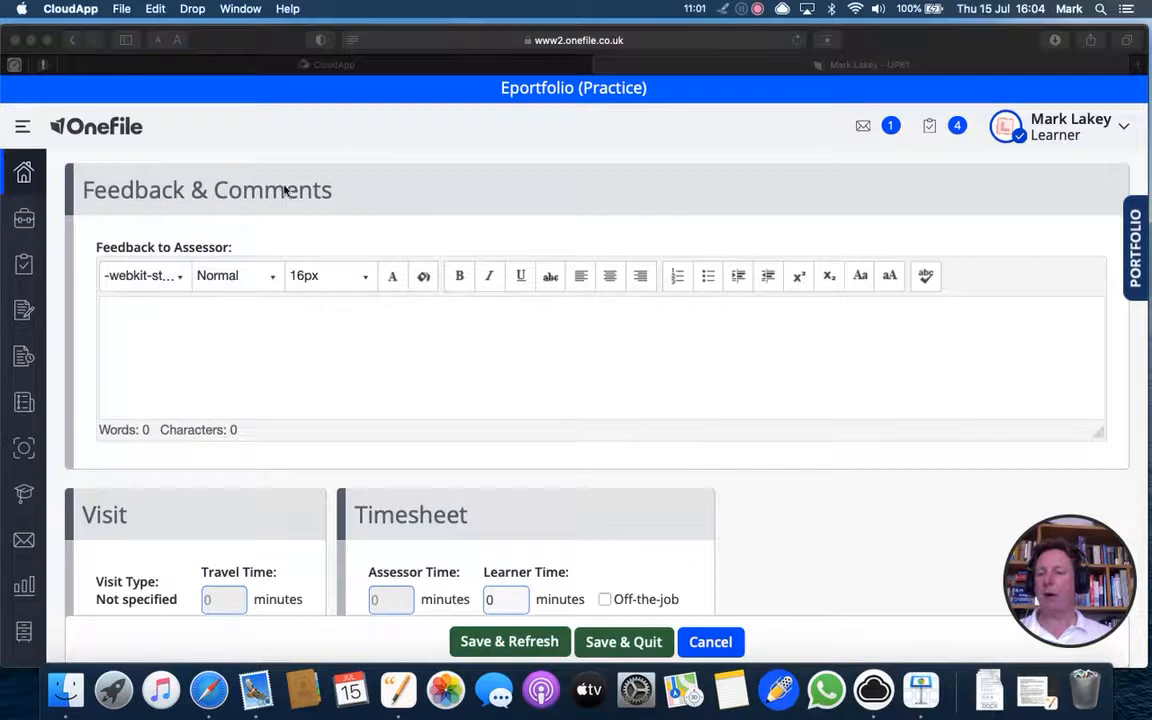
{"action": "left_click", "coordinate": [162, 317]}
{"action": "left_click", "coordinate": [153, 316]}
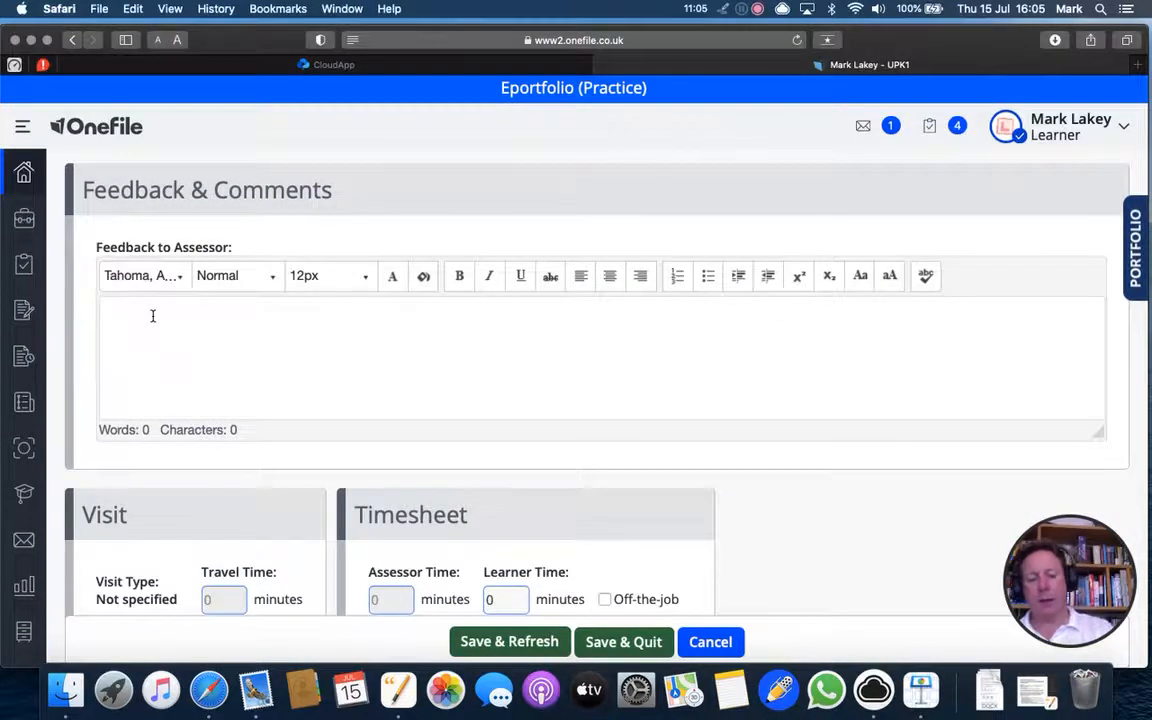
{"action": "type", "text": "Ive done the first question, can you "}
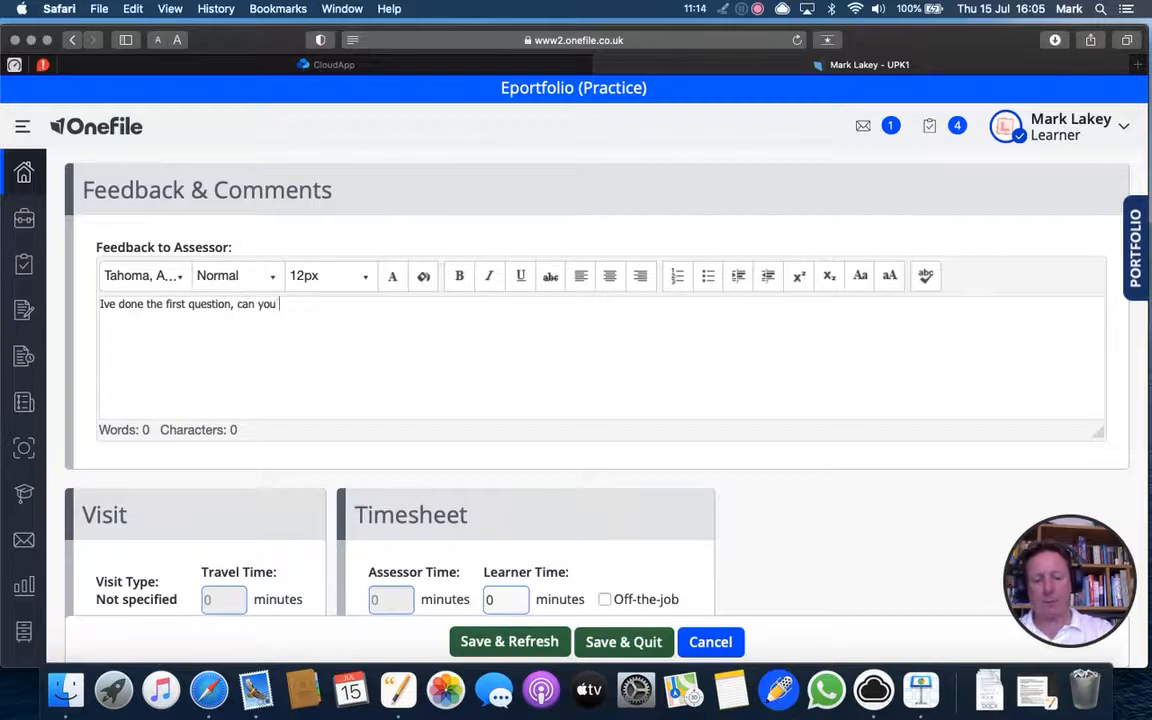
{"action": "type", "text": "have a look"}
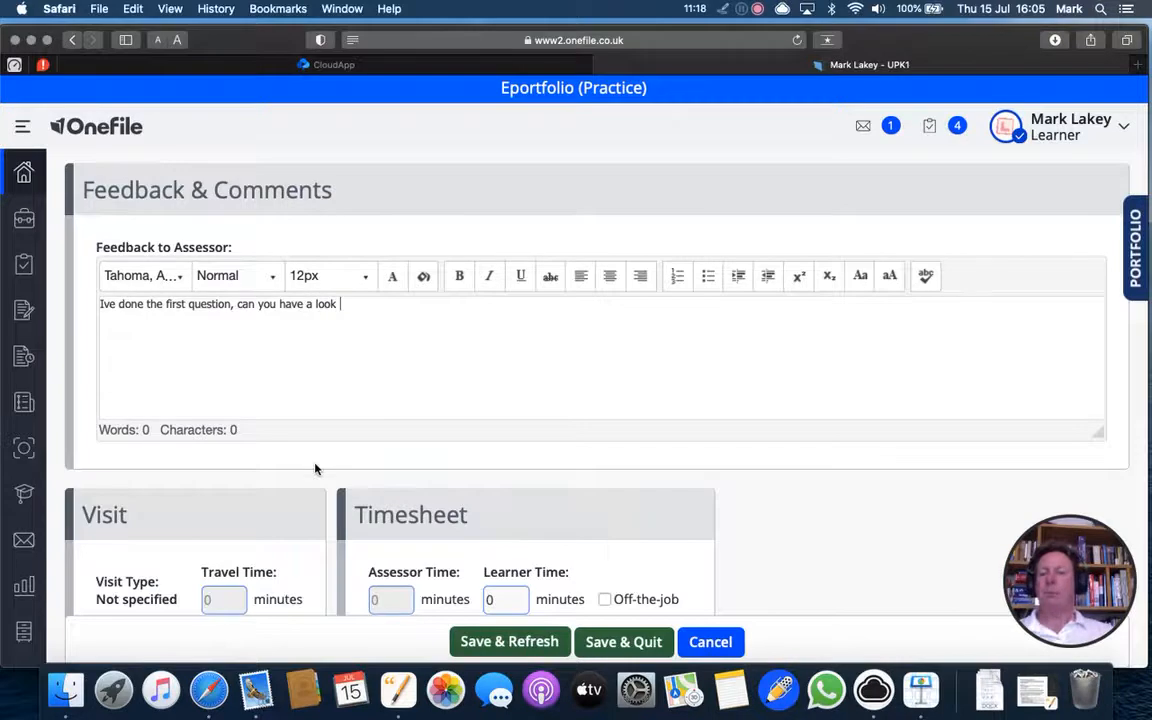
- Set the Learner Time in the Timesheet section to 25 minutes
{"action": "scroll", "coordinate": [315, 469], "scroll_direction": "down", "scroll_amount": 5}
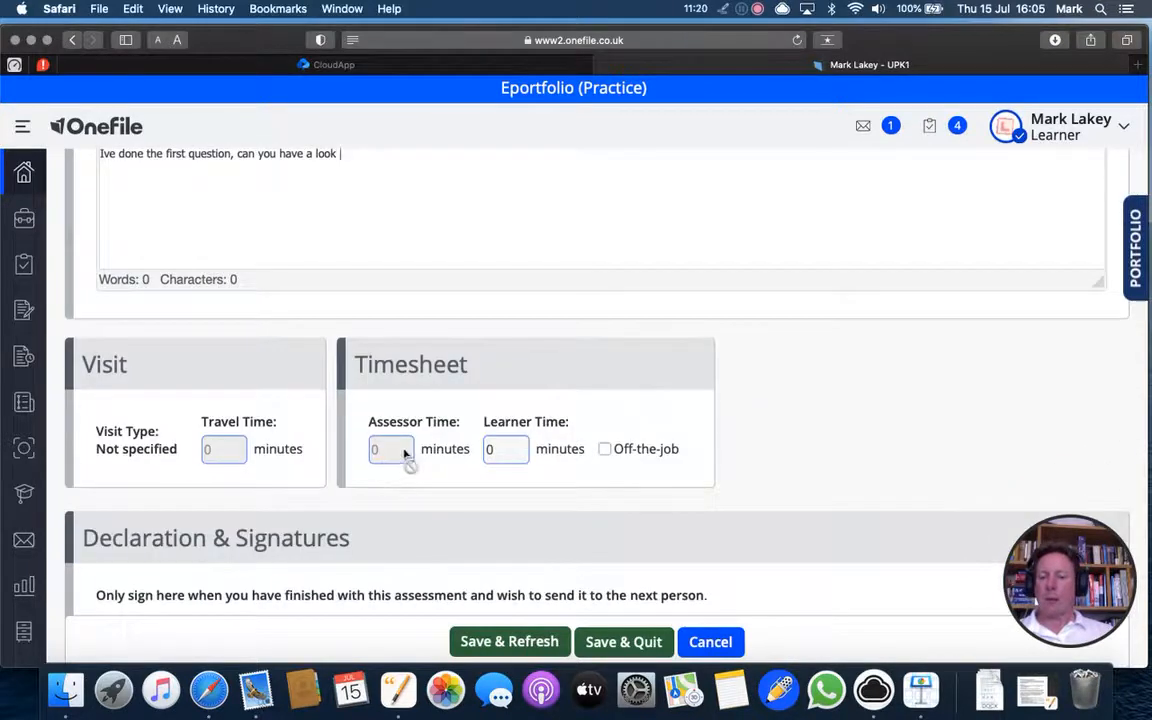
{"action": "left_click", "coordinate": [508, 450]}
{"action": "type", "text": "25"}
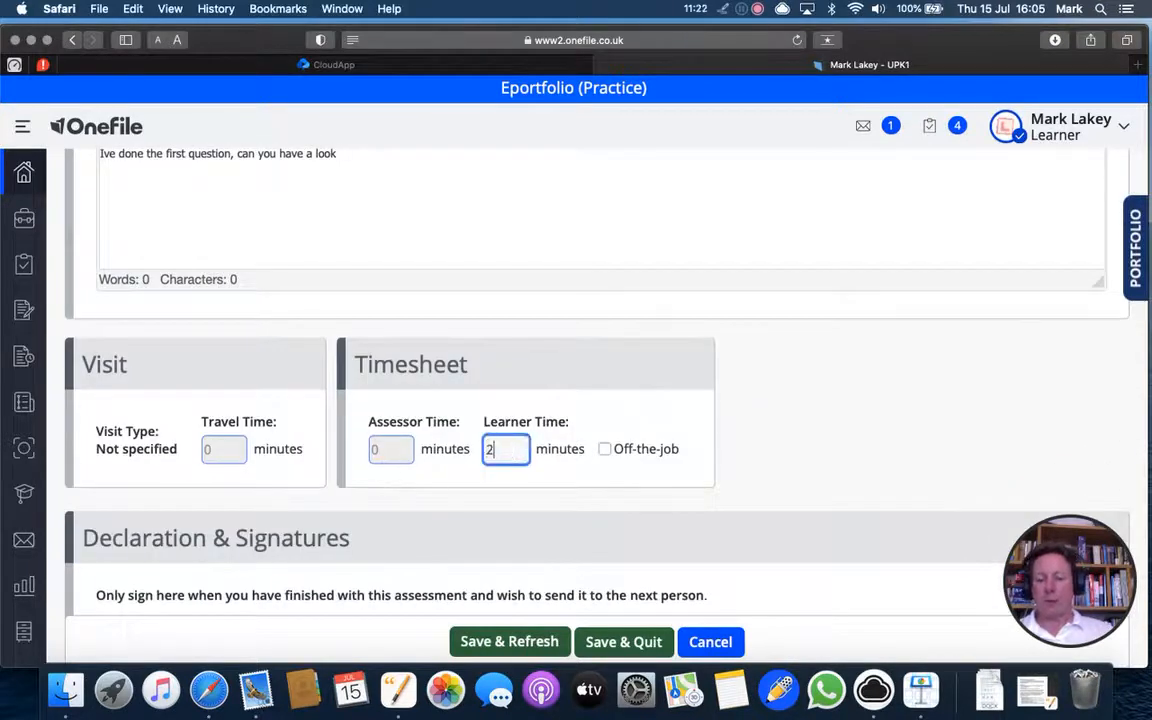
{"action": "left_click", "coordinate": [772, 572]}
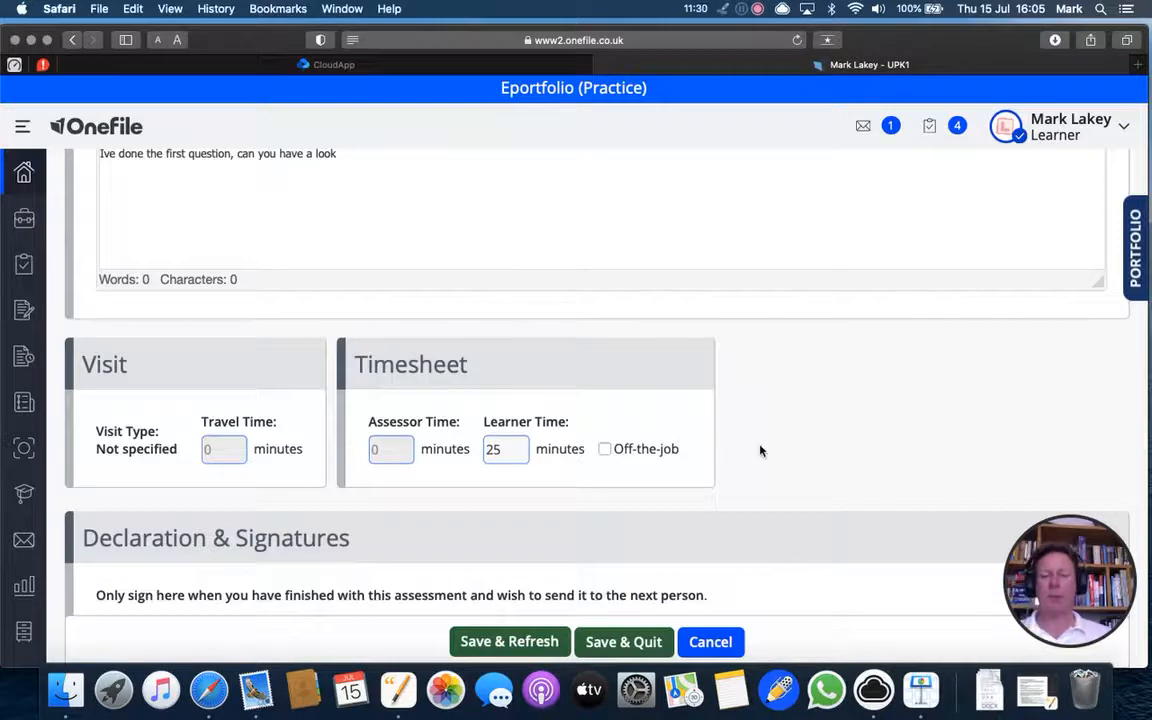
- Draw an annotation arrow pointing at the Declaration & Signatures heading
{"action": "scroll", "coordinate": [760, 451], "scroll_direction": "down", "scroll_amount": 3}
{"action": "scroll", "coordinate": [760, 451], "scroll_direction": "down", "scroll_amount": 1}
{"action": "scroll", "coordinate": [760, 451], "scroll_direction": "up", "scroll_amount": 3}
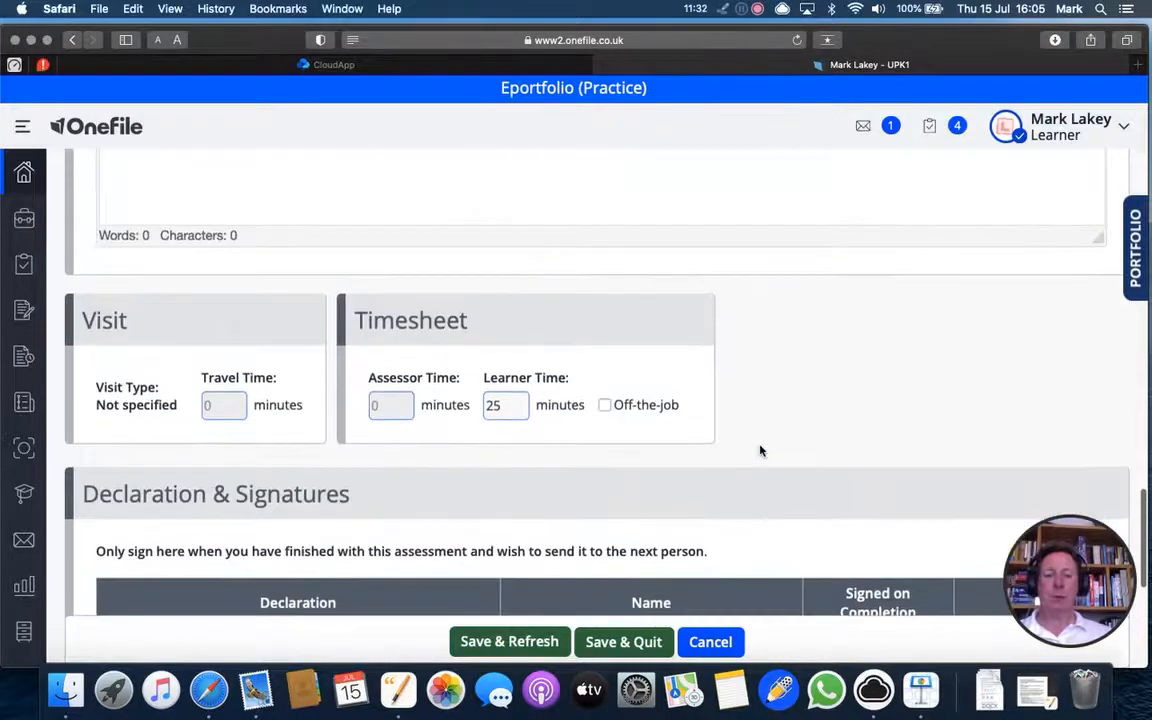
{"action": "scroll", "coordinate": [760, 451], "scroll_direction": "down", "scroll_amount": 2}
{"action": "scroll", "coordinate": [760, 451], "scroll_direction": "down", "scroll_amount": 1}
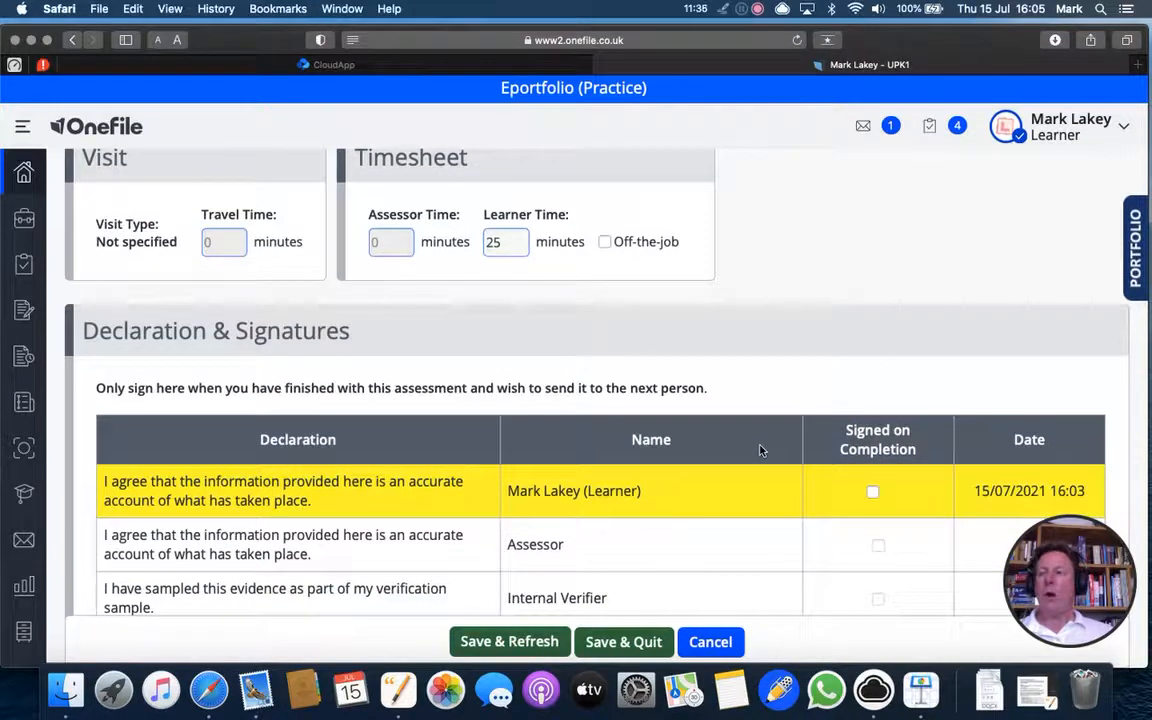
{"action": "left_click", "coordinate": [723, 9]}
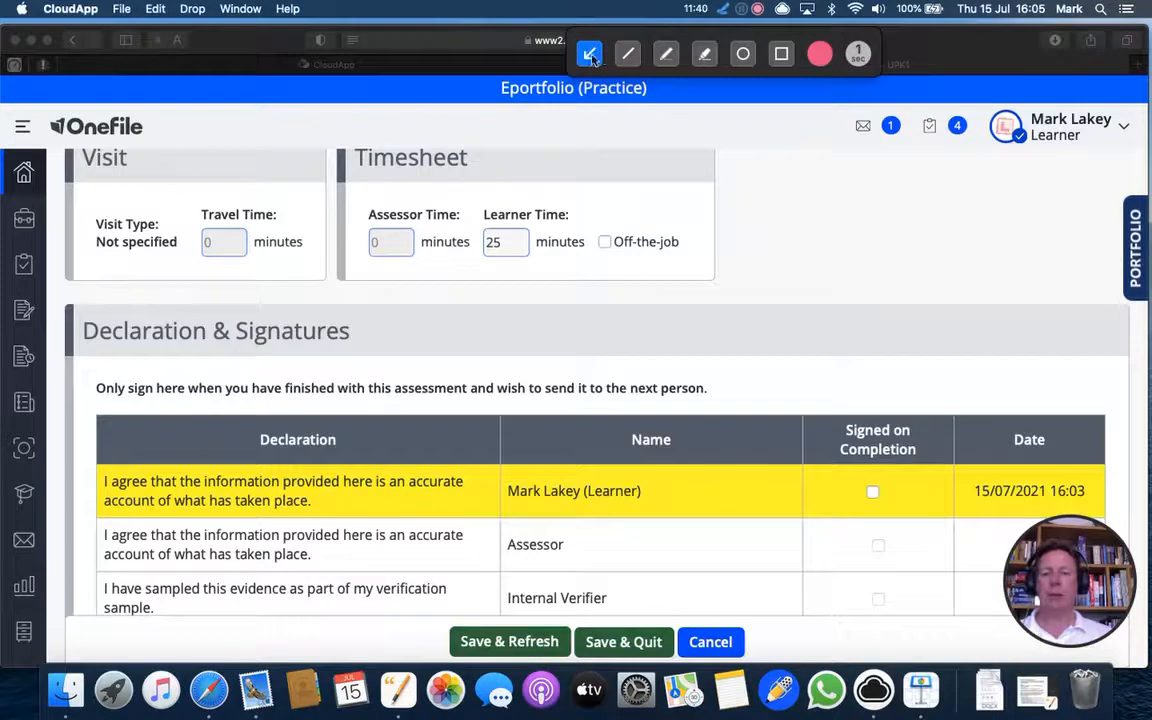
{"action": "left_click", "coordinate": [774, 254]}
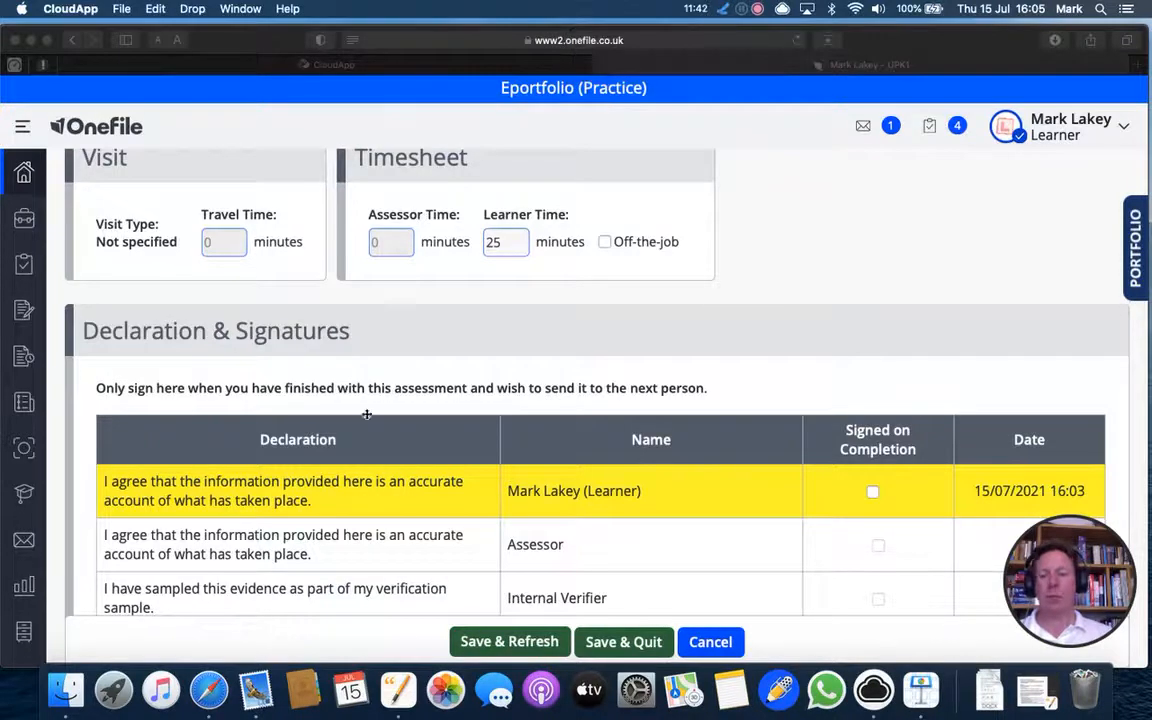
{"action": "left_click_drag", "start_coordinate": [521, 333], "coordinate": [368, 332]}
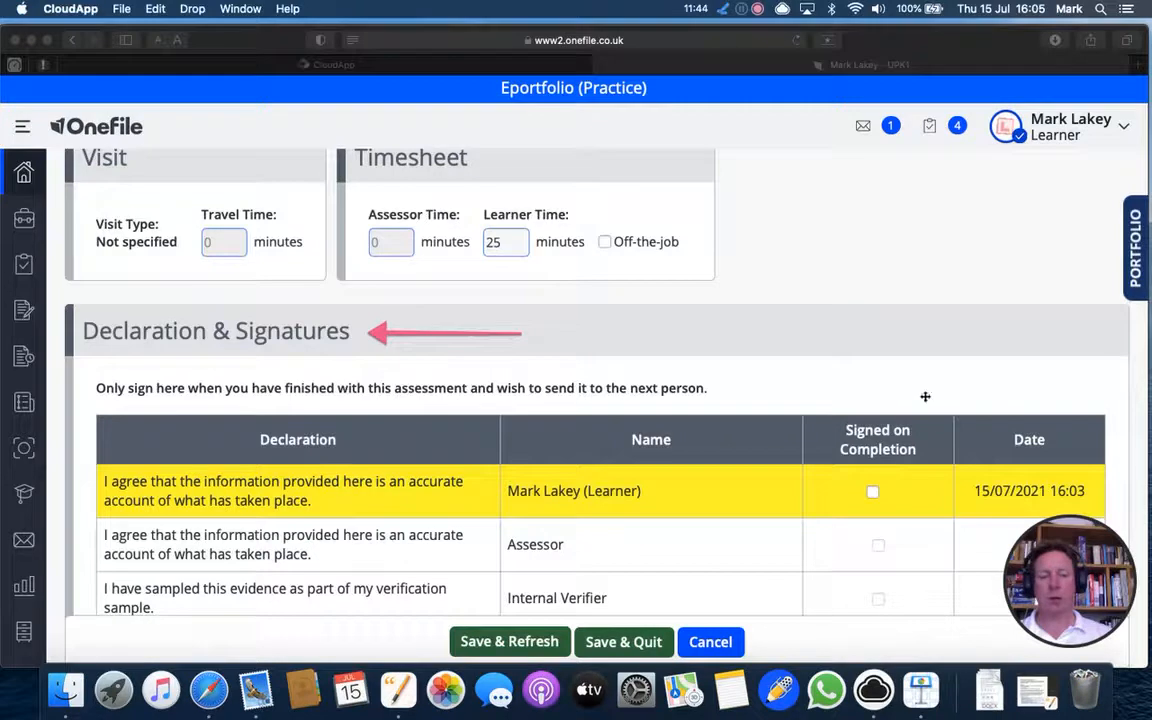
- Draw annotation arrows to the learner's Signed on Completion box and along the signing instruction above the declaration table
{"action": "left_click_drag", "start_coordinate": [915, 410], "coordinate": [876, 483]}
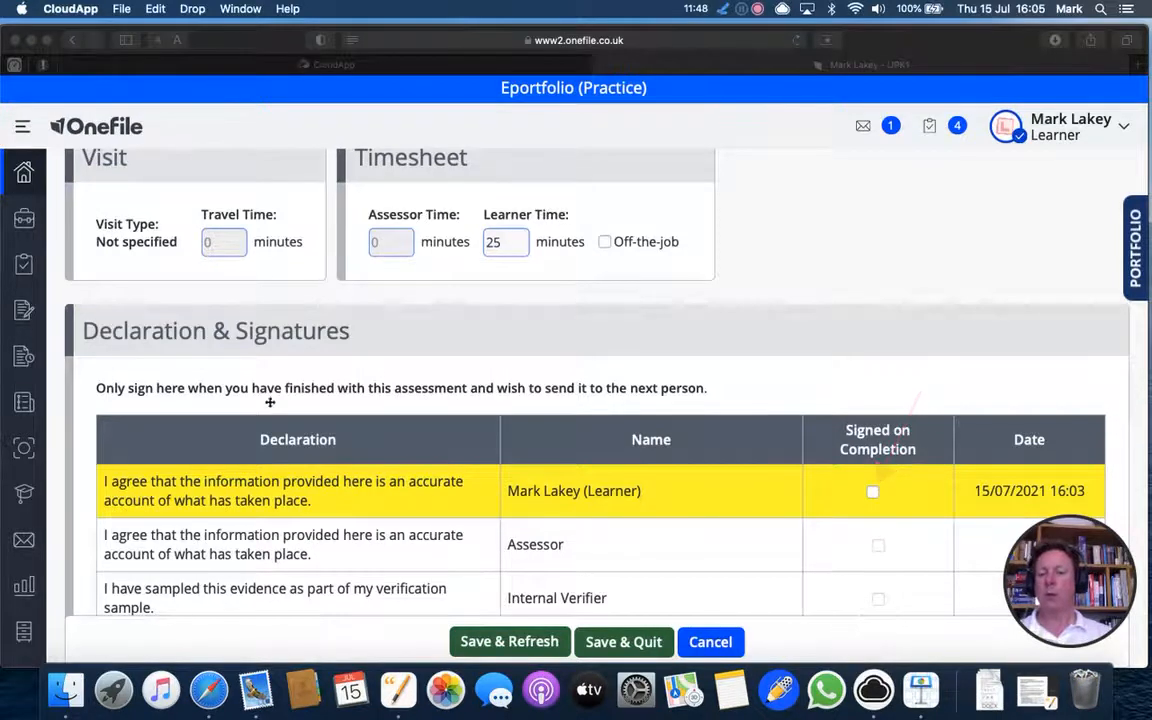
{"action": "left_click_drag", "start_coordinate": [130, 396], "coordinate": [698, 401]}
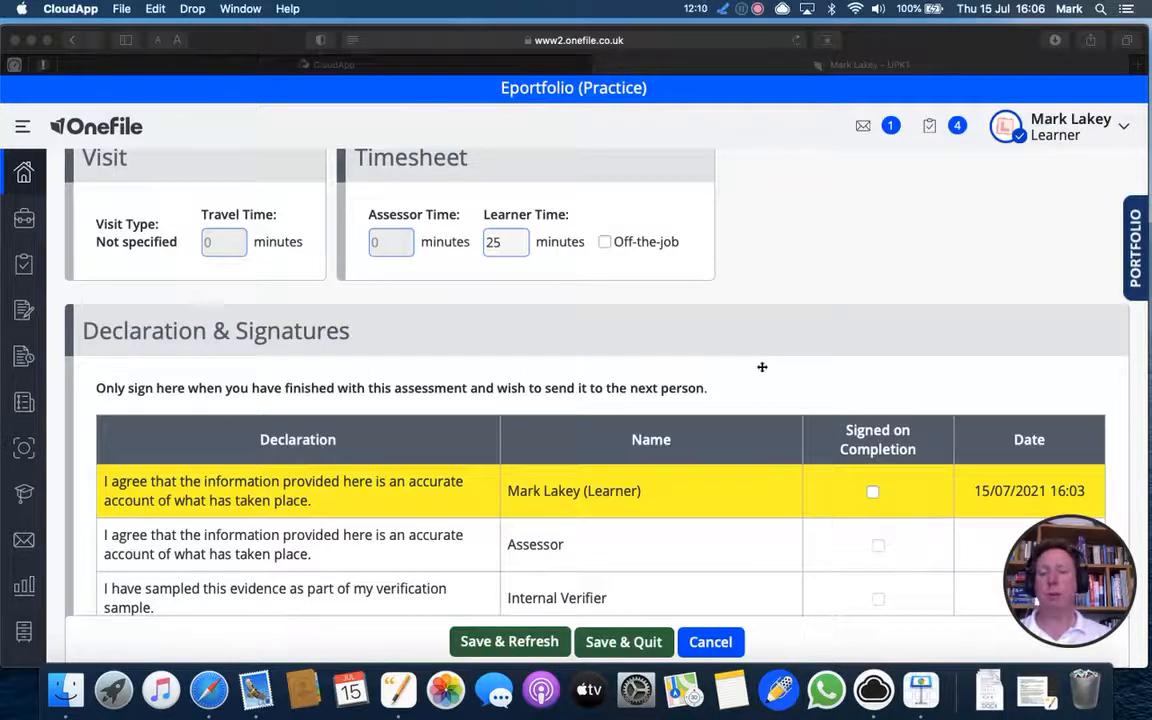
{"action": "left_click", "coordinate": [723, 9]}
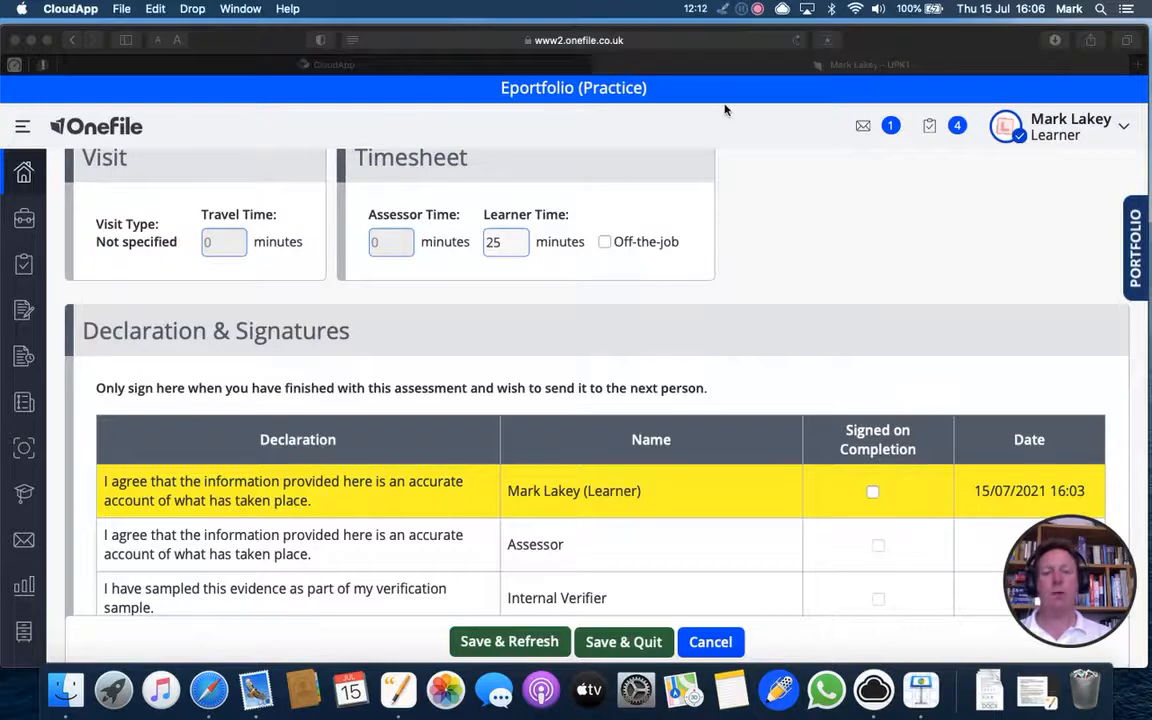
- Review the assessment's criteria answers, evidence attachments, assessor feedback and timesheet before signing
{"action": "scroll", "coordinate": [738, 358], "scroll_direction": "up", "scroll_amount": 7}
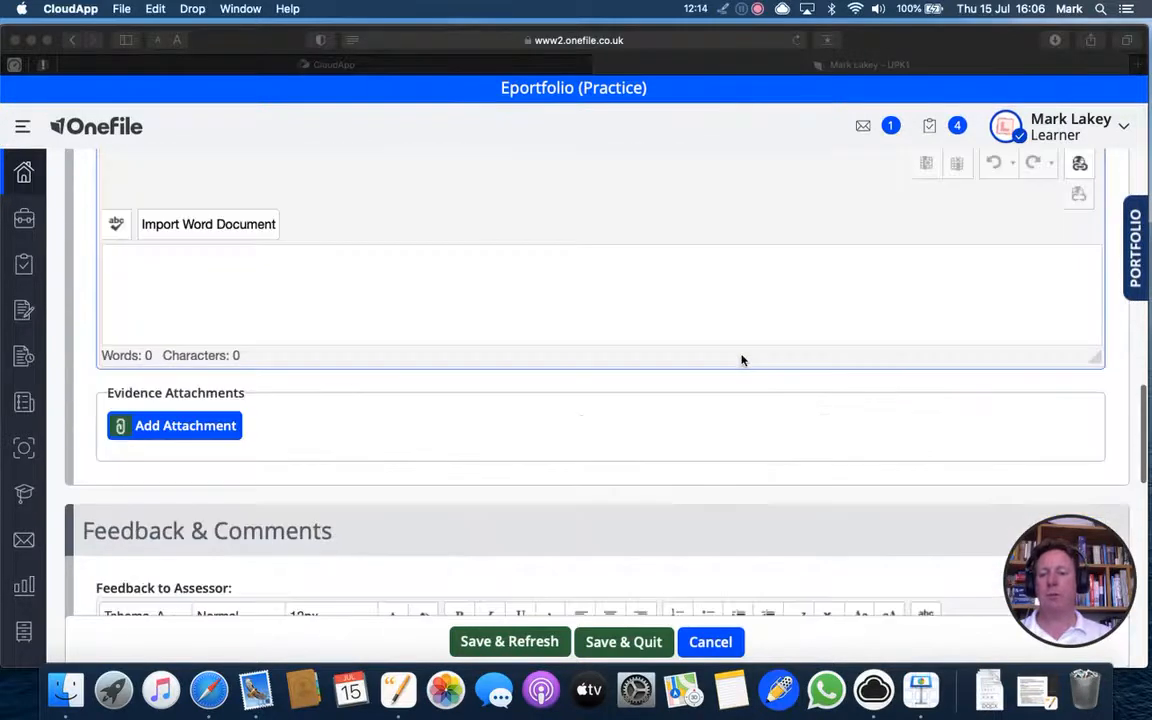
{"action": "scroll", "coordinate": [740, 360], "scroll_direction": "down", "scroll_amount": 2}
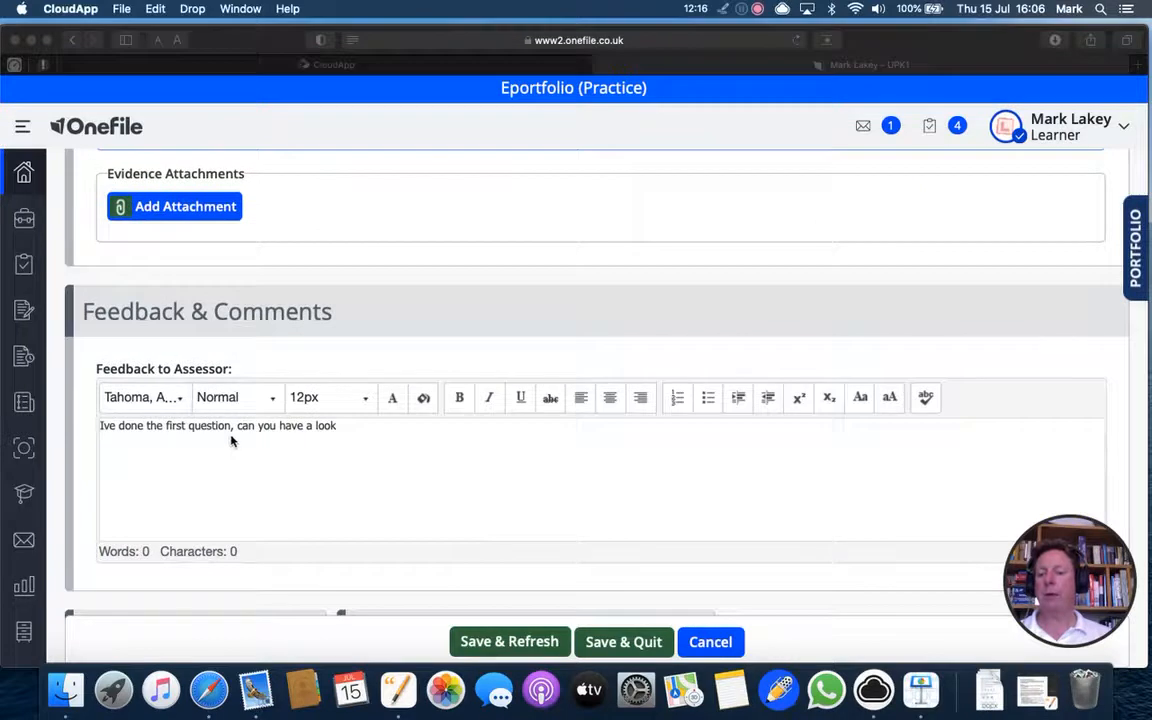
{"action": "scroll", "coordinate": [301, 488], "scroll_direction": "down", "scroll_amount": 5}
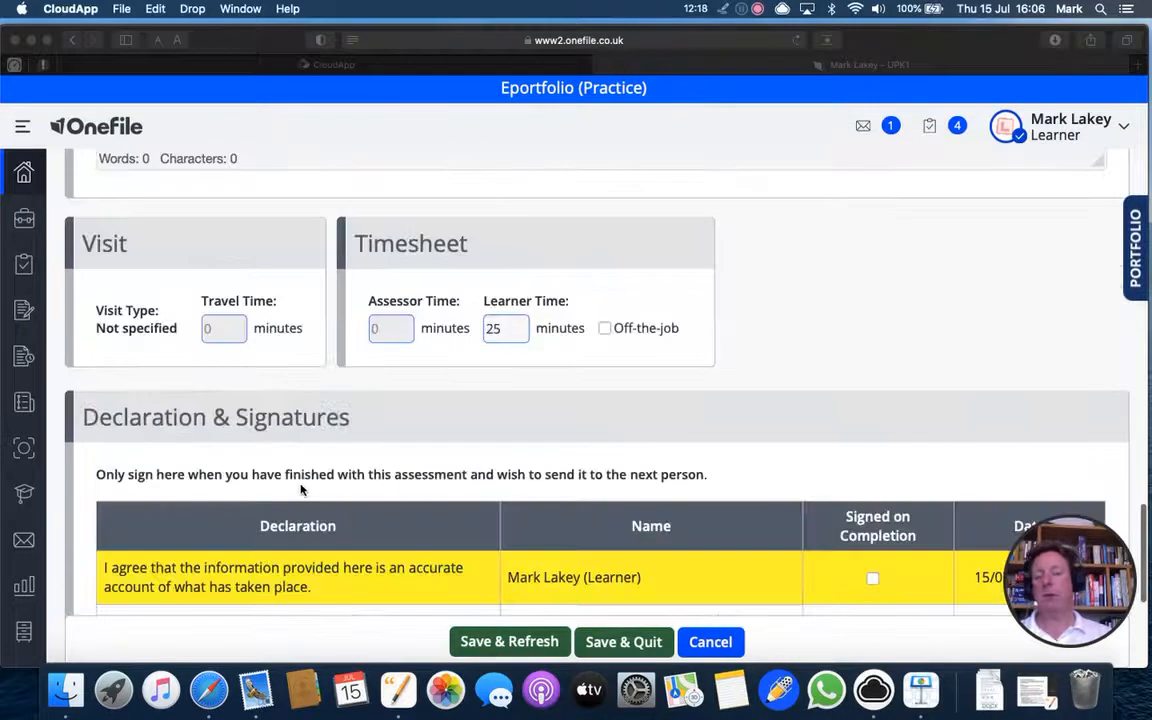
{"action": "scroll", "coordinate": [301, 488], "scroll_direction": "down", "scroll_amount": 1}
{"action": "scroll", "coordinate": [301, 489], "scroll_direction": "up", "scroll_amount": 5}
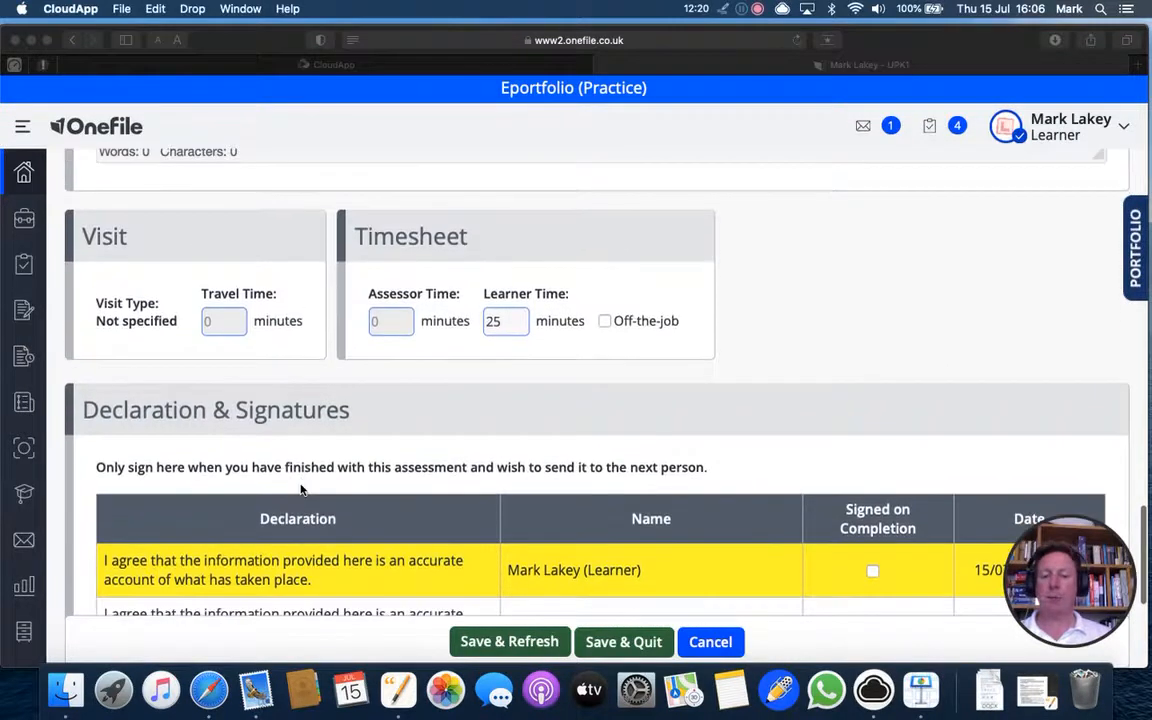
{"action": "scroll", "coordinate": [301, 489], "scroll_direction": "up", "scroll_amount": 5}
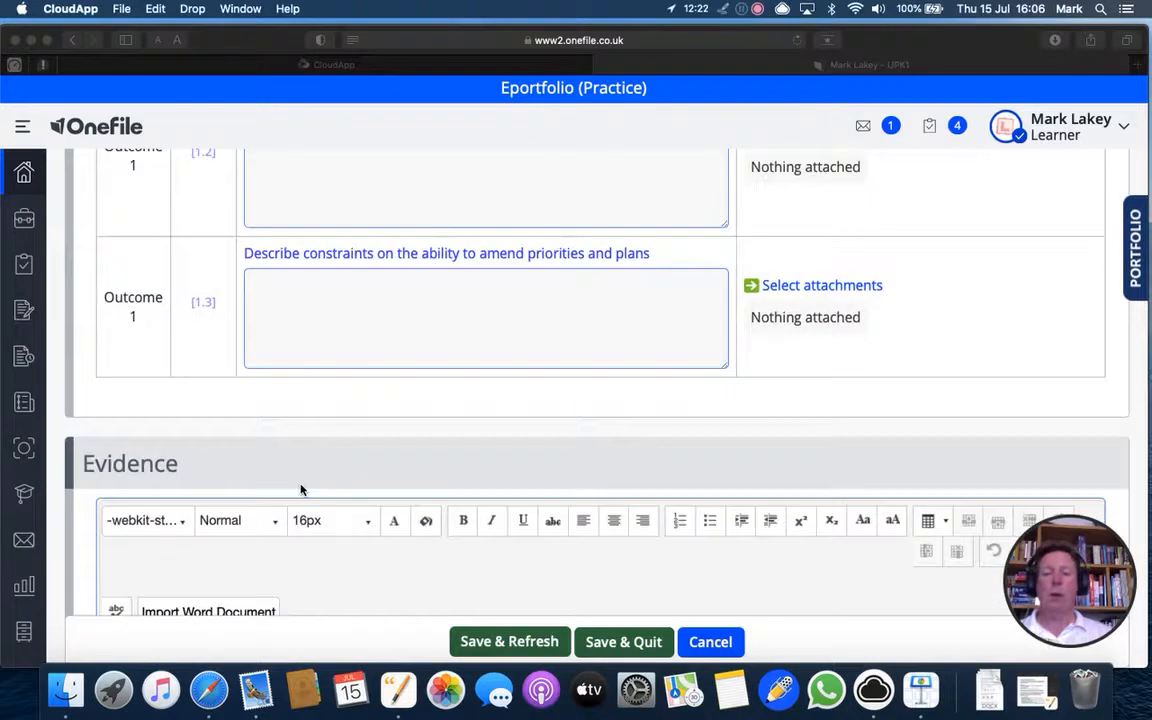
{"action": "scroll", "coordinate": [301, 489], "scroll_direction": "up", "scroll_amount": 5}
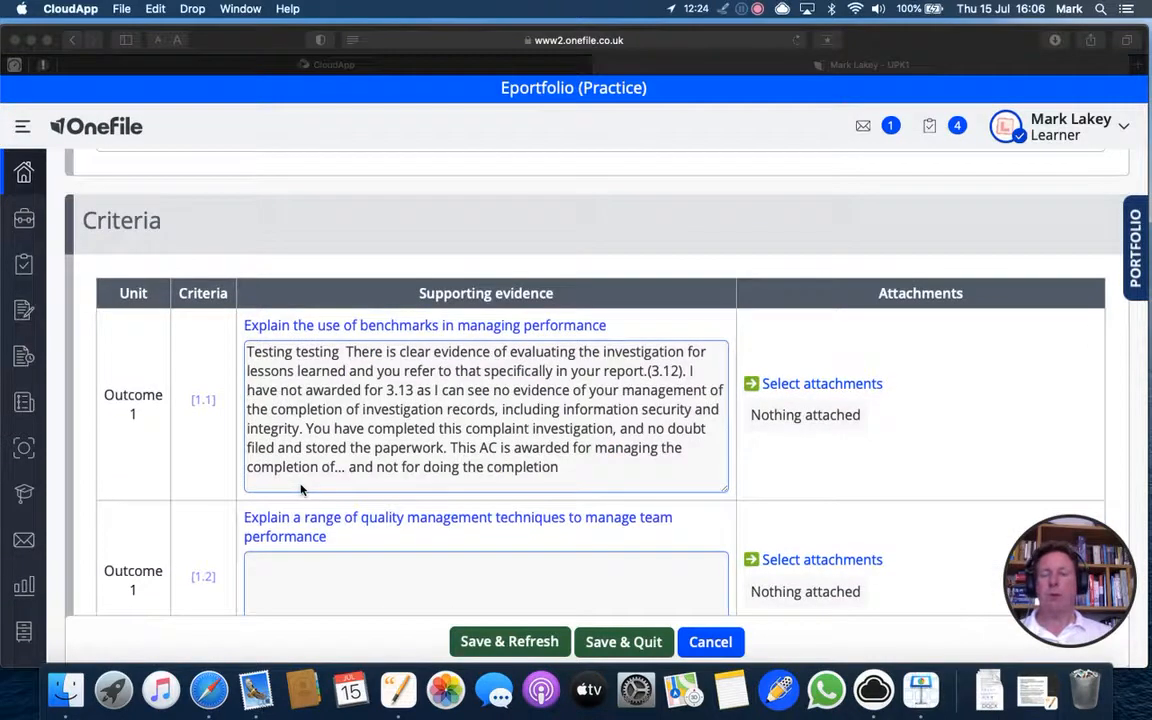
{"action": "scroll", "coordinate": [301, 489], "scroll_direction": "down", "scroll_amount": 15}
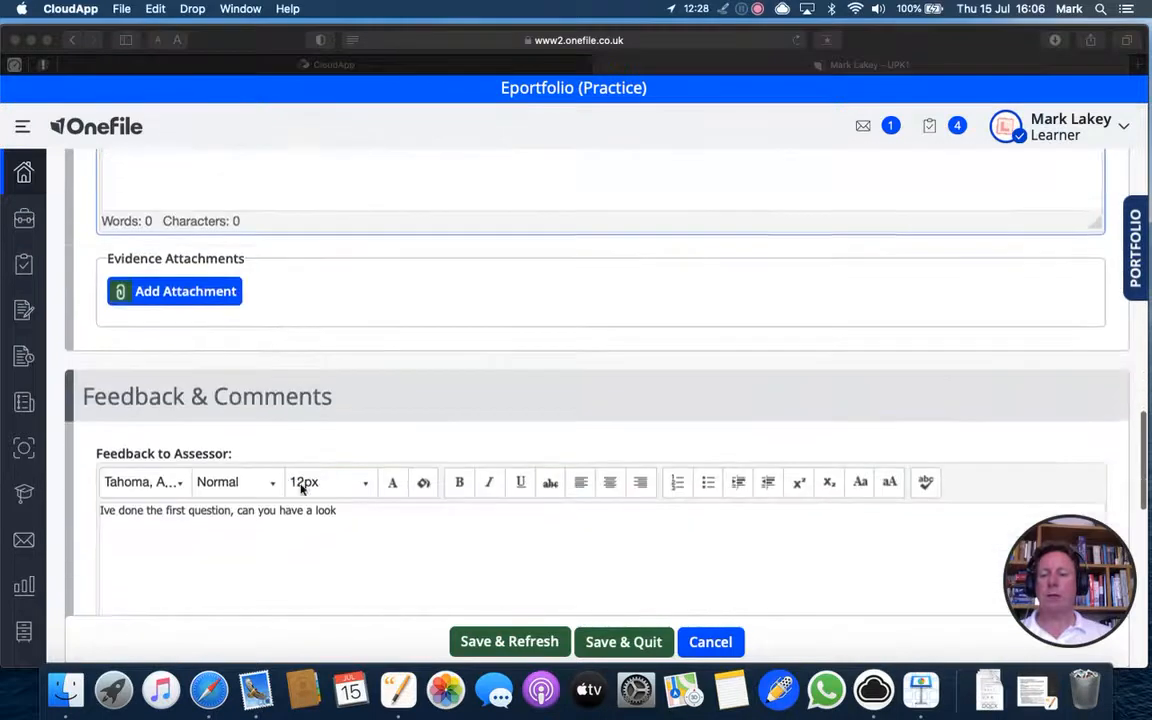
{"action": "scroll", "coordinate": [275, 463], "scroll_direction": "down", "scroll_amount": 3}
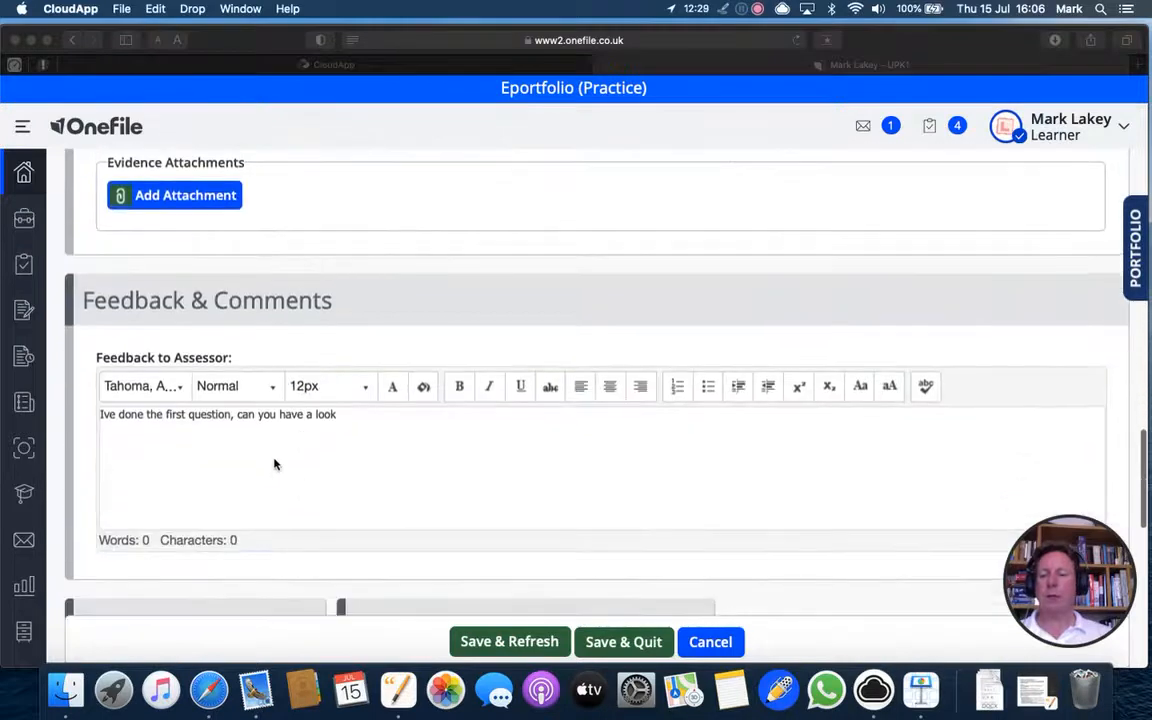
- Sign the learner's declaration in Declaration & Signatures as completed
{"action": "left_click", "coordinate": [249, 455]}
{"action": "scroll", "coordinate": [330, 431], "scroll_direction": "down", "scroll_amount": 10}
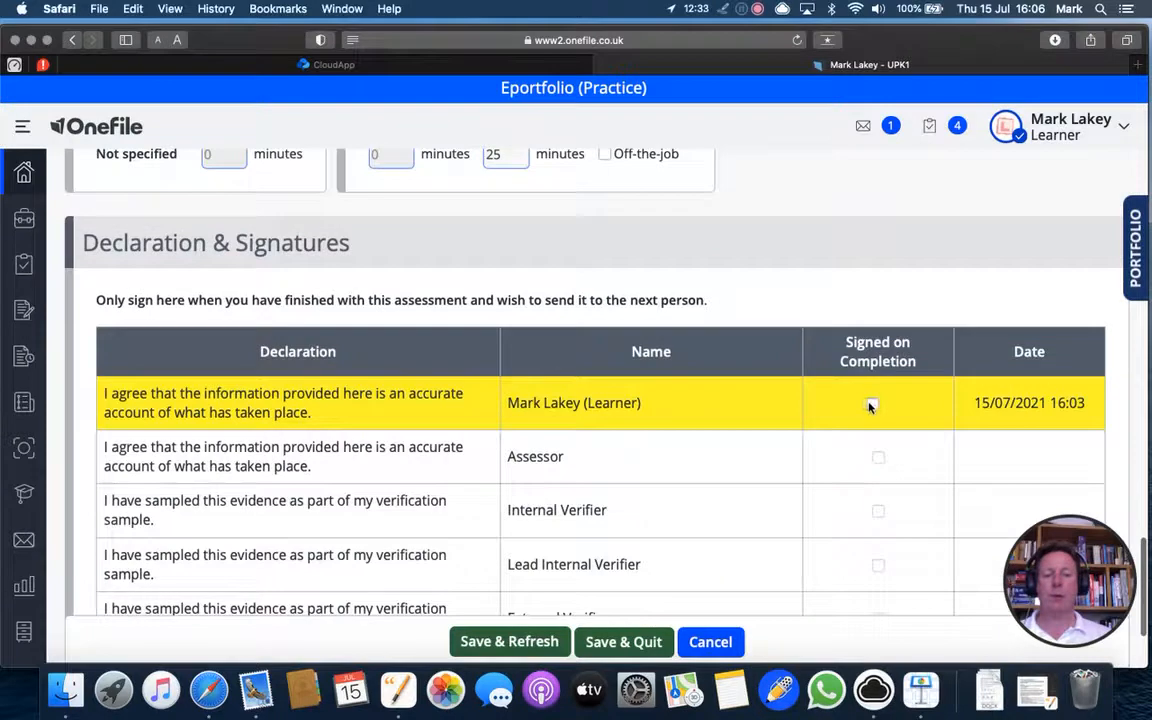
{"action": "left_click", "coordinate": [873, 404]}
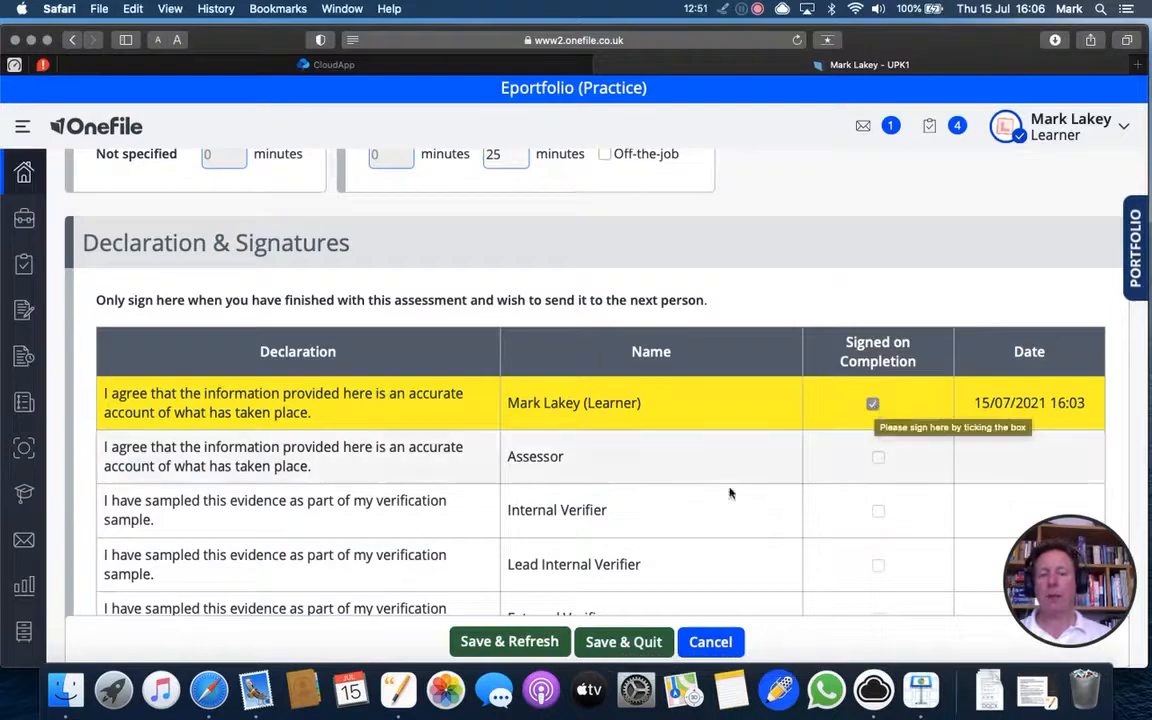
- Save the signed assessment and quit to the pending assessments list
{"action": "left_click", "coordinate": [621, 644]}
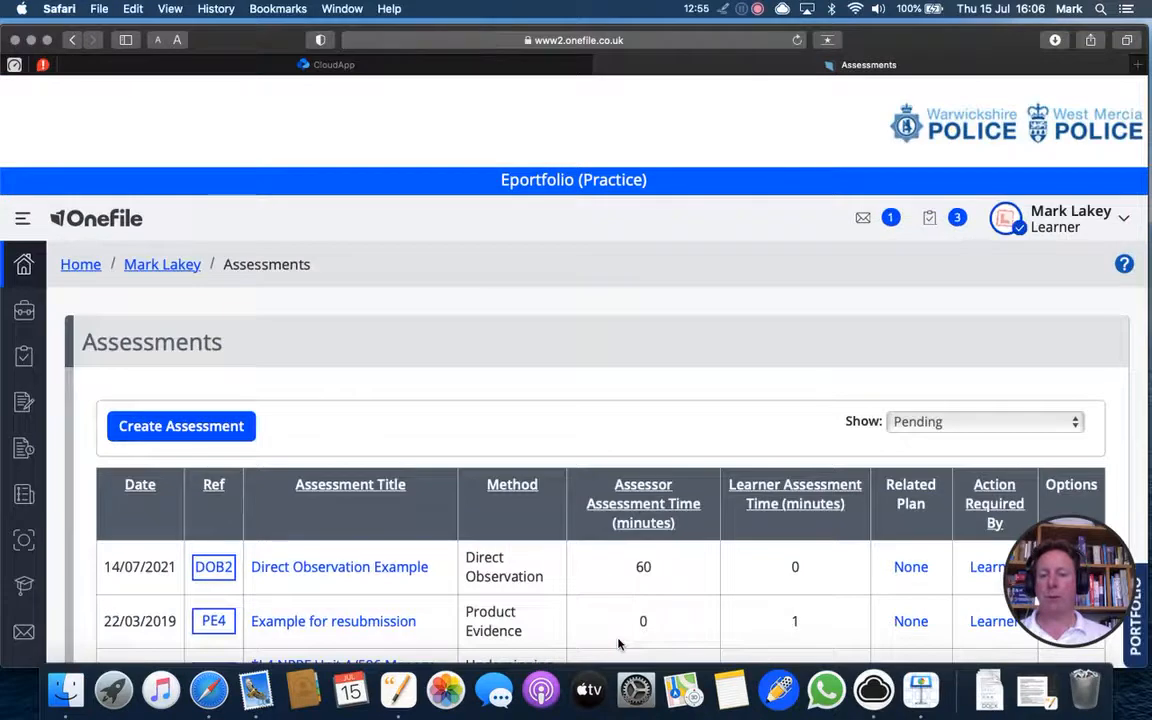
{"action": "scroll", "coordinate": [618, 644], "scroll_direction": "down", "scroll_amount": 5}
{"action": "scroll", "coordinate": [618, 644], "scroll_direction": "down", "scroll_amount": 1}
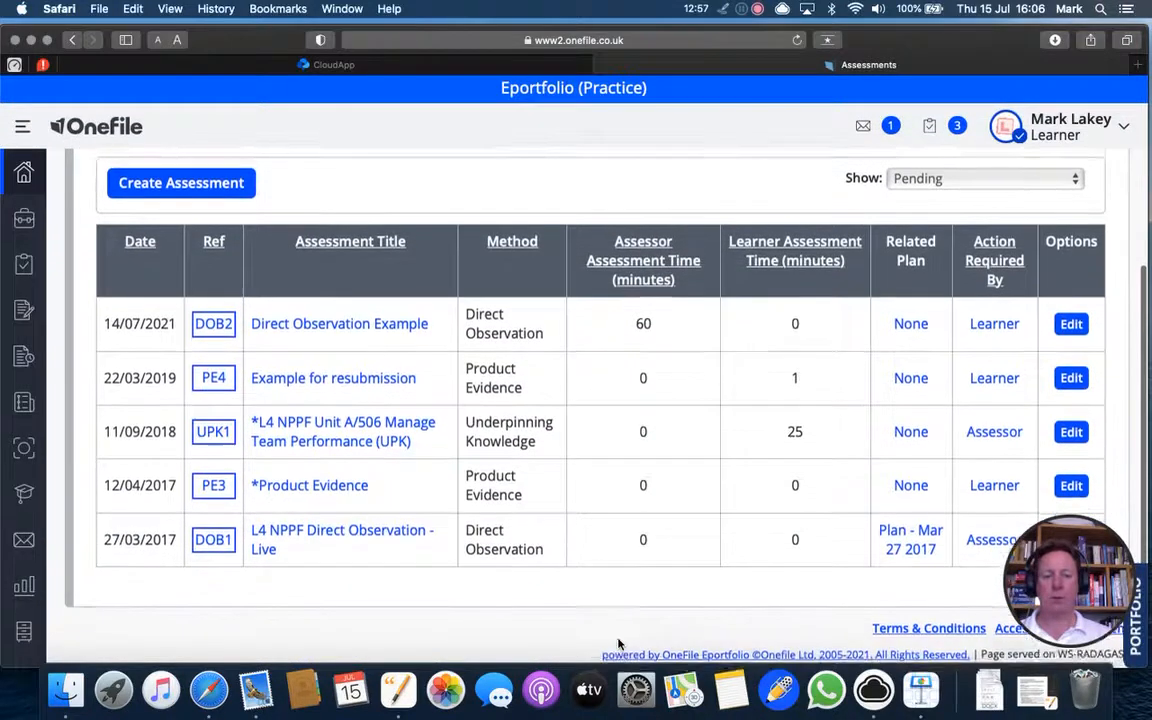
- Highlight the Assessor entries under Action Required By for DOB1 and UPK1, and the title of the UPK1 assessment
{"action": "left_click", "coordinate": [723, 8]}
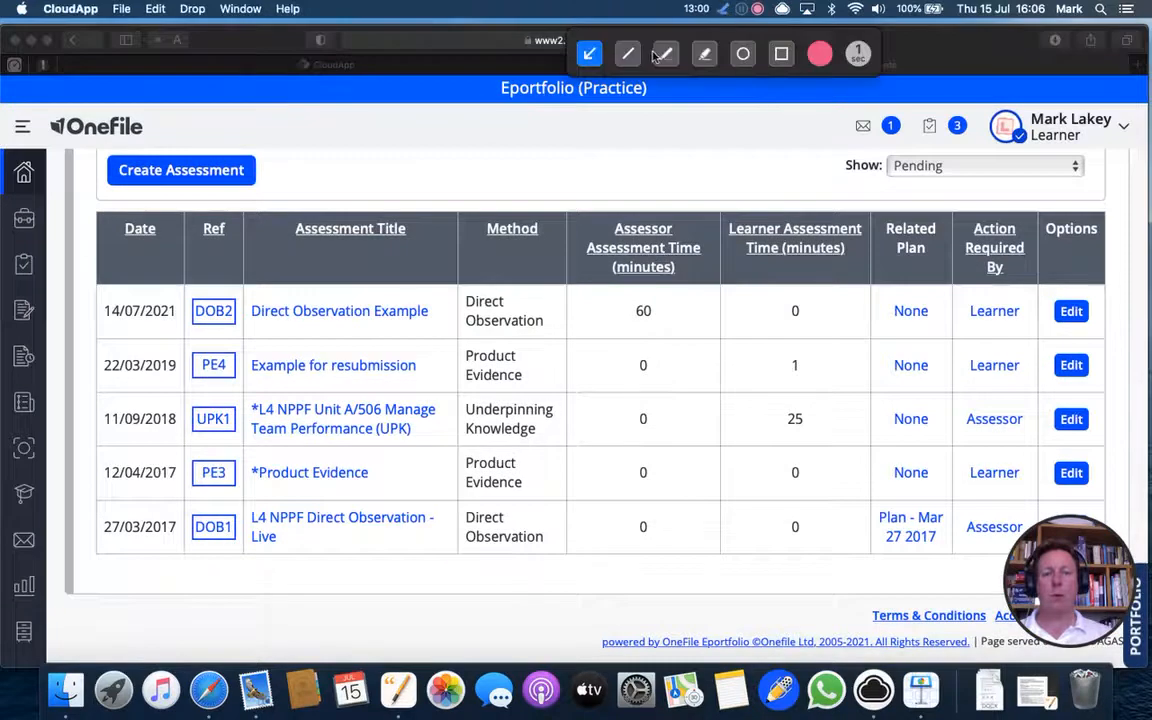
{"action": "left_click", "coordinate": [705, 53]}
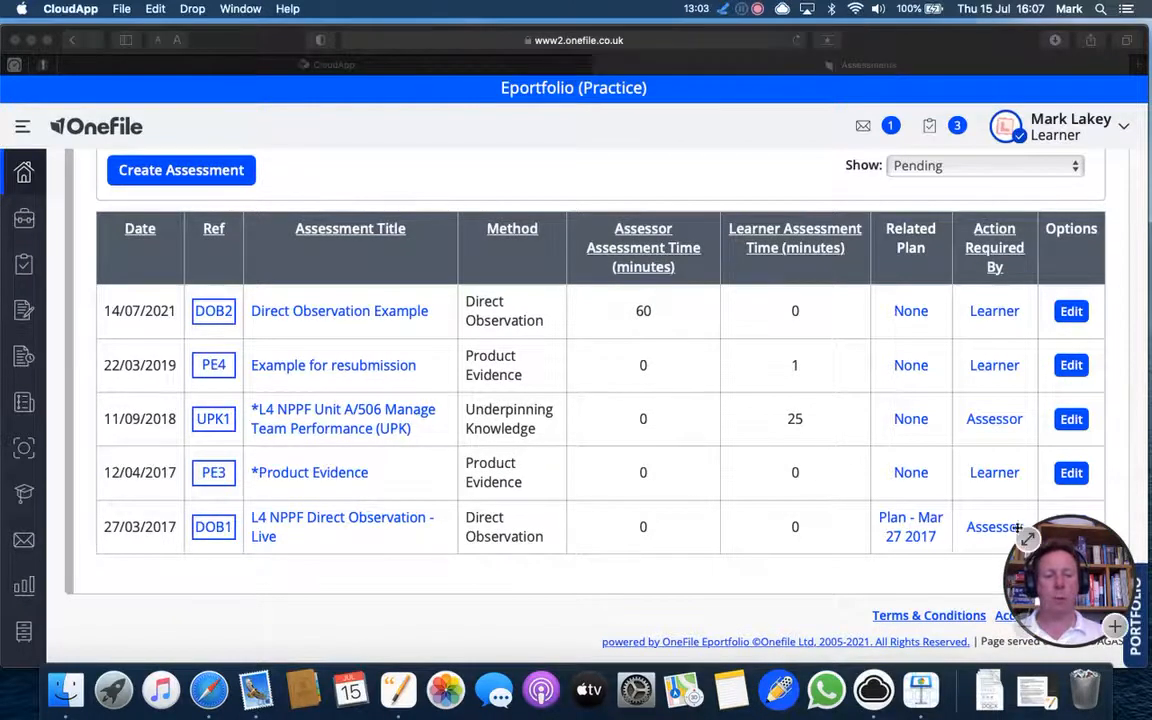
{"action": "left_click_drag", "start_coordinate": [940, 527], "coordinate": [1040, 527]}
{"action": "left_click_drag", "start_coordinate": [940, 419], "coordinate": [1021, 416]}
{"action": "left_click_drag", "start_coordinate": [212, 410], "coordinate": [410, 409]}
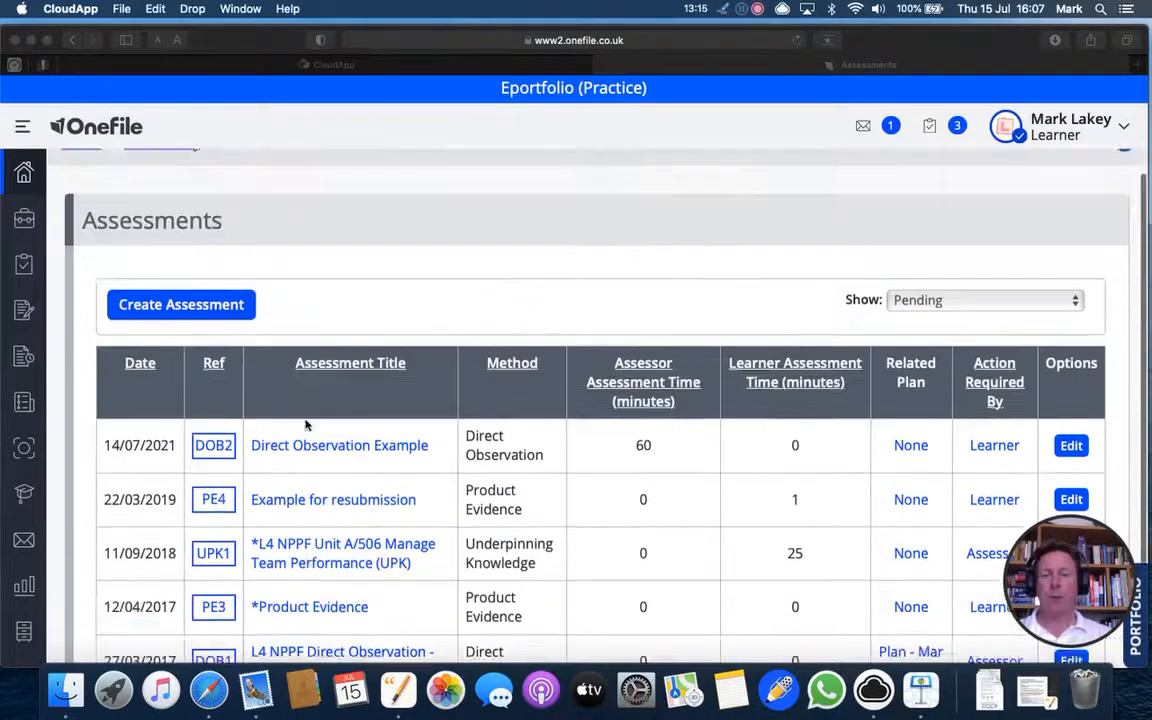
- Open the pending *Product Evidence assessment PE3 for editing
{"action": "scroll", "coordinate": [306, 425], "scroll_direction": "up", "scroll_amount": 1}
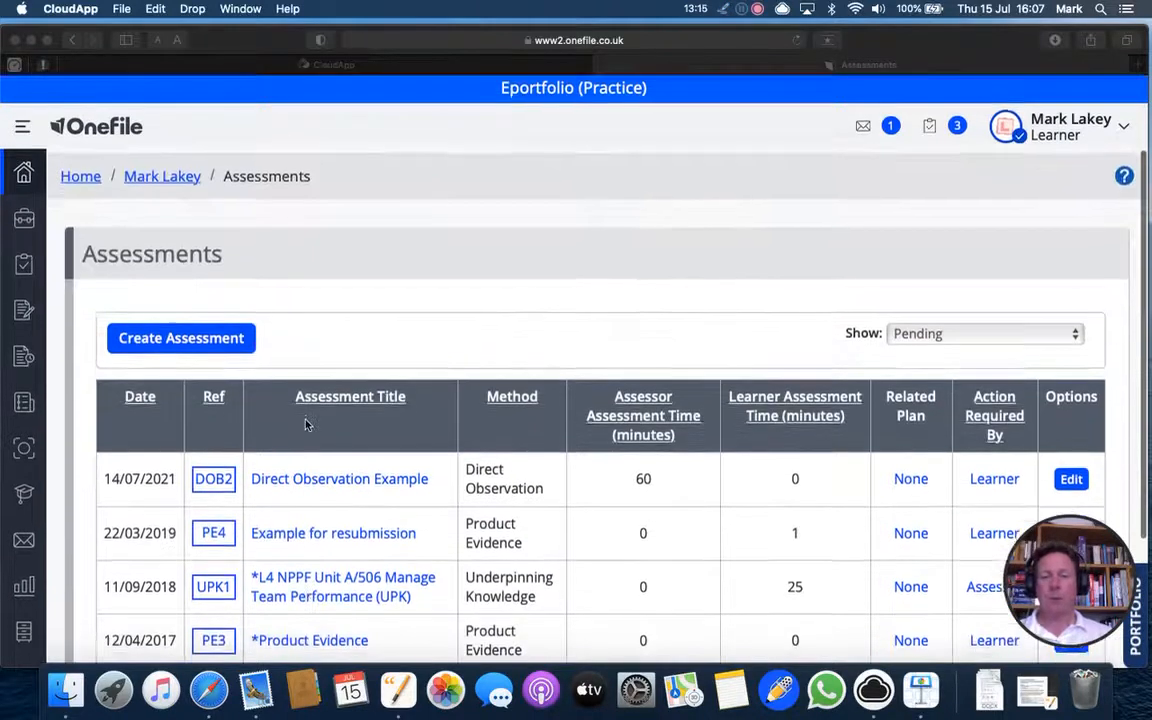
{"action": "scroll", "coordinate": [306, 425], "scroll_direction": "down", "scroll_amount": 4}
{"action": "scroll", "coordinate": [306, 425], "scroll_direction": "up", "scroll_amount": 2}
{"action": "scroll", "coordinate": [306, 425], "scroll_direction": "up", "scroll_amount": 2}
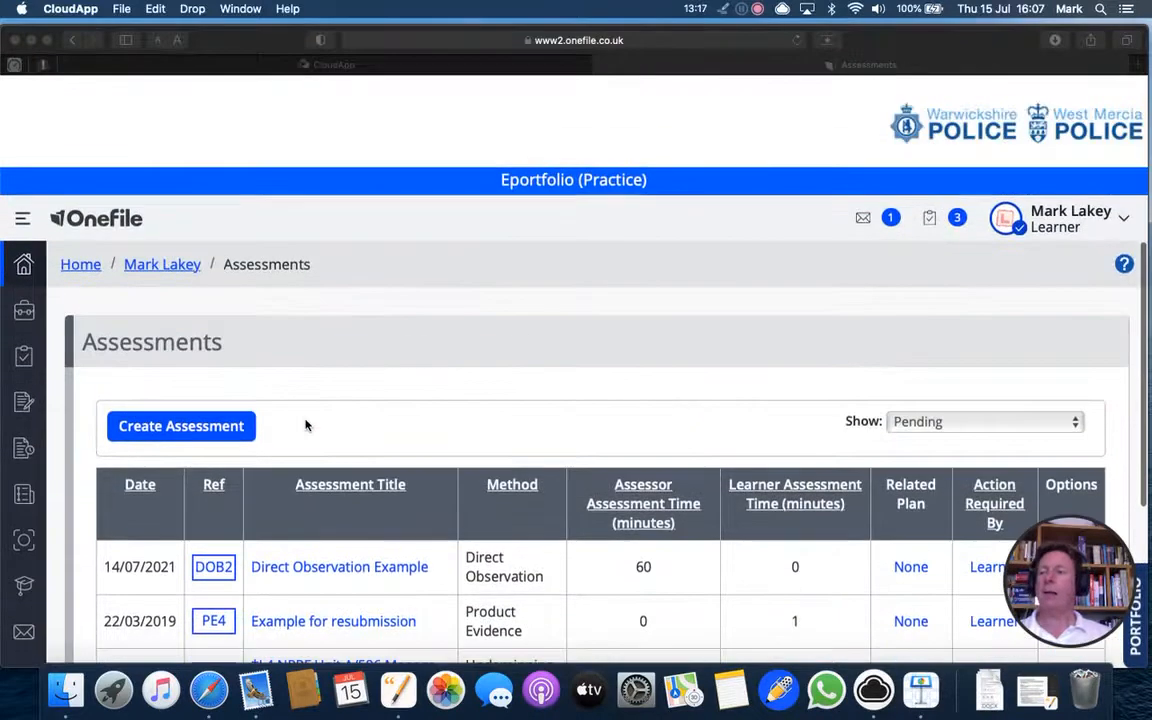
{"action": "scroll", "coordinate": [306, 425], "scroll_direction": "down", "scroll_amount": 3}
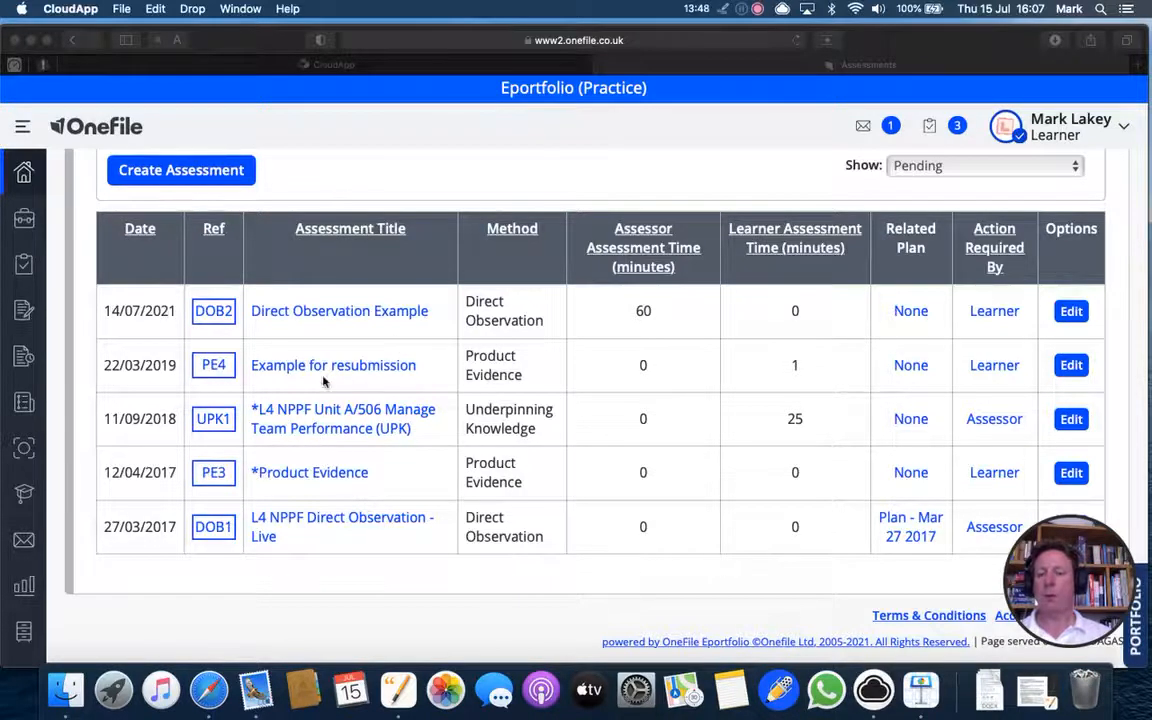
{"action": "triple_click", "coordinate": [299, 474]}
{"action": "left_click", "coordinate": [299, 474]}
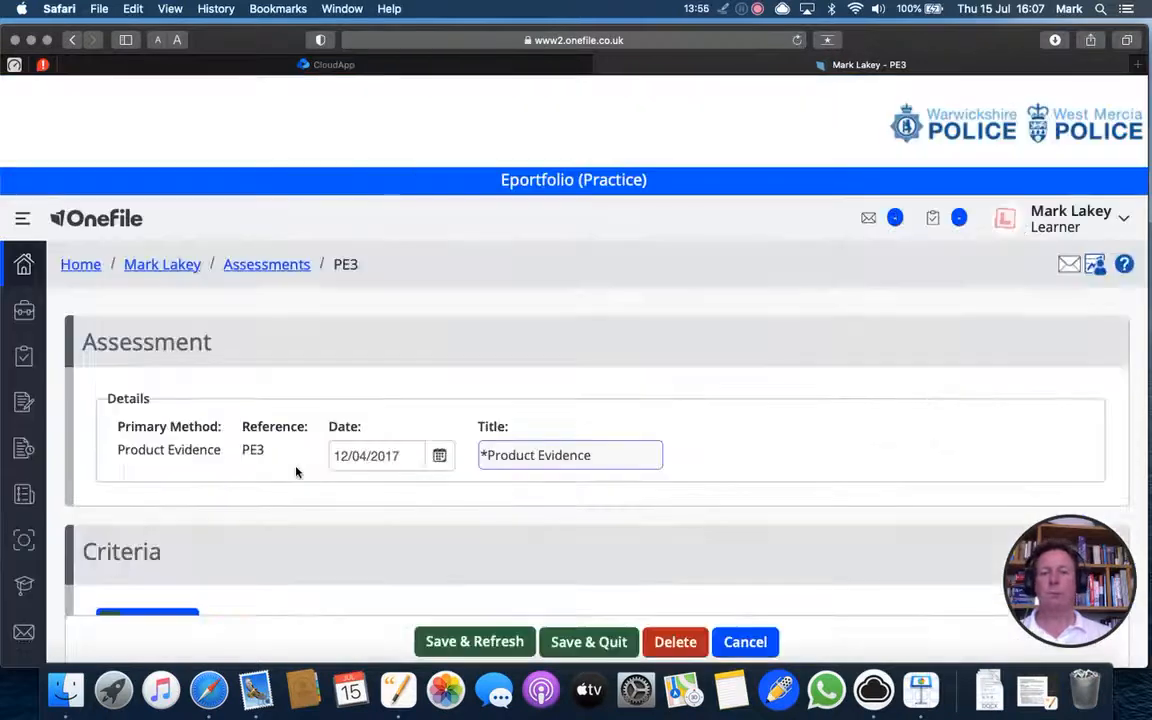
- Enlarge the Evidence text box so that both paragraphs of the written evidence fit
{"action": "scroll", "coordinate": [296, 472], "scroll_direction": "down", "scroll_amount": 5}
{"action": "scroll", "coordinate": [296, 472], "scroll_direction": "up", "scroll_amount": 8}
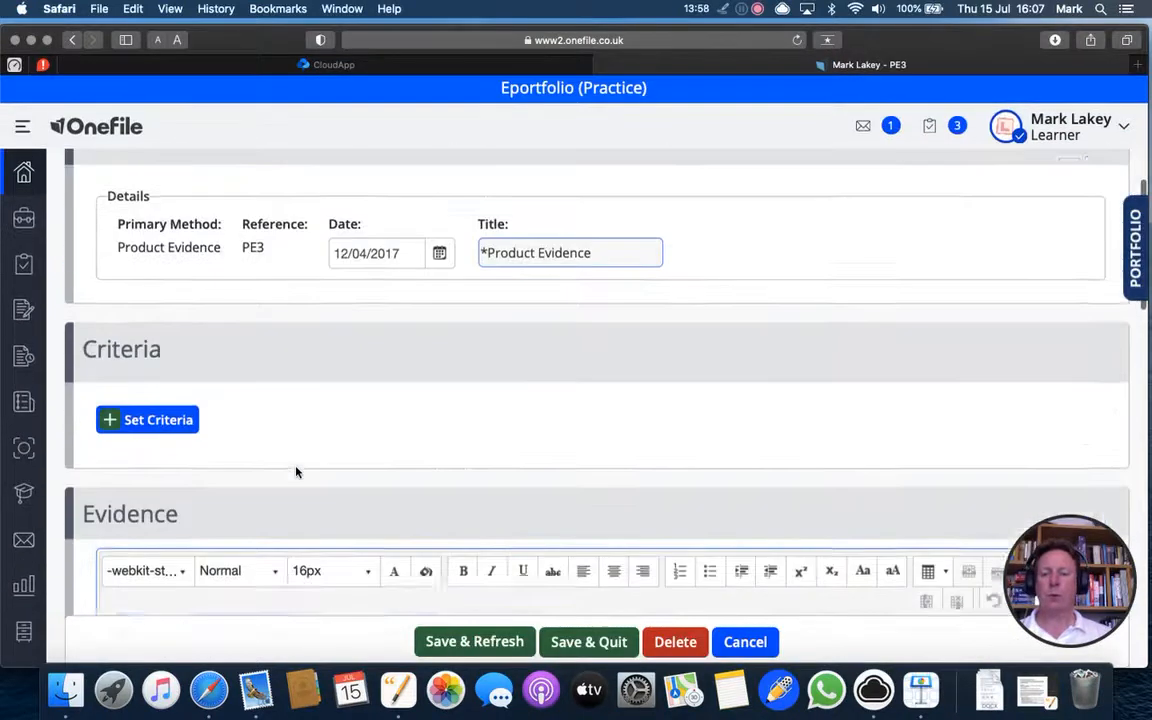
{"action": "scroll", "coordinate": [296, 472], "scroll_direction": "down", "scroll_amount": 8}
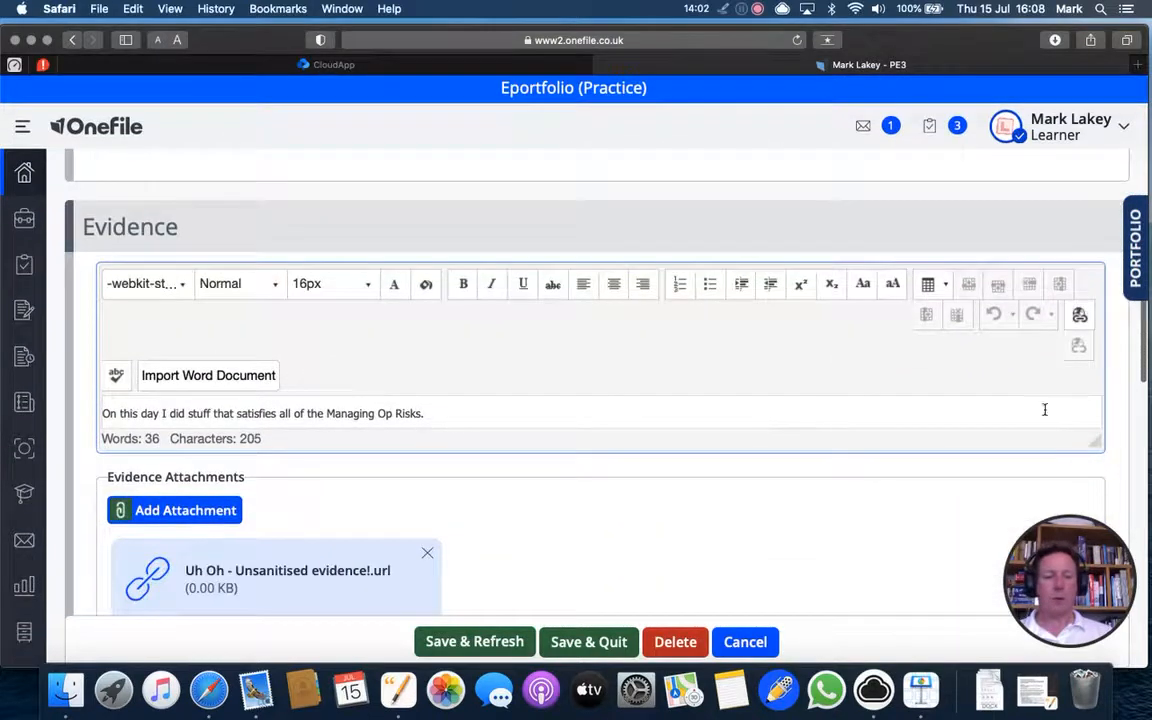
{"action": "left_click_drag", "start_coordinate": [1096, 447], "coordinate": [1080, 487]}
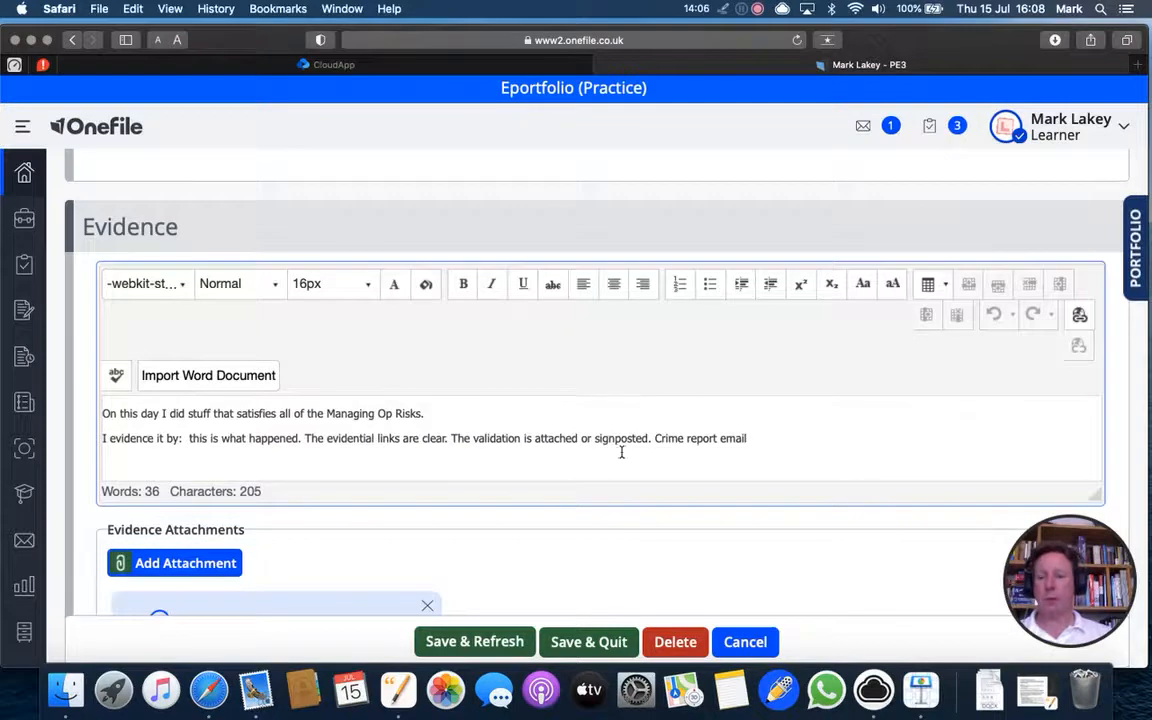
{"action": "scroll", "coordinate": [611, 454], "scroll_direction": "up", "scroll_amount": 1}
{"action": "scroll", "coordinate": [611, 454], "scroll_direction": "down", "scroll_amount": 1}
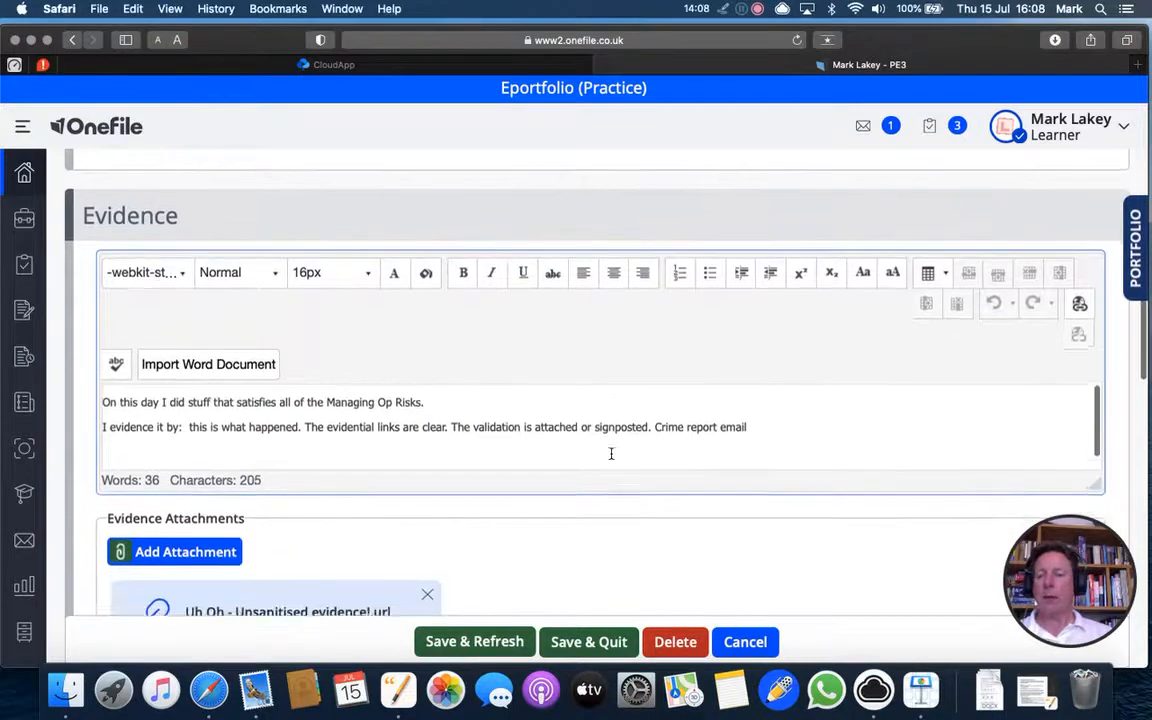
{"action": "scroll", "coordinate": [611, 454], "scroll_direction": "up", "scroll_amount": 1}
- Mark the written evidence text in the Evidence box with the annotation highlighter
{"action": "left_click", "coordinate": [759, 456]}
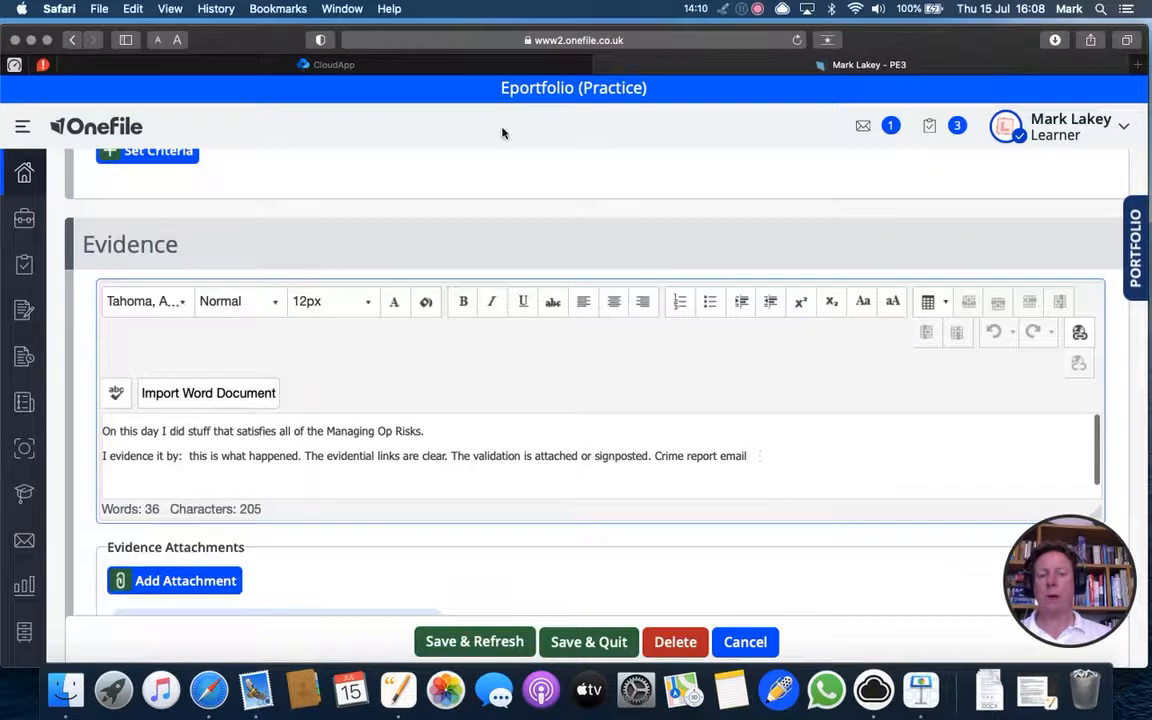
{"action": "left_click", "coordinate": [723, 11]}
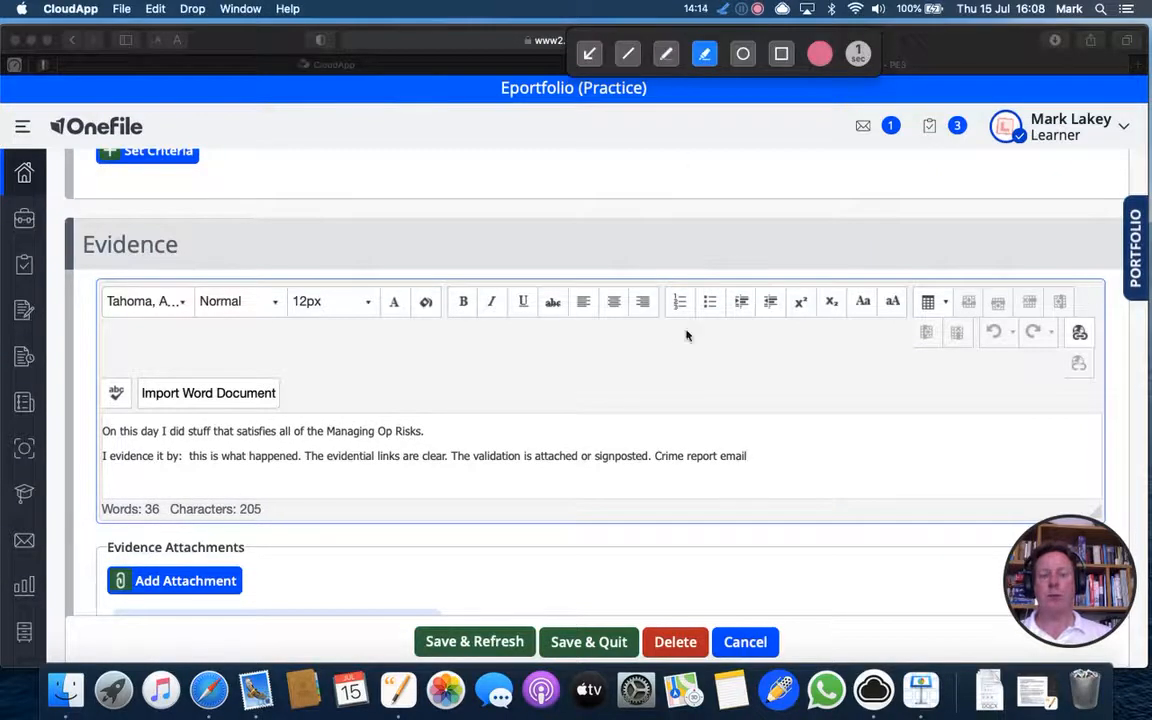
{"action": "mouse_move", "coordinate": [773, 443]}
{"action": "left_mouse_down"}
{"action": "mouse_move", "coordinate": [424, 416]}
{"action": "mouse_move", "coordinate": [226, 476]}
{"action": "mouse_move", "coordinate": [105, 433]}
{"action": "left_mouse_up"}
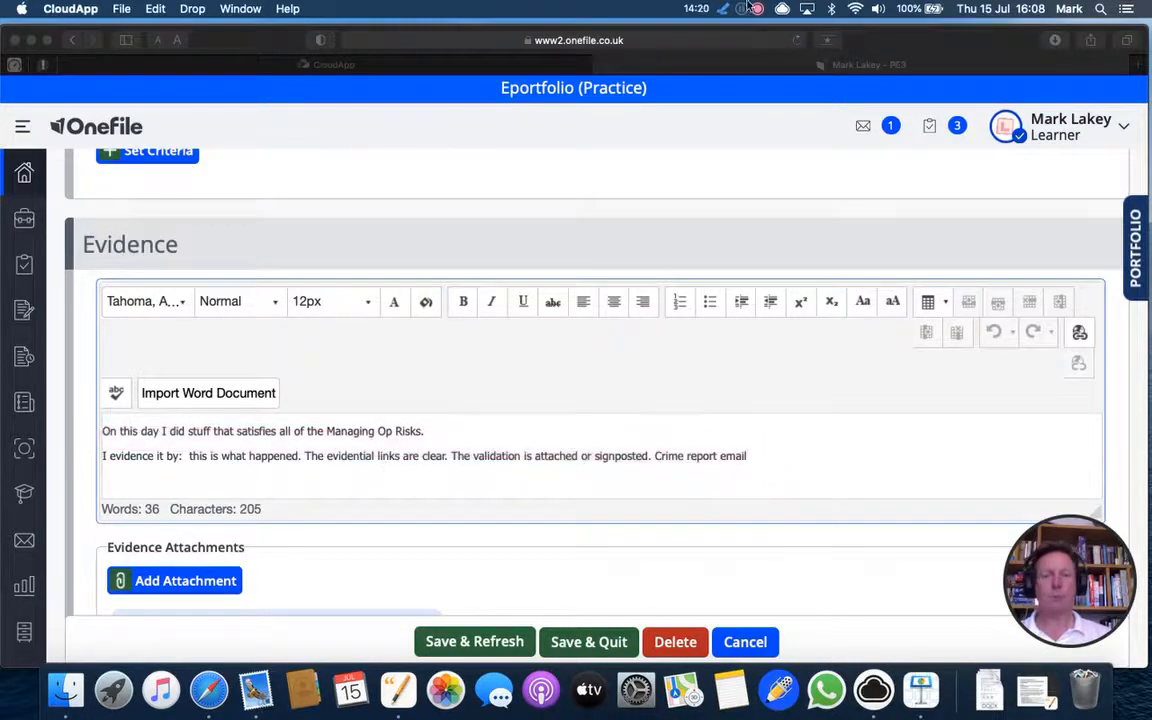
- Highlight the assessment's reference PE3, its date and its title in the Details section
{"action": "scroll", "coordinate": [608, 345], "scroll_direction": "up", "scroll_amount": 15}
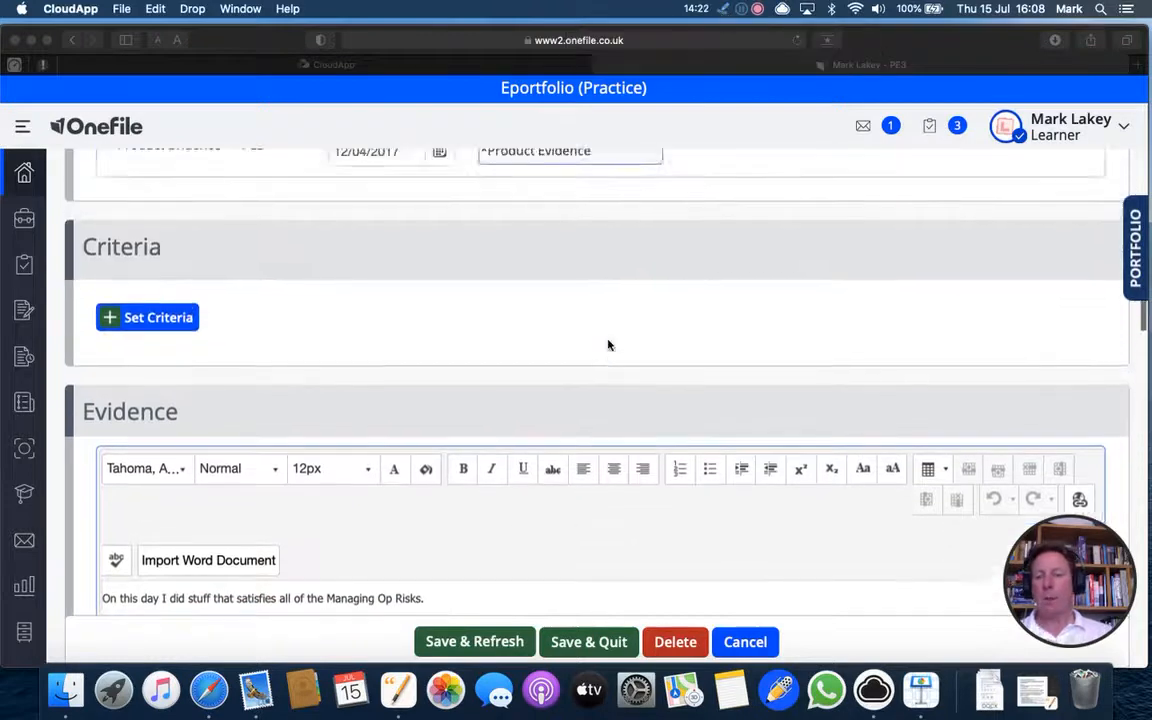
{"action": "scroll", "coordinate": [608, 345], "scroll_direction": "down", "scroll_amount": 4}
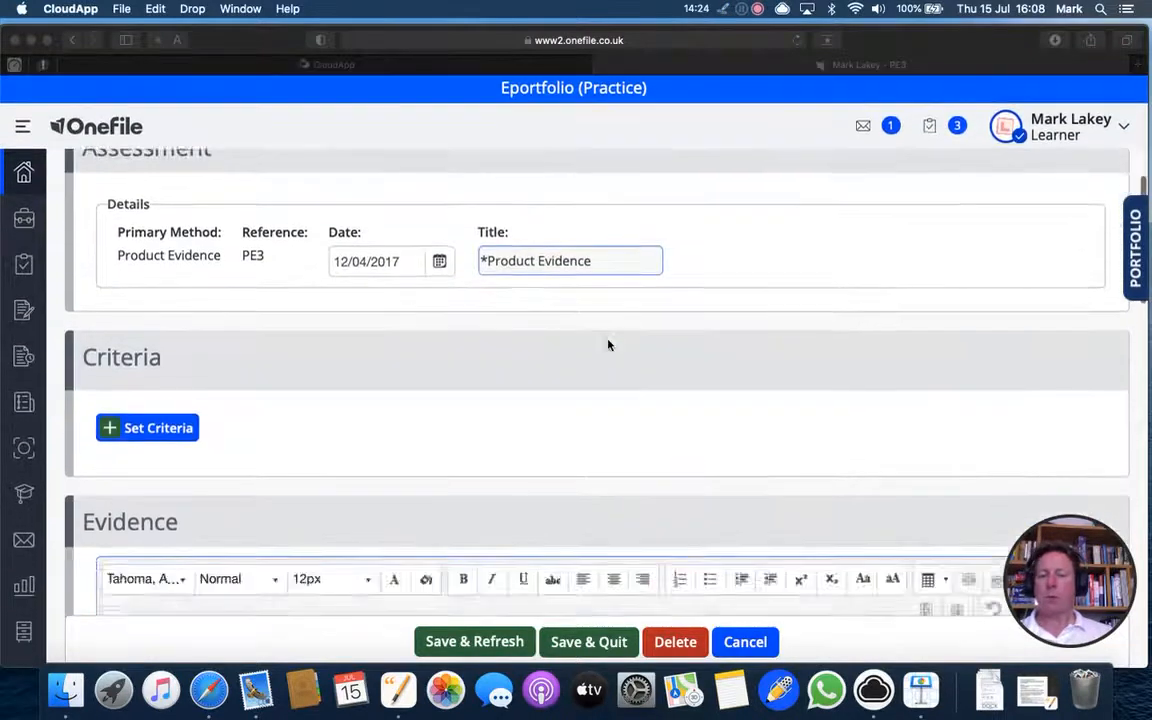
{"action": "scroll", "coordinate": [609, 342], "scroll_direction": "up", "scroll_amount": 1}
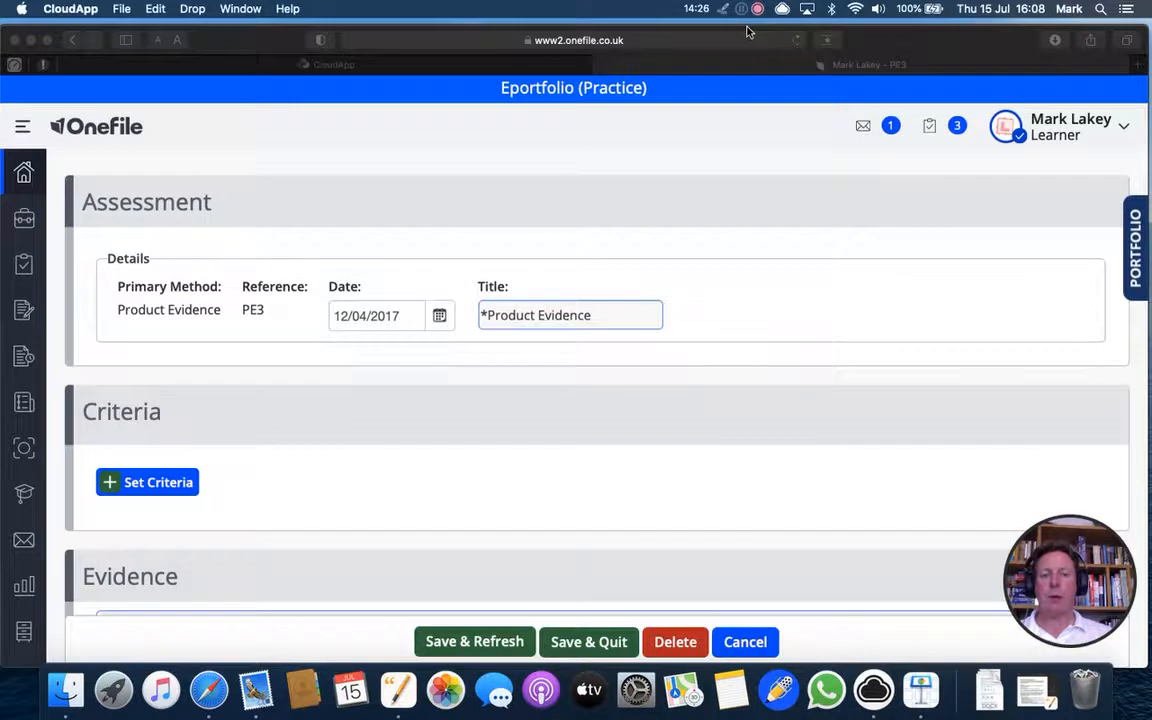
{"action": "mouse_move", "coordinate": [722, 14]}
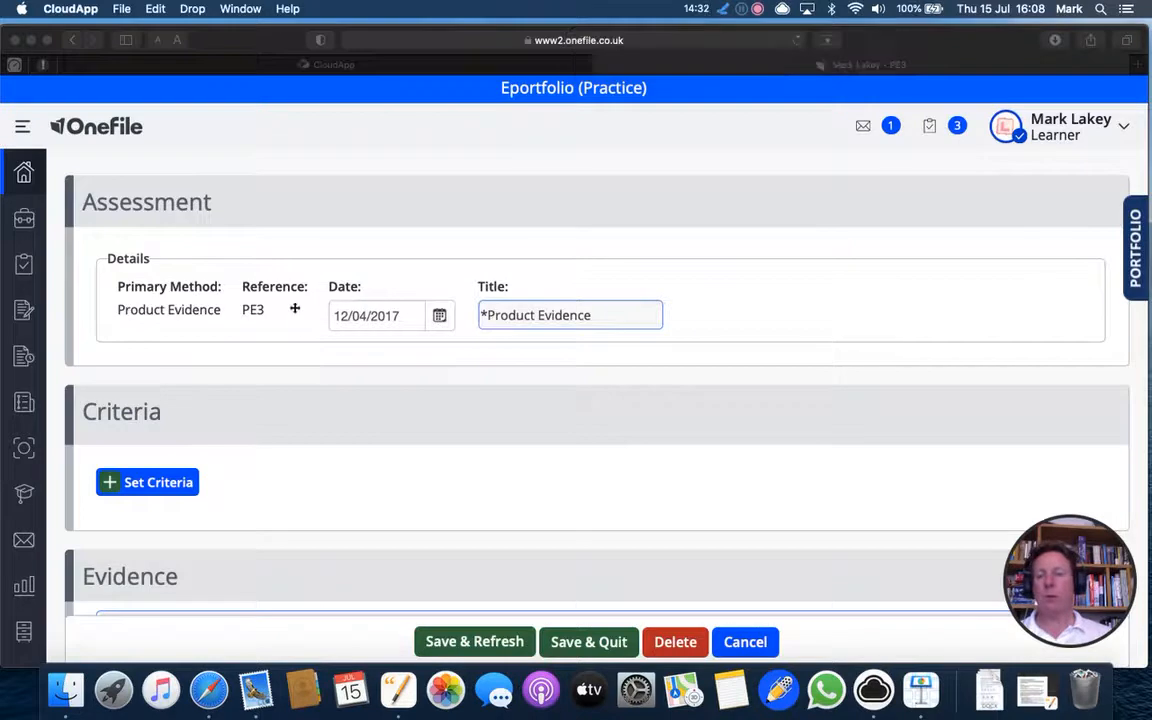
{"action": "left_click_drag", "start_coordinate": [300, 309], "coordinate": [240, 309]}
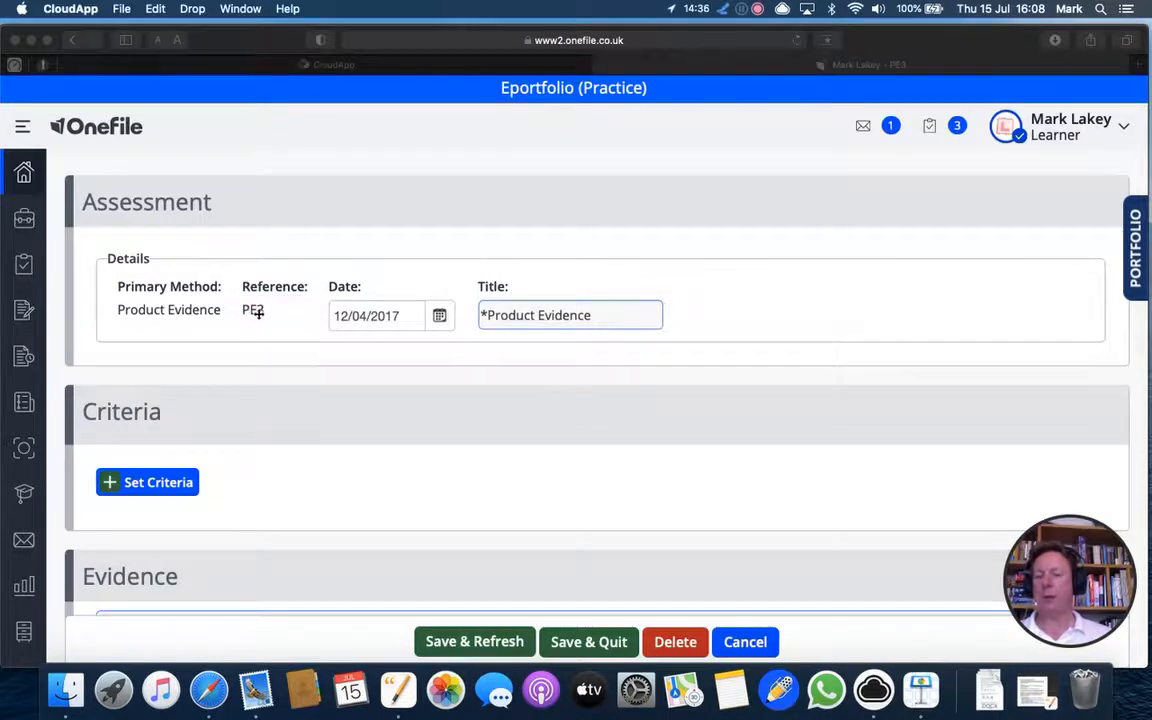
{"action": "left_click_drag", "start_coordinate": [420, 317], "coordinate": [336, 320]}
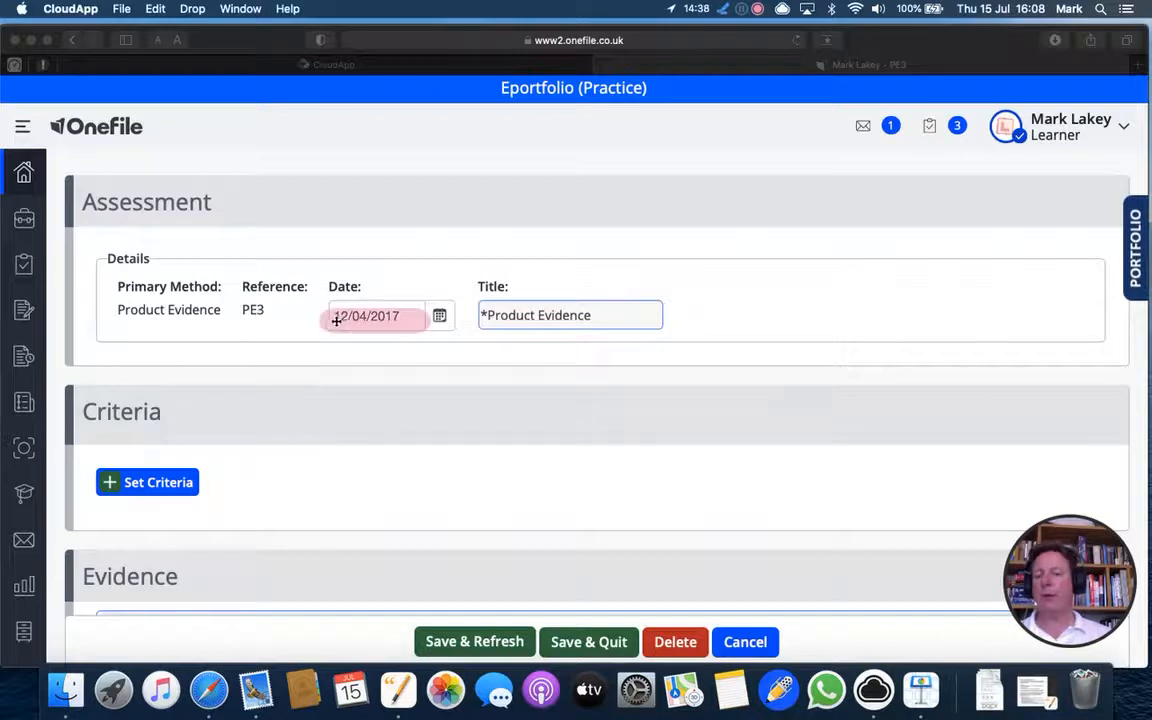
{"action": "left_click_drag", "start_coordinate": [630, 315], "coordinate": [488, 316]}
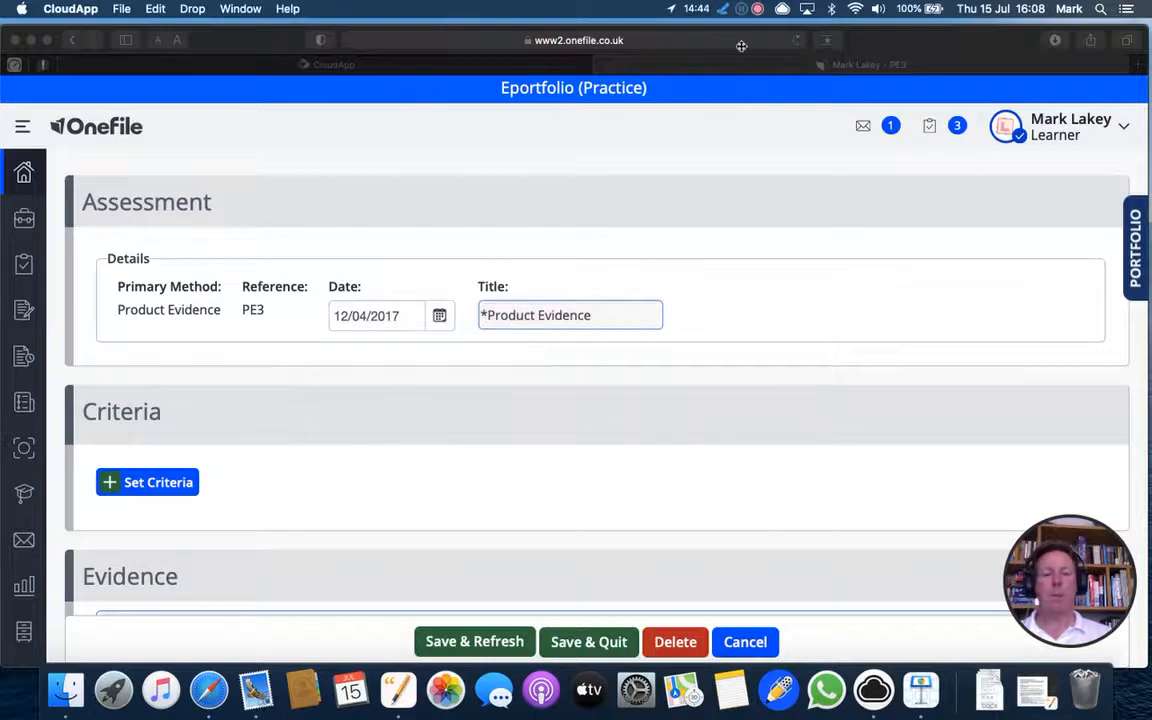
- Highlight the Add Attachment option under Evidence Attachments and leave annotation mode
{"action": "scroll", "coordinate": [714, 176], "scroll_direction": "down", "scroll_amount": 1}
{"action": "scroll", "coordinate": [714, 176], "scroll_direction": "down", "scroll_amount": 8}
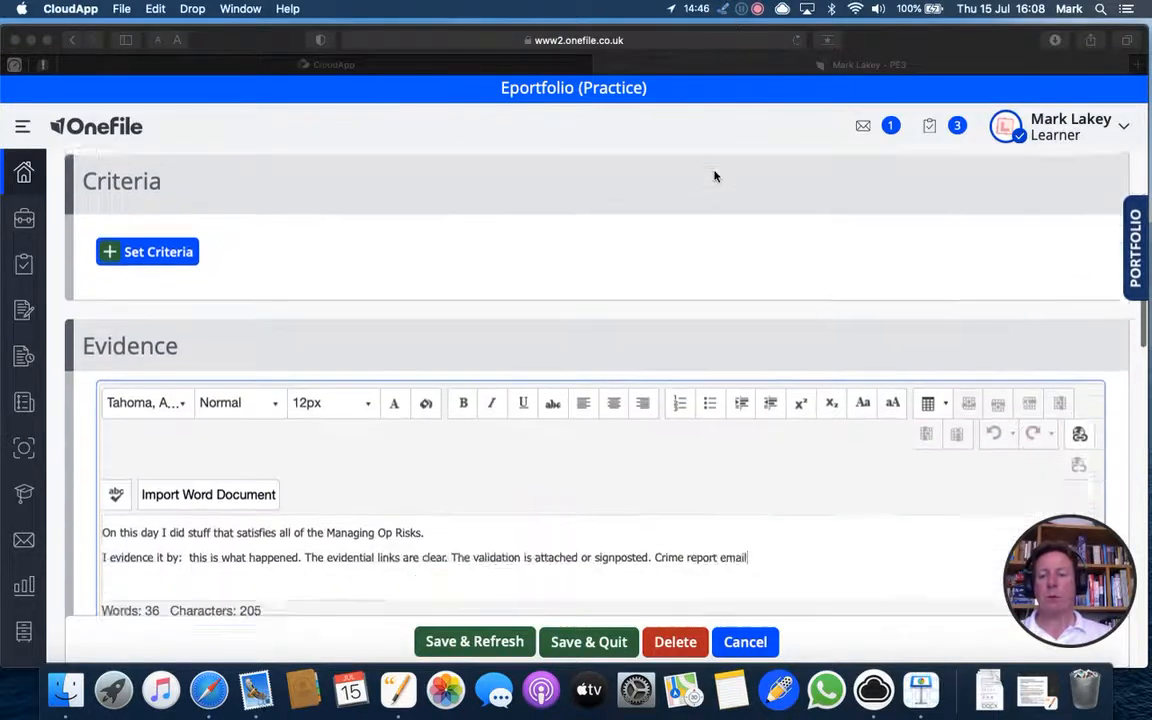
{"action": "scroll", "coordinate": [428, 363], "scroll_direction": "down", "scroll_amount": 1}
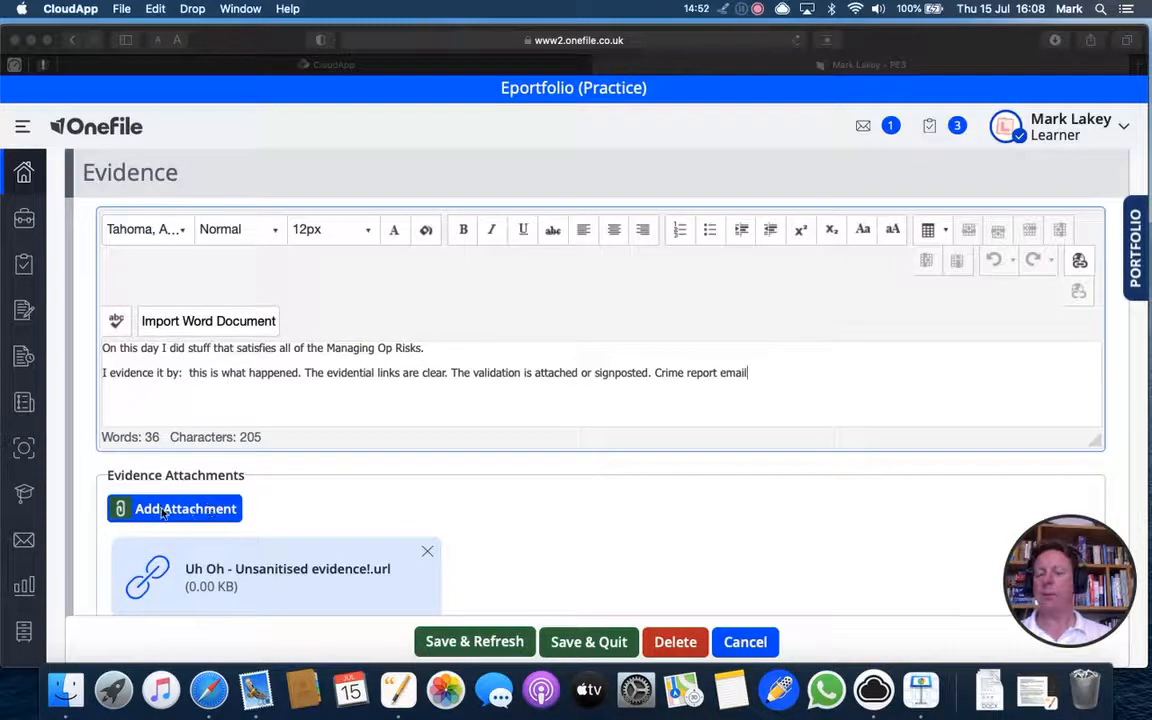
{"action": "left_click", "coordinate": [724, 9]}
{"action": "left_click_drag", "start_coordinate": [270, 508], "coordinate": [110, 508]}
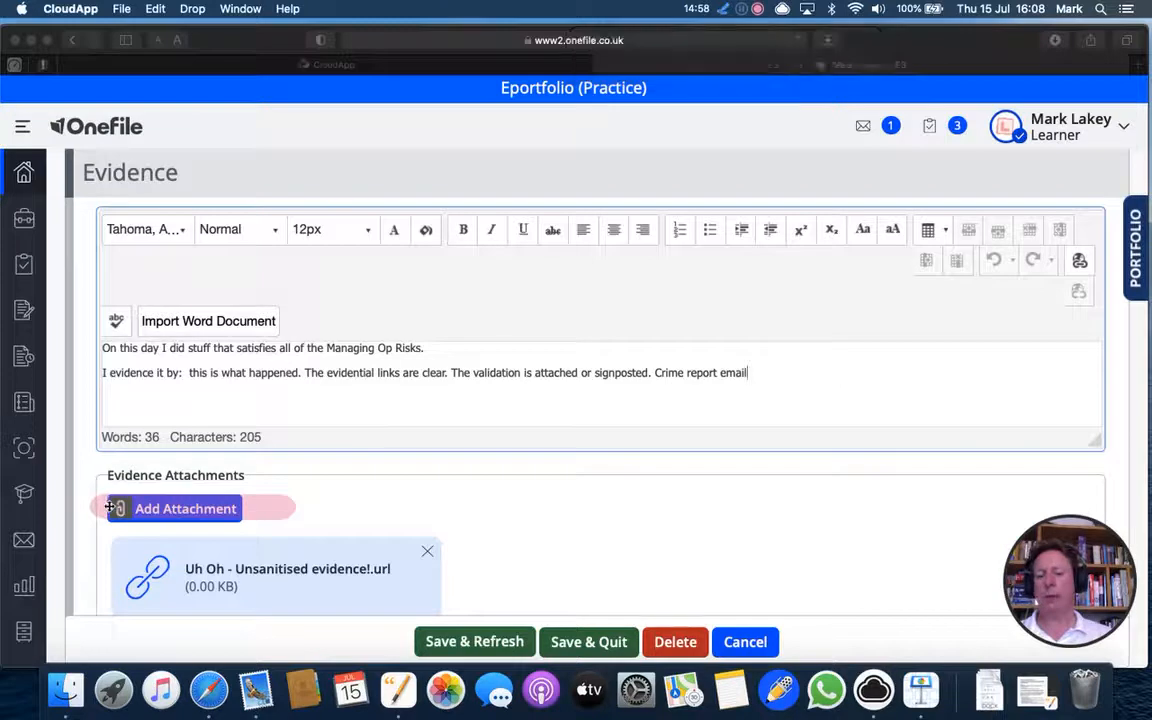
{"action": "left_click", "coordinate": [725, 11]}
{"action": "left_click", "coordinate": [725, 11]}
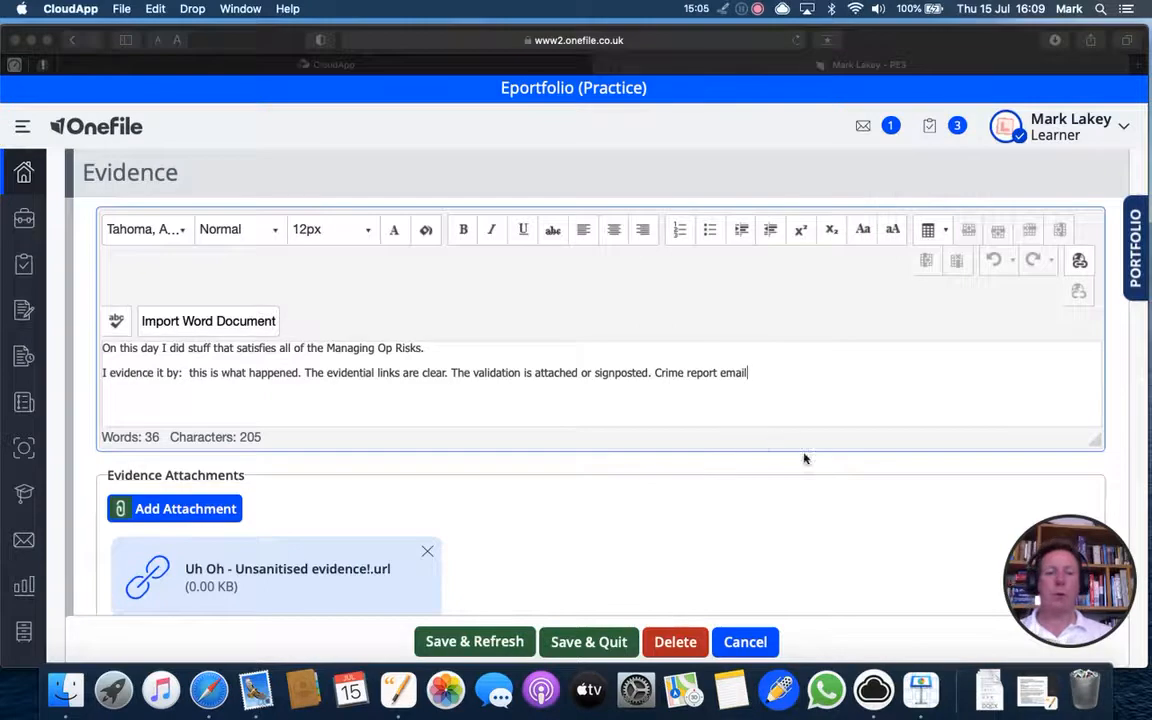
- Extend the Evidence text box further down to give more writing space
{"action": "scroll", "coordinate": [821, 460], "scroll_direction": "up", "scroll_amount": 1}
{"action": "scroll", "coordinate": [827, 461], "scroll_direction": "down", "scroll_amount": 1}
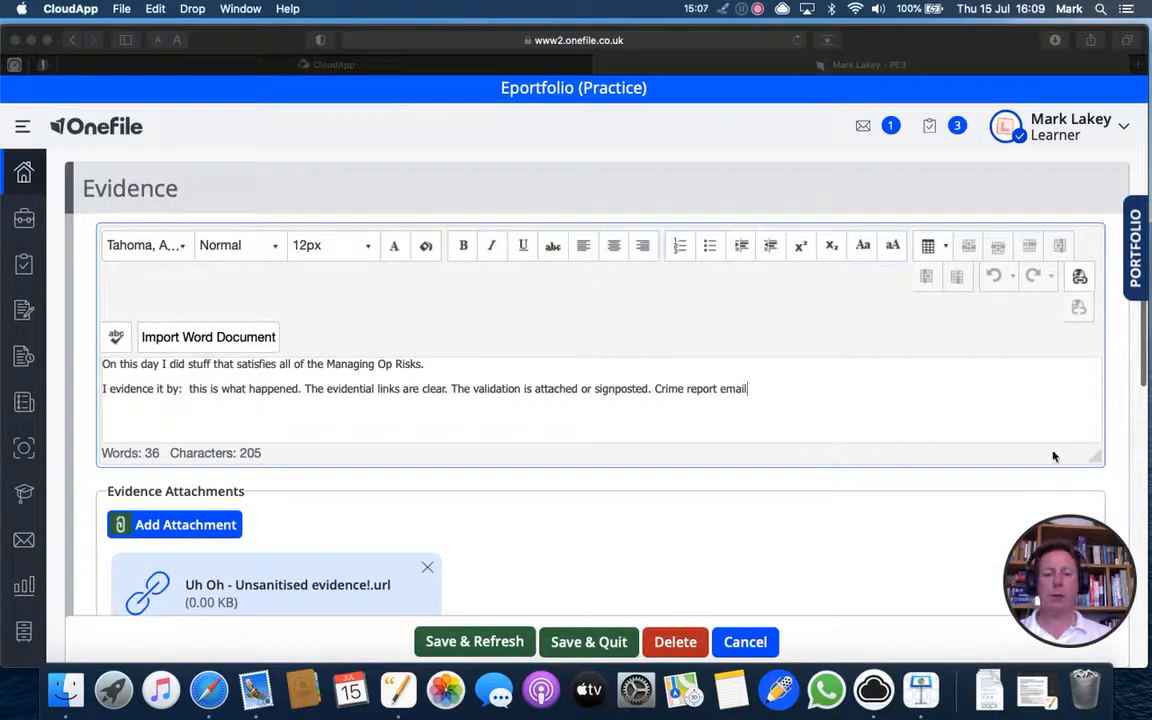
{"action": "left_click", "coordinate": [1098, 459]}
{"action": "left_click_drag", "start_coordinate": [1104, 472], "coordinate": [1104, 577]}
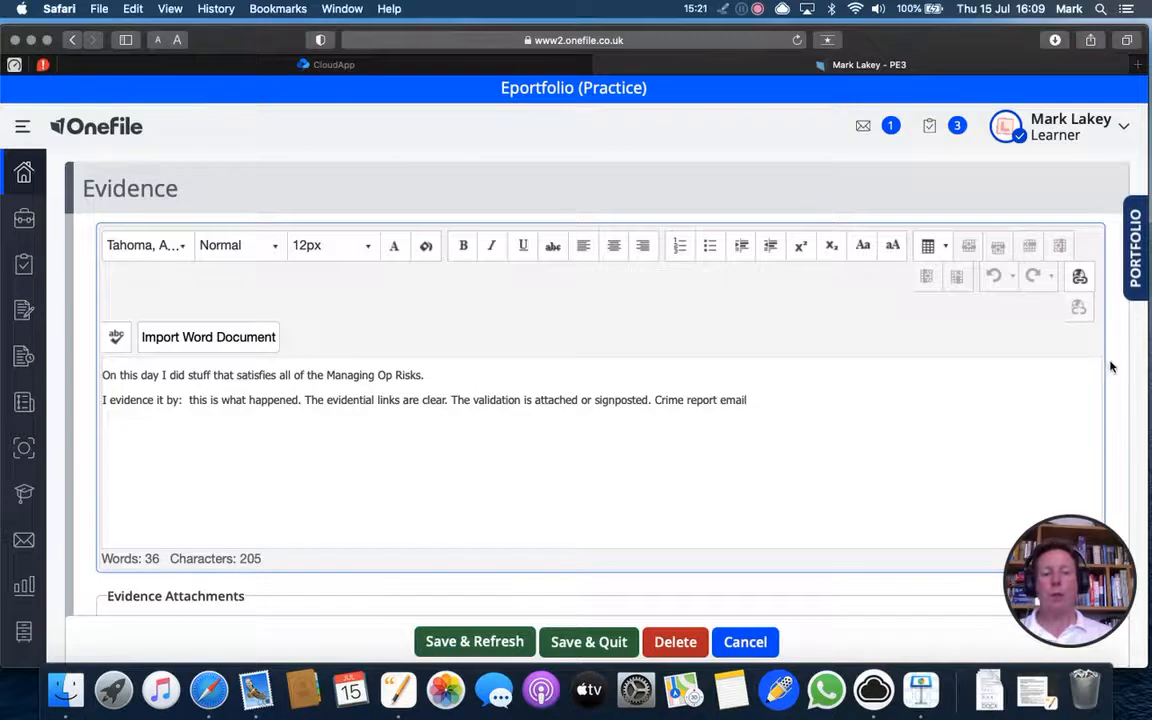
- Open the assessment's criteria selection and expand unit 01, Outcome 2, down to its Assessment Criteria
{"action": "scroll", "coordinate": [1110, 340], "scroll_direction": "up", "scroll_amount": 3}
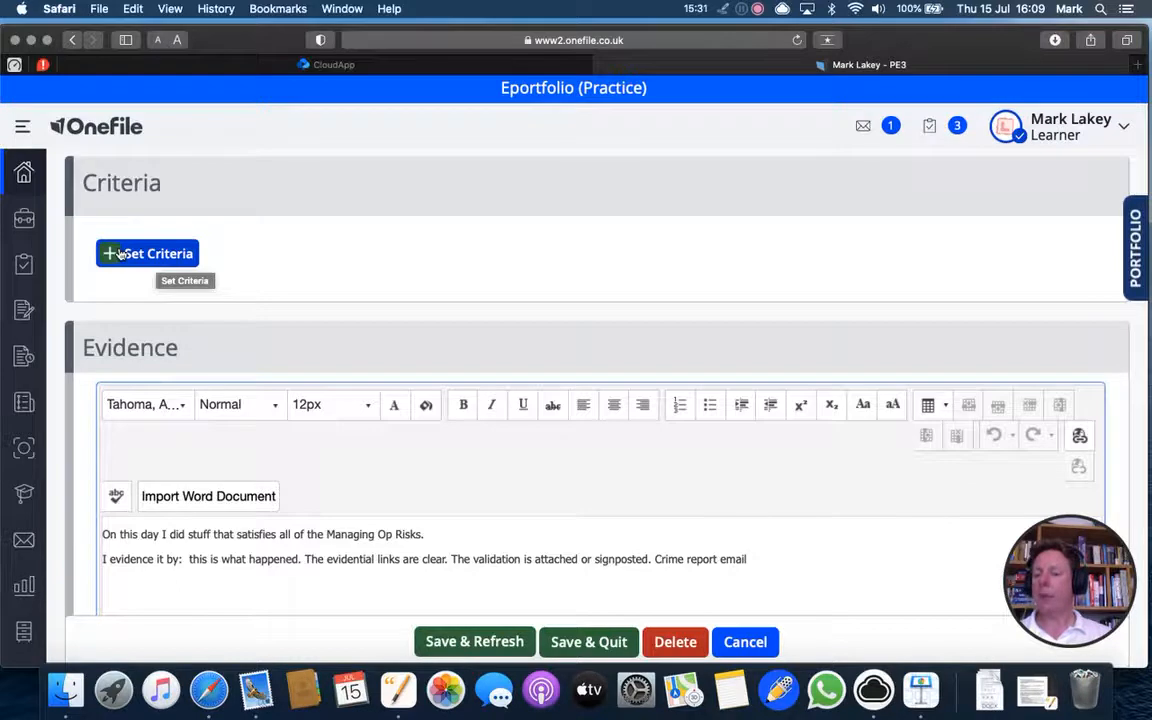
{"action": "left_click", "coordinate": [118, 253]}
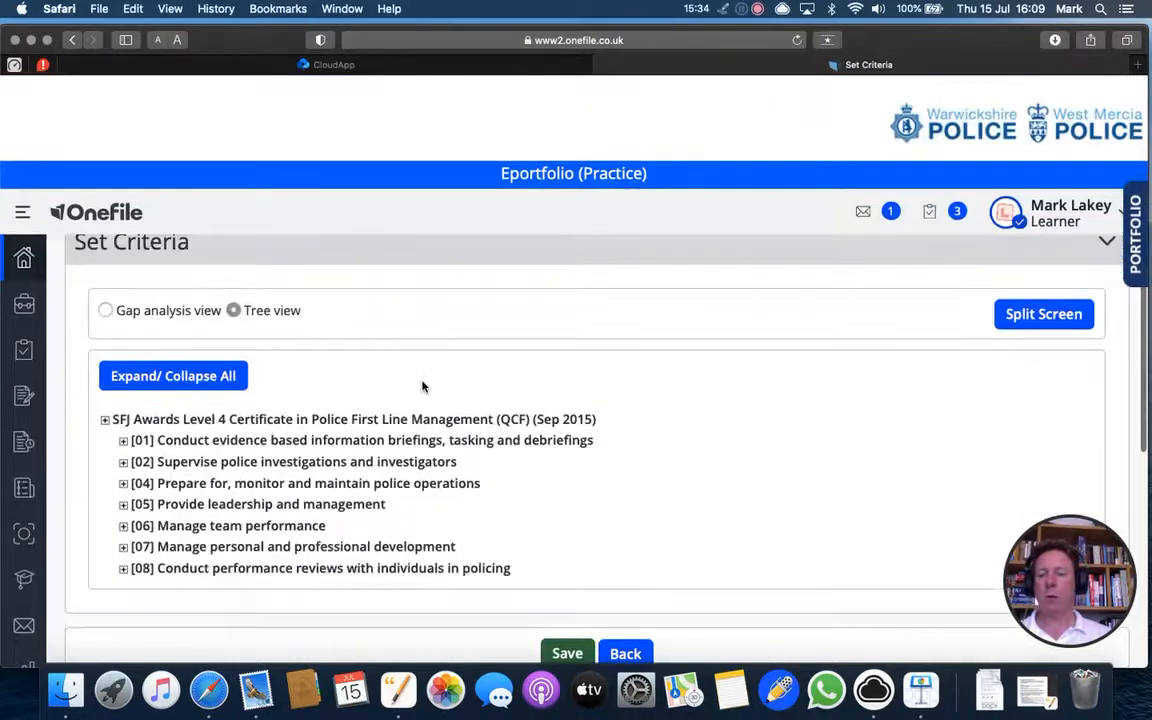
{"action": "scroll", "coordinate": [424, 388], "scroll_direction": "down", "scroll_amount": 5}
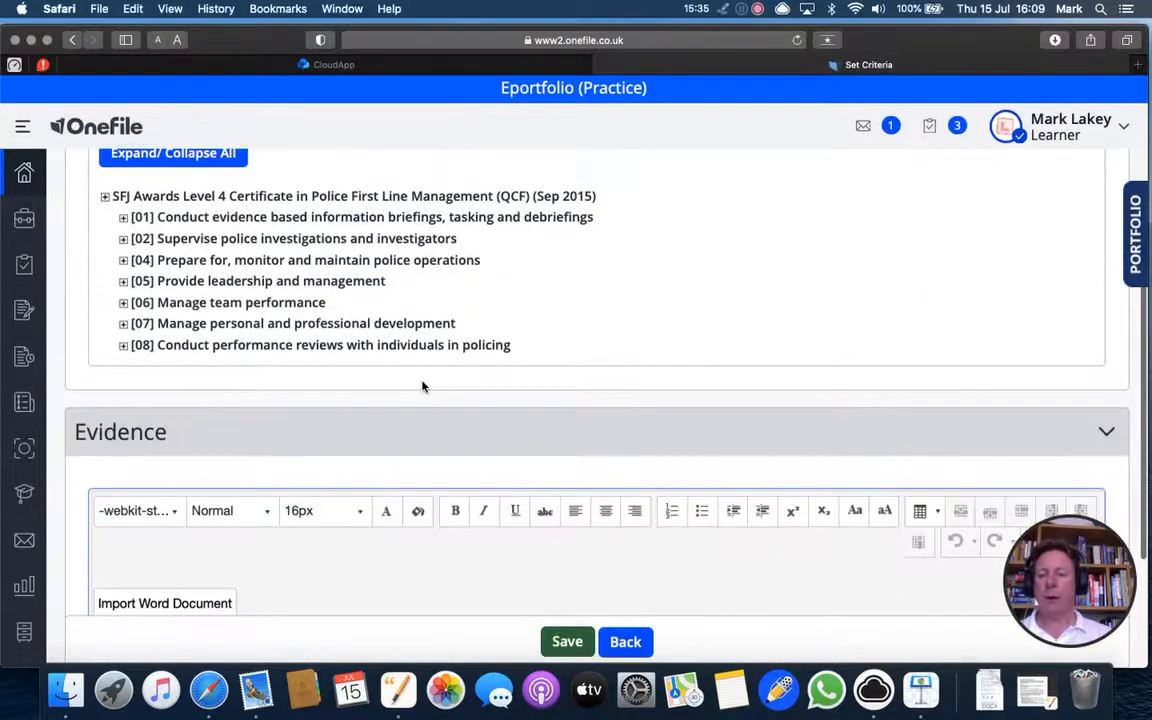
{"action": "left_click", "coordinate": [124, 218]}
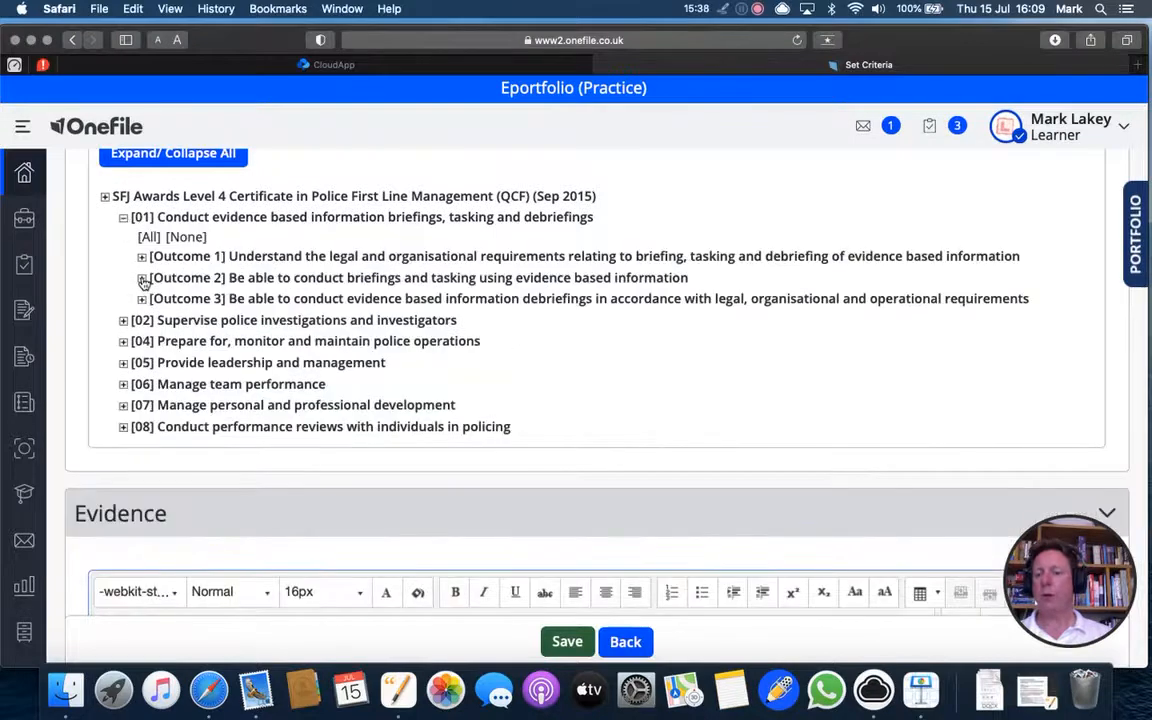
{"action": "left_click", "coordinate": [142, 278]}
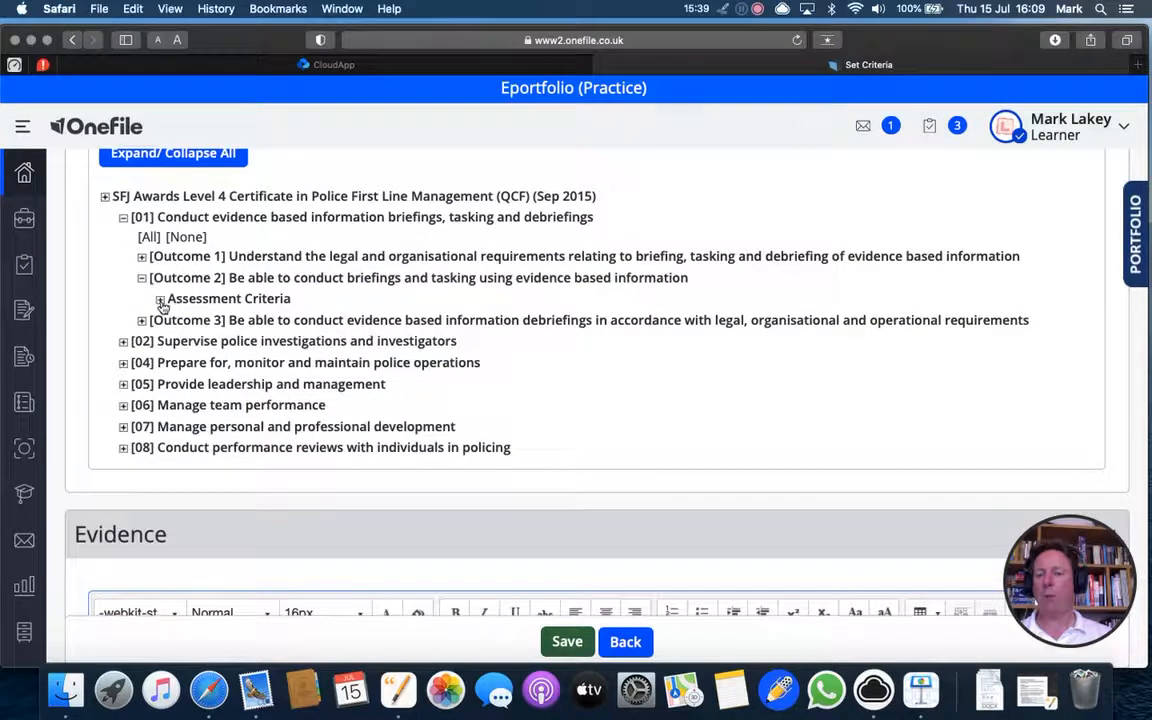
{"action": "left_click", "coordinate": [160, 299]}
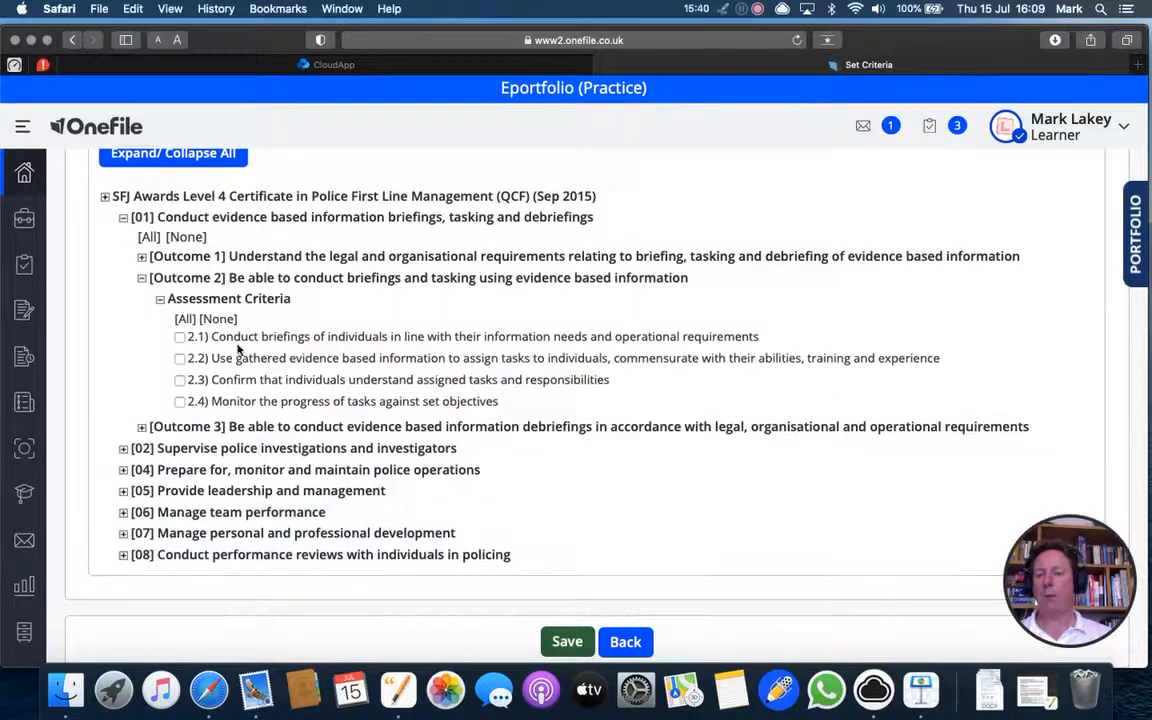
- Try selecting assessment criteria 2.1, 2.2 and 2.3 under Outcome 2, and clear the selections again
{"action": "scroll", "coordinate": [244, 355], "scroll_direction": "down", "scroll_amount": 1}
{"action": "left_click", "coordinate": [180, 286]}
{"action": "left_click", "coordinate": [180, 308]}
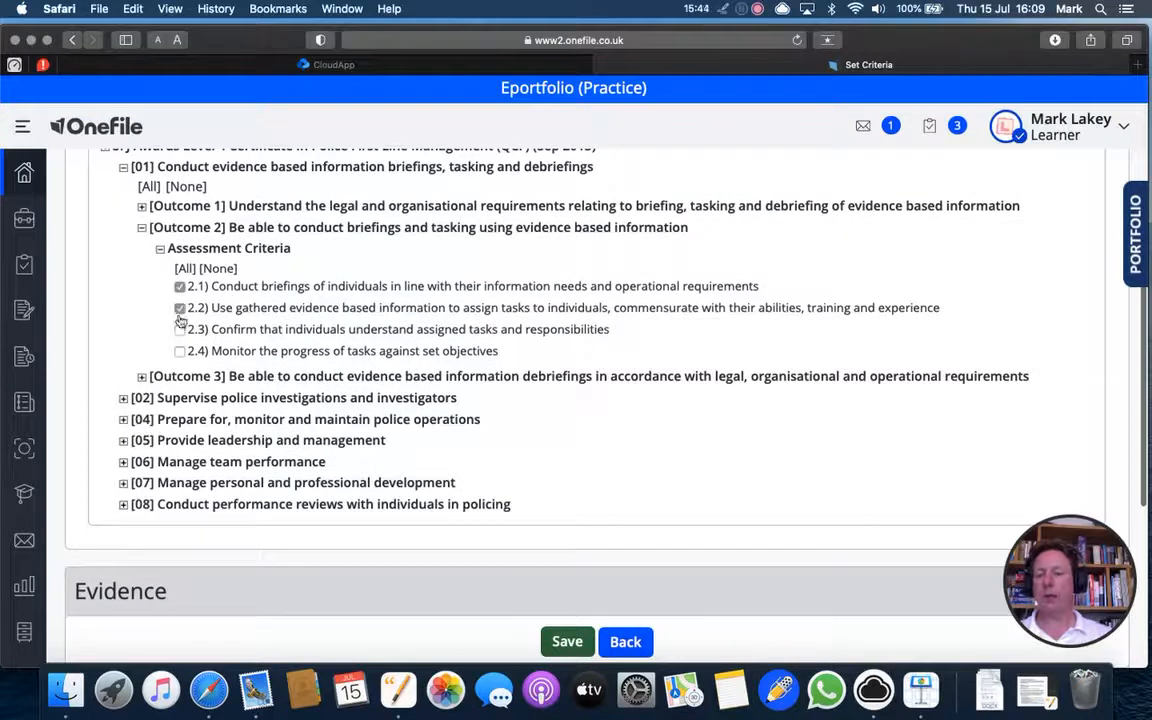
{"action": "left_click", "coordinate": [180, 329]}
{"action": "left_click", "coordinate": [180, 308]}
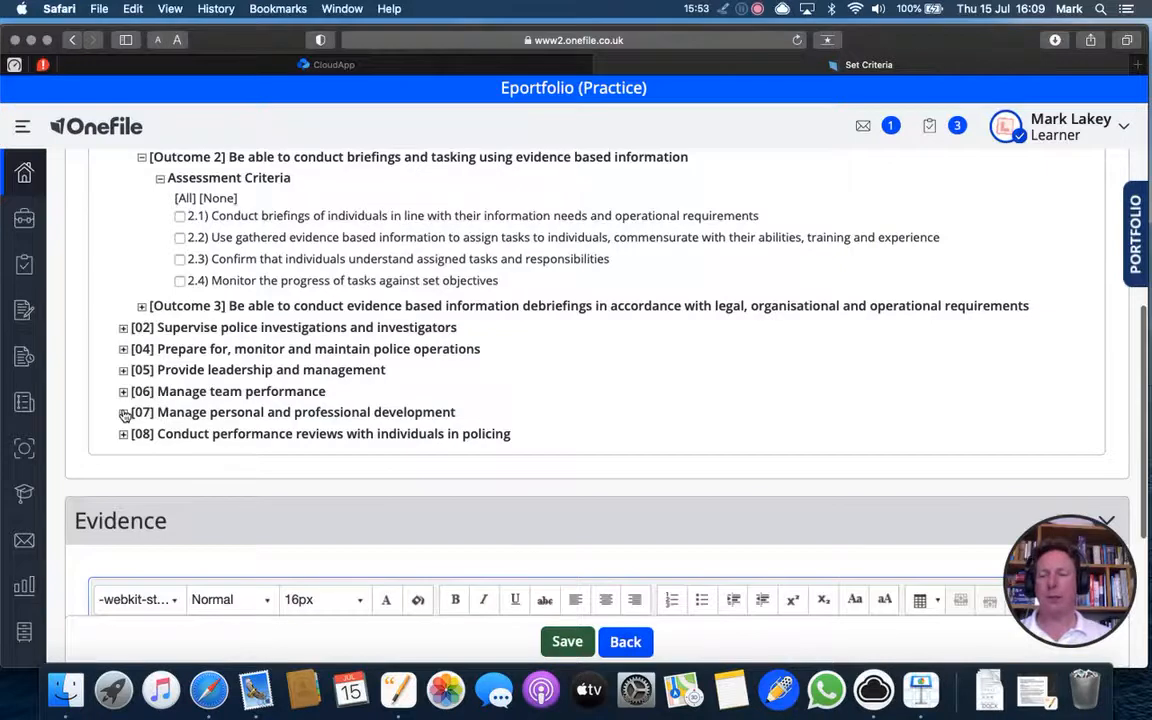
- Extend the Evidence text box below the criteria tree so more of the written evidence shows
{"action": "scroll", "coordinate": [527, 372], "scroll_direction": "up", "scroll_amount": 4}
{"action": "scroll", "coordinate": [527, 372], "scroll_direction": "down", "scroll_amount": 6}
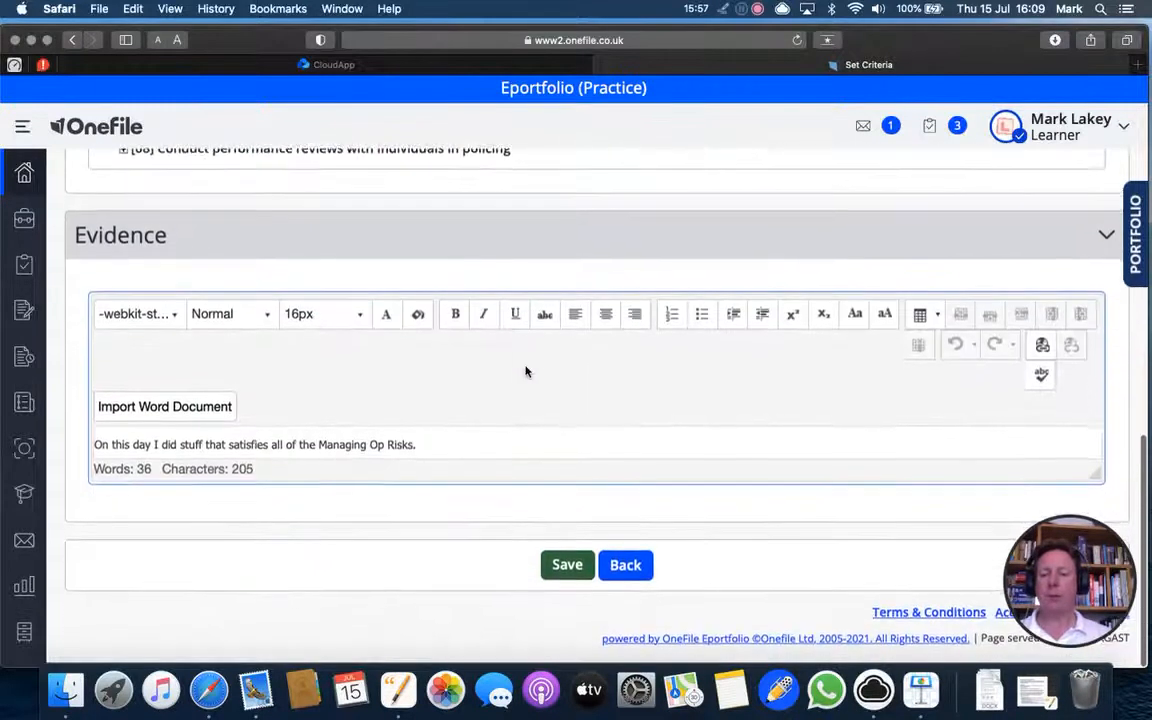
{"action": "left_click_drag", "start_coordinate": [1097, 481], "coordinate": [1097, 530]}
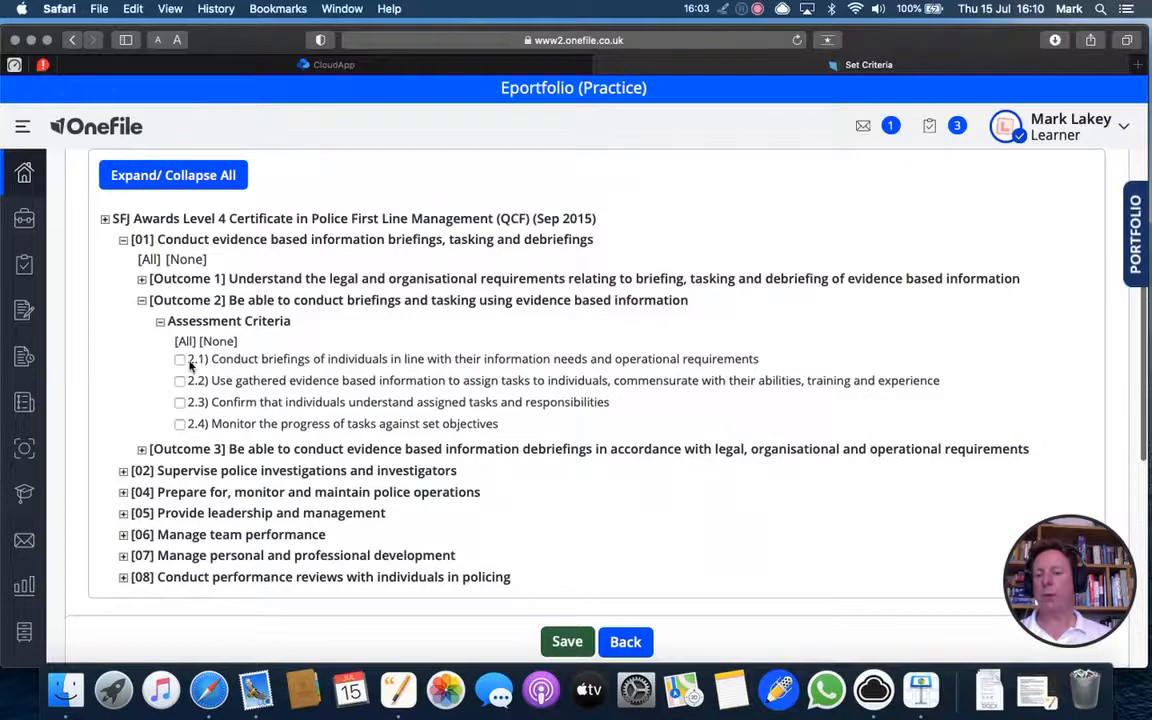
- Mark criterion 2.3 on confirming assigned tasks and responsibilities with the annotation highlighter, and leave annotation mode
{"action": "left_click", "coordinate": [718, 10]}
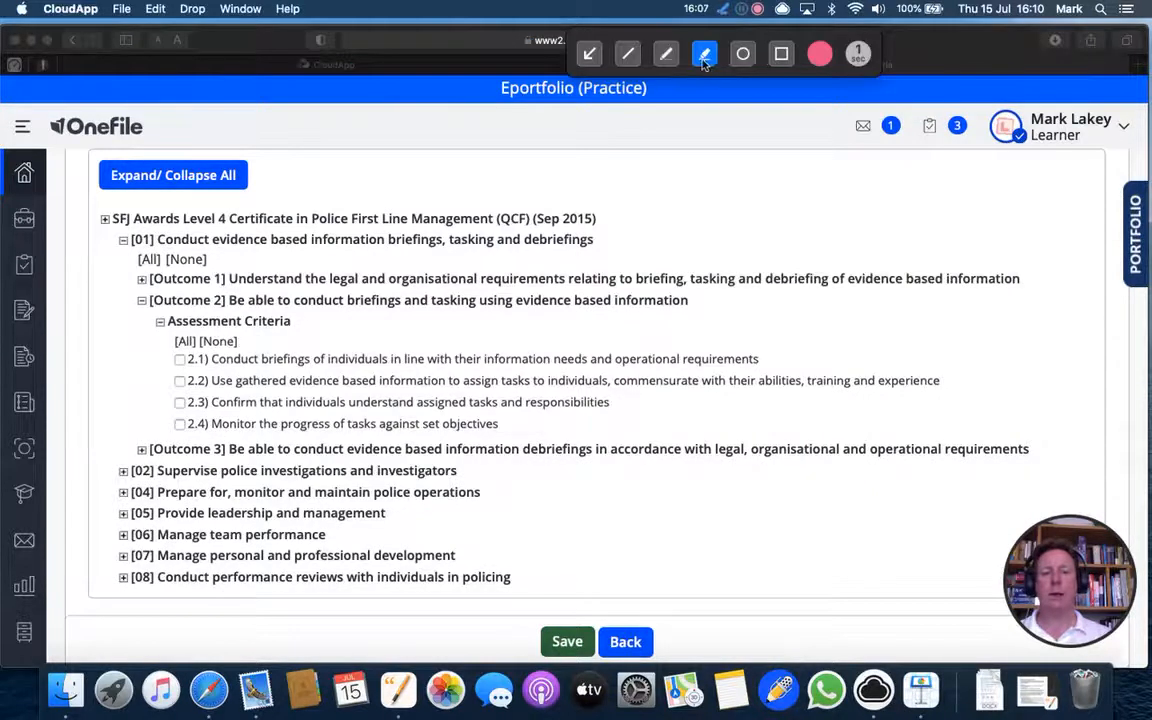
{"action": "left_click_drag", "start_coordinate": [219, 401], "coordinate": [614, 404]}
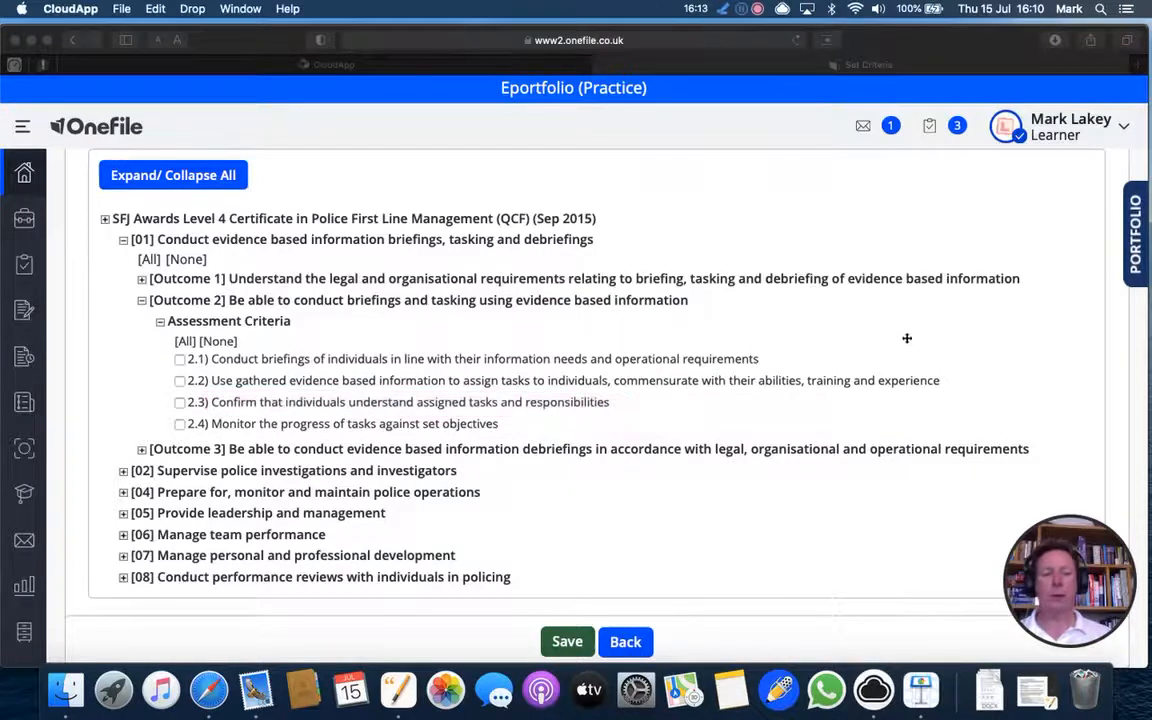
{"action": "left_click", "coordinate": [724, 12]}
- Add "I also did another thing" to the end of the evidence text, after "Crime report email"
{"action": "scroll", "coordinate": [828, 303], "scroll_direction": "down", "scroll_amount": 10}
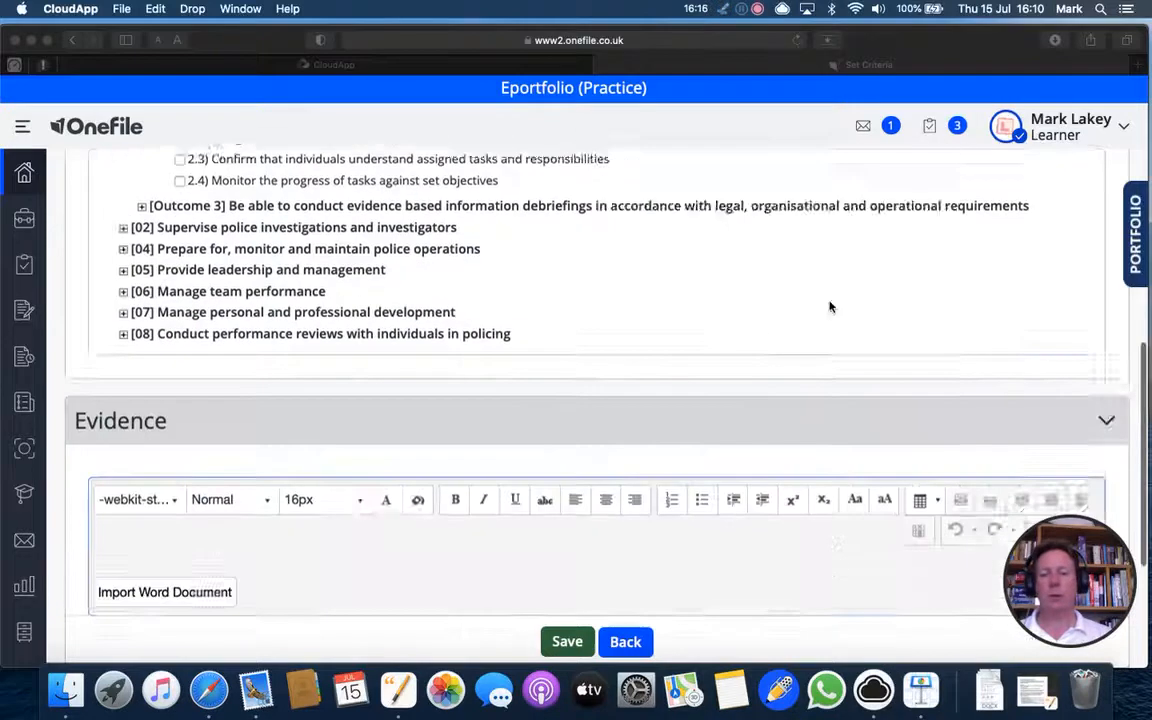
{"action": "left_click", "coordinate": [745, 429]}
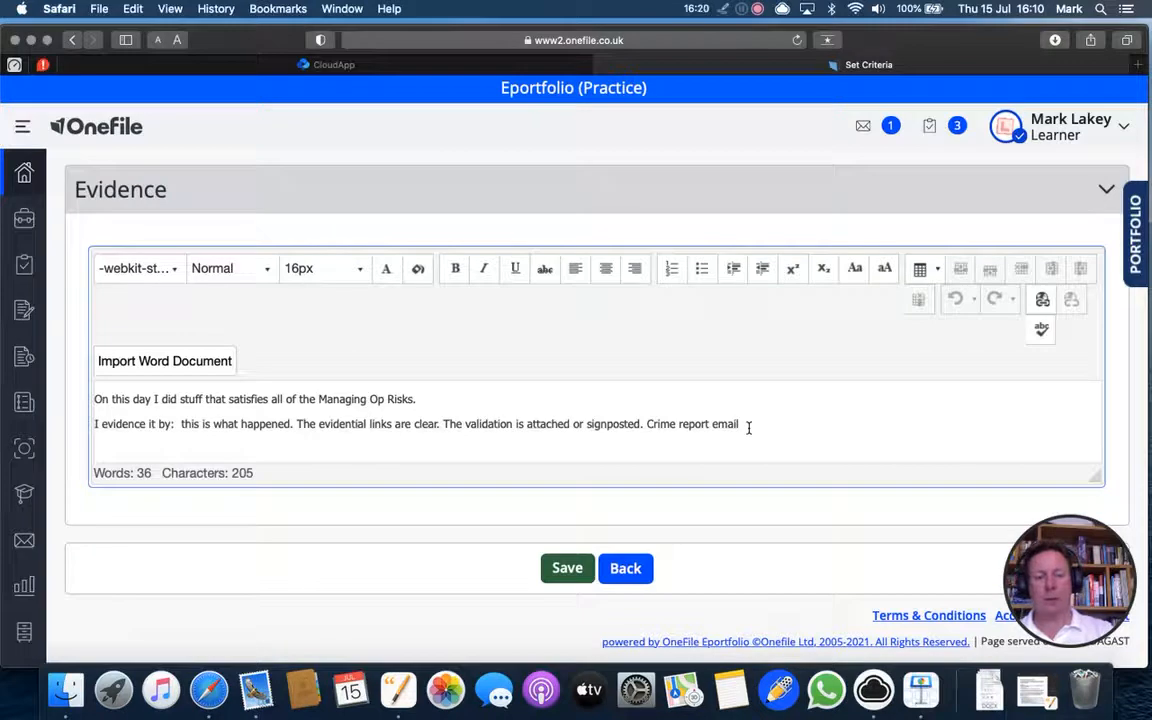
{"action": "right_click", "coordinate": [748, 425]}
{"action": "left_click", "coordinate": [749, 422]}
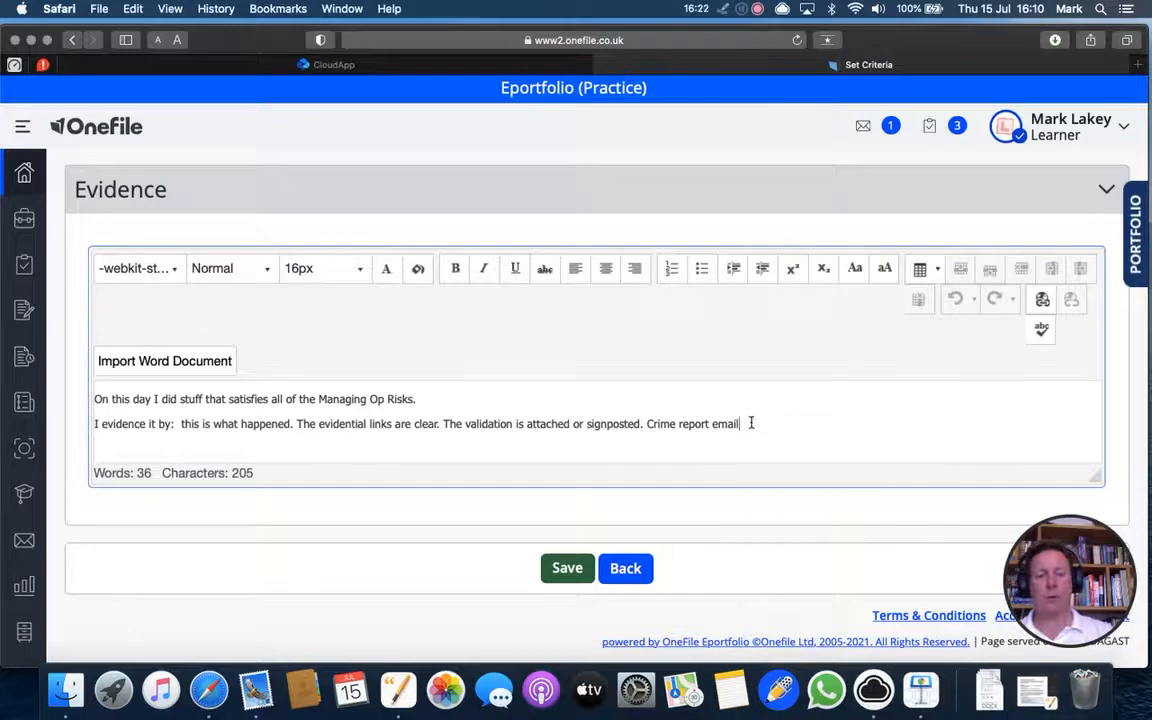
{"action": "type", "text": "I also "}
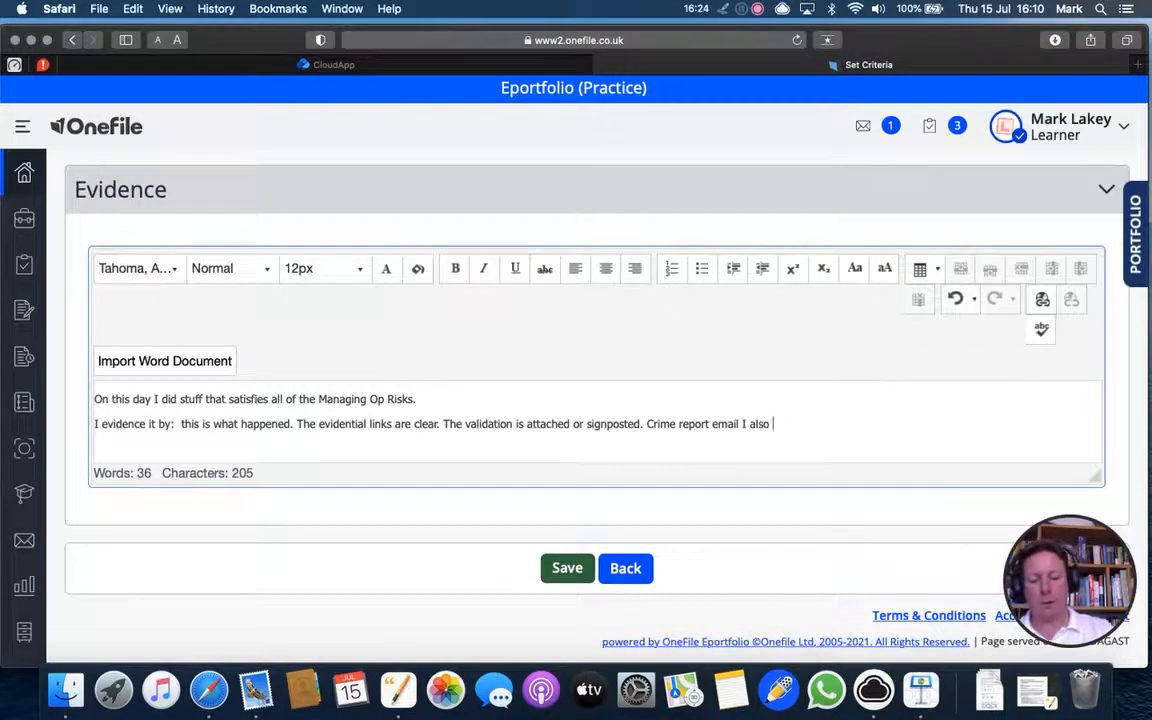
{"action": "type", "text": "did another thing"}
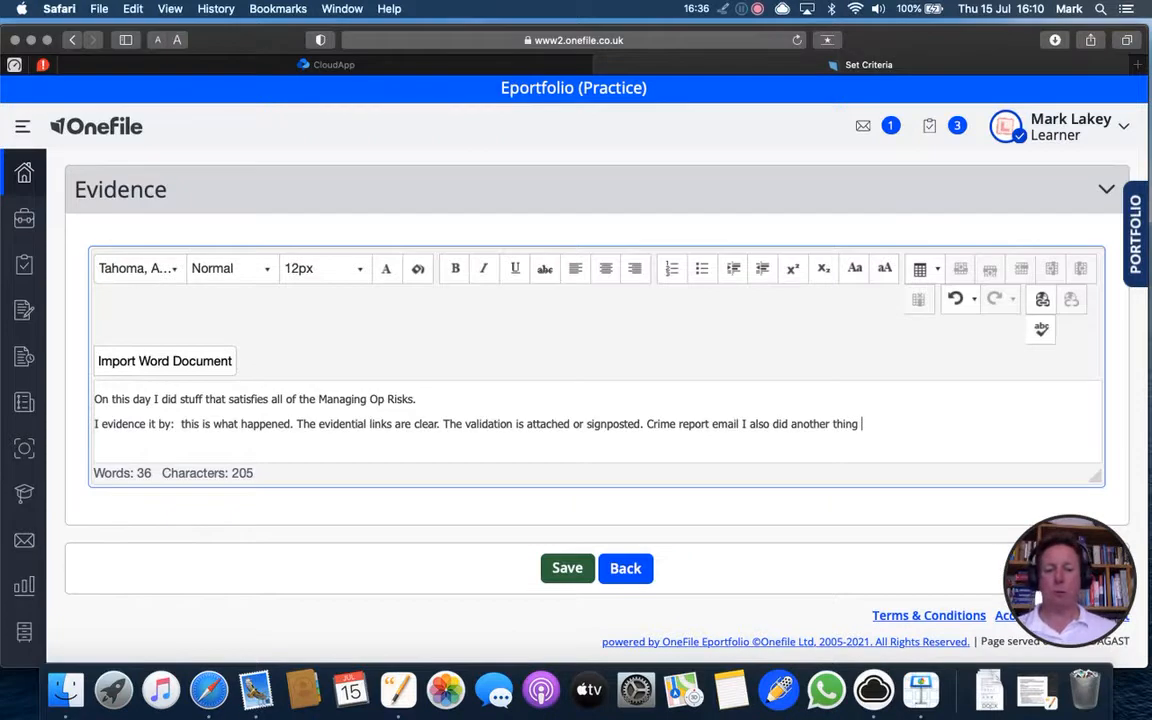
- Select assessment criterion 2.1, on conducting briefings of individuals, under Outcome 2 of unit 01
{"action": "scroll", "coordinate": [728, 440], "scroll_direction": "up", "scroll_amount": 1}
{"action": "scroll", "coordinate": [740, 450], "scroll_direction": "down", "scroll_amount": 10}
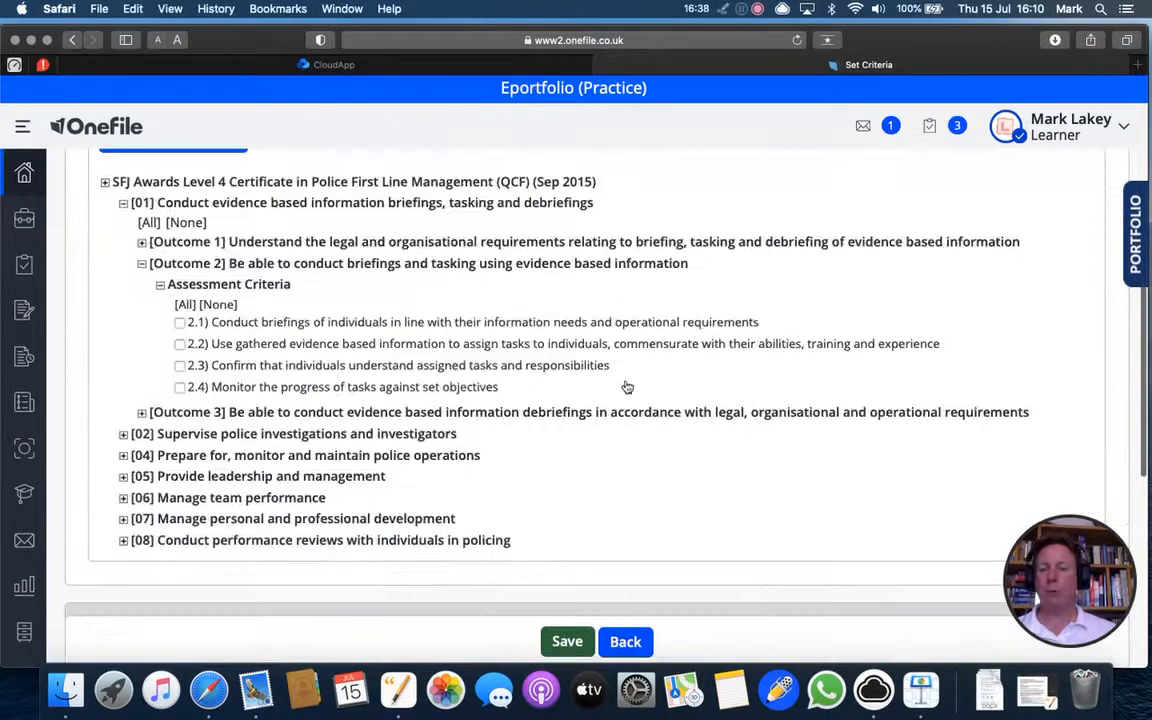
{"action": "left_click", "coordinate": [180, 322]}
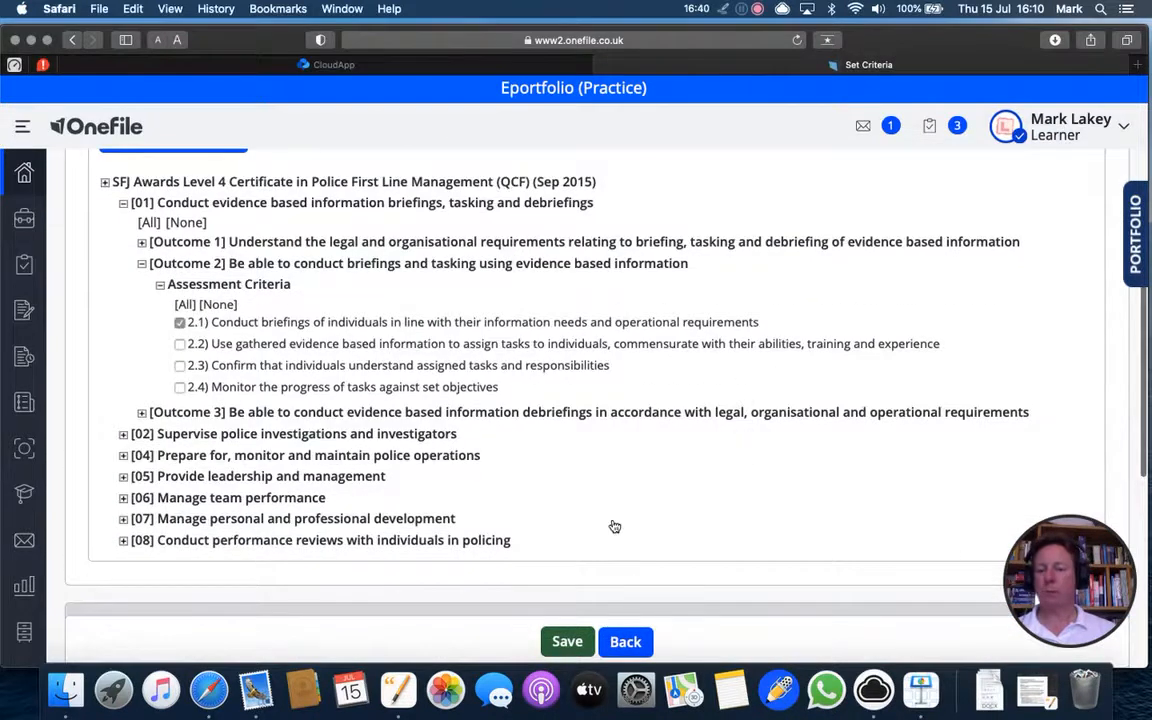
- Draw an annotation arrow from the Evidence box to the Save option on the Set Criteria page
{"action": "scroll", "coordinate": [615, 526], "scroll_direction": "down", "scroll_amount": 5}
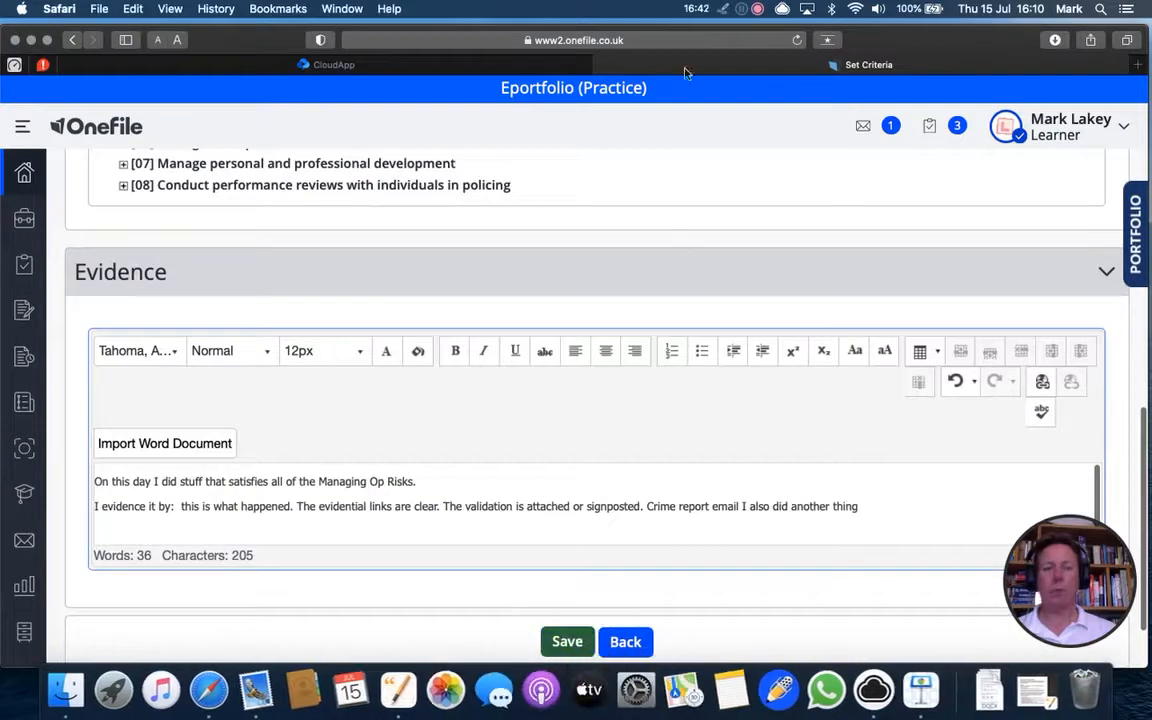
{"action": "left_click", "coordinate": [657, 9]}
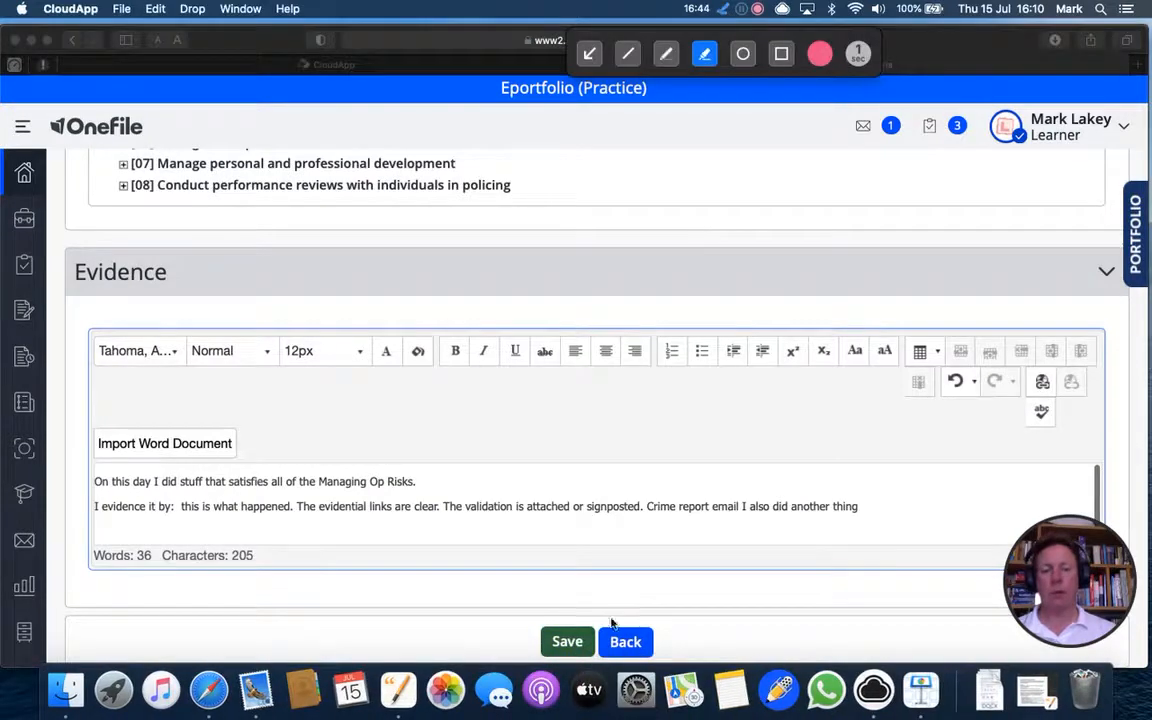
{"action": "left_click", "coordinate": [589, 53]}
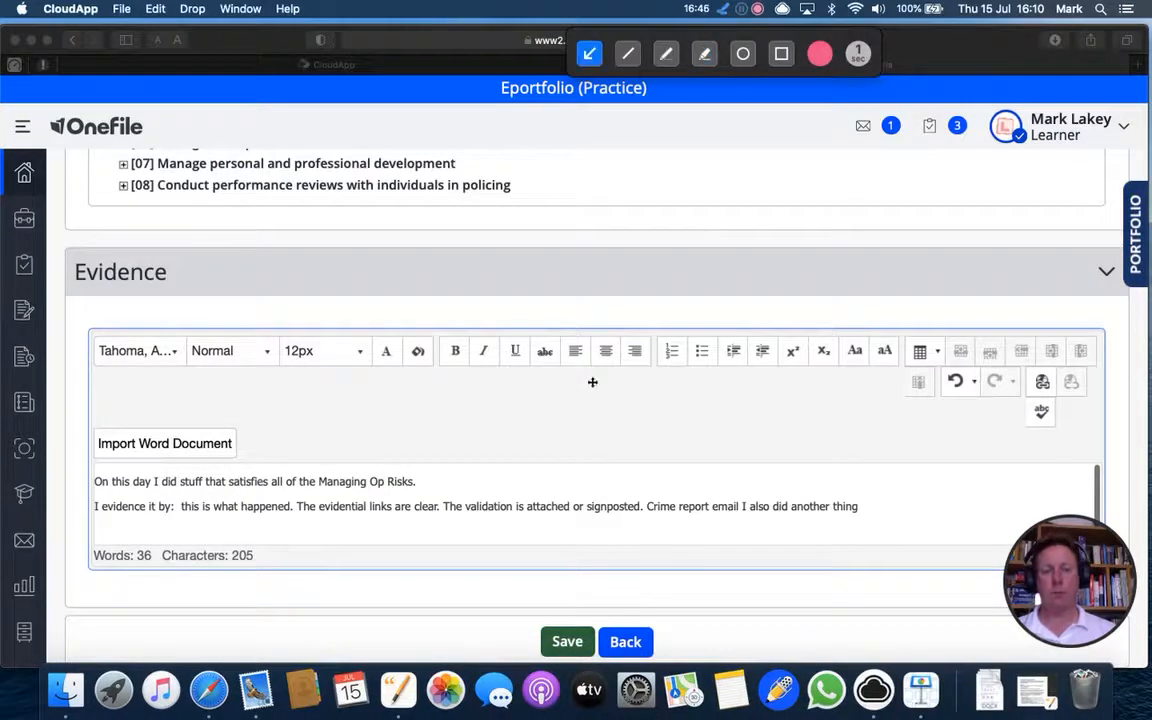
{"action": "left_click_drag", "start_coordinate": [588, 464], "coordinate": [569, 634]}
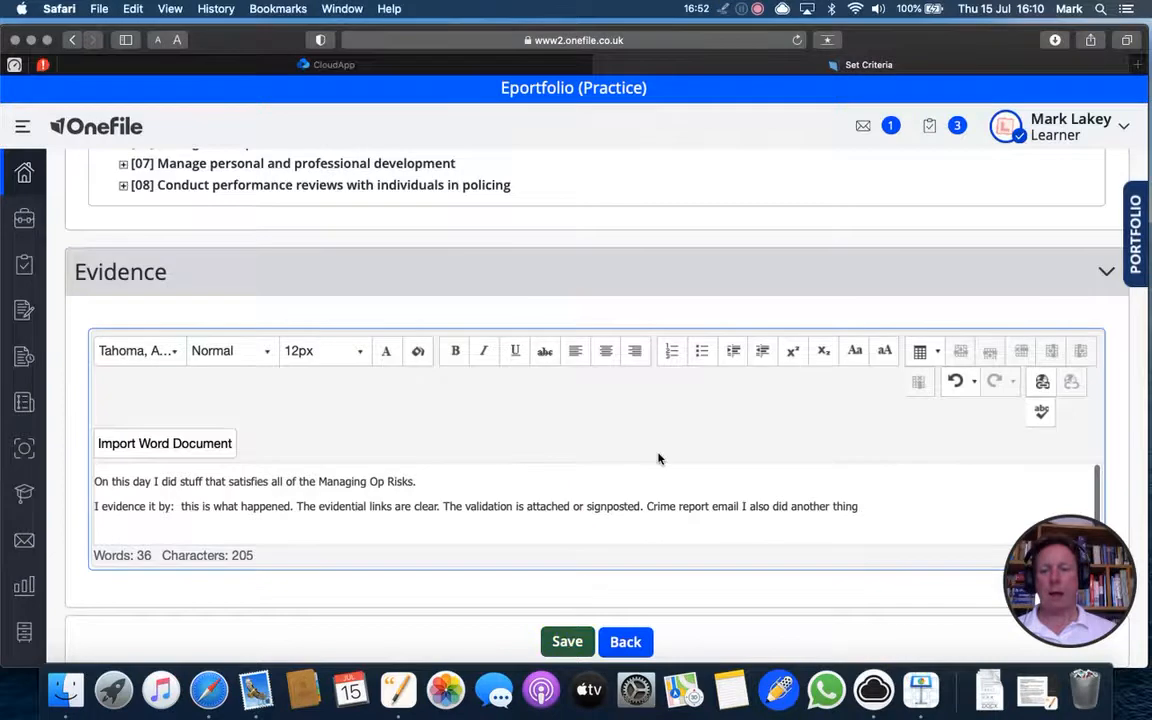
- Check the selected criterion and the evidence text, save them and return to the PE3 assessment
{"action": "scroll", "coordinate": [658, 458], "scroll_direction": "up", "scroll_amount": 5}
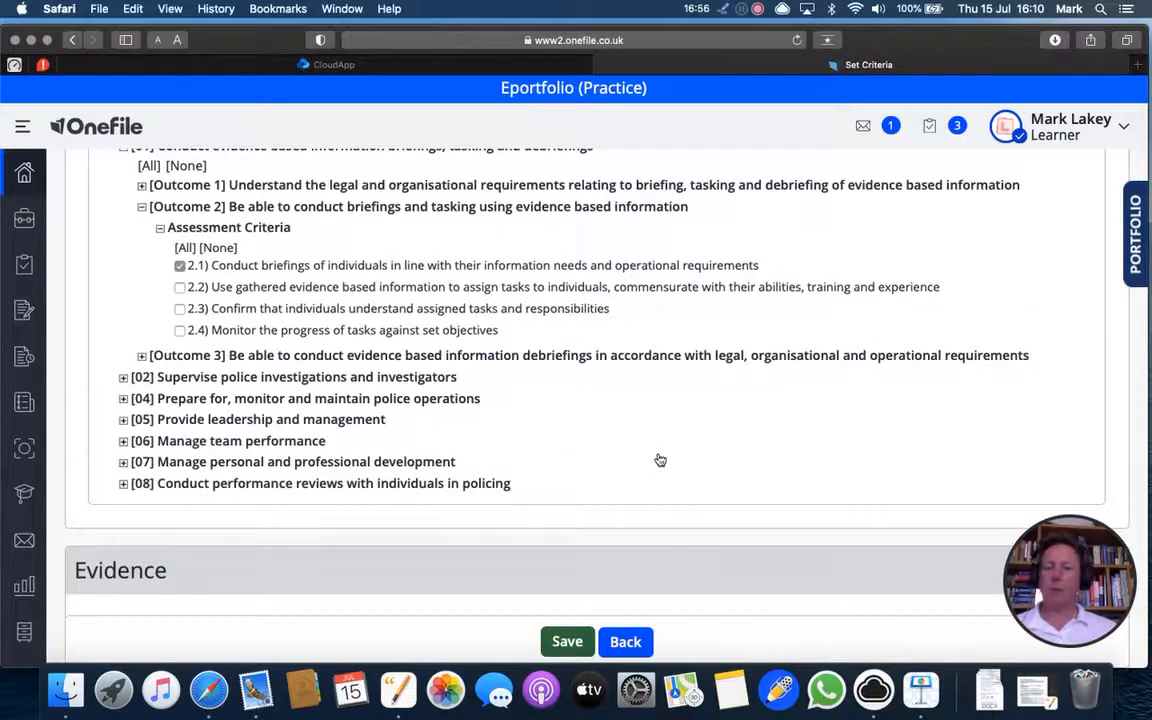
{"action": "scroll", "coordinate": [658, 458], "scroll_direction": "down", "scroll_amount": 6}
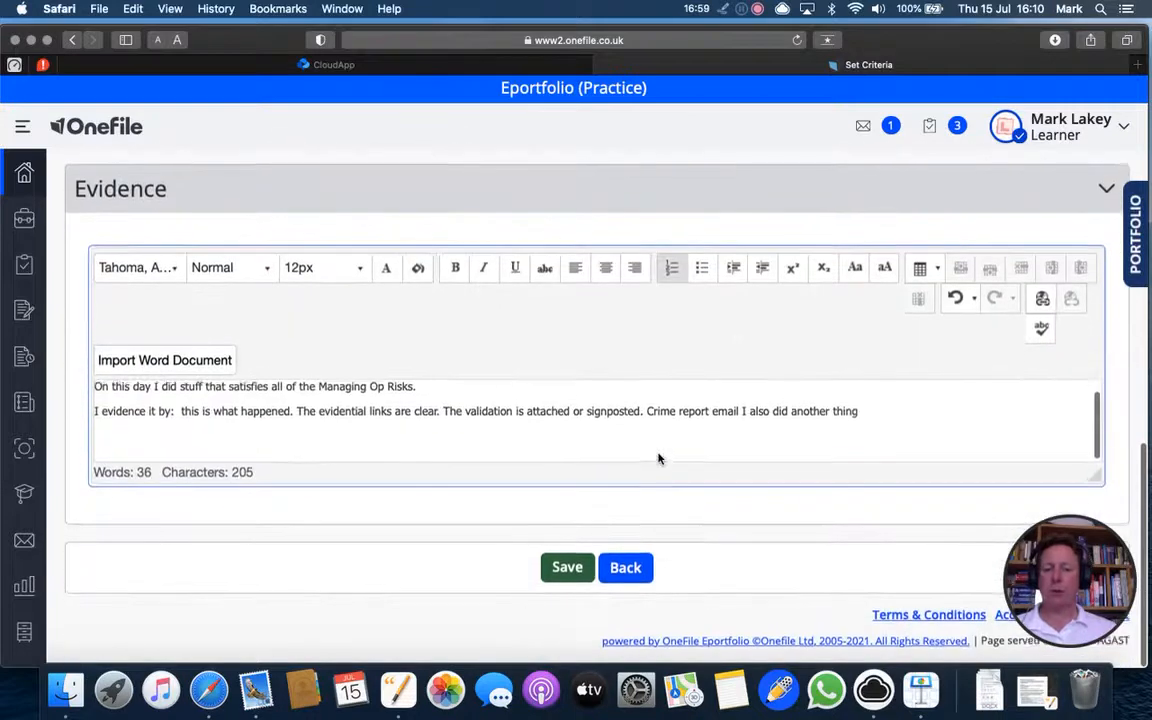
{"action": "left_click", "coordinate": [636, 577]}
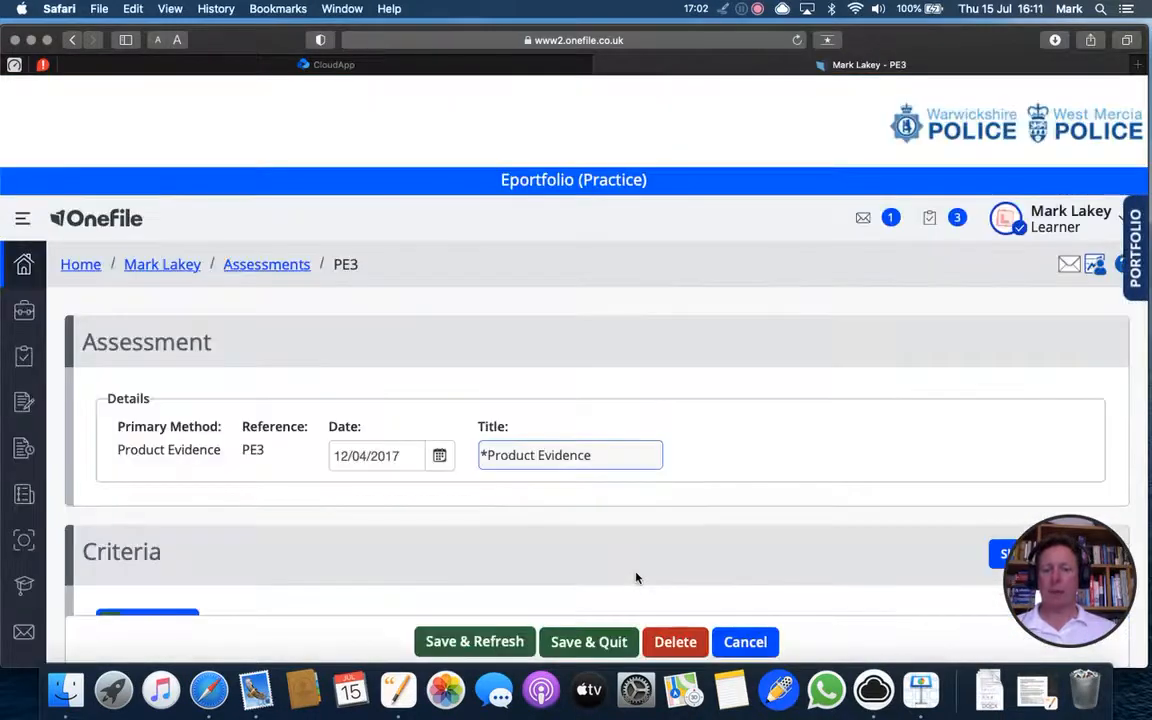
- Draw an annotation arrow to the 2.1 reference in the assessment's Criteria section
{"action": "scroll", "coordinate": [636, 577], "scroll_direction": "down", "scroll_amount": 5}
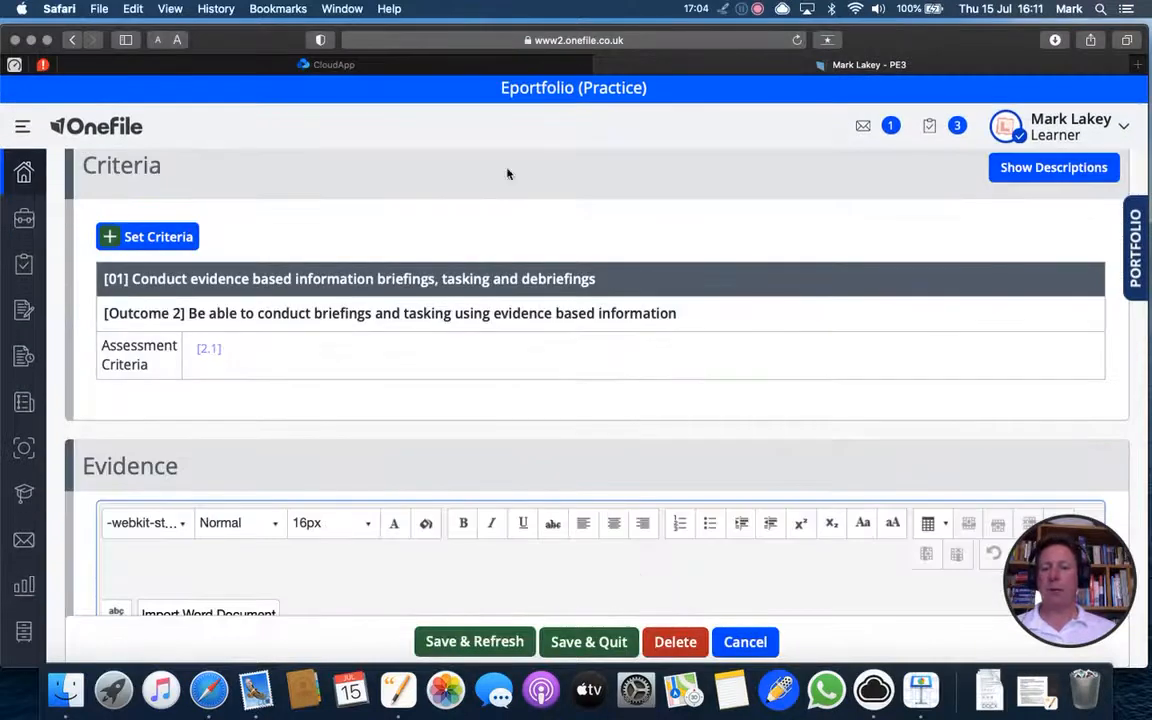
{"action": "left_click", "coordinate": [724, 10]}
{"action": "left_click_drag", "start_coordinate": [420, 312], "coordinate": [230, 350]}
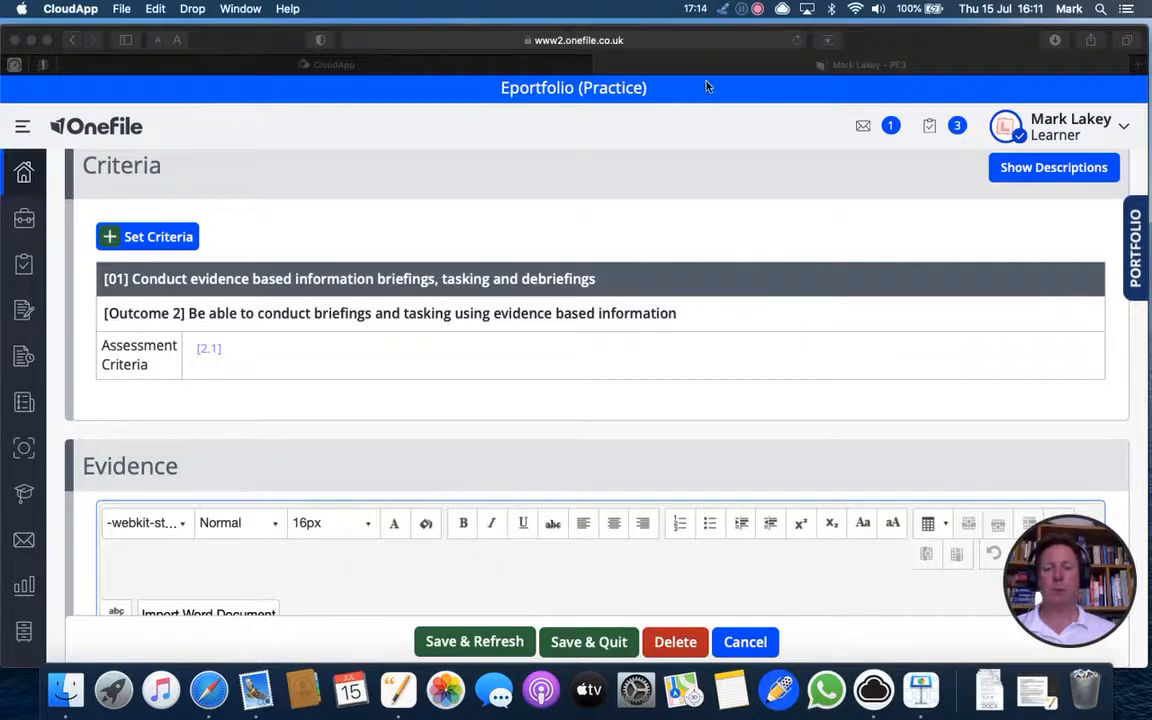
- Mark the Feedback to Assessor box under Feedback & Comments with the annotation highlighter, and leave annotation mode
{"action": "scroll", "coordinate": [683, 243], "scroll_direction": "down", "scroll_amount": 2}
{"action": "scroll", "coordinate": [683, 243], "scroll_direction": "down", "scroll_amount": 10}
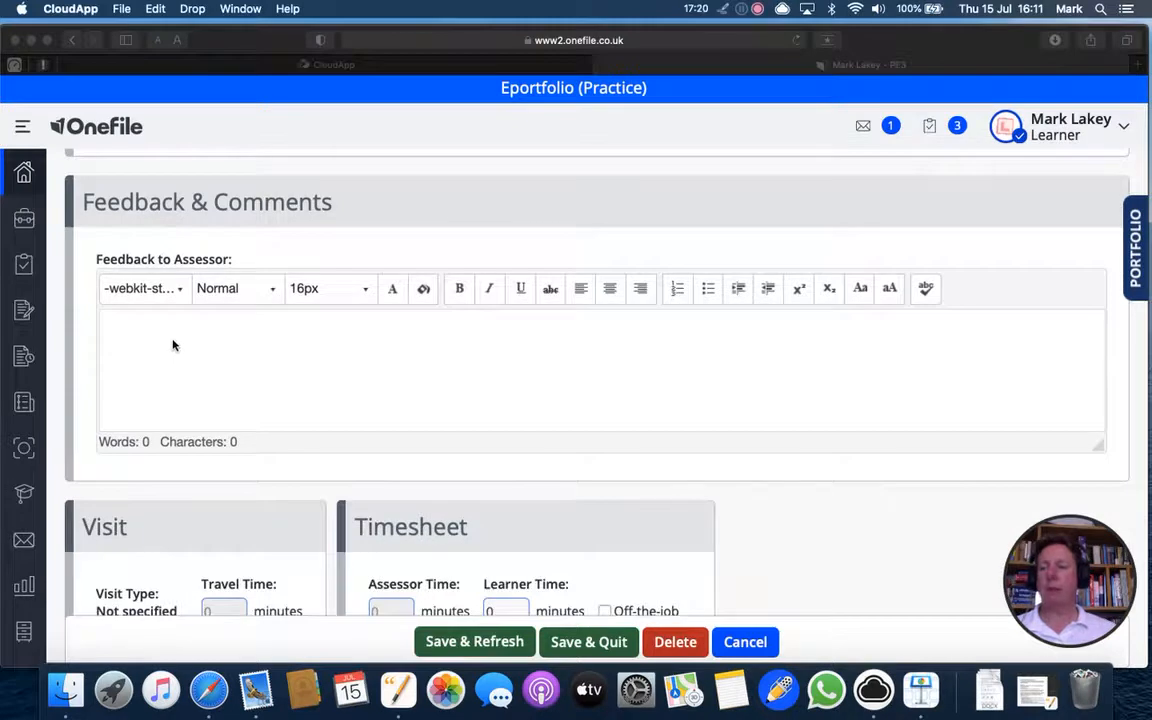
{"action": "scroll", "coordinate": [172, 345], "scroll_direction": "up", "scroll_amount": 8}
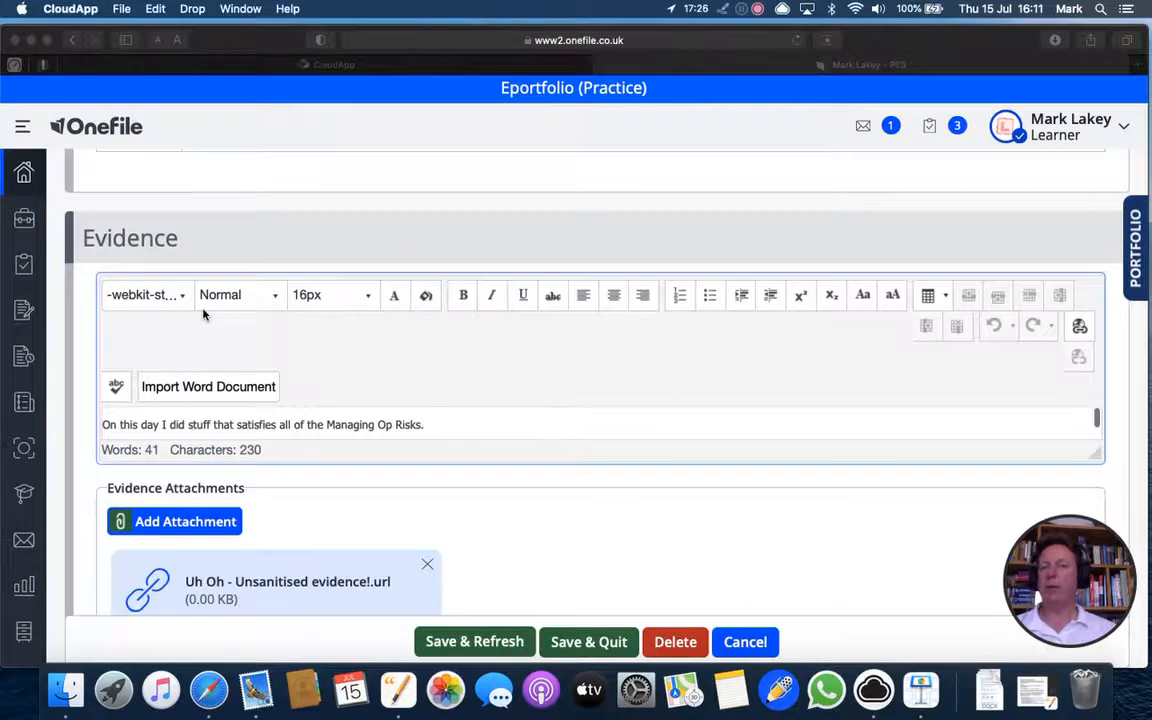
{"action": "scroll", "coordinate": [203, 314], "scroll_direction": "down", "scroll_amount": 7}
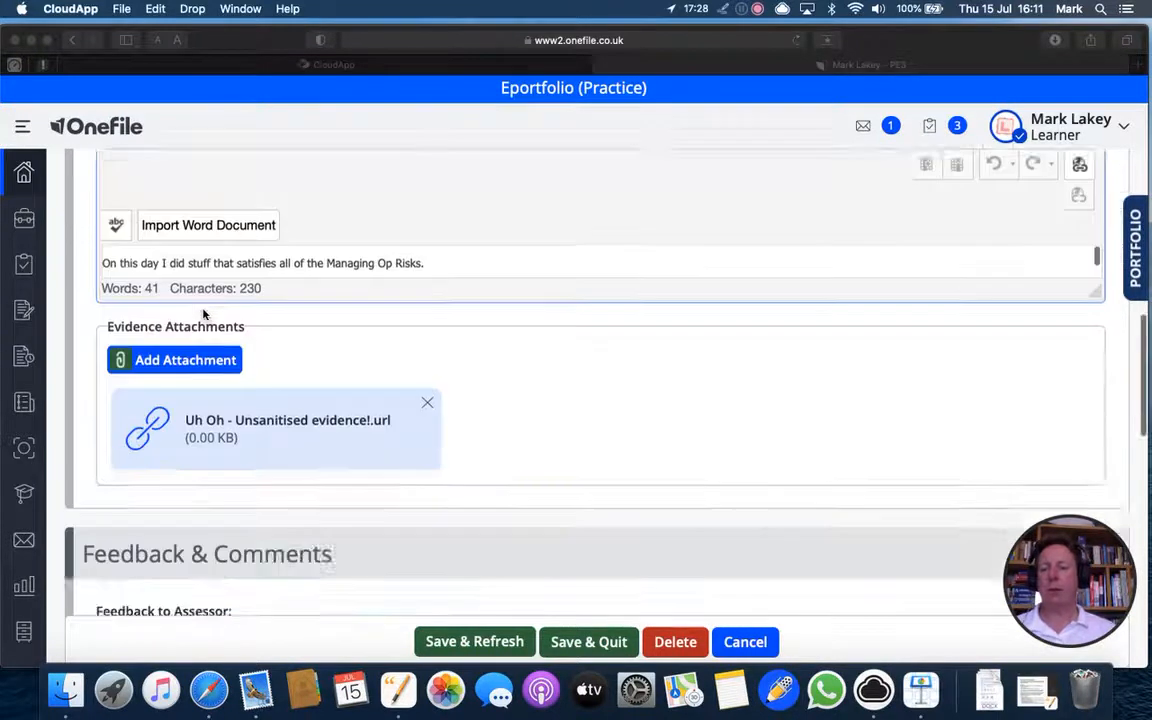
{"action": "left_click", "coordinate": [191, 389]}
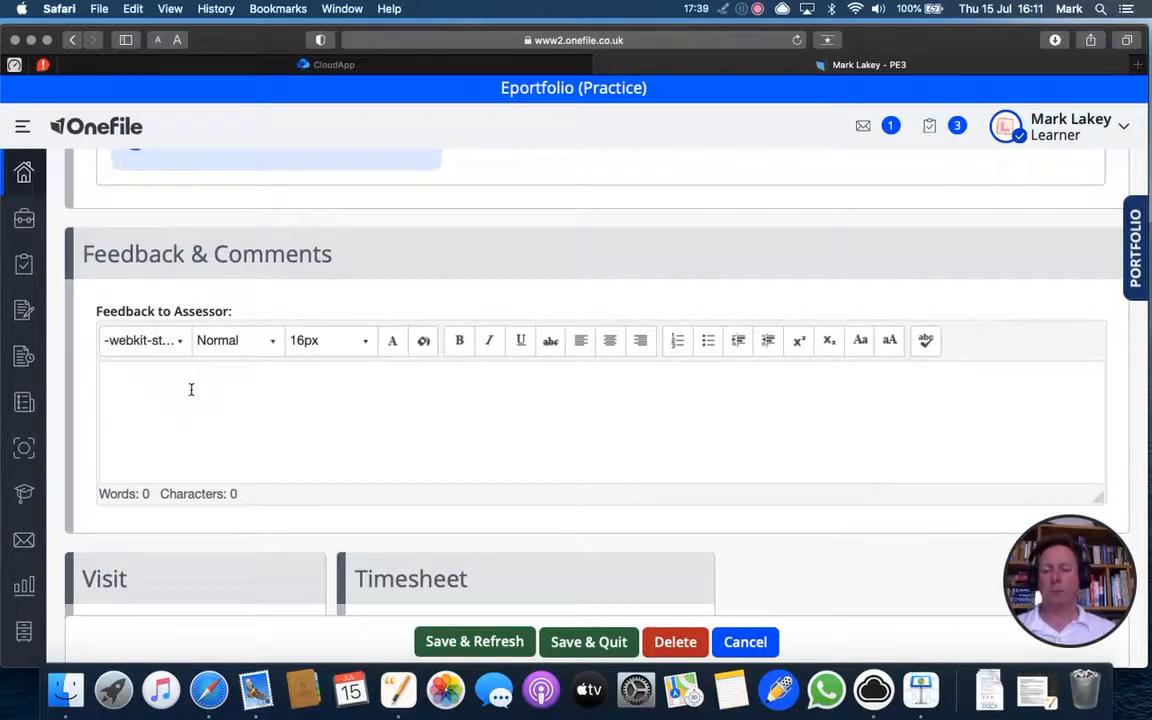
{"action": "scroll", "coordinate": [191, 389], "scroll_direction": "down", "scroll_amount": 2}
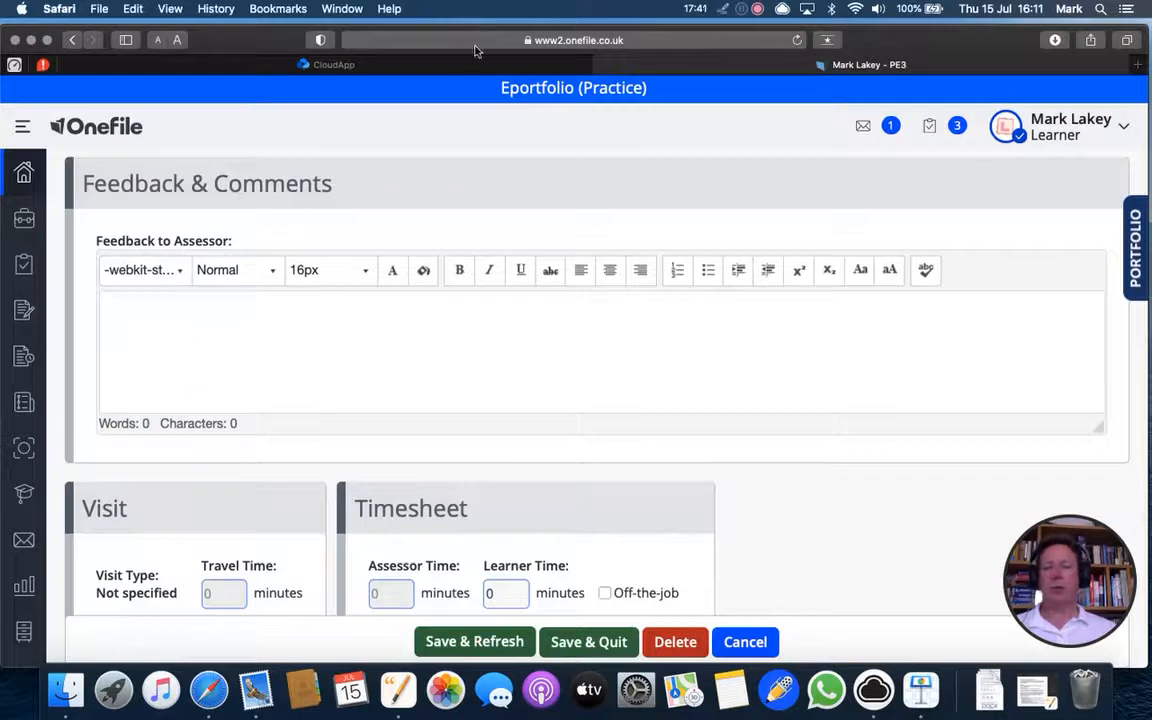
{"action": "left_click", "coordinate": [722, 9]}
{"action": "left_click", "coordinate": [704, 53]}
{"action": "left_click_drag", "start_coordinate": [228, 347], "coordinate": [470, 348]}
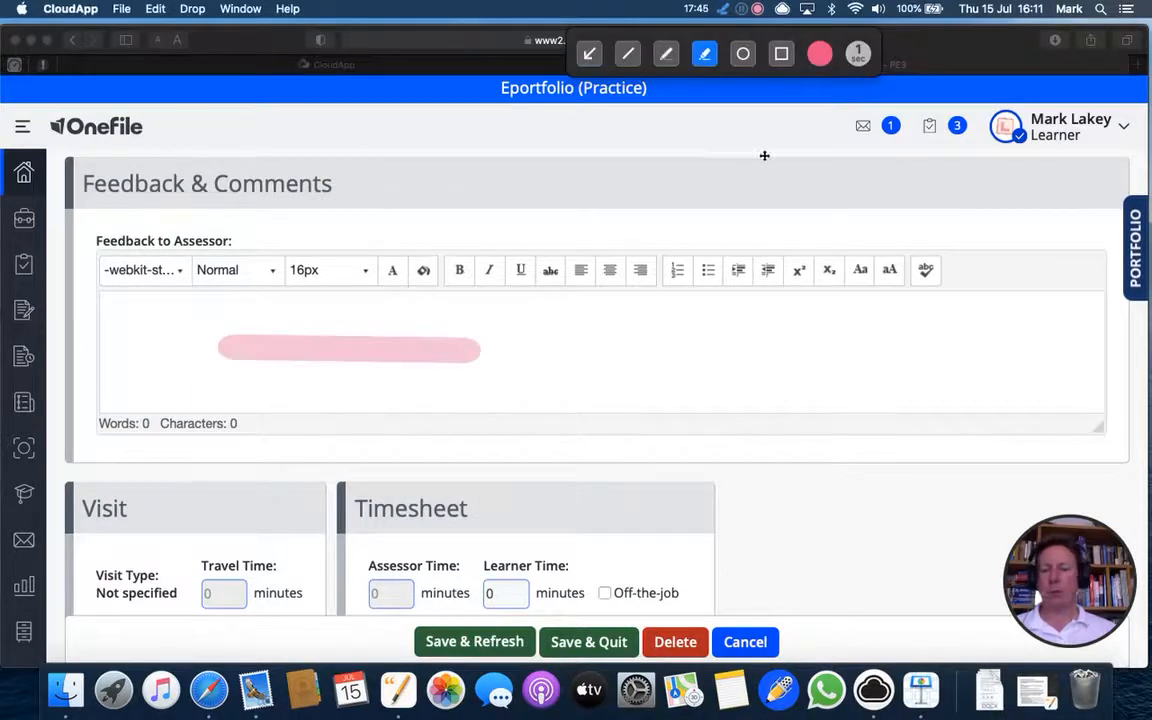
{"action": "left_click", "coordinate": [724, 11]}
- Activate the Learner Time field in the Timesheet section of the PE3 assessment
{"action": "scroll", "coordinate": [698, 359], "scroll_direction": "down", "scroll_amount": 2}
{"action": "left_click", "coordinate": [499, 489]}
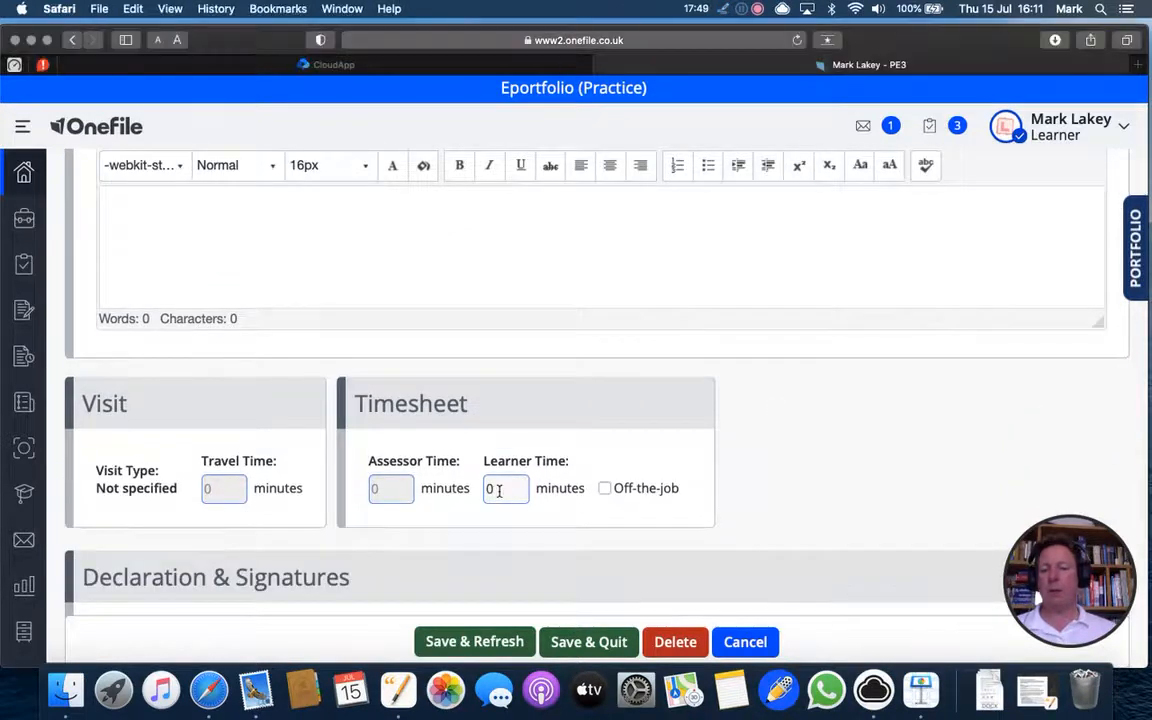
{"action": "left_click", "coordinate": [492, 491]}
- Draw annotation arrows to the signing instruction and the learner's Signed on Completion checkbox under Declaration & Signatures, and leave annotation mode
{"action": "scroll", "coordinate": [571, 563], "scroll_direction": "down", "scroll_amount": 5}
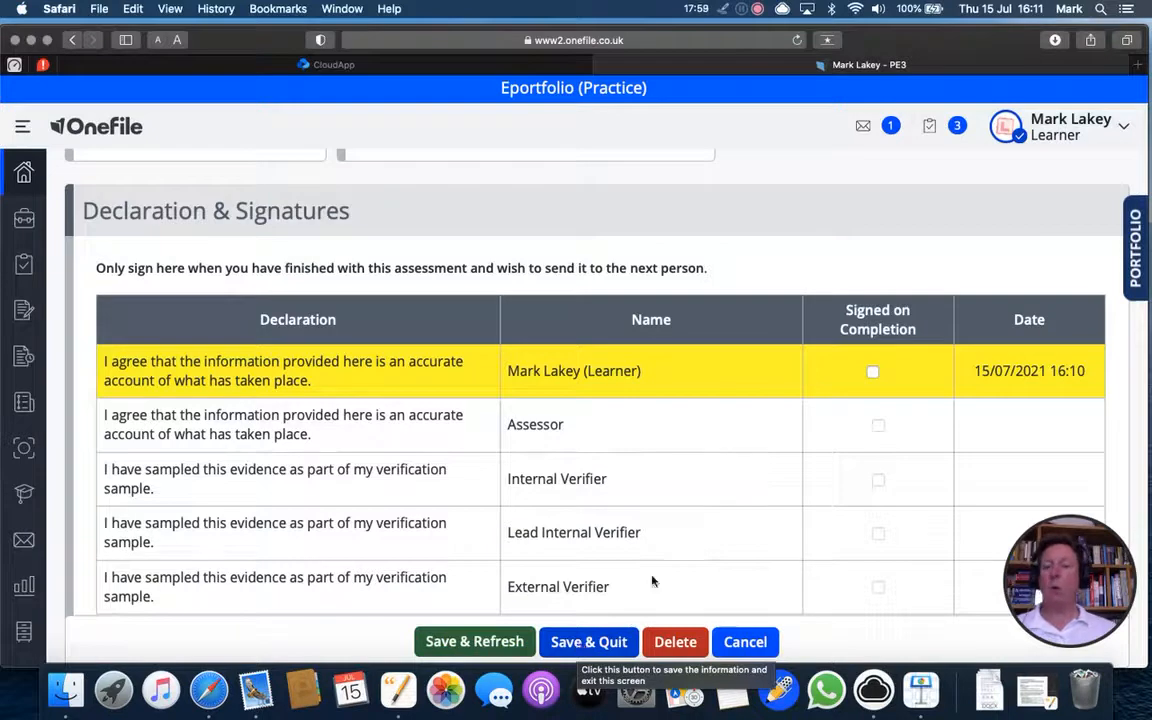
{"action": "left_click", "coordinate": [724, 9]}
{"action": "left_click", "coordinate": [589, 53]}
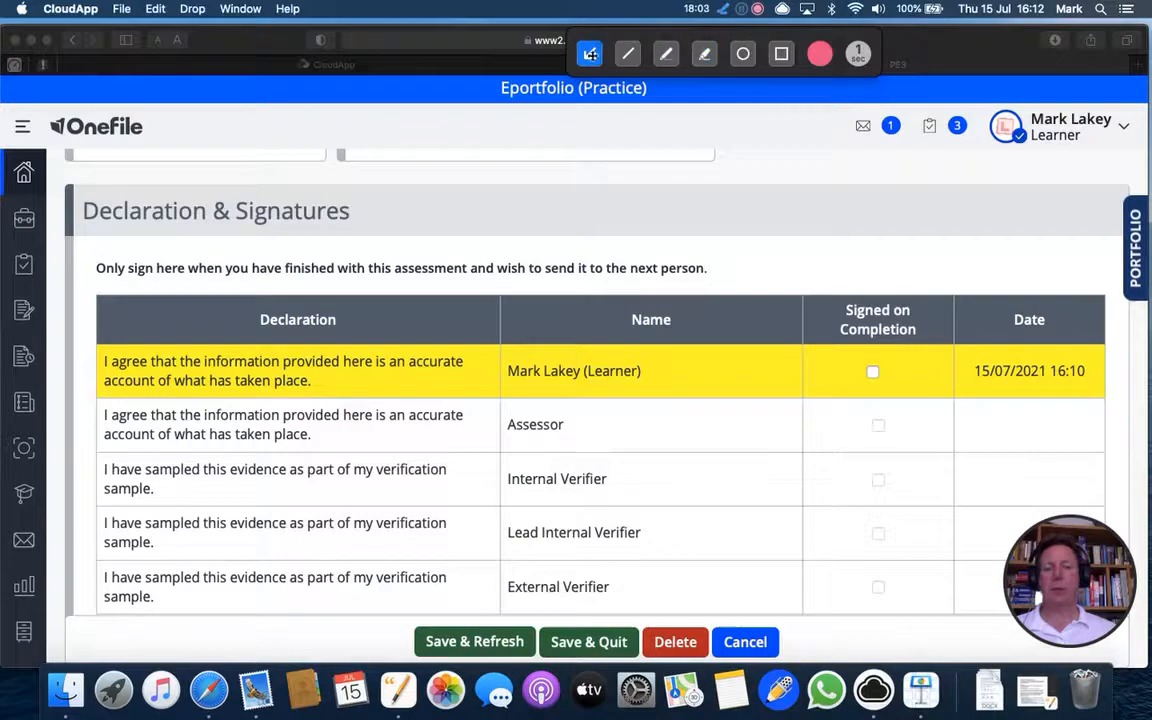
{"action": "left_click_drag", "start_coordinate": [551, 194], "coordinate": [453, 257]}
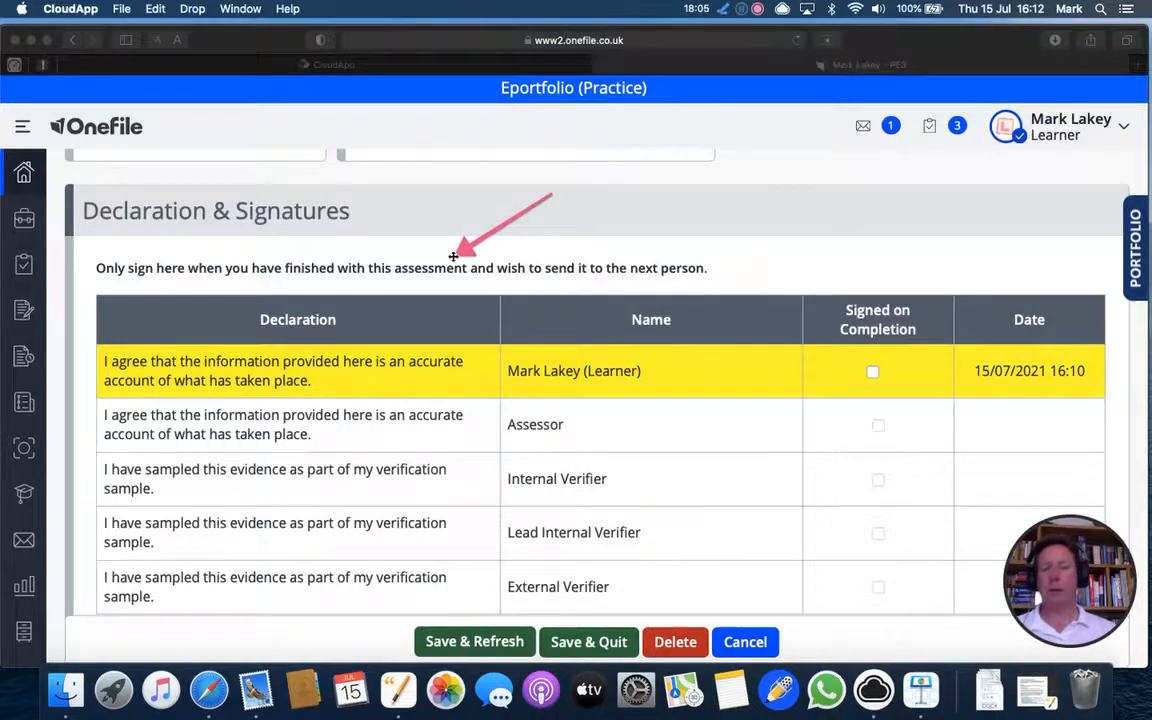
{"action": "left_click_drag", "start_coordinate": [940, 297], "coordinate": [878, 364]}
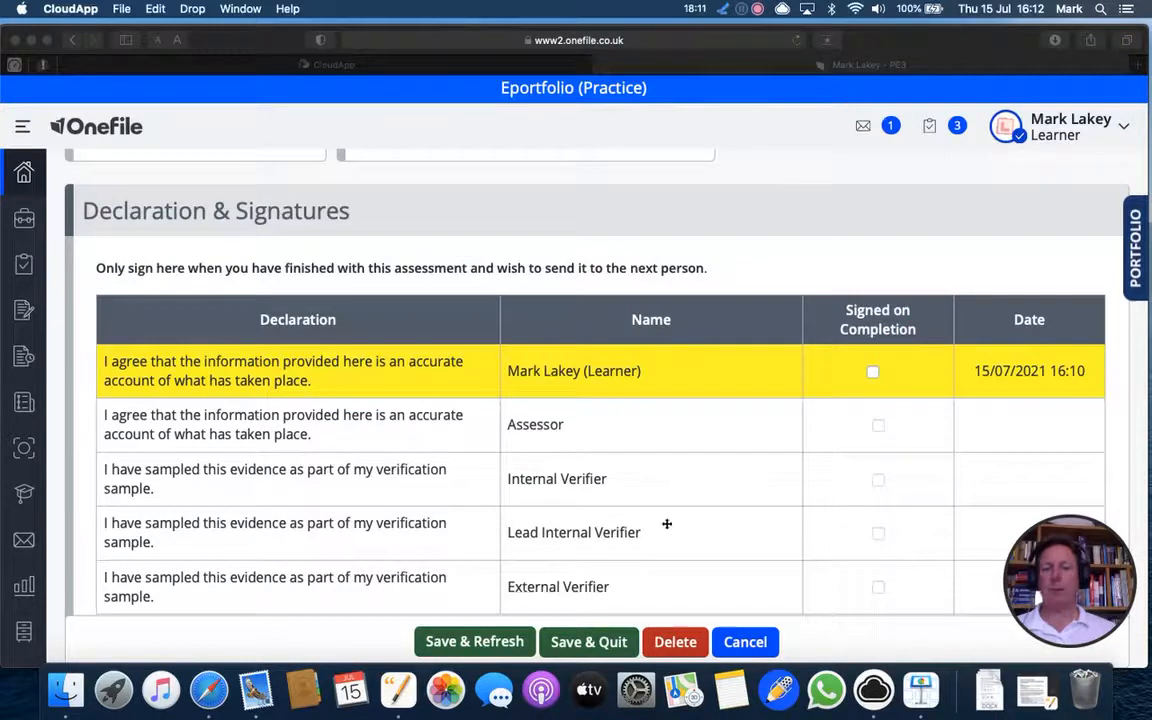
{"action": "left_click", "coordinate": [725, 16]}
{"action": "left_click", "coordinate": [725, 16]}
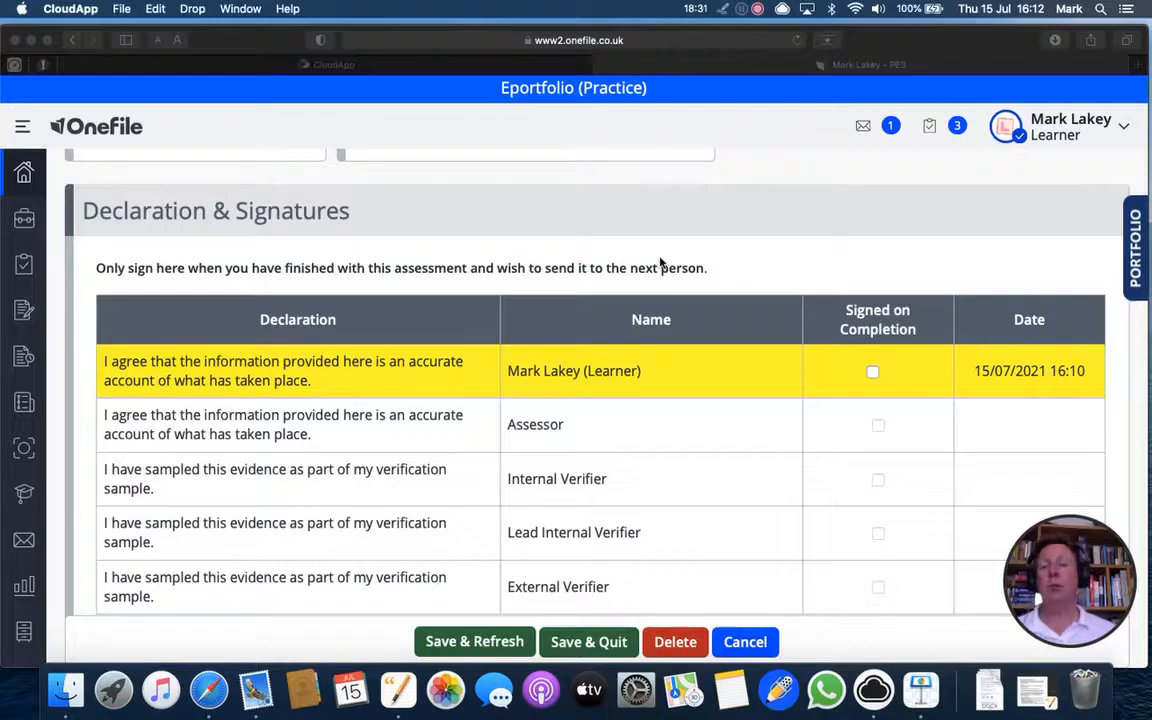
- Review the PE3 assessment from its Criteria through the Evidence, Feedback and Timesheet sections to the learner's declaration
{"action": "scroll", "coordinate": [660, 263], "scroll_direction": "up", "scroll_amount": 15}
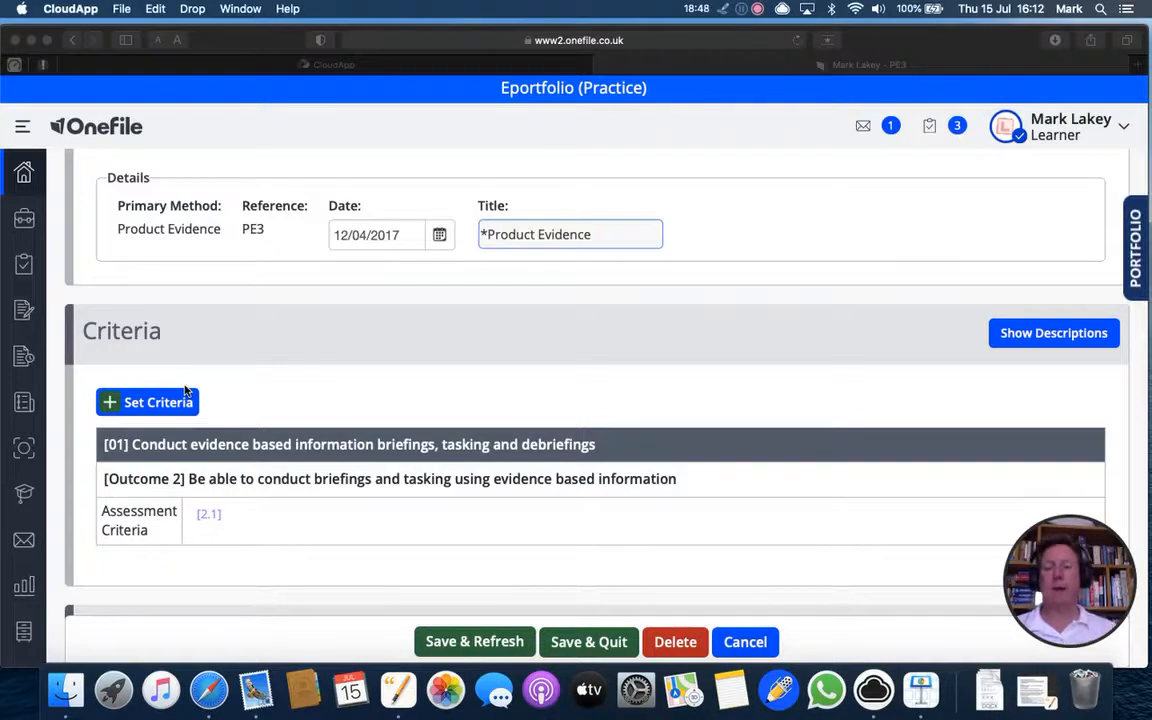
{"action": "scroll", "coordinate": [646, 463], "scroll_direction": "down", "scroll_amount": 2}
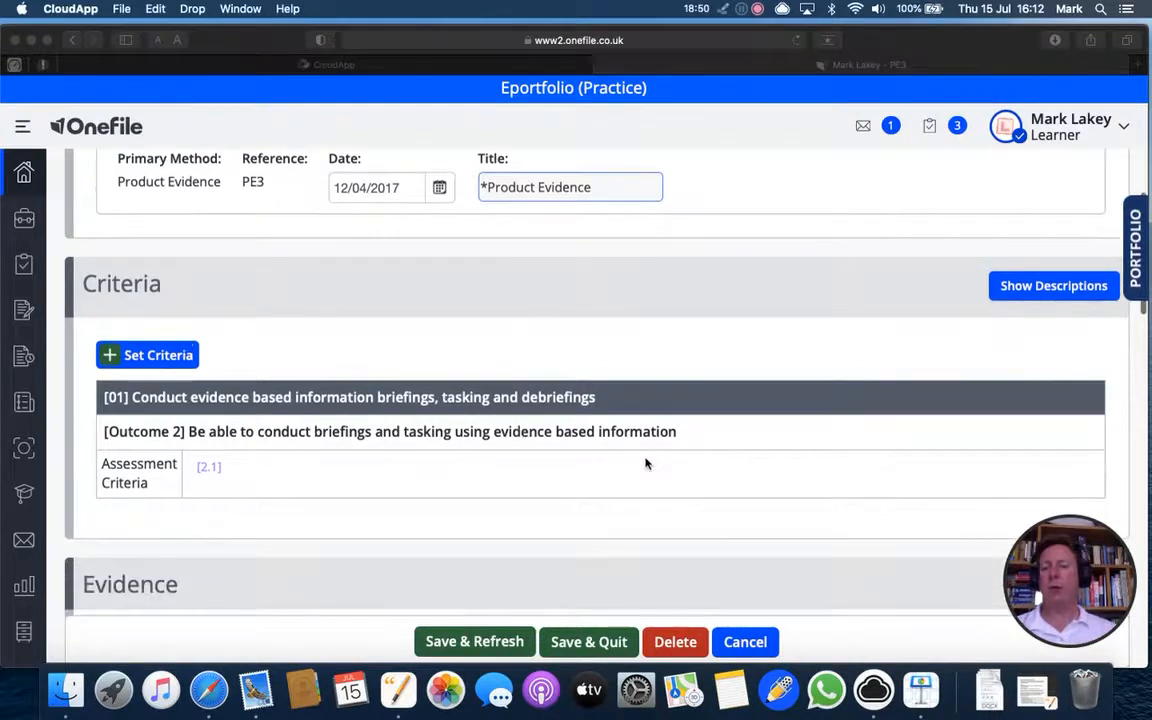
{"action": "scroll", "coordinate": [646, 463], "scroll_direction": "down", "scroll_amount": 8}
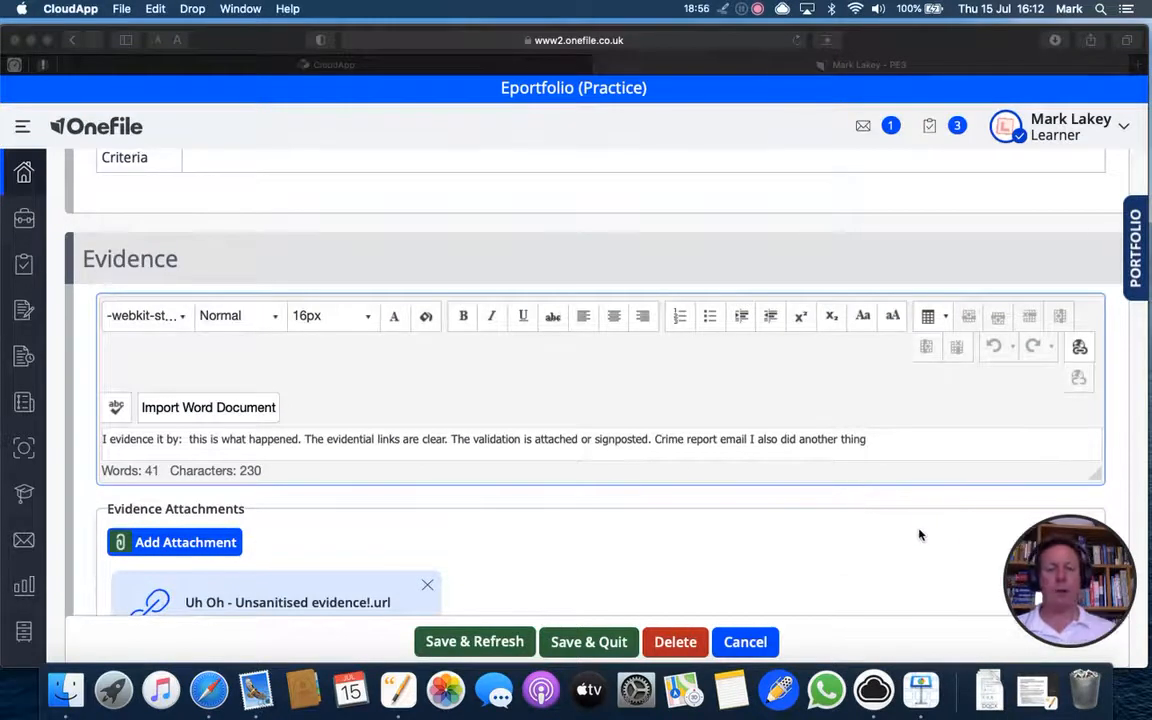
{"action": "scroll", "coordinate": [920, 535], "scroll_direction": "down", "scroll_amount": 8}
{"action": "scroll", "coordinate": [920, 535], "scroll_direction": "down", "scroll_amount": 4}
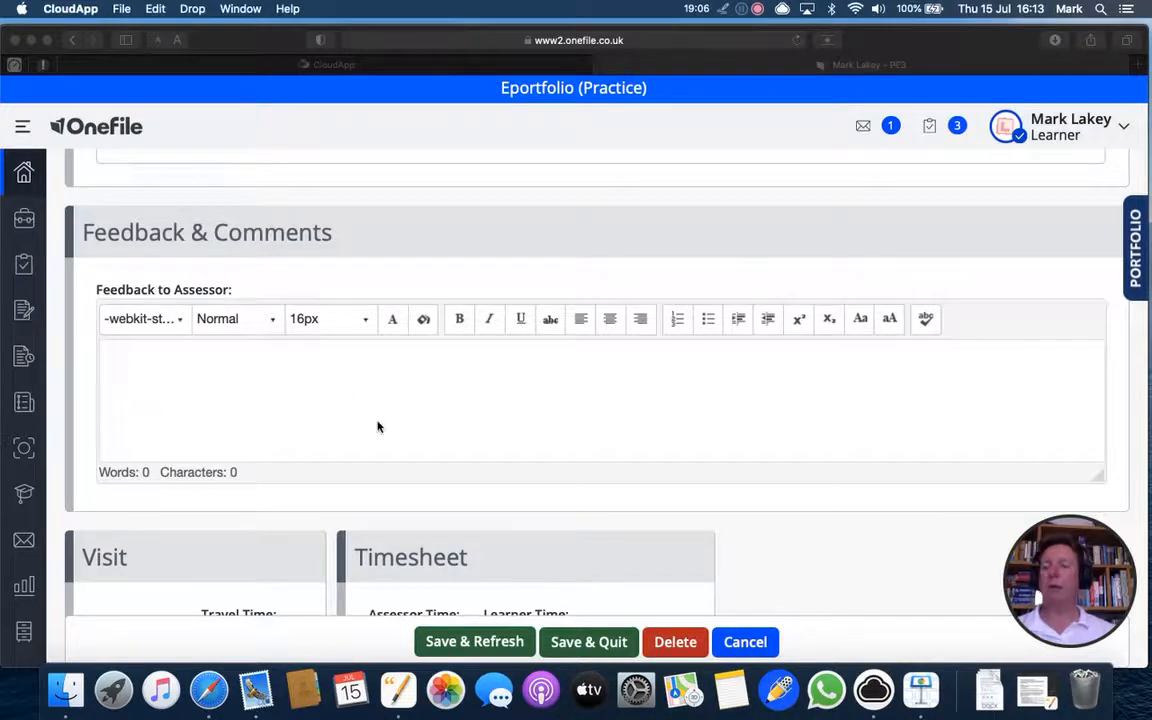
{"action": "scroll", "coordinate": [378, 427], "scroll_direction": "down", "scroll_amount": 2}
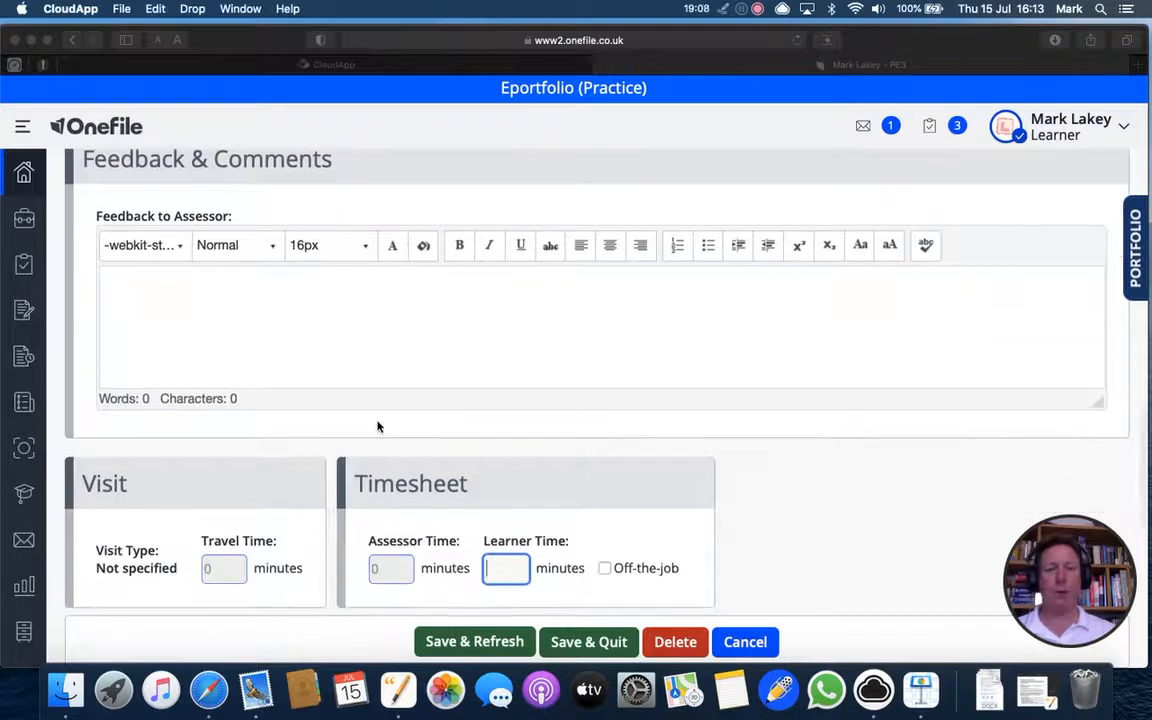
{"action": "scroll", "coordinate": [557, 403], "scroll_direction": "down", "scroll_amount": 3}
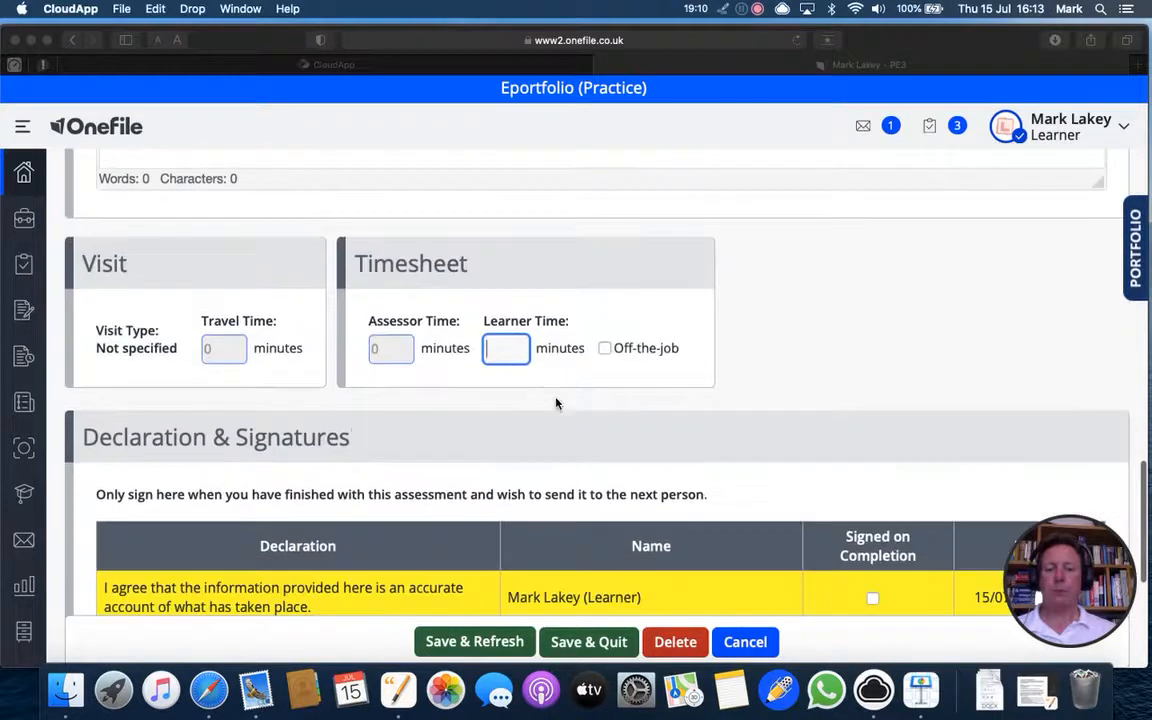
{"action": "scroll", "coordinate": [571, 429], "scroll_direction": "down", "scroll_amount": 3}
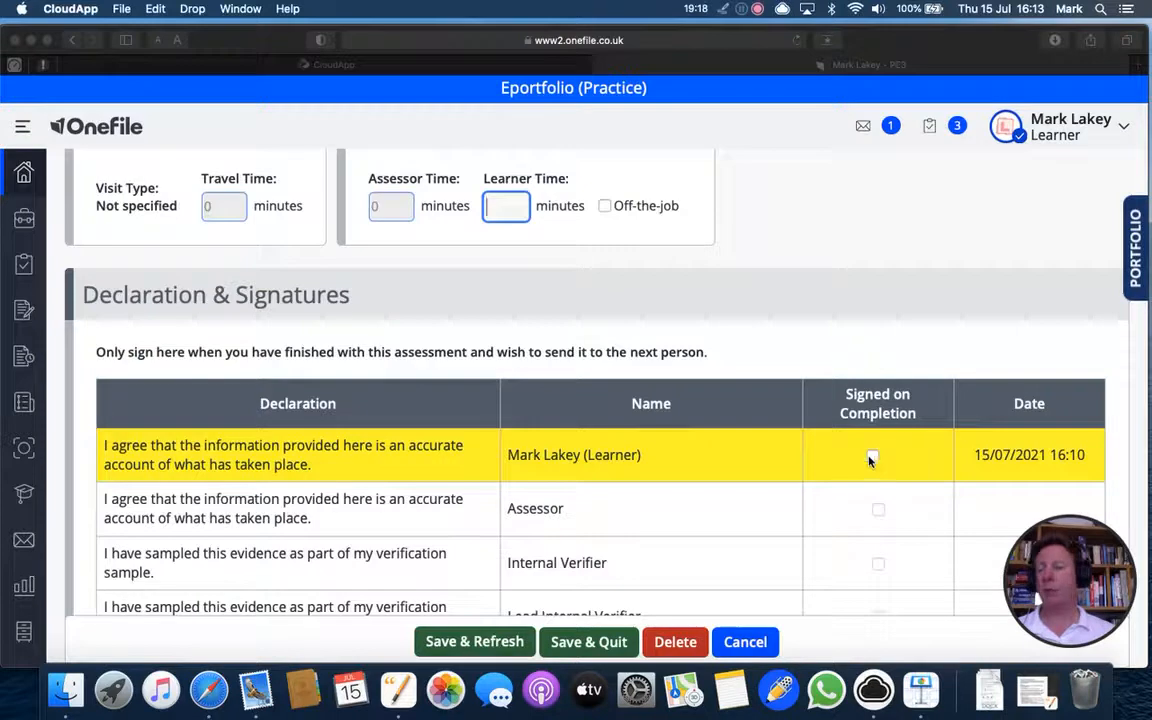
- Save the PE3 assessment without signing it and exit to the Assessments list
{"action": "left_click", "coordinate": [603, 648]}
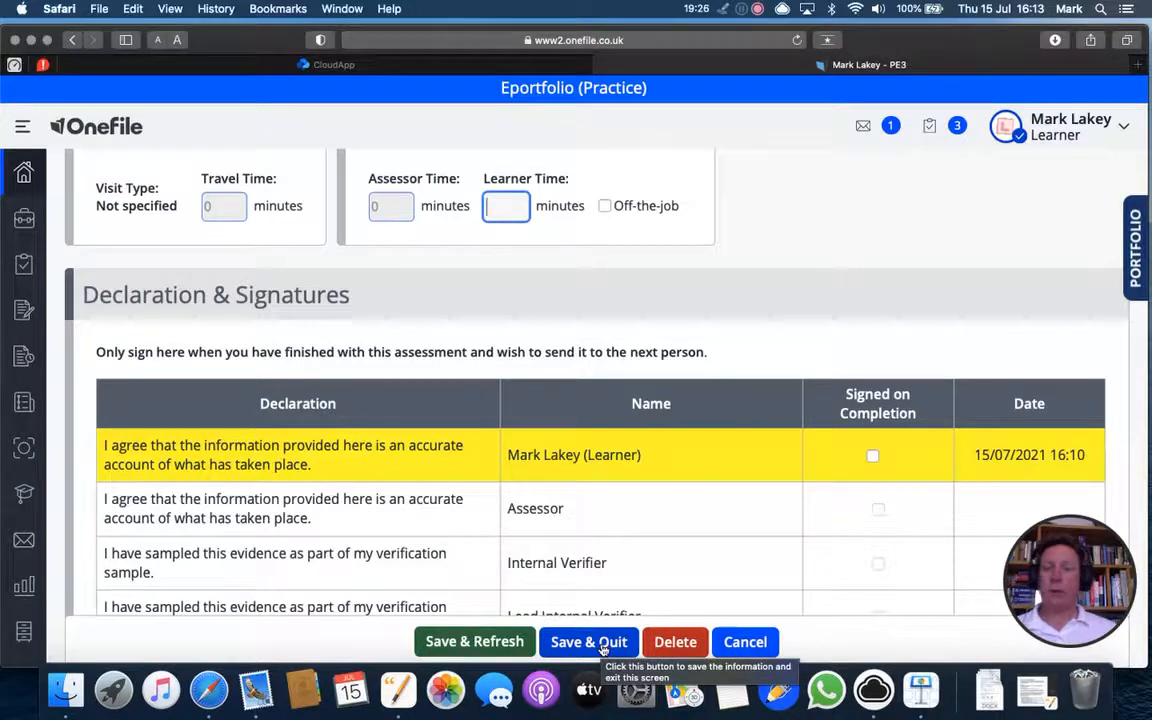
{"action": "left_click", "coordinate": [598, 645]}
{"action": "left_click", "coordinate": [721, 387]}
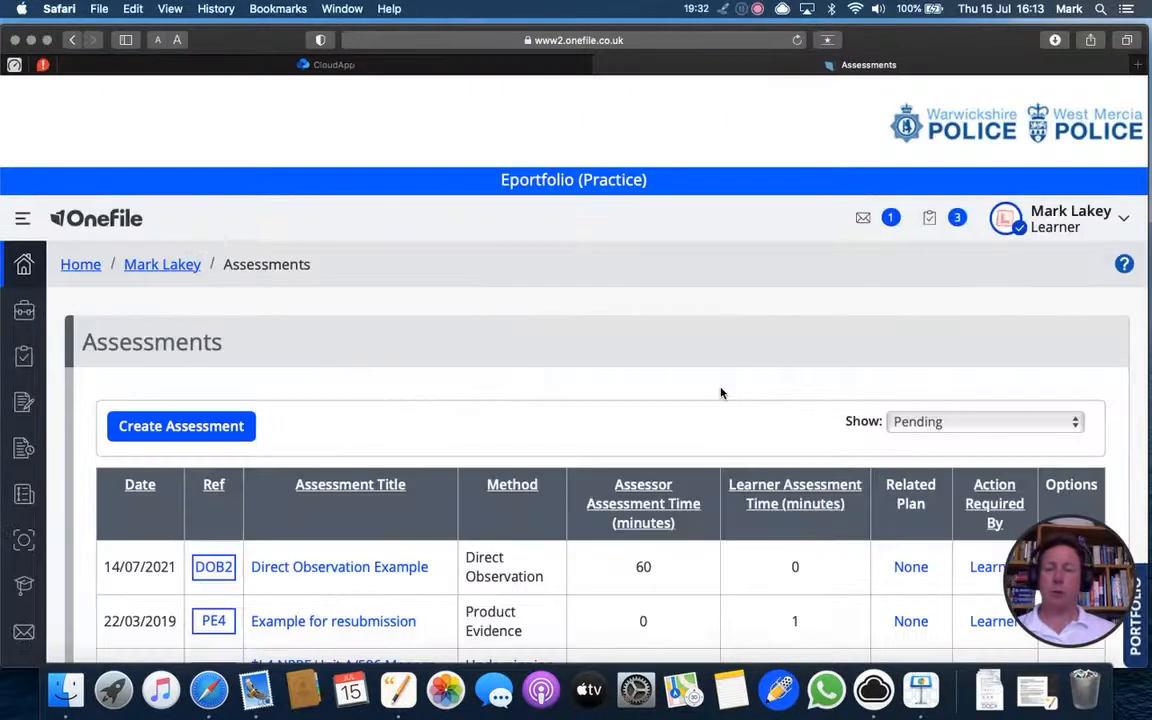
- Draw an annotation arrow to the Direct Observation Example title in the list of pending assessments
{"action": "scroll", "coordinate": [721, 393], "scroll_direction": "down", "scroll_amount": 5}
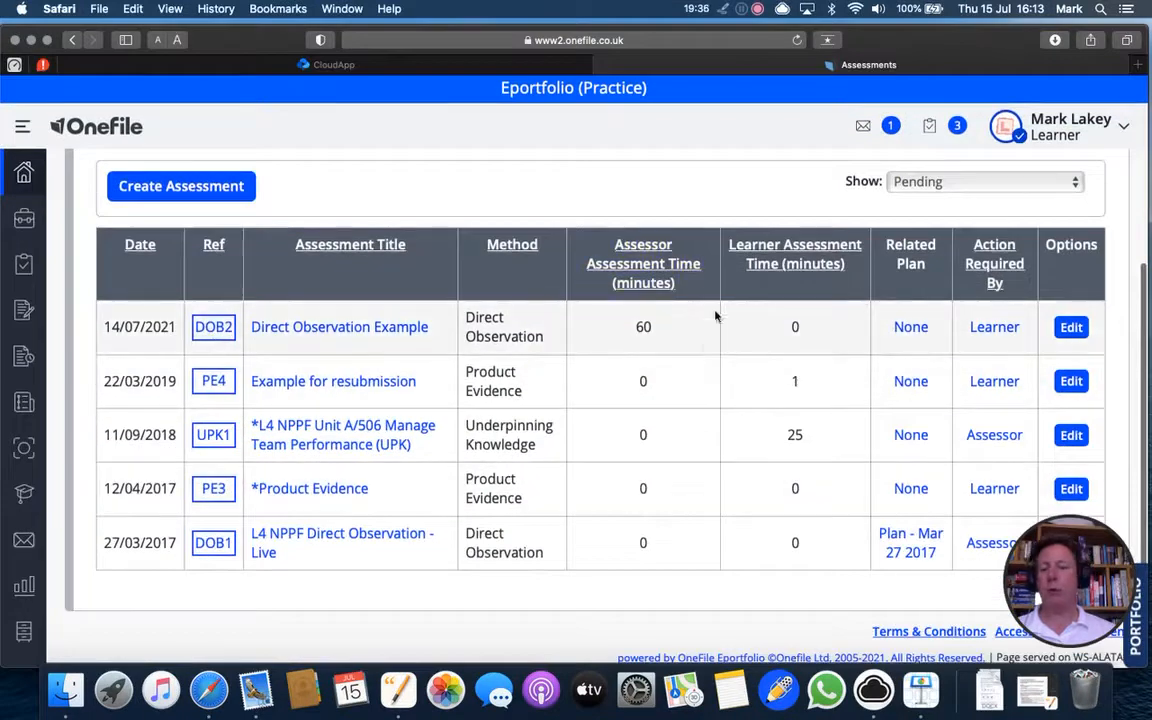
{"action": "scroll", "coordinate": [707, 347], "scroll_direction": "down", "scroll_amount": 1}
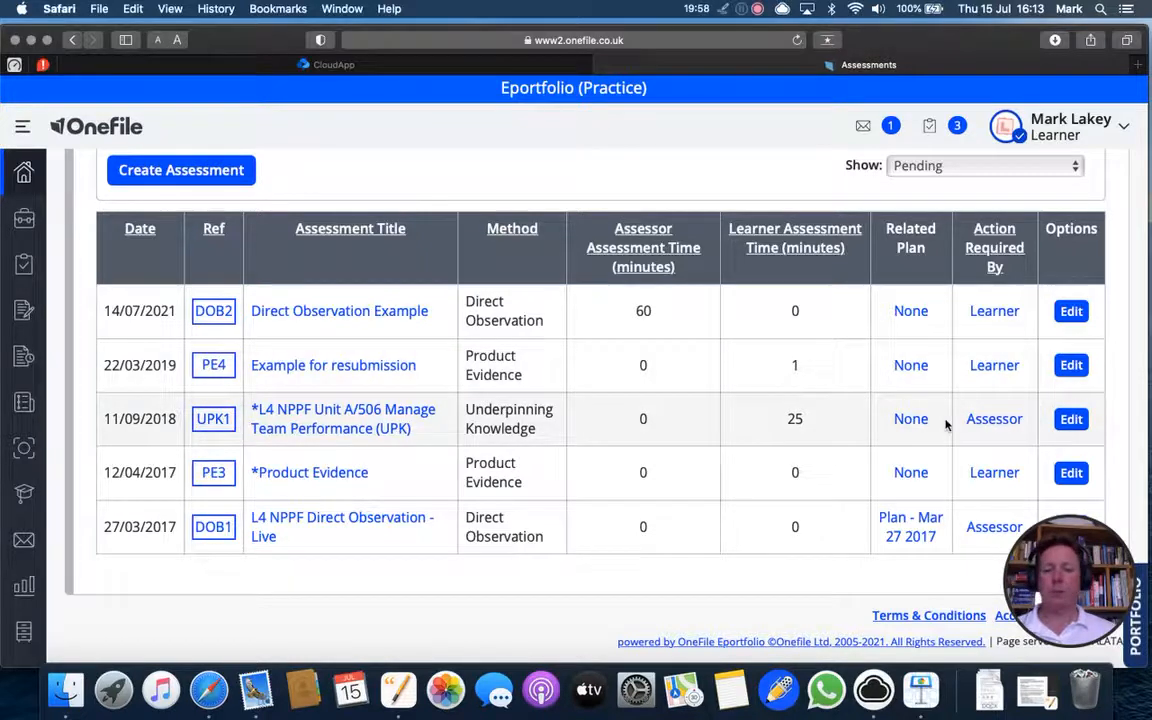
{"action": "left_click", "coordinate": [651, 9]}
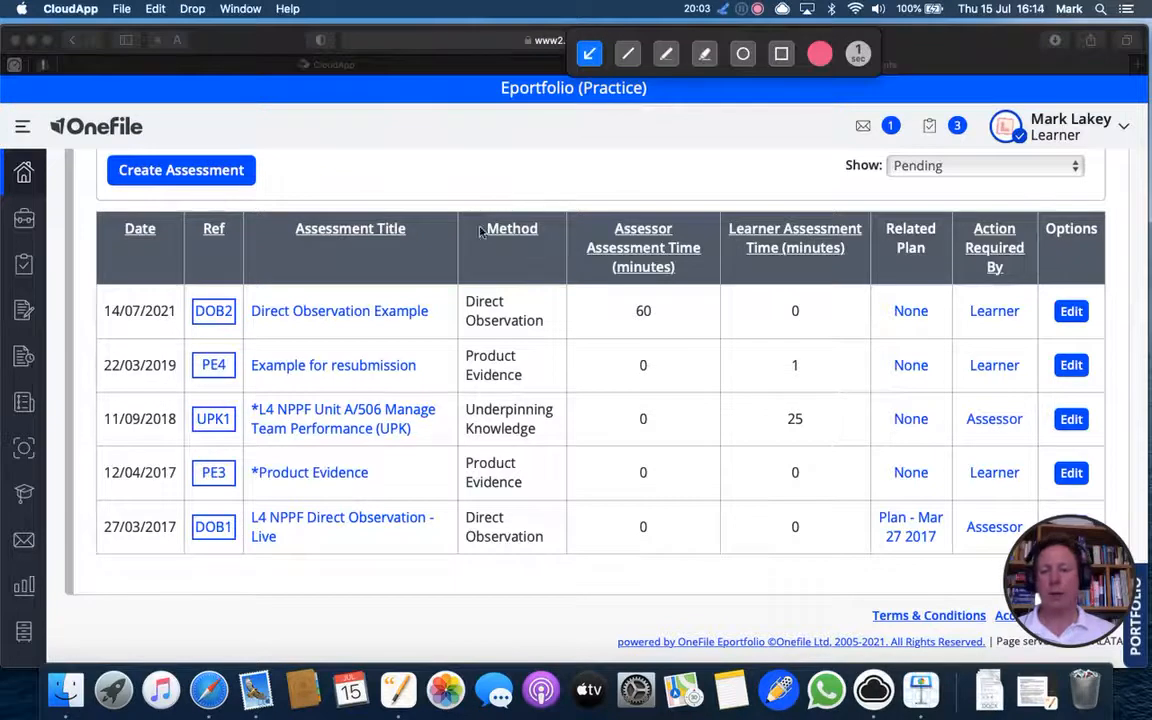
{"action": "left_click_drag", "start_coordinate": [472, 210], "coordinate": [322, 294]}
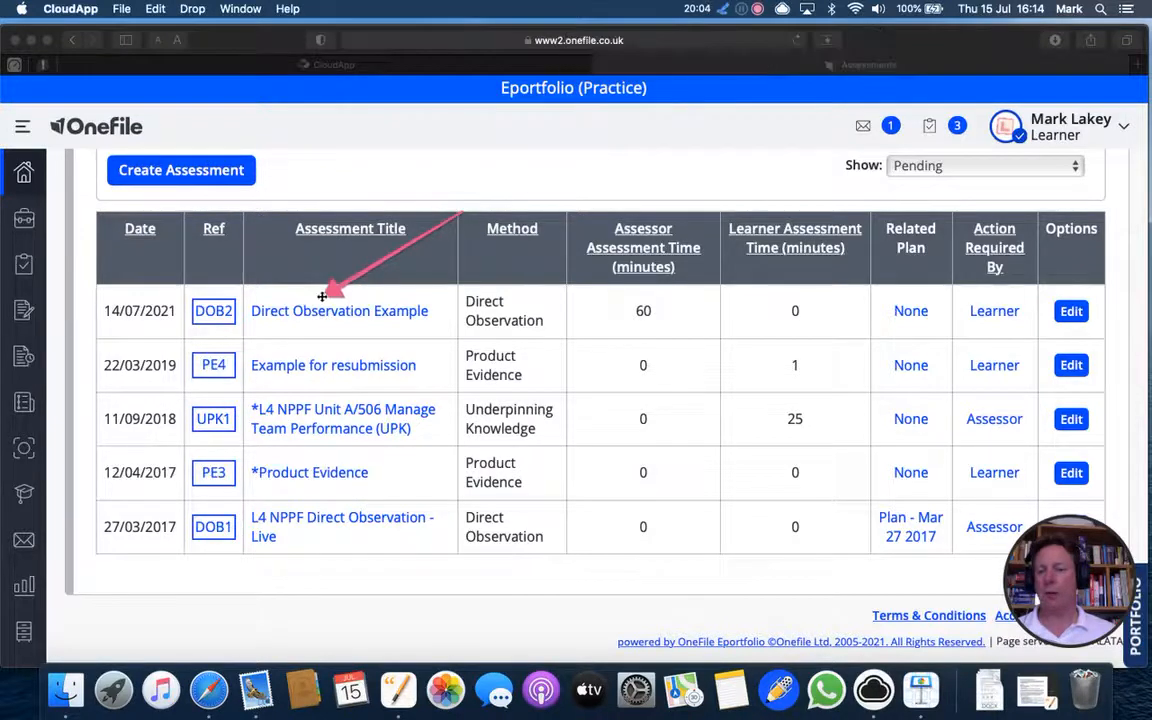
- Draw annotation arrows to the Assessor Assessment Time and Action Required By entries in the DOB2 row
{"action": "left_click", "coordinate": [723, 11]}
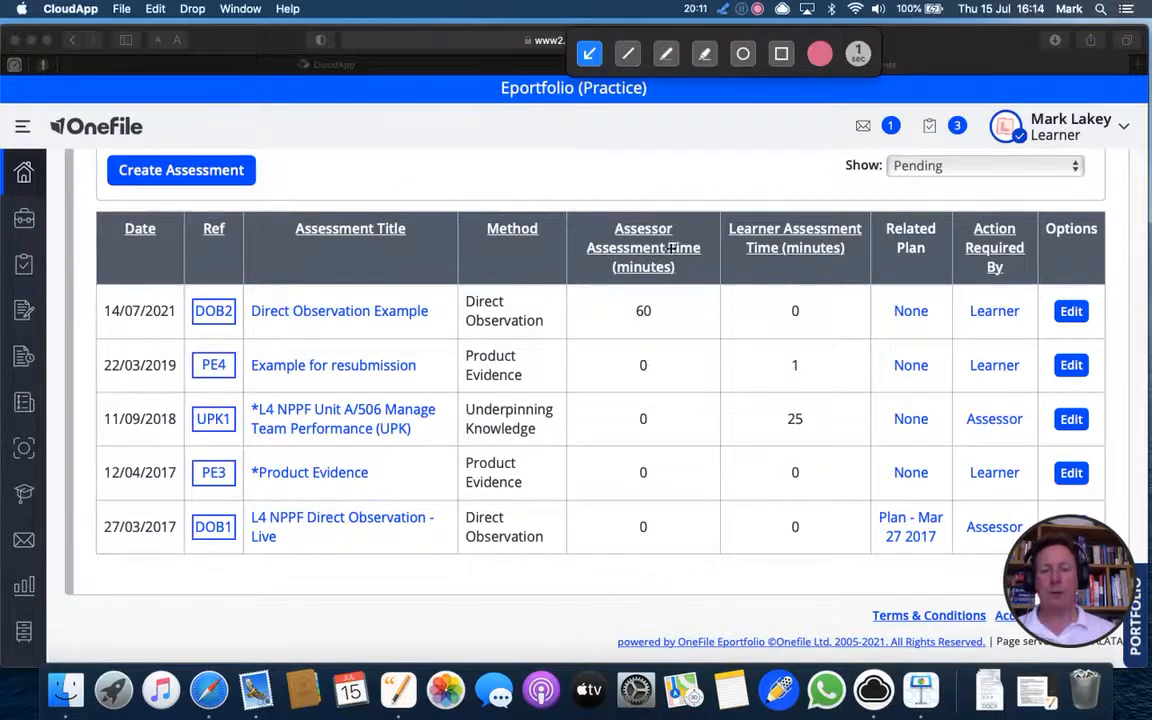
{"action": "left_click_drag", "start_coordinate": [697, 227], "coordinate": [660, 289]}
{"action": "left_click_drag", "start_coordinate": [1040, 189], "coordinate": [984, 306]}
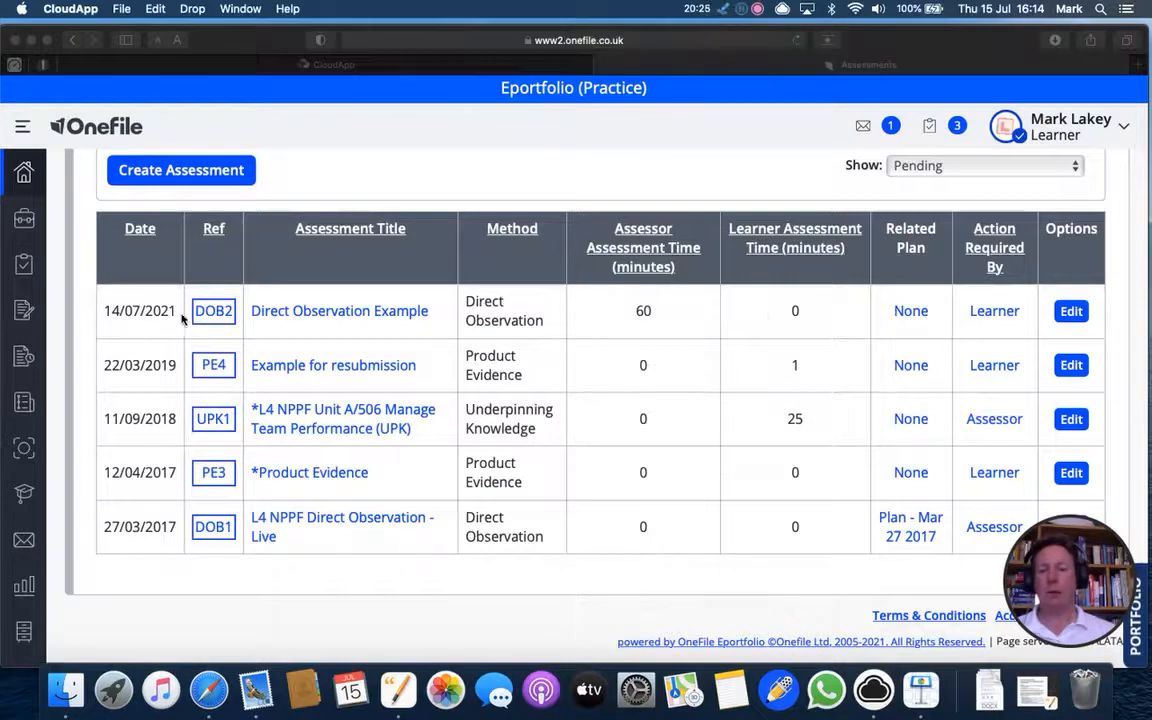
- Open the Direct Observation Example assessment and go to its Criteria section
{"action": "double_click", "coordinate": [279, 316]}
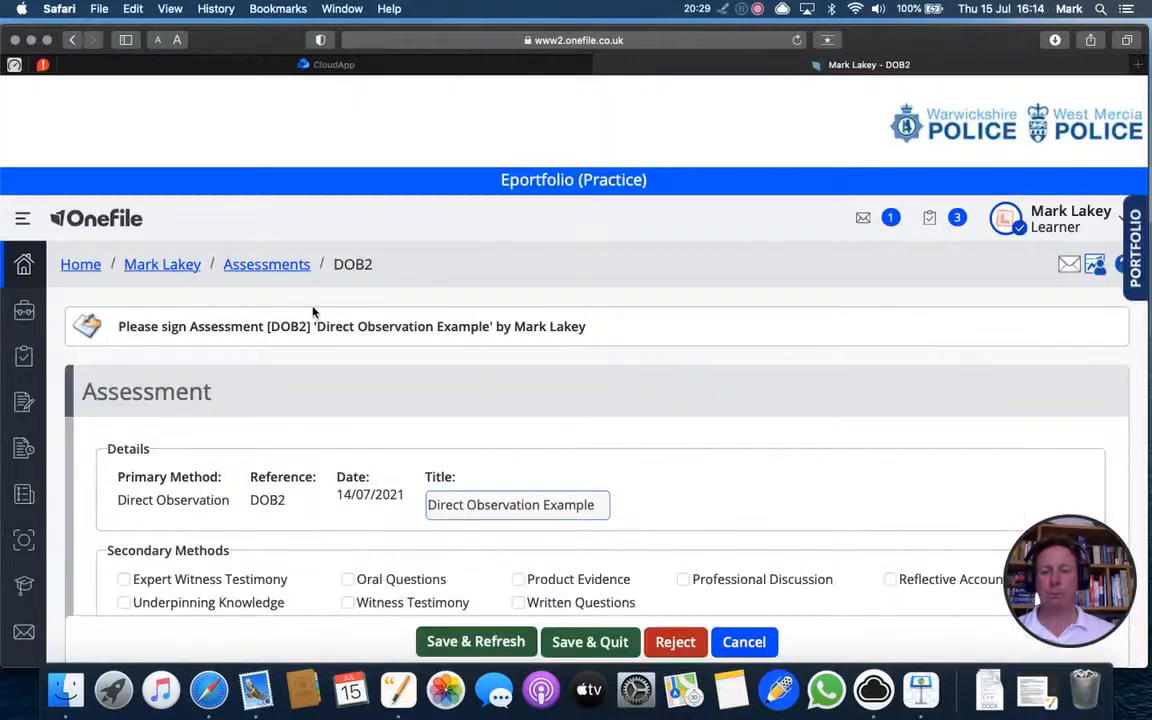
{"action": "scroll", "coordinate": [312, 312], "scroll_direction": "down", "scroll_amount": 3}
{"action": "scroll", "coordinate": [312, 312], "scroll_direction": "up", "scroll_amount": 3}
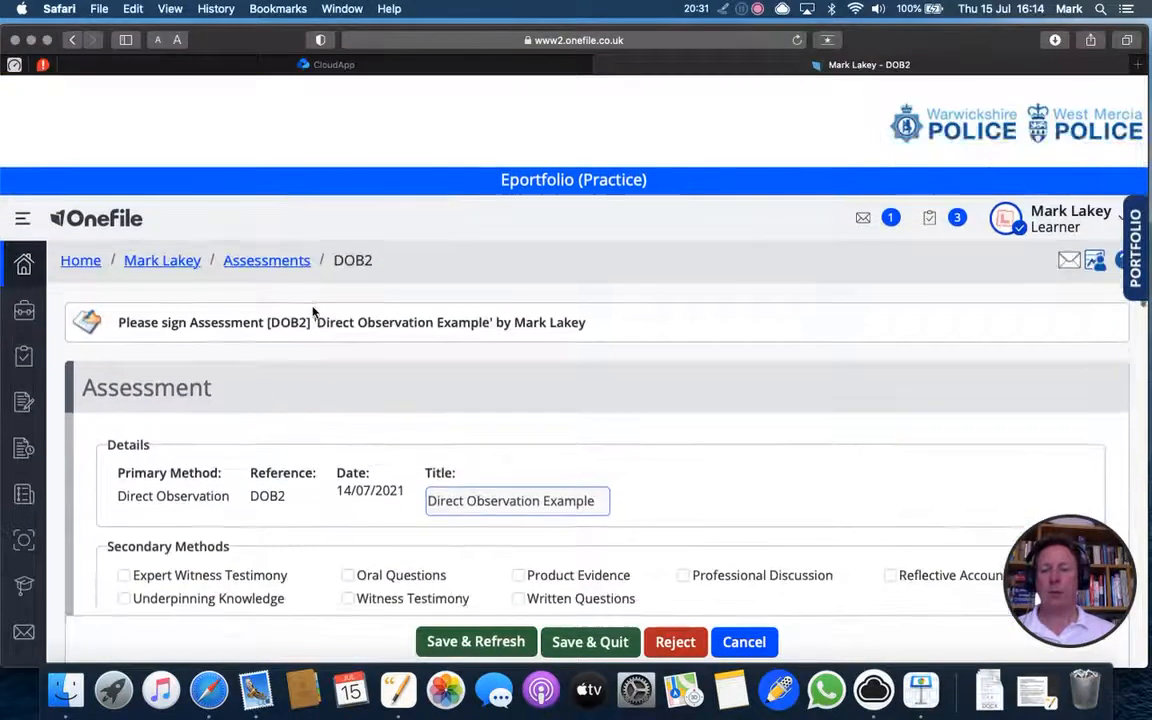
{"action": "scroll", "coordinate": [312, 312], "scroll_direction": "down", "scroll_amount": 2}
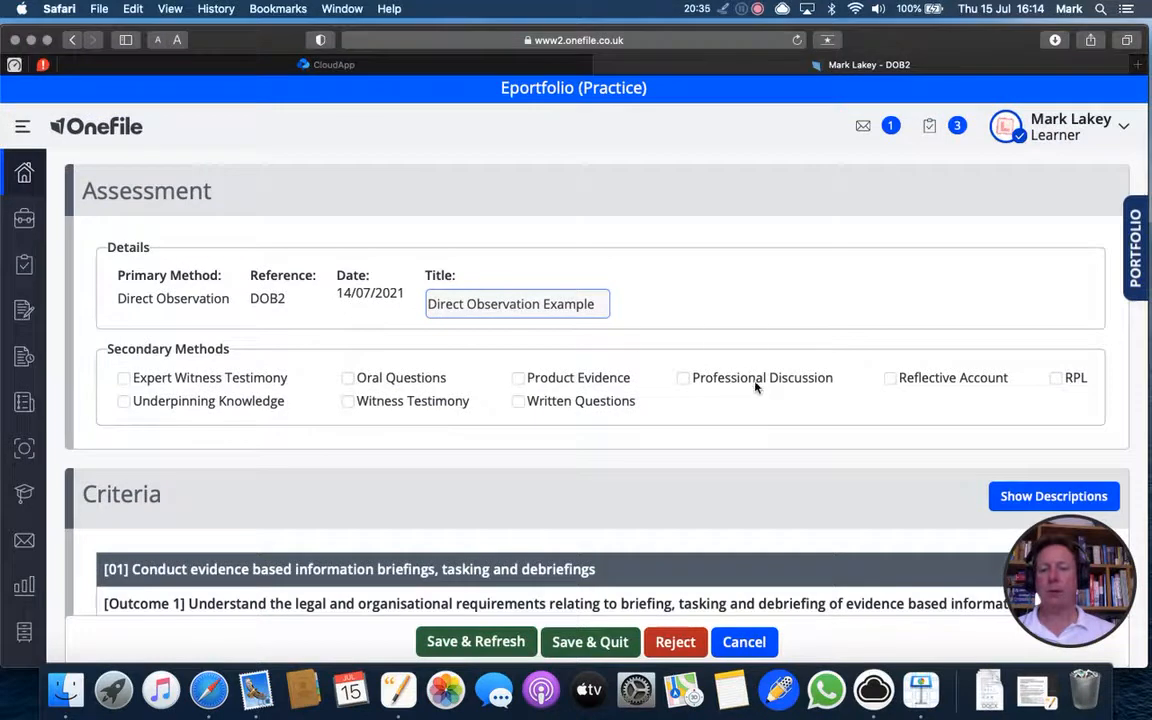
{"action": "scroll", "coordinate": [755, 386], "scroll_direction": "down", "scroll_amount": 5}
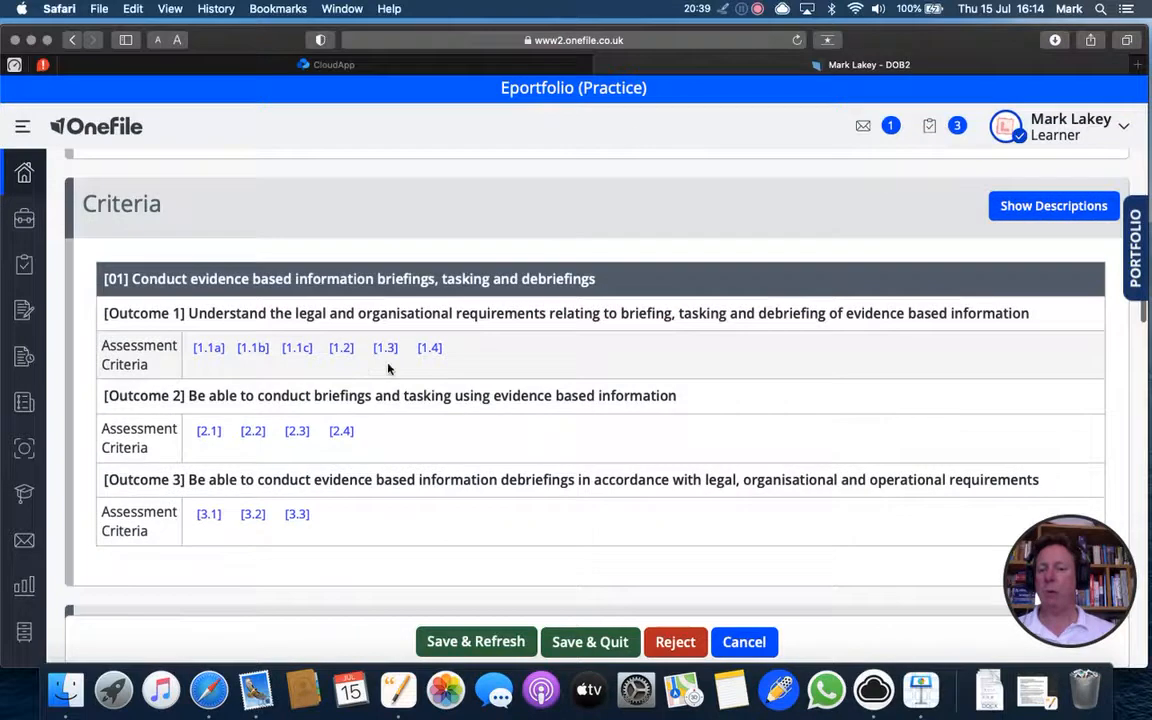
- Draw annotation arrows to the criteria references of Outcomes 1, 2 and 3 in DOB2, and leave annotation mode
{"action": "key", "text": "super+shift+a"}
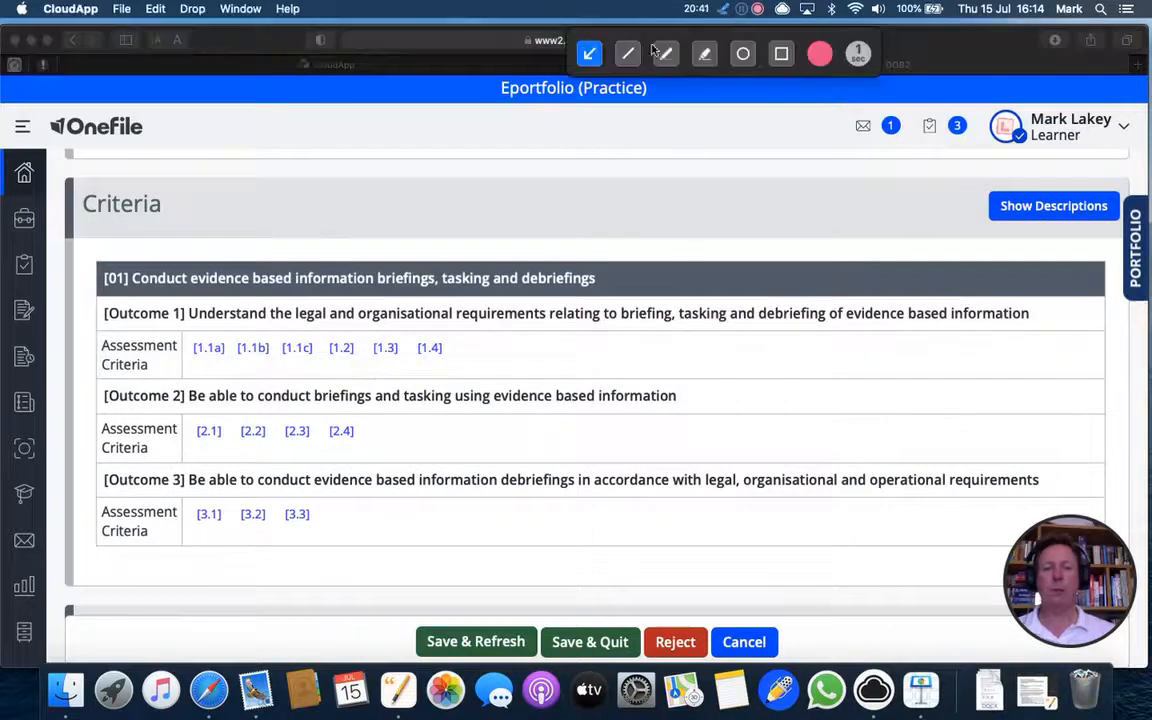
{"action": "left_click_drag", "start_coordinate": [541, 175], "coordinate": [342, 345]}
{"action": "left_click_drag", "start_coordinate": [528, 396], "coordinate": [355, 441]}
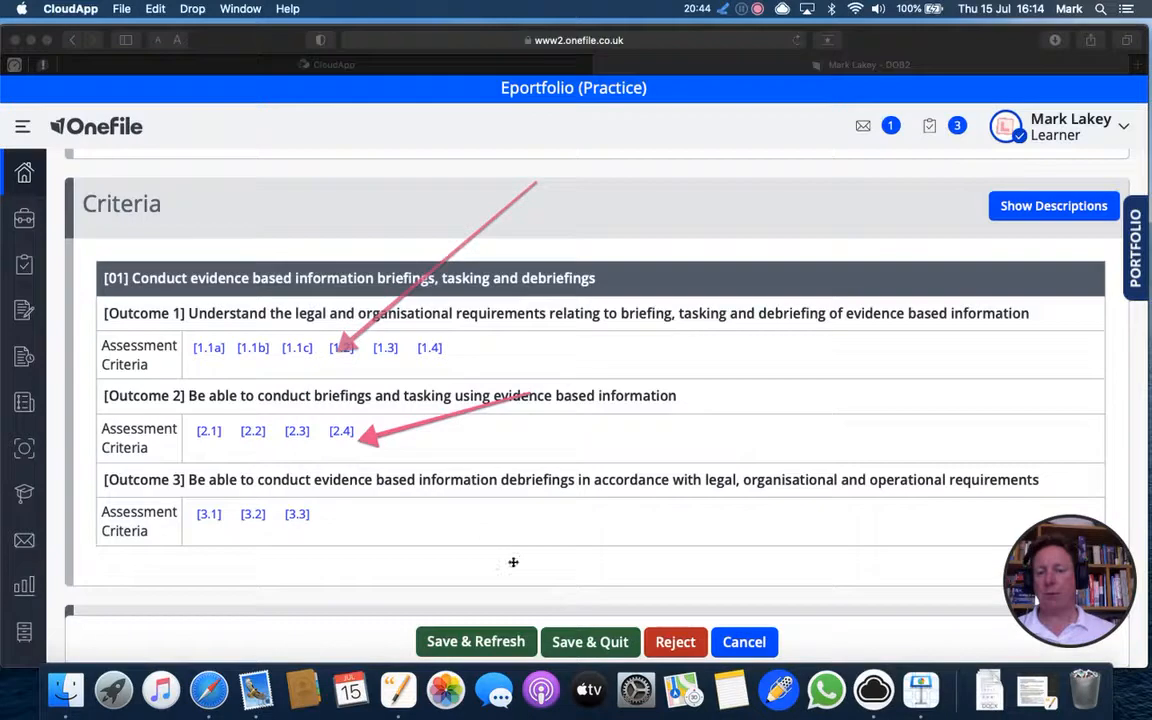
{"action": "left_click_drag", "start_coordinate": [497, 540], "coordinate": [330, 526]}
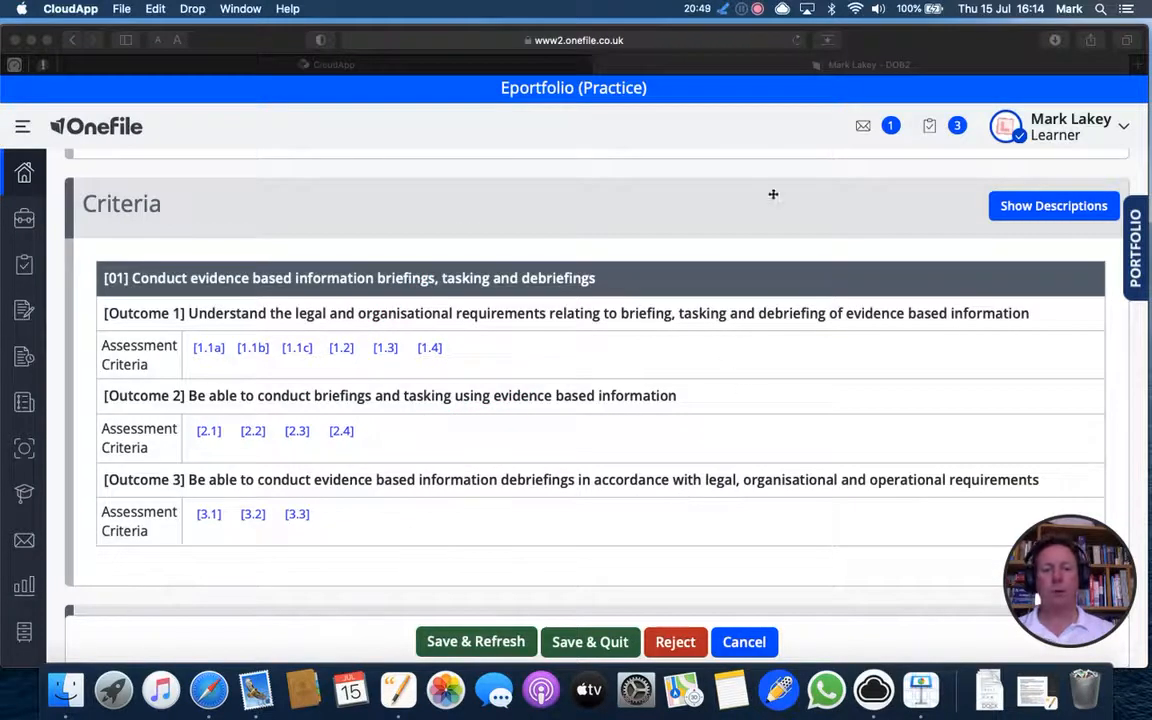
{"action": "left_click", "coordinate": [725, 10]}
{"action": "left_click", "coordinate": [725, 10]}
- Examine the assessor's evidence text and attachments in DOB2, comparing them with the listed criteria, and continue towards Feedback & Comments
{"action": "scroll", "coordinate": [698, 314], "scroll_direction": "down", "scroll_amount": 10}
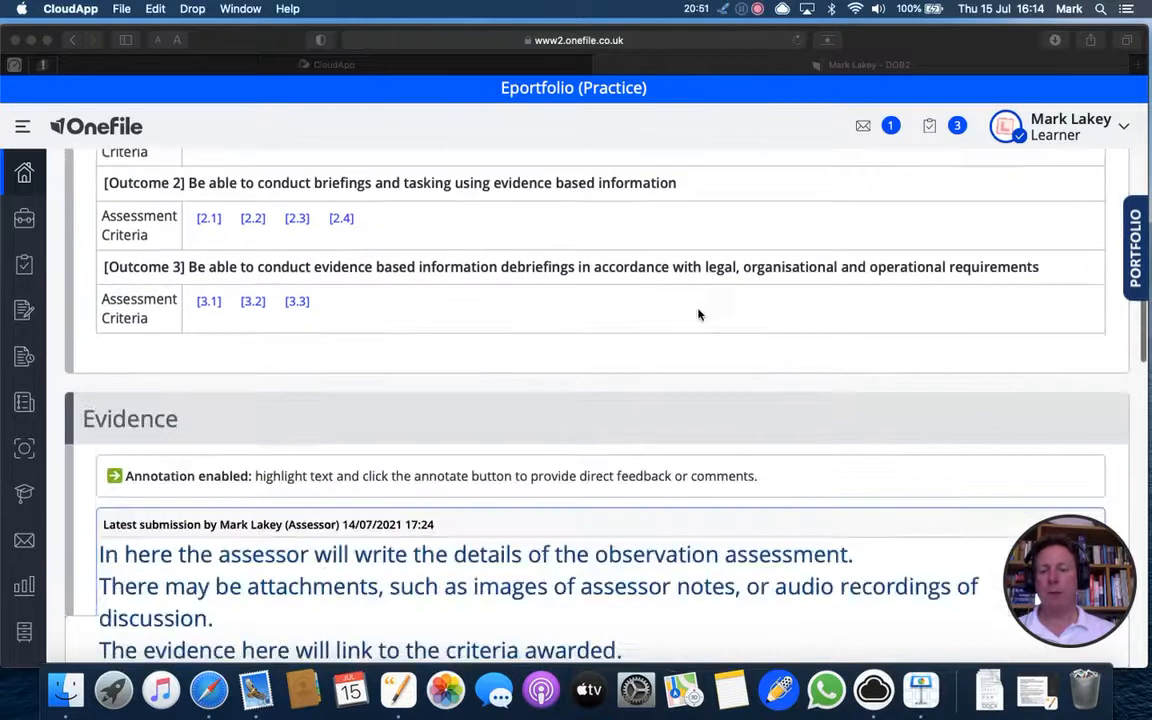
{"action": "scroll", "coordinate": [698, 314], "scroll_direction": "down", "scroll_amount": 1}
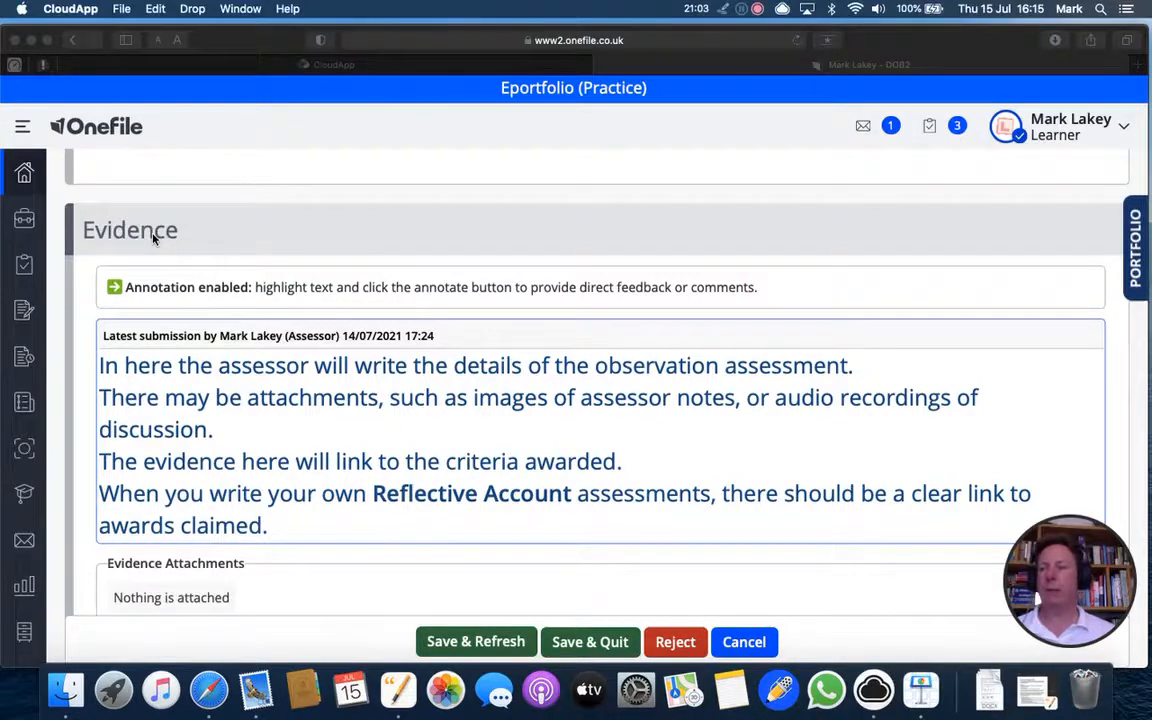
{"action": "scroll", "coordinate": [153, 236], "scroll_direction": "up", "scroll_amount": 5}
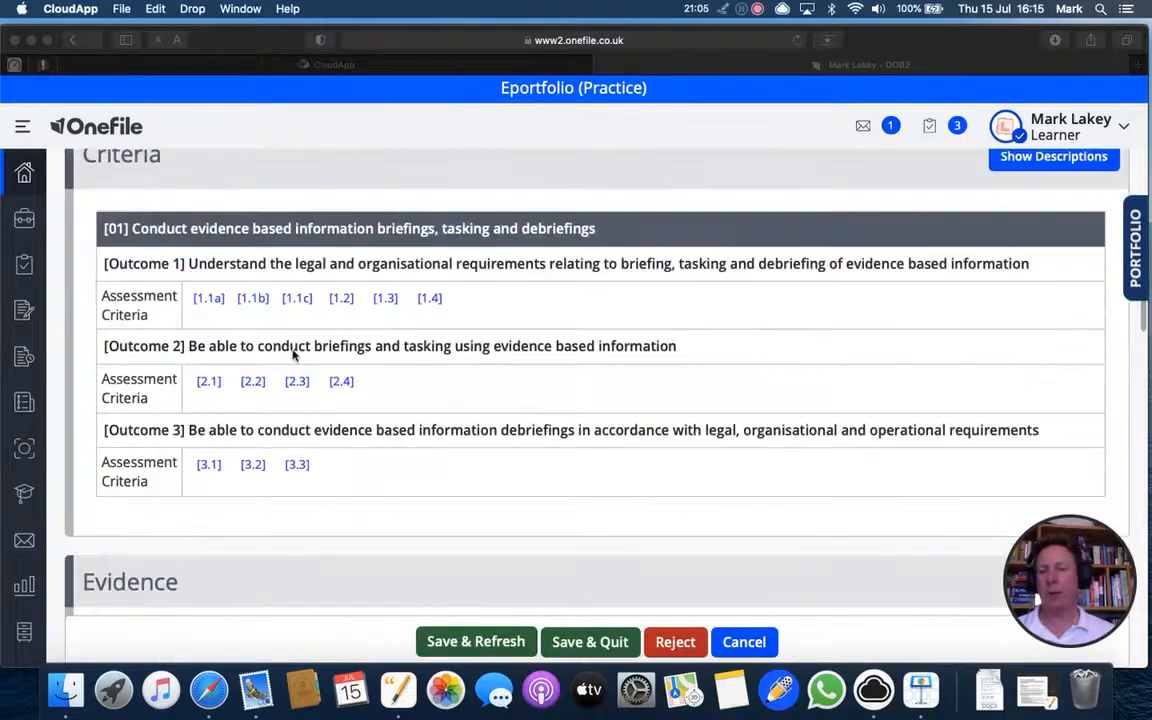
{"action": "scroll", "coordinate": [293, 354], "scroll_direction": "down", "scroll_amount": 4}
{"action": "scroll", "coordinate": [293, 354], "scroll_direction": "down", "scroll_amount": 2}
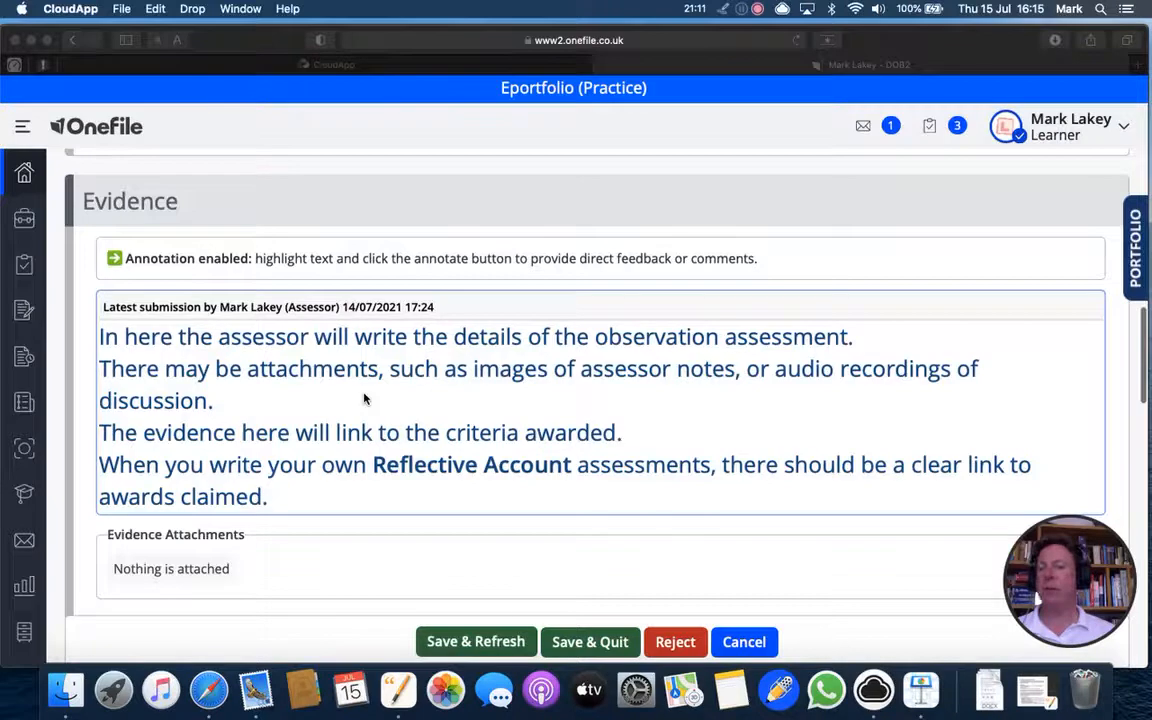
{"action": "scroll", "coordinate": [364, 399], "scroll_direction": "down", "scroll_amount": 1}
{"action": "scroll", "coordinate": [364, 398], "scroll_direction": "down", "scroll_amount": 1}
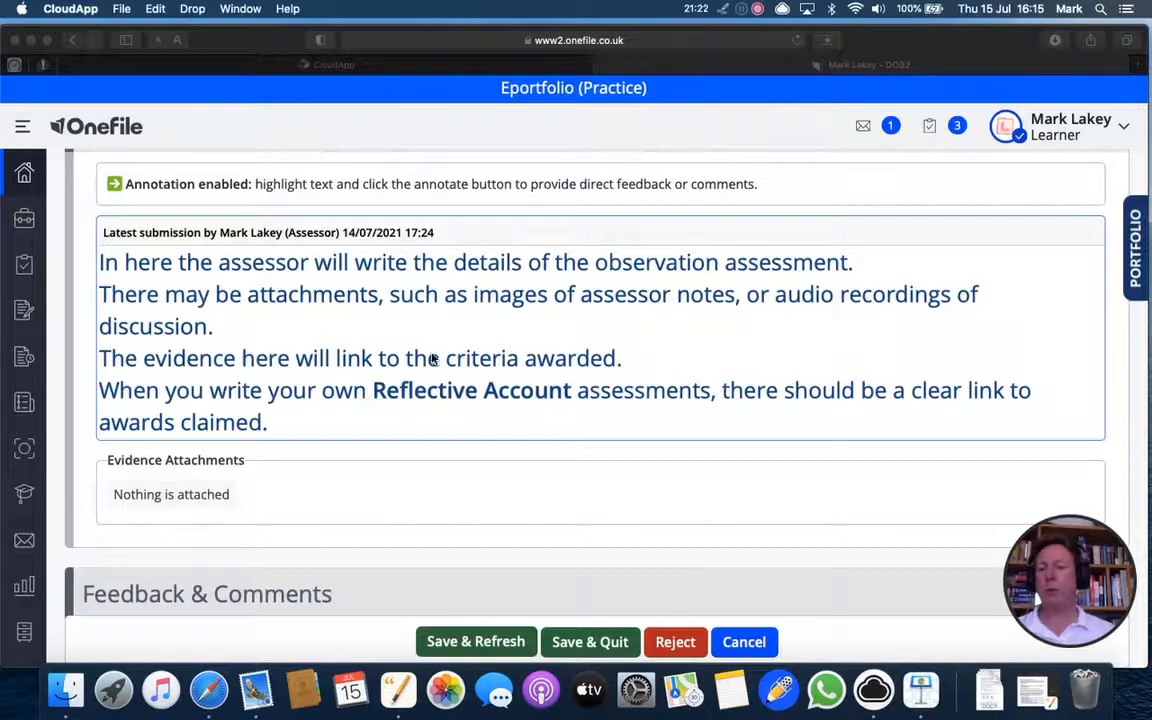
{"action": "scroll", "coordinate": [520, 390], "scroll_direction": "down", "scroll_amount": 1}
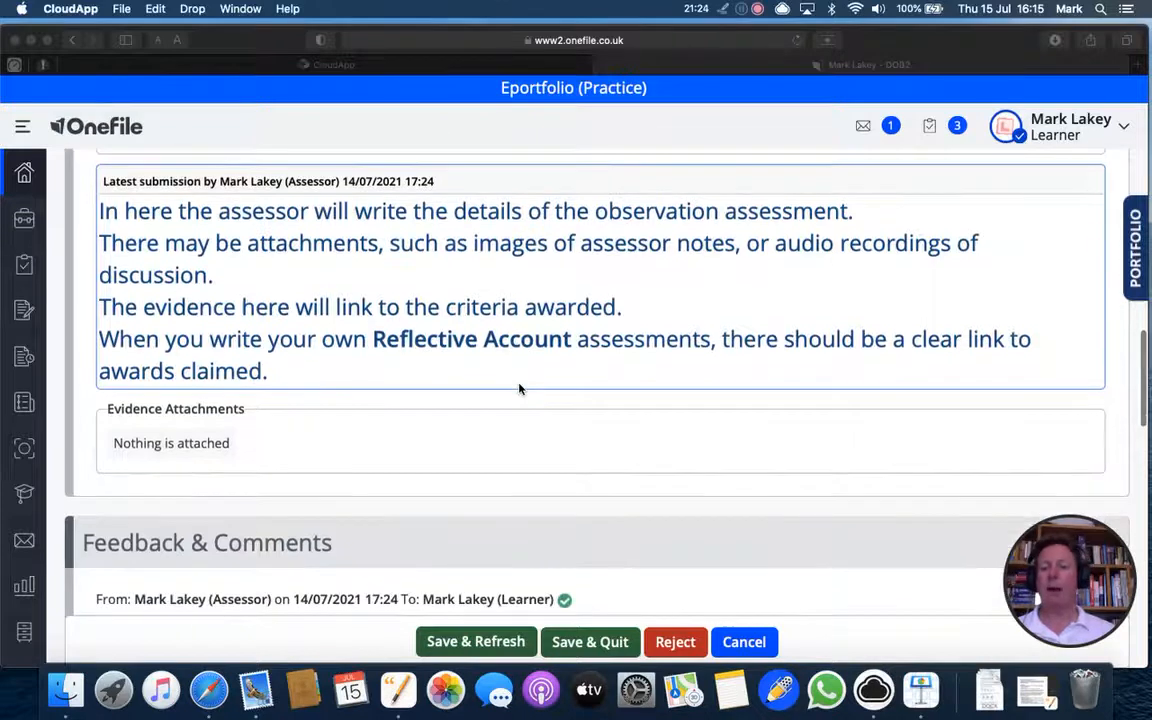
{"action": "scroll", "coordinate": [519, 388], "scroll_direction": "down", "scroll_amount": 1}
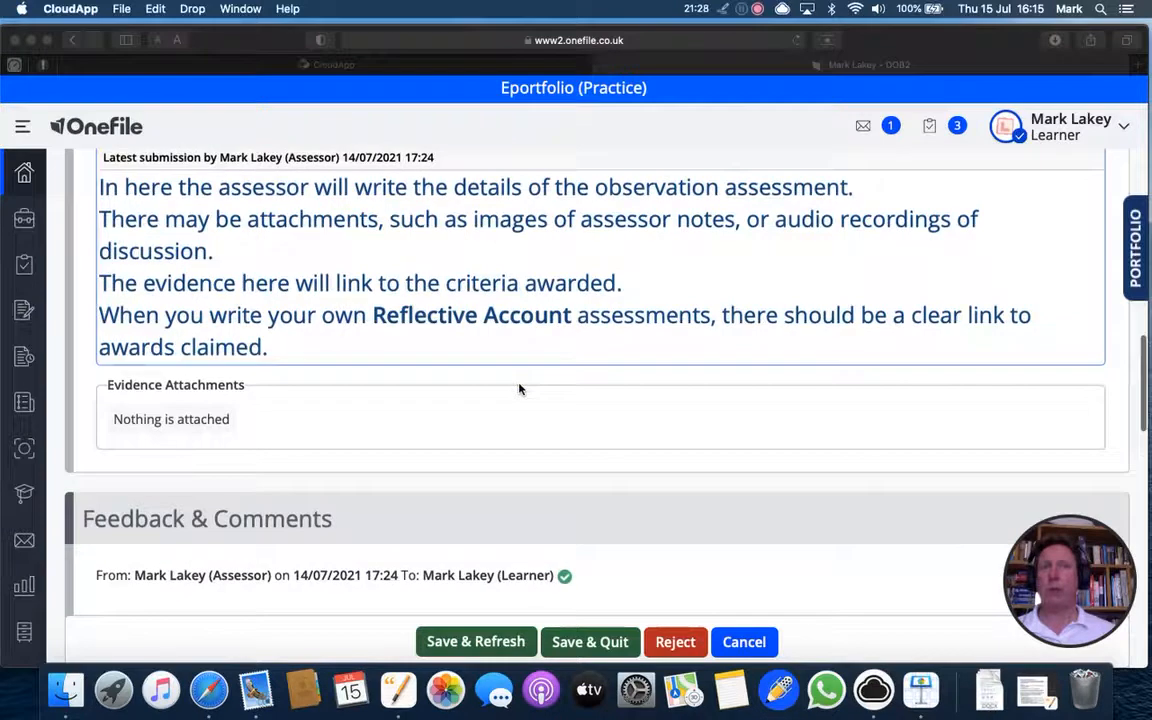
- Read the assessor's comments in DOB2's Feedback & Comments and enter "Thanks very much" as the feedback to the assessor
{"action": "scroll", "coordinate": [519, 389], "scroll_direction": "down", "scroll_amount": 2}
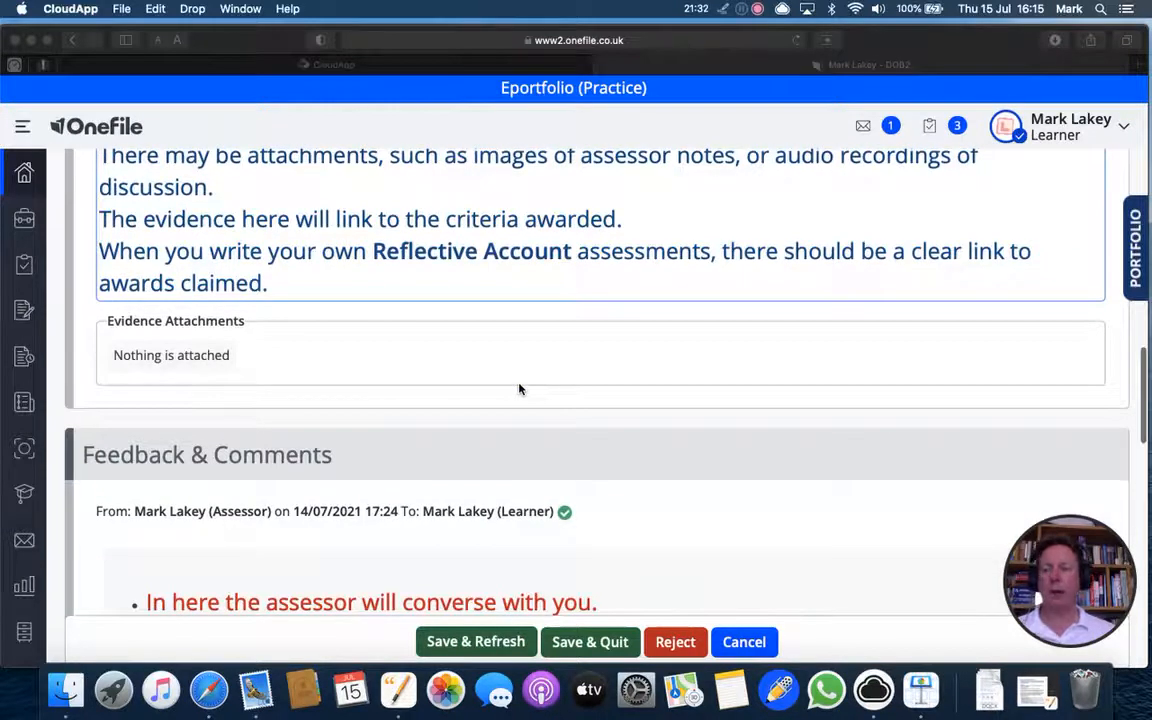
{"action": "scroll", "coordinate": [519, 389], "scroll_direction": "down", "scroll_amount": 6}
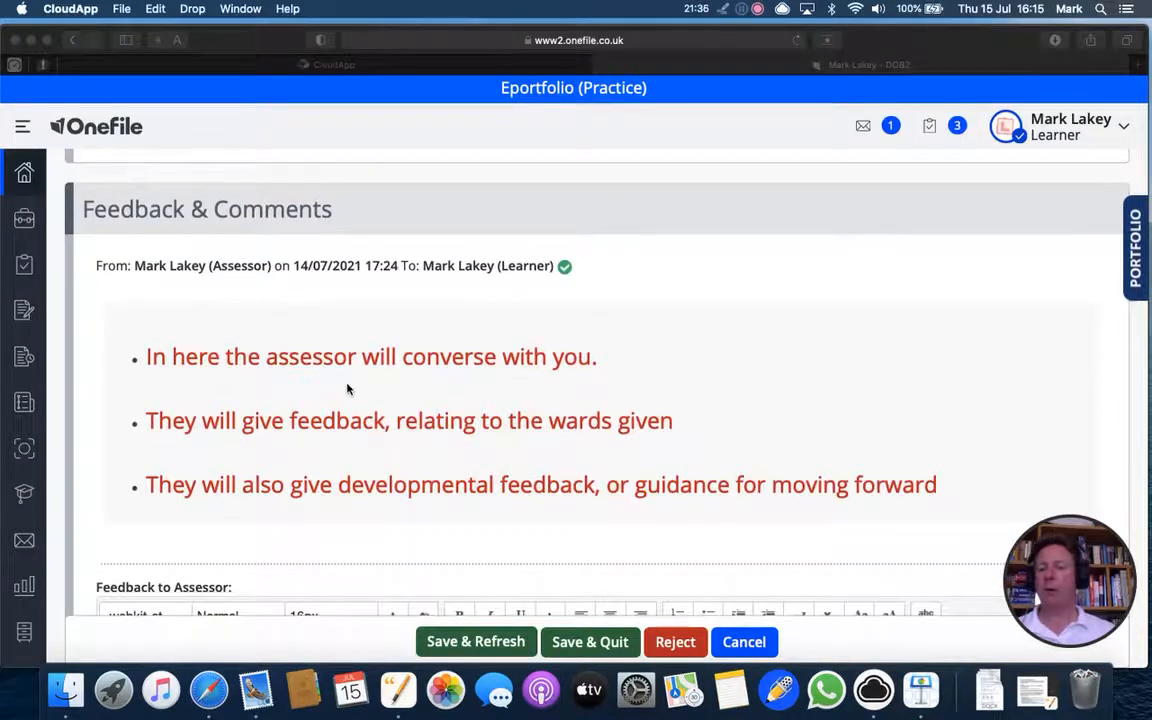
{"action": "scroll", "coordinate": [347, 388], "scroll_direction": "down", "scroll_amount": 2}
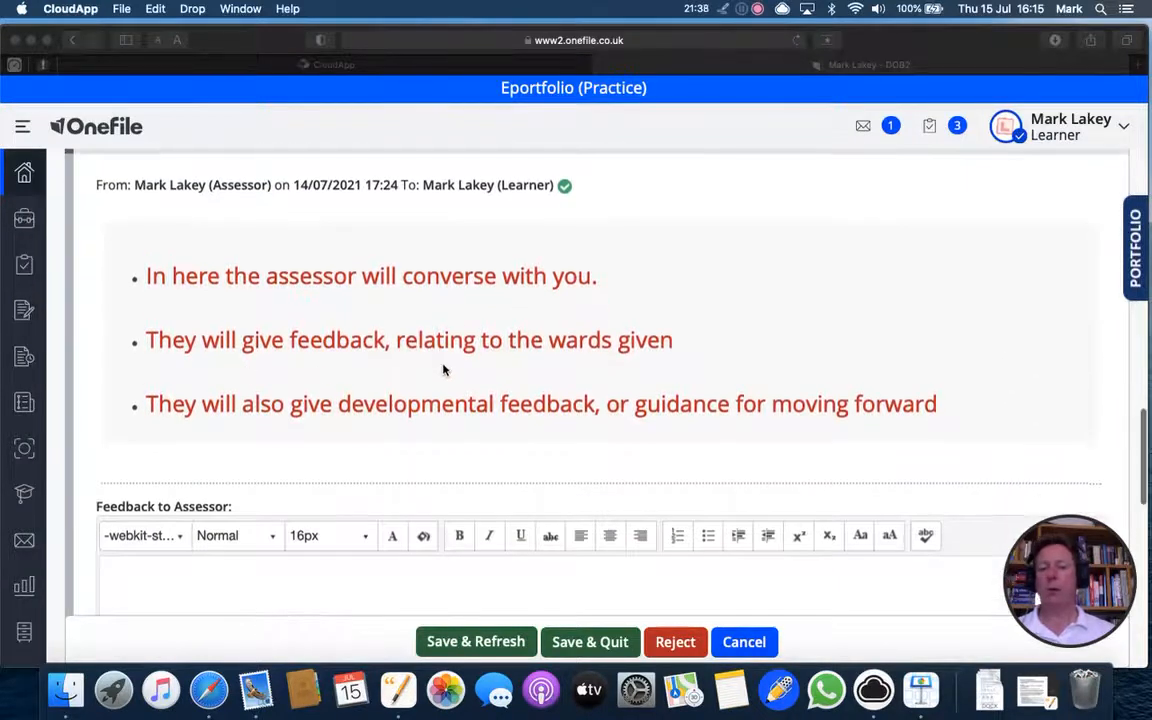
{"action": "scroll", "coordinate": [443, 370], "scroll_direction": "down", "scroll_amount": 2}
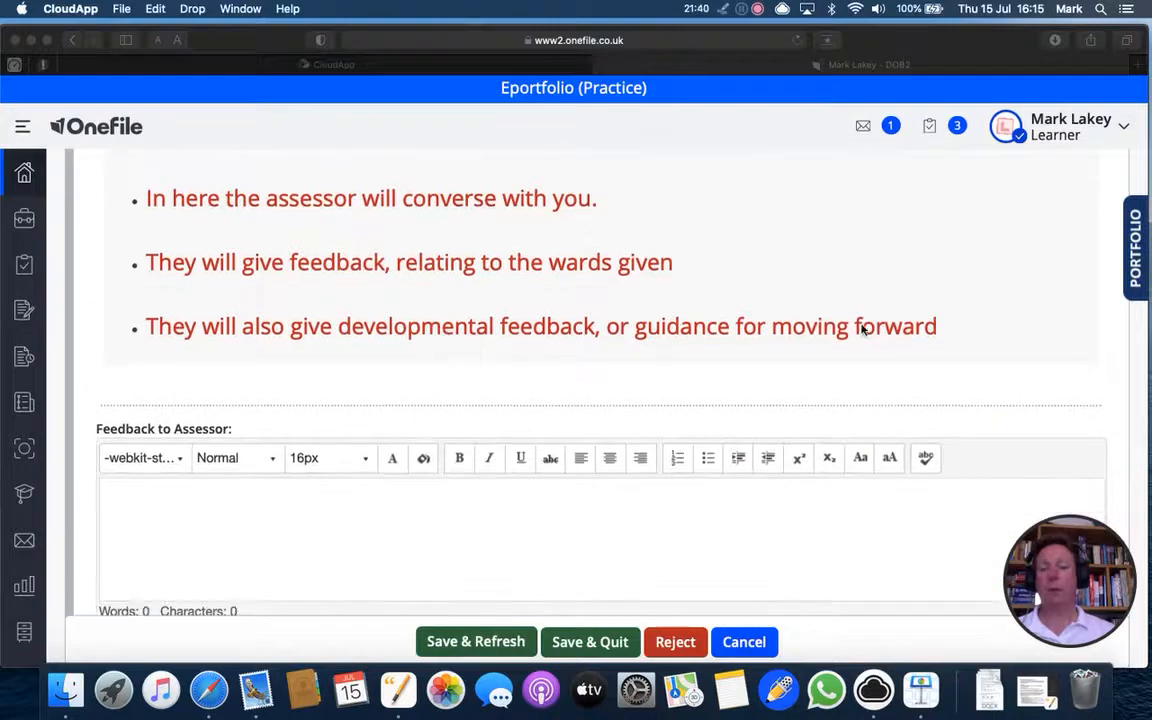
{"action": "scroll", "coordinate": [861, 329], "scroll_direction": "down", "scroll_amount": 2}
{"action": "left_click", "coordinate": [460, 450]}
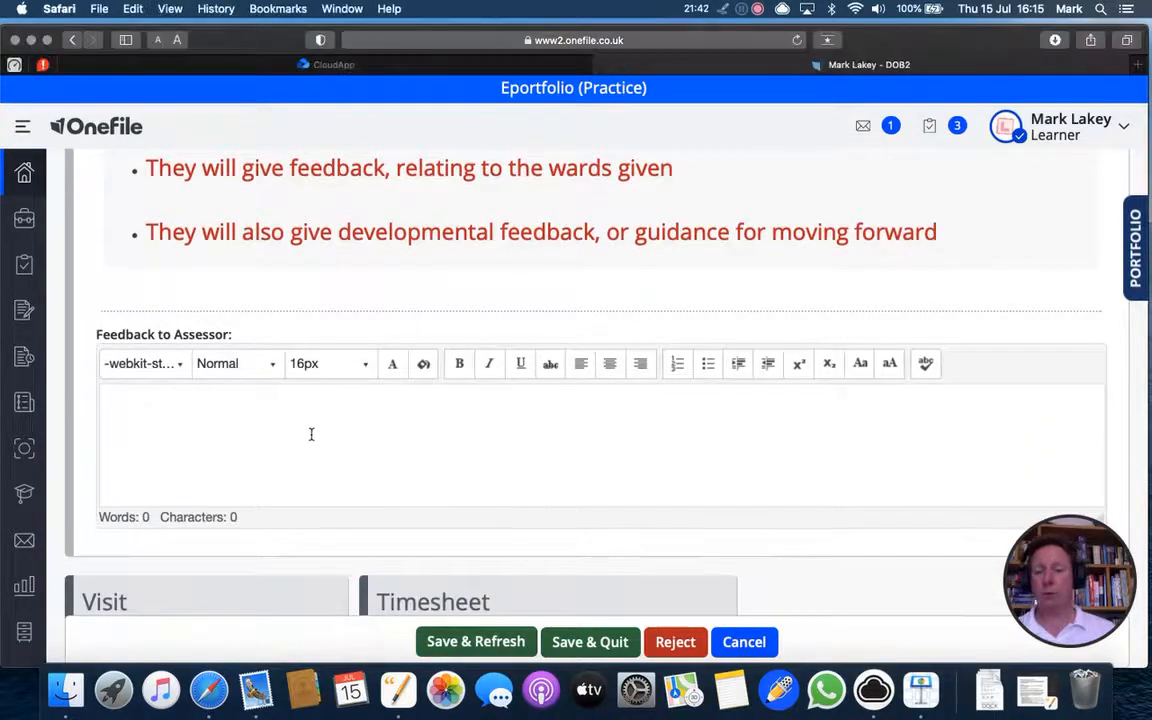
{"action": "type", "text": "Thanks"}
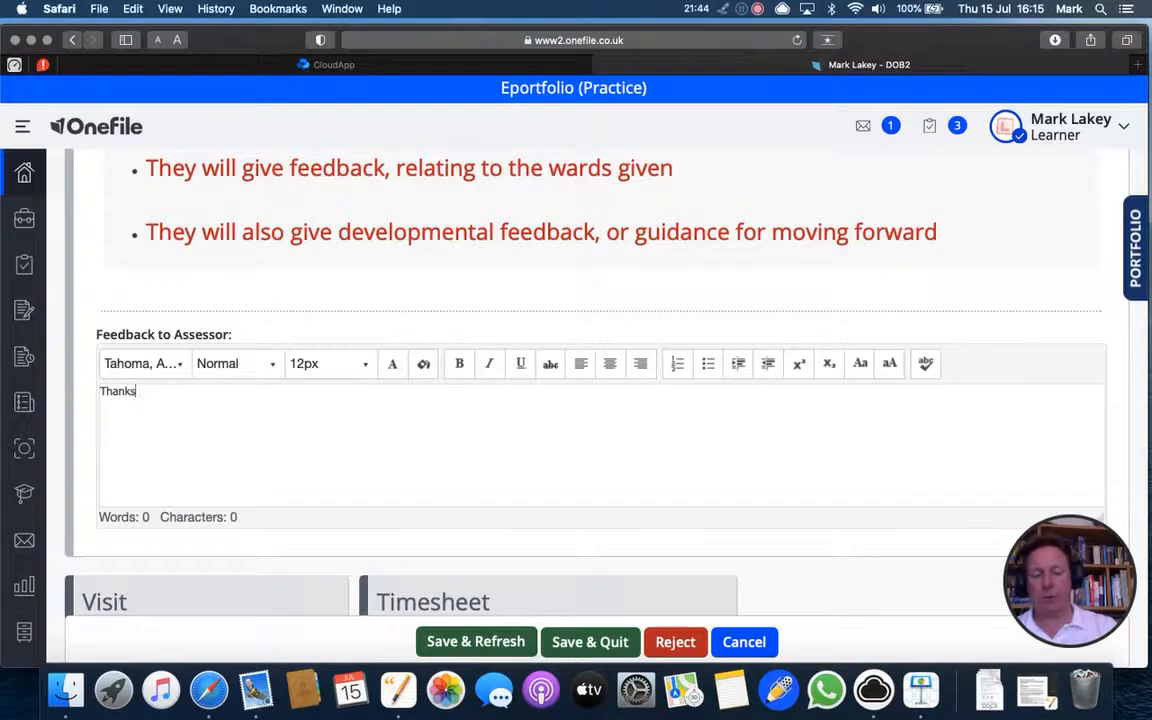
{"action": "type", "text": " very much"}
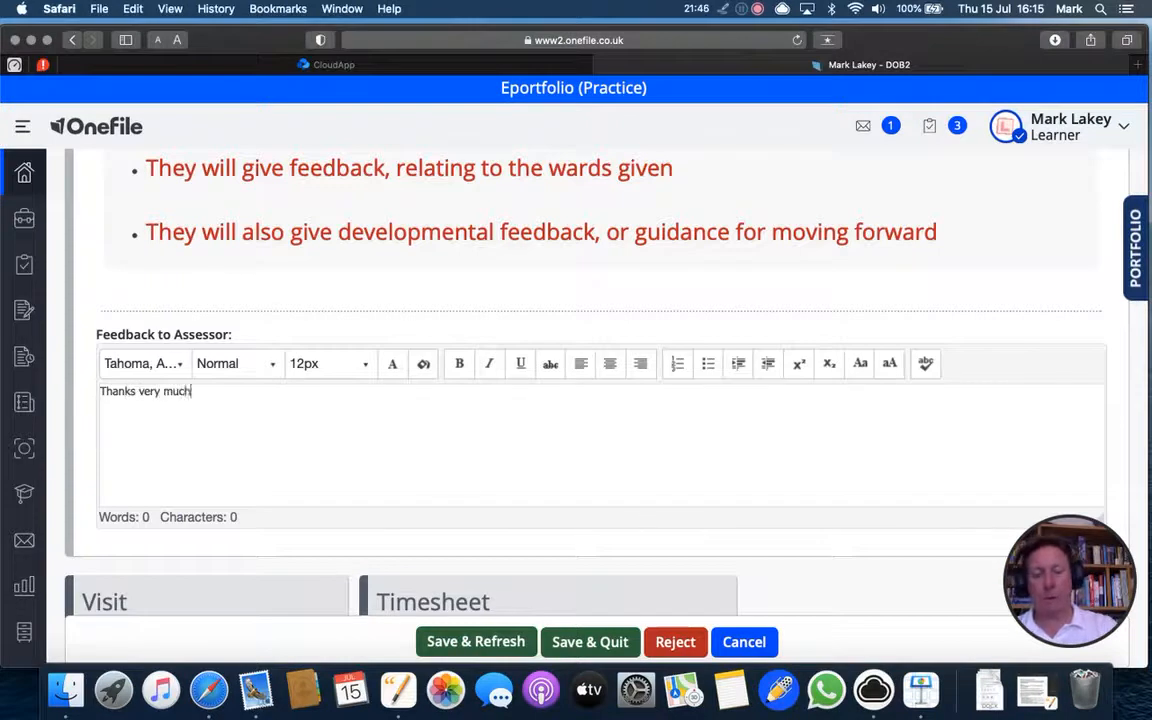
- Format the "Thanks very much" feedback in dark green at 13px
{"action": "left_click_drag", "start_coordinate": [254, 393], "coordinate": [99, 391]}
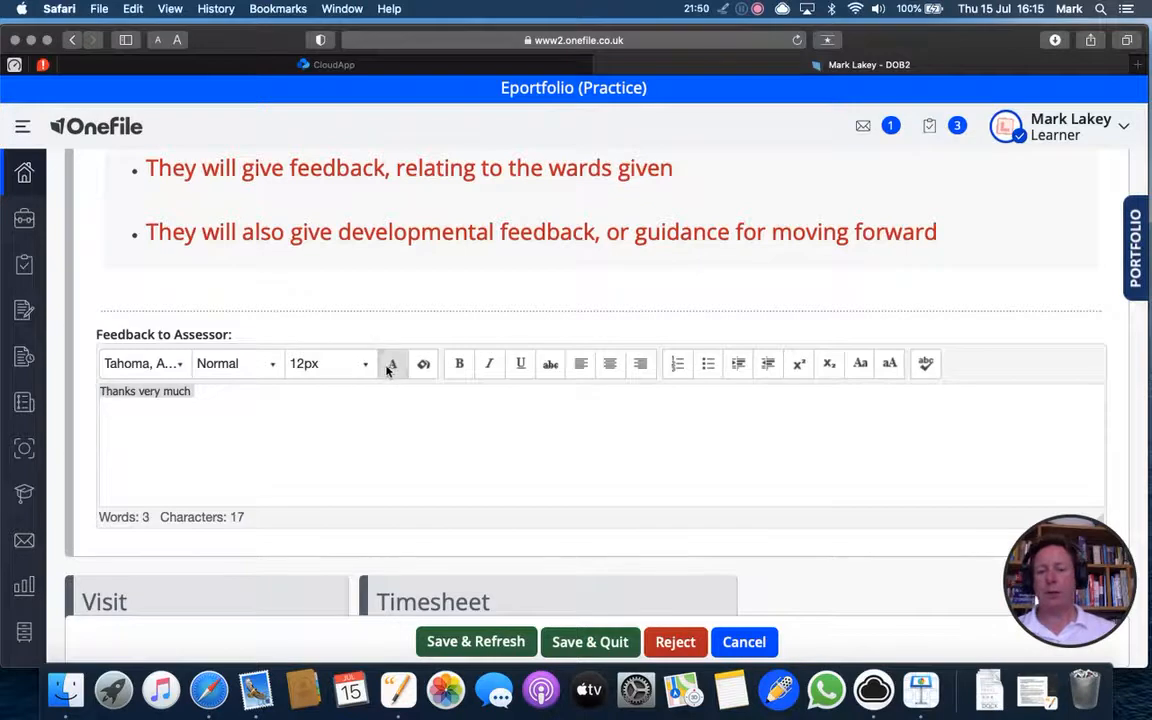
{"action": "left_click", "coordinate": [390, 365]}
{"action": "left_click", "coordinate": [523, 357]}
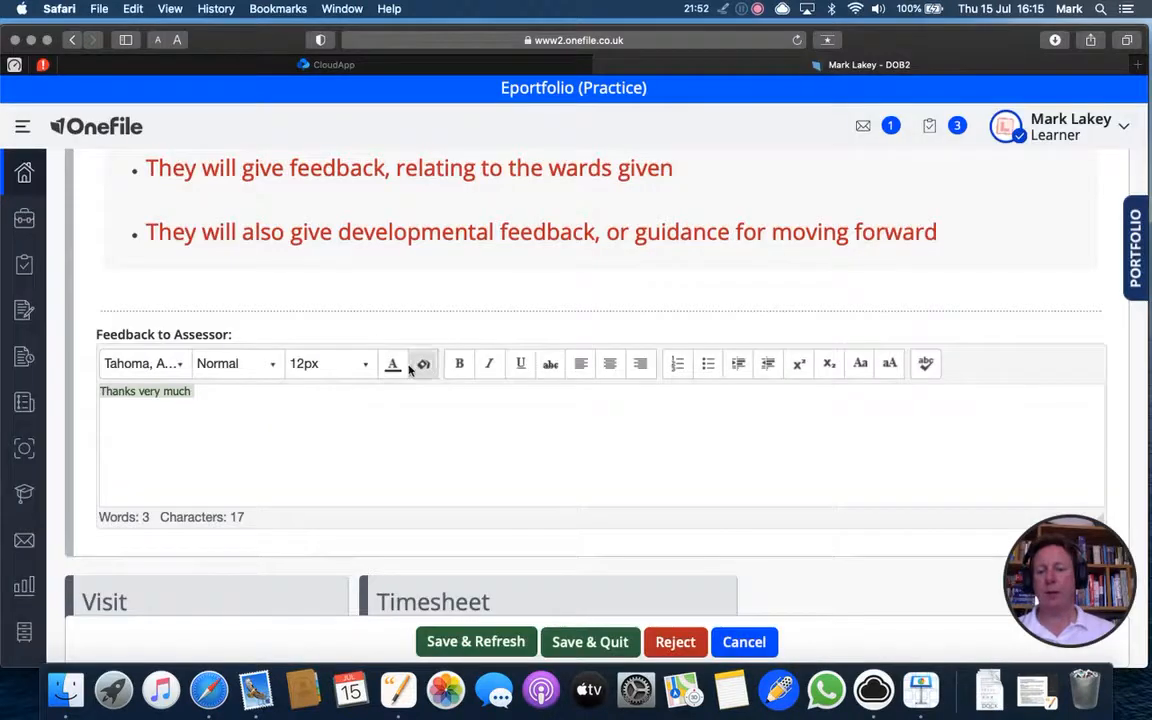
{"action": "left_click", "coordinate": [366, 364]}
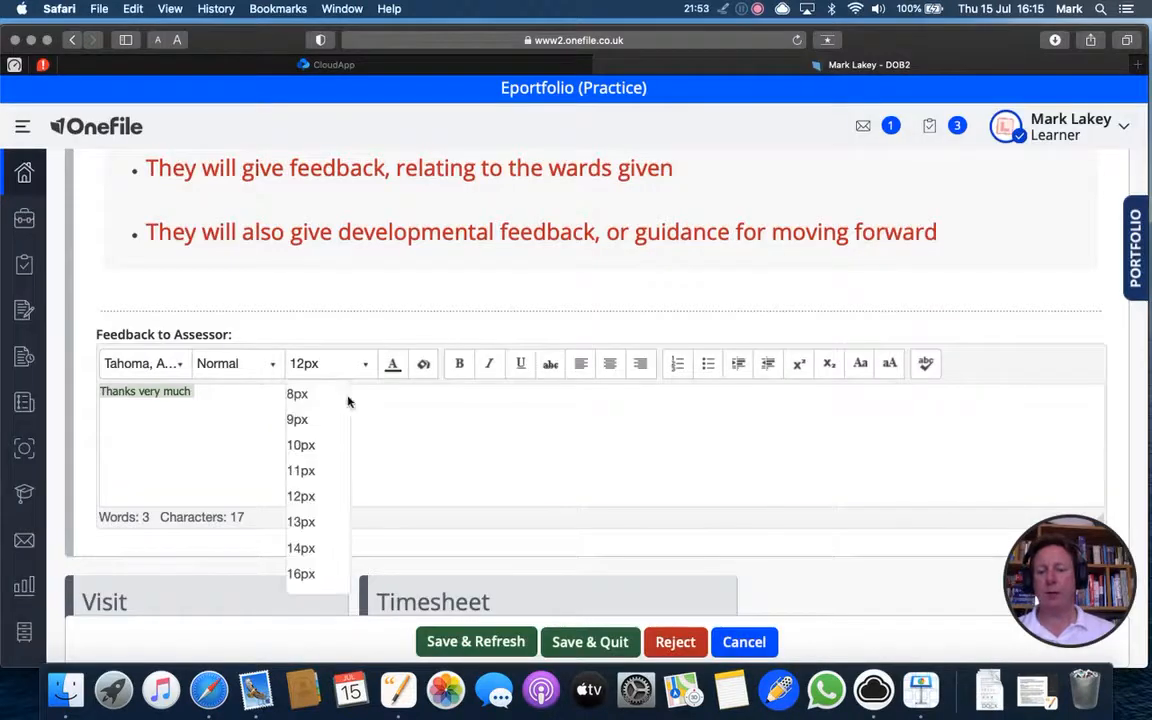
{"action": "left_click", "coordinate": [303, 522]}
{"action": "left_click", "coordinate": [396, 434]}
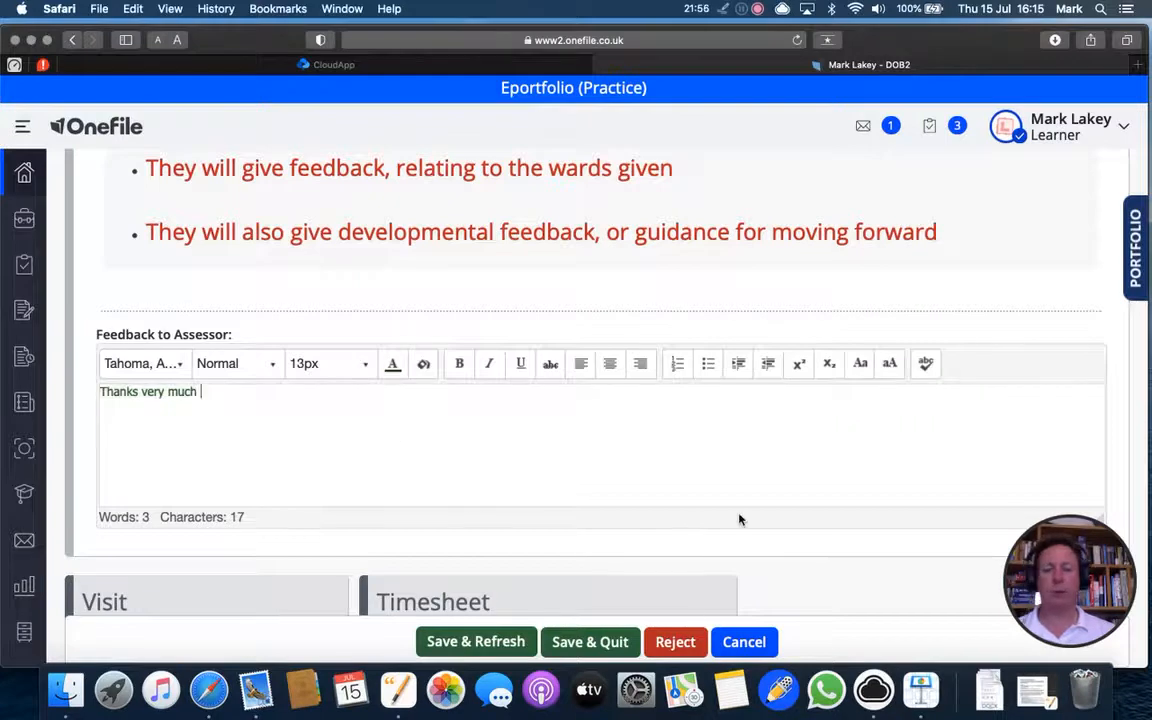
- Draw annotation arrows to the Assessor Time and Learner Time values in the Timesheet section, and leave annotation mode
{"action": "scroll", "coordinate": [740, 519], "scroll_direction": "down", "scroll_amount": 5}
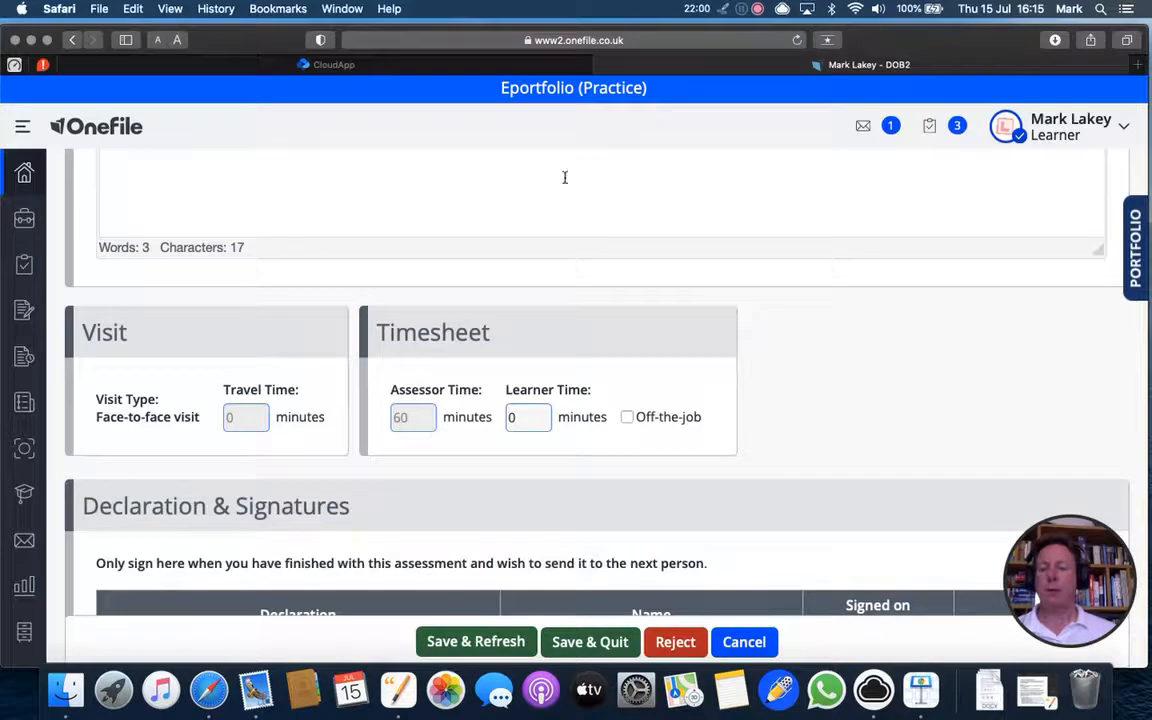
{"action": "left_click", "coordinate": [724, 9]}
{"action": "mouse_move", "coordinate": [460, 285]}
{"action": "left_mouse_down"}
{"action": "mouse_move", "coordinate": [384, 415]}
{"action": "mouse_move", "coordinate": [413, 394]}
{"action": "left_mouse_up"}
{"action": "left_click_drag", "start_coordinate": [676, 290], "coordinate": [540, 410]}
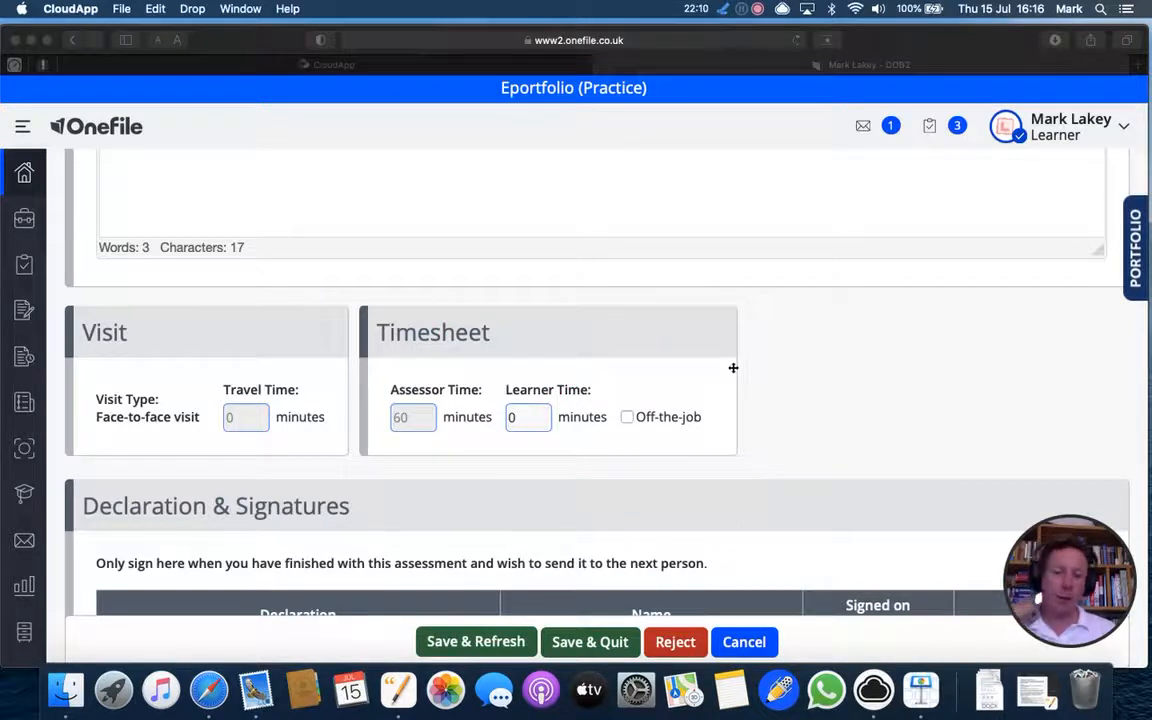
{"action": "left_click", "coordinate": [725, 12]}
- Set the Learner Time in the DOB2 timesheet to 30 minutes
{"action": "left_click", "coordinate": [525, 416]}
{"action": "left_click", "coordinate": [517, 417]}
{"action": "type", "text": "3"}
{"action": "left_click", "coordinate": [776, 399]}
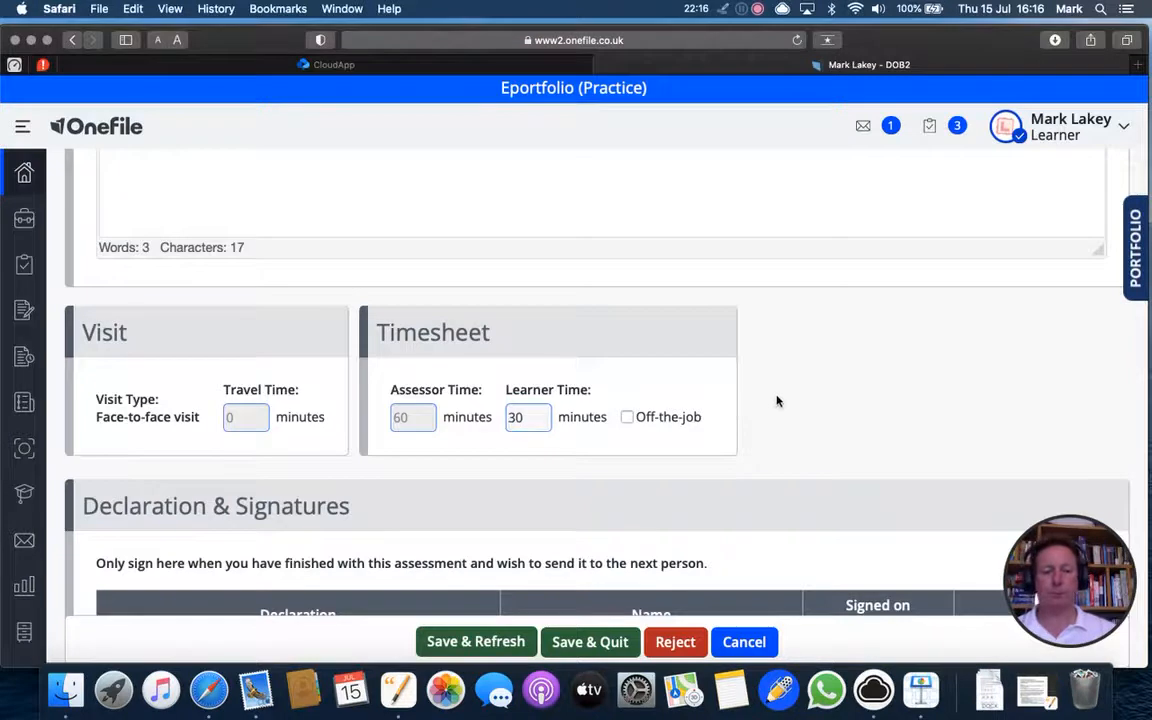
- Review DOB2 from its criteria through the evidence, feedback and timesheet to the Declaration & Signatures section
{"action": "scroll", "coordinate": [777, 400], "scroll_direction": "down", "scroll_amount": 3}
{"action": "scroll", "coordinate": [777, 400], "scroll_direction": "up", "scroll_amount": 10}
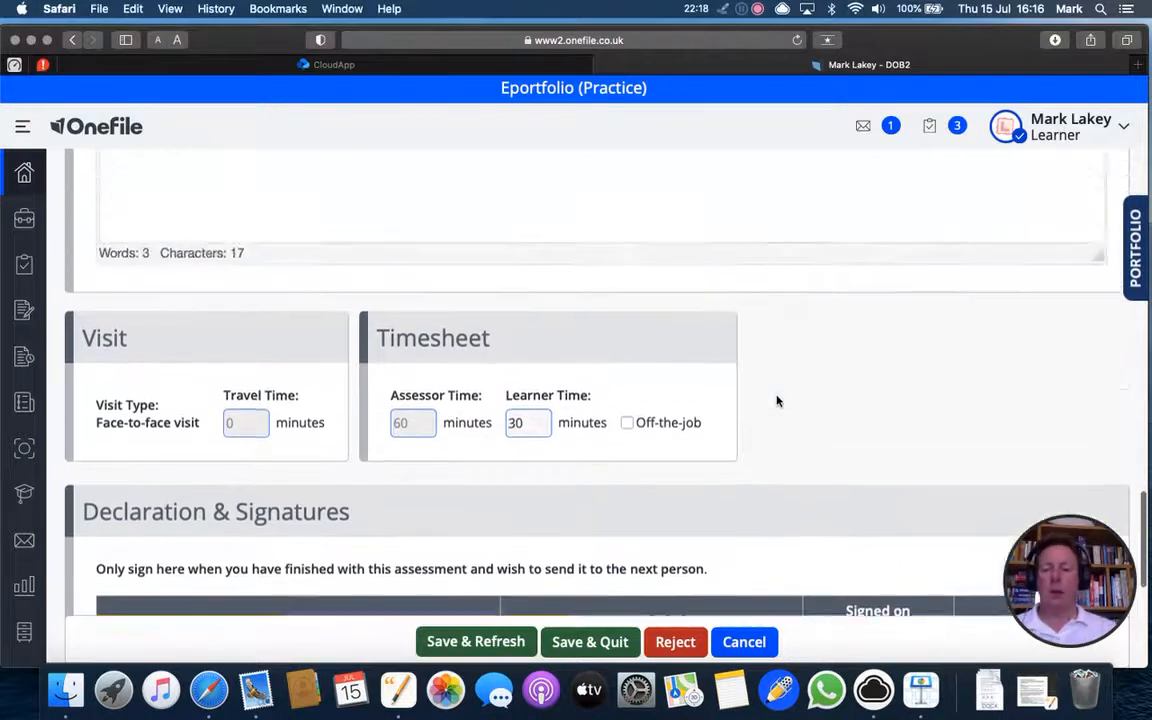
{"action": "scroll", "coordinate": [777, 400], "scroll_direction": "up", "scroll_amount": 5}
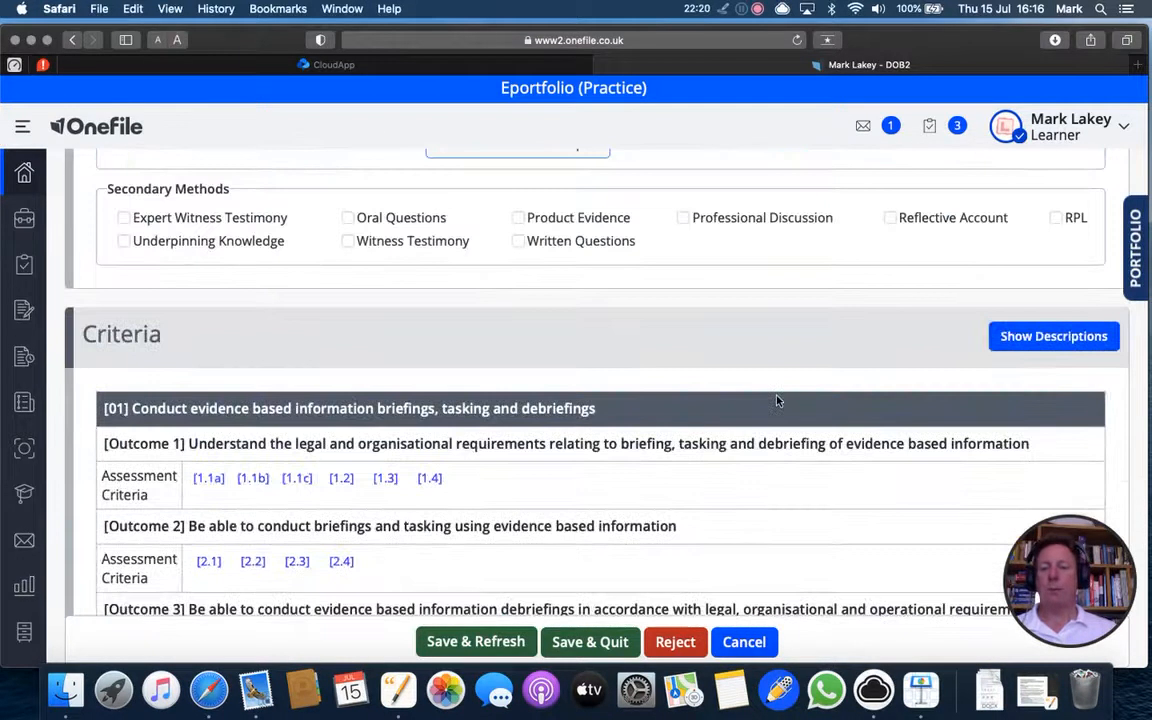
{"action": "scroll", "coordinate": [777, 400], "scroll_direction": "down", "scroll_amount": 12}
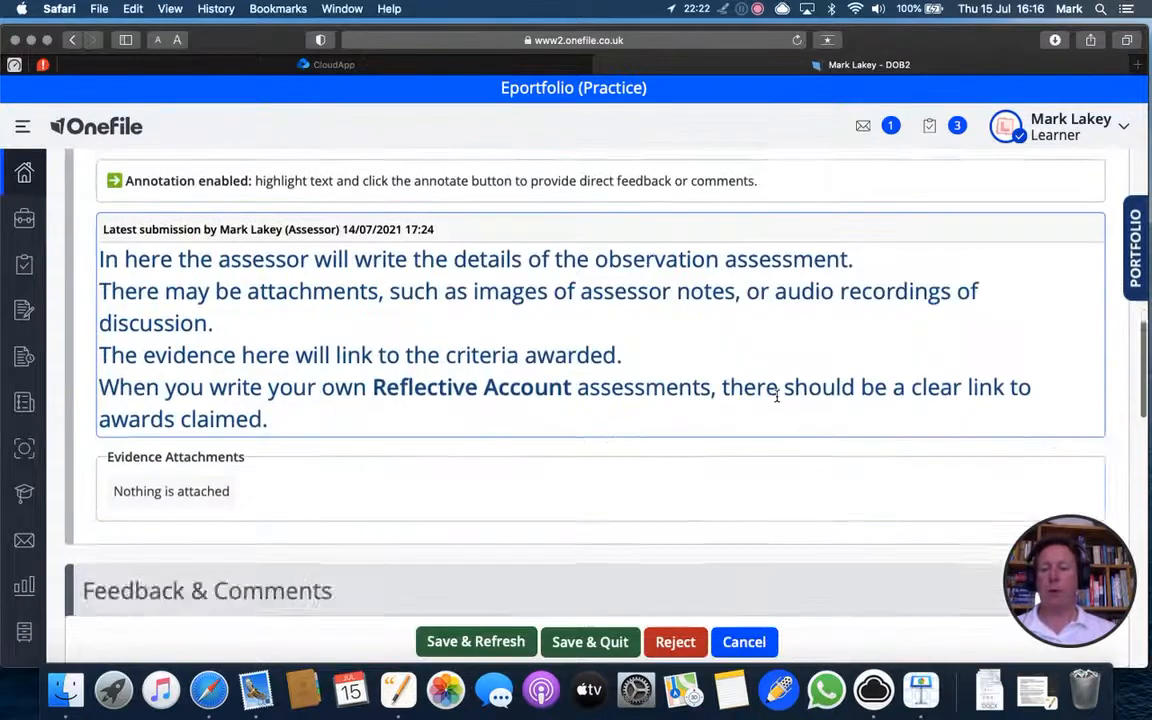
{"action": "scroll", "coordinate": [777, 400], "scroll_direction": "down", "scroll_amount": 5}
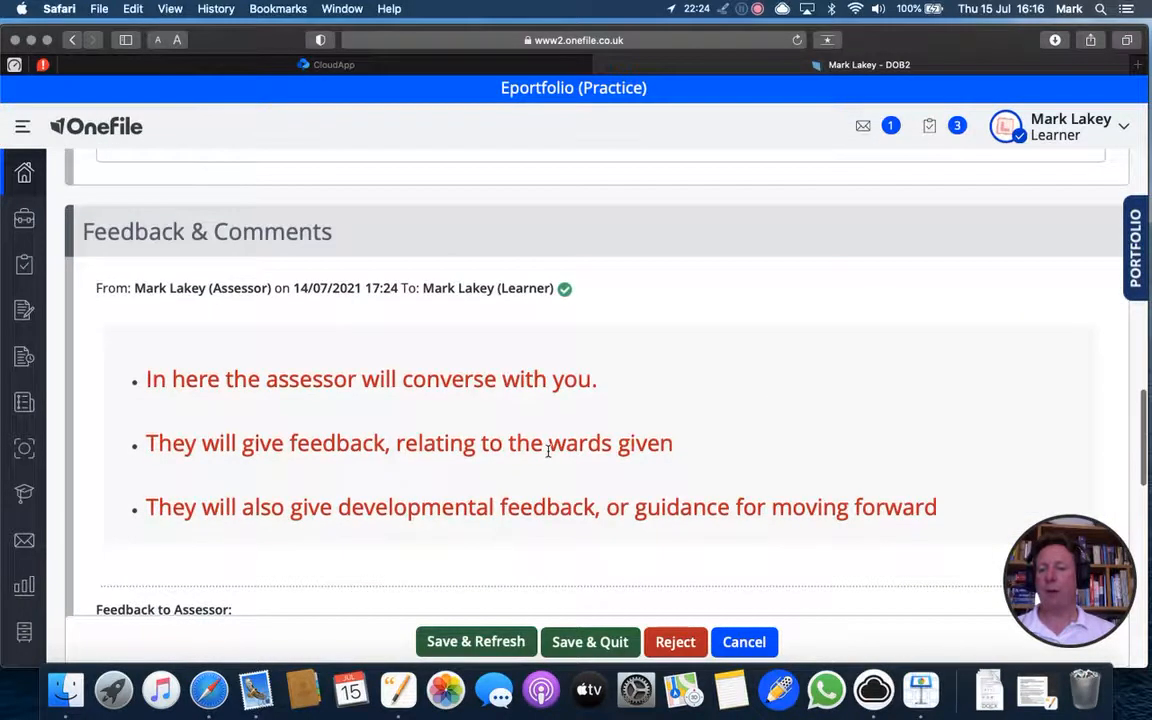
{"action": "scroll", "coordinate": [548, 452], "scroll_direction": "down", "scroll_amount": 5}
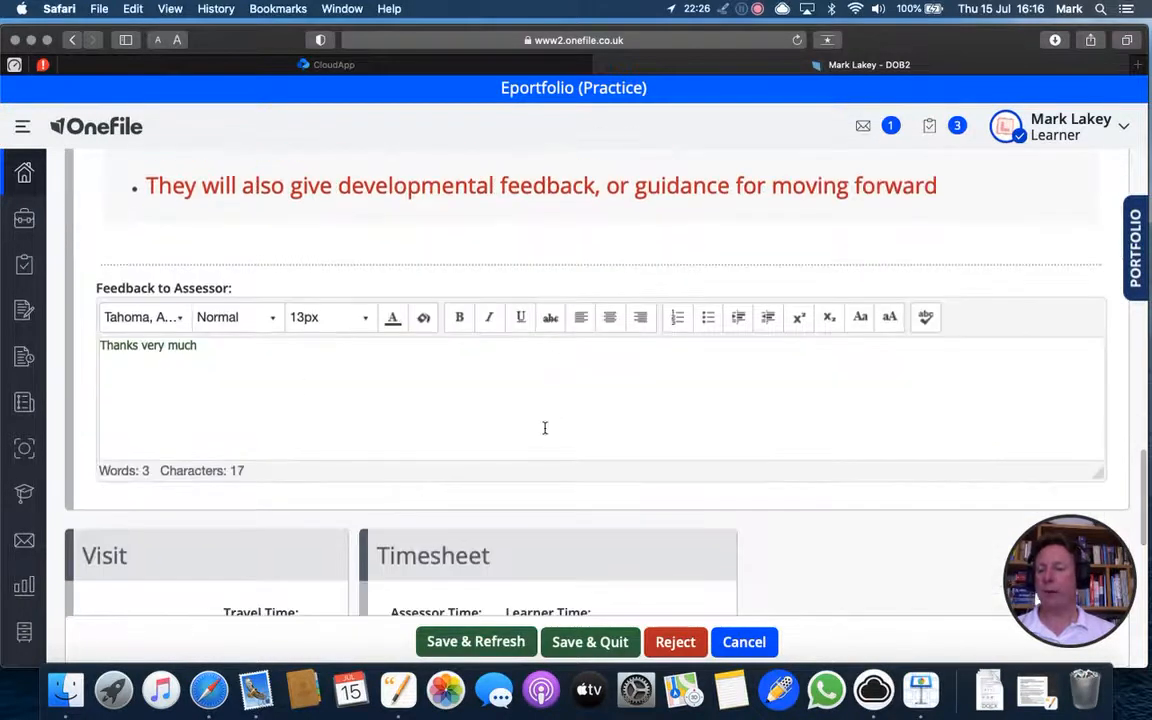
{"action": "scroll", "coordinate": [560, 432], "scroll_direction": "down", "scroll_amount": 4}
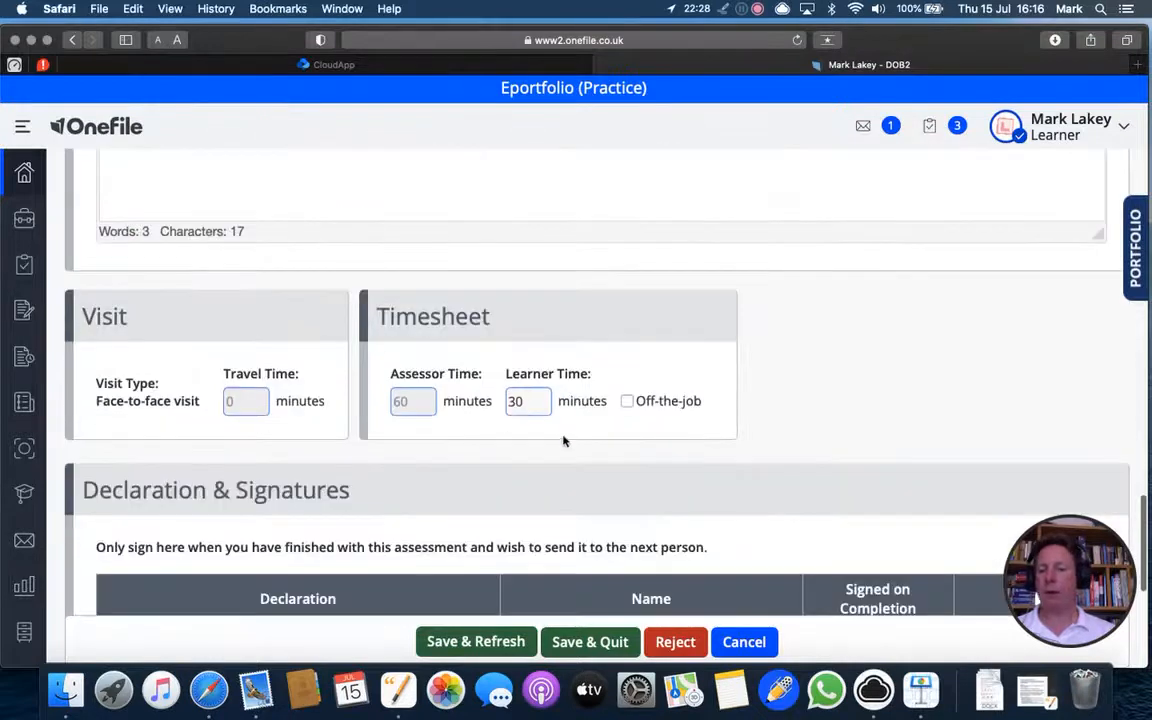
{"action": "scroll", "coordinate": [563, 441], "scroll_direction": "down", "scroll_amount": 3}
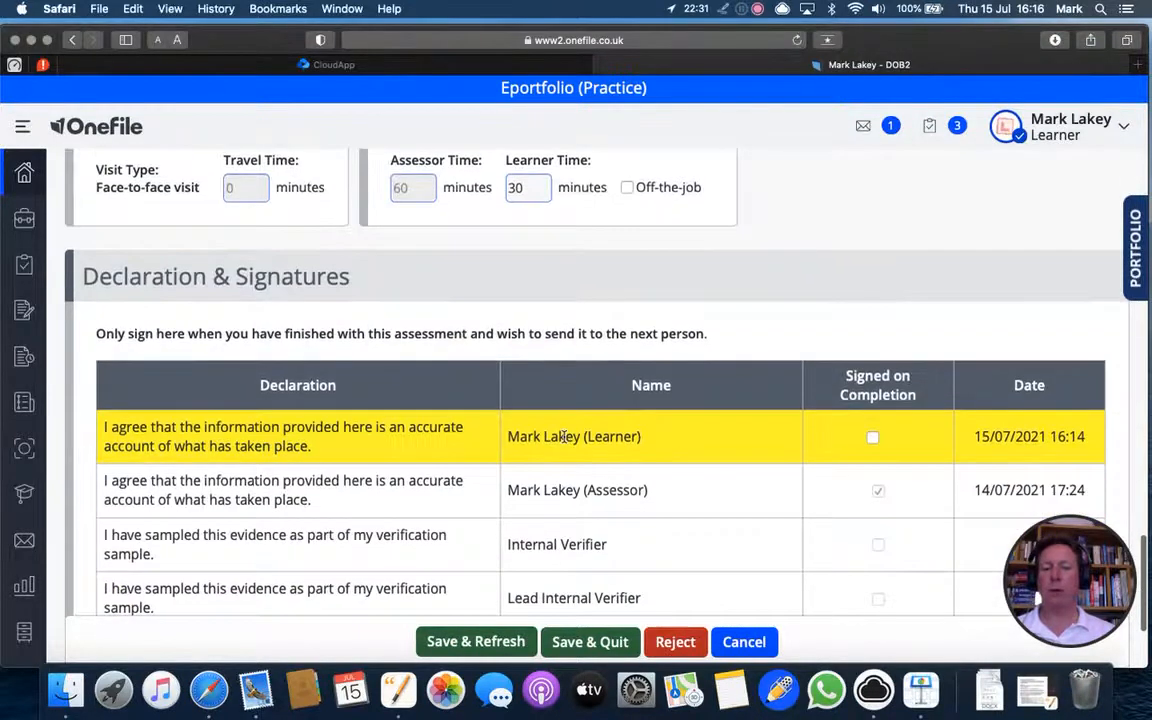
- Draw an annotation arrow to the instruction about signing only when finished, above the declarations table
{"action": "left_click", "coordinate": [723, 9]}
{"action": "left_click_drag", "start_coordinate": [504, 171], "coordinate": [241, 325]}
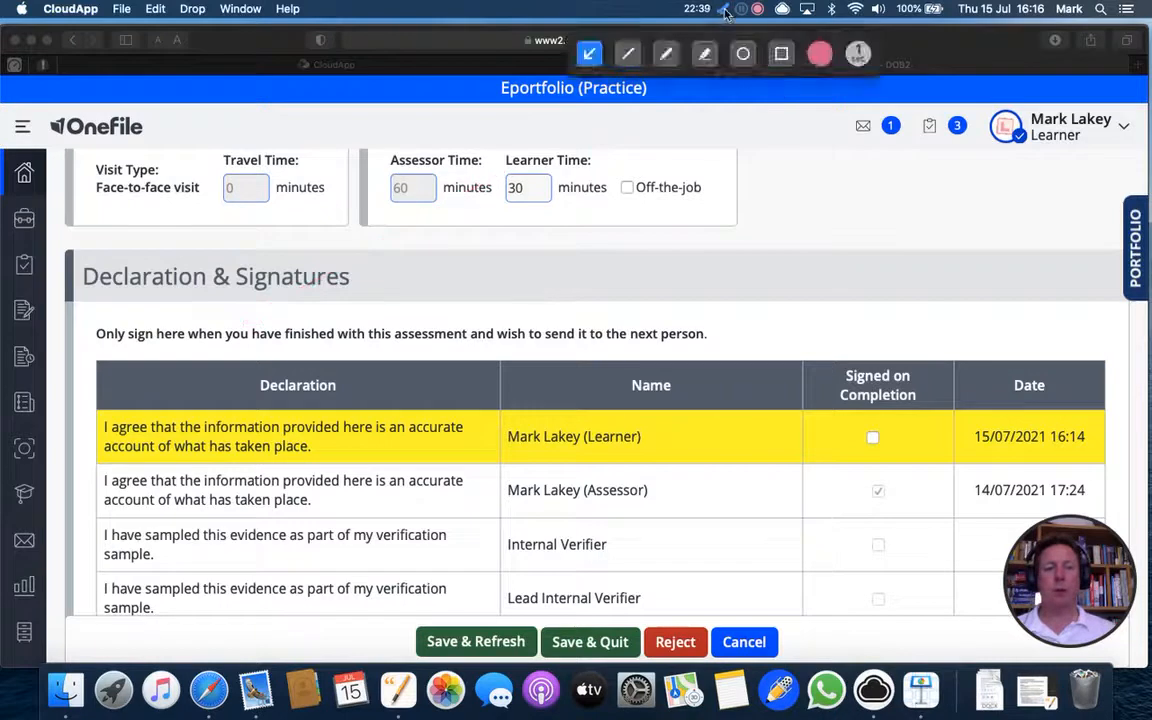
- Sign the learner's declaration as completed, and save and quit the DOB2 assessment
{"action": "left_click", "coordinate": [872, 441]}
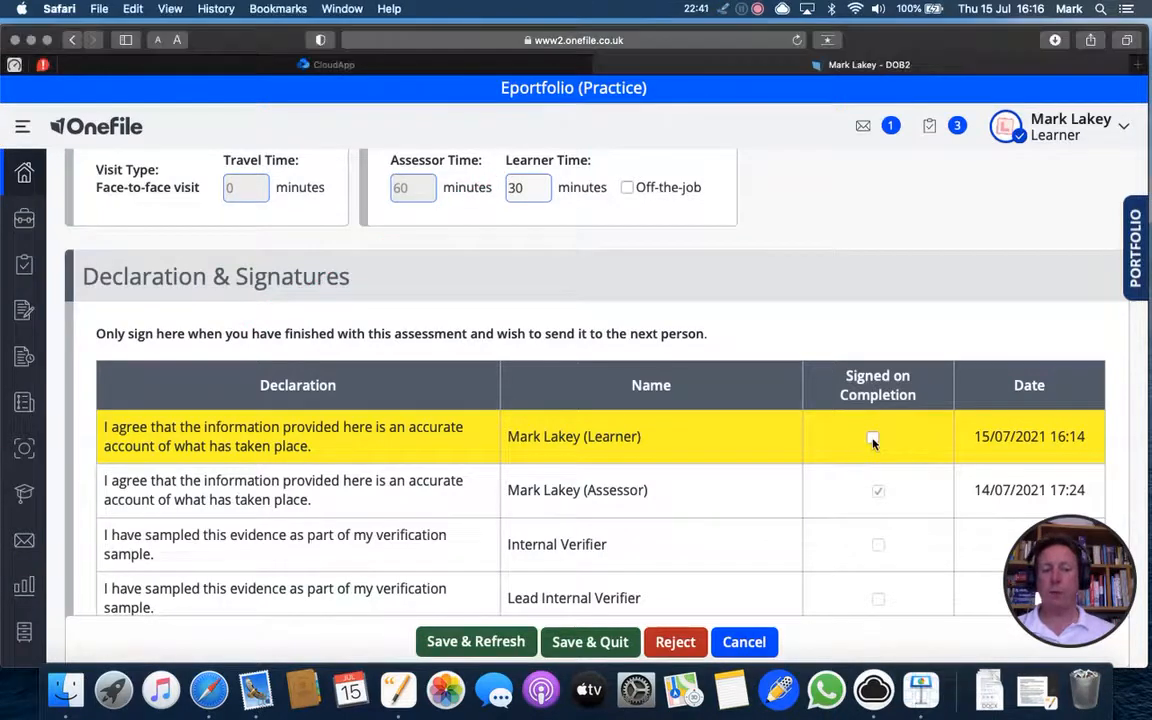
{"action": "left_click", "coordinate": [872, 441]}
{"action": "left_click", "coordinate": [588, 643]}
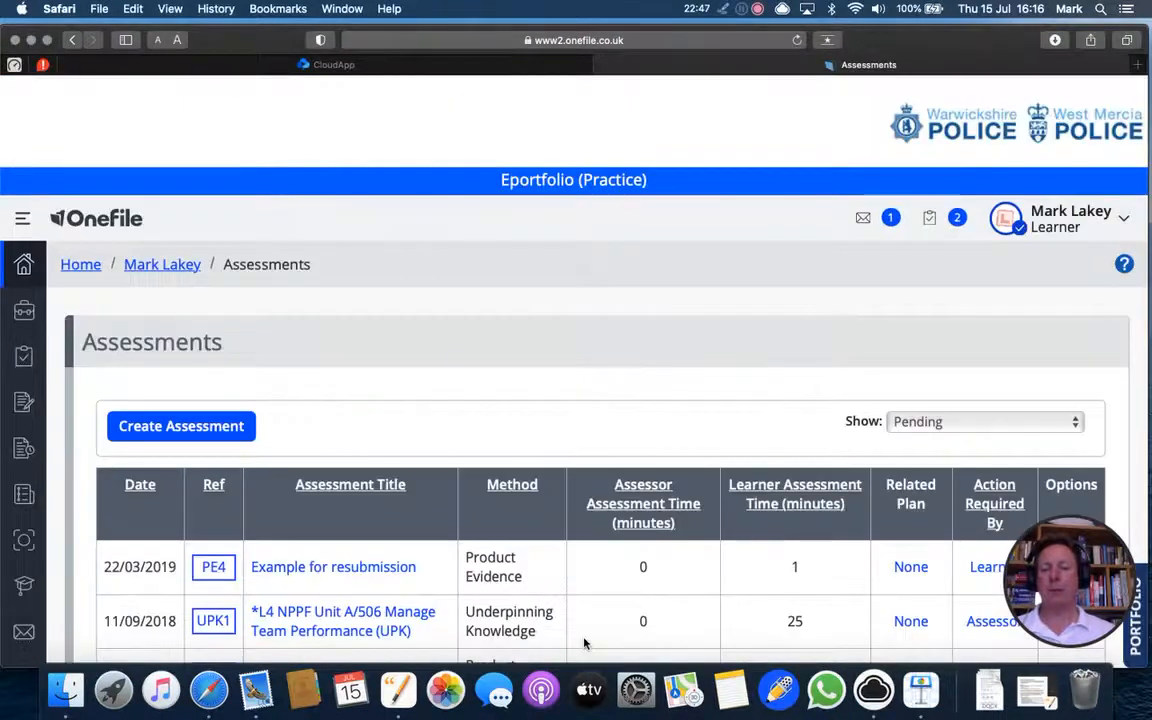
- Check the pending assessments for DOB2, and show the Completed assessments instead
{"action": "scroll", "coordinate": [585, 643], "scroll_direction": "down", "scroll_amount": 3}
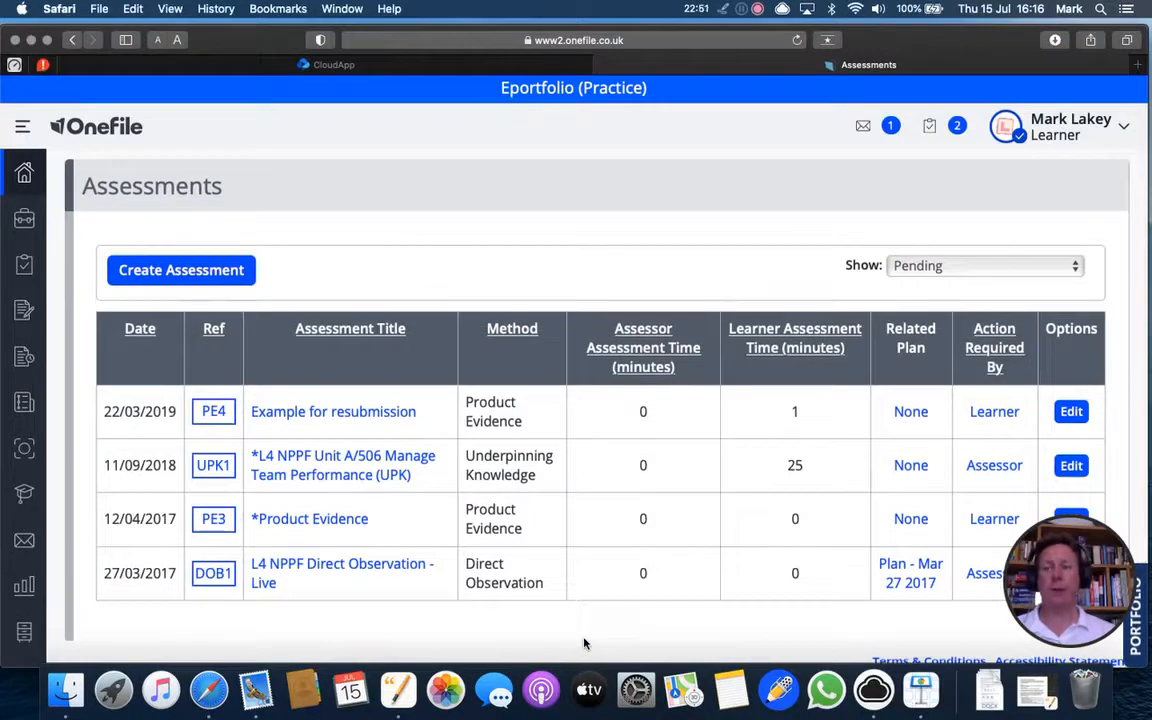
{"action": "scroll", "coordinate": [584, 643], "scroll_direction": "up", "scroll_amount": 4}
{"action": "scroll", "coordinate": [576, 612], "scroll_direction": "down", "scroll_amount": 5}
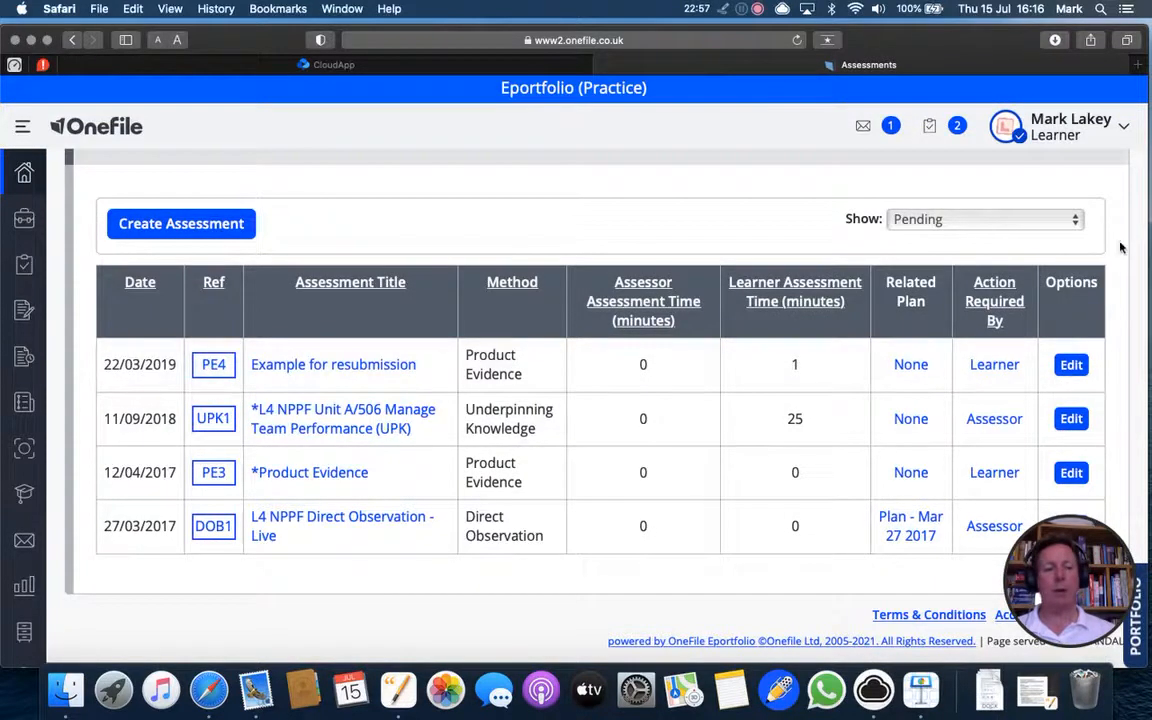
{"action": "left_click", "coordinate": [1076, 222]}
{"action": "left_click", "coordinate": [1013, 205]}
{"action": "scroll", "coordinate": [643, 481], "scroll_direction": "down", "scroll_amount": 3}
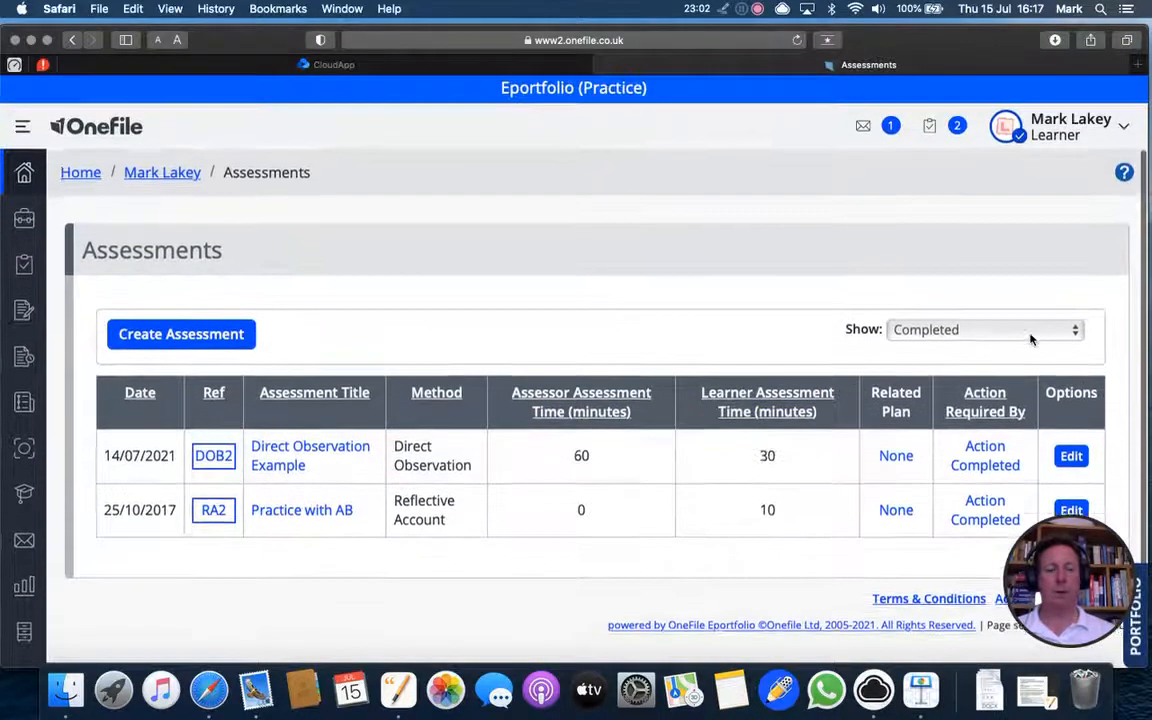
{"action": "scroll", "coordinate": [1028, 334], "scroll_direction": "up", "scroll_amount": 2}
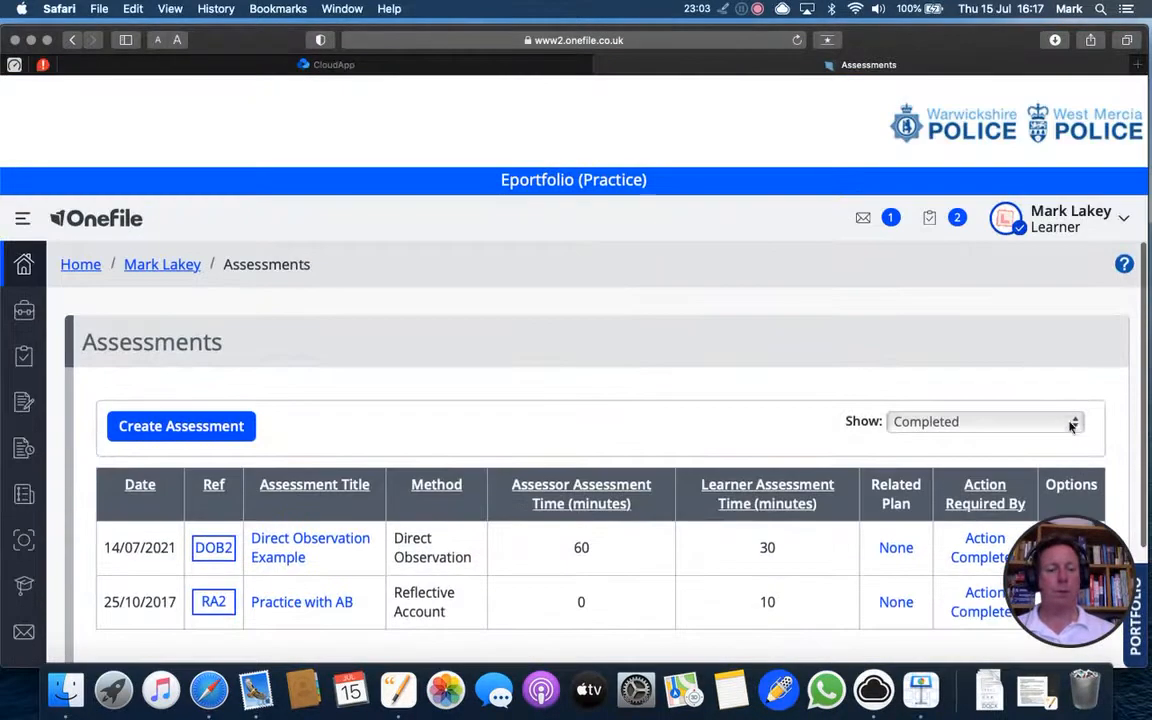
- Switch the assessments list back to Pending and return to the learner's home page
{"action": "left_click", "coordinate": [1076, 426]}
{"action": "left_click", "coordinate": [975, 442]}
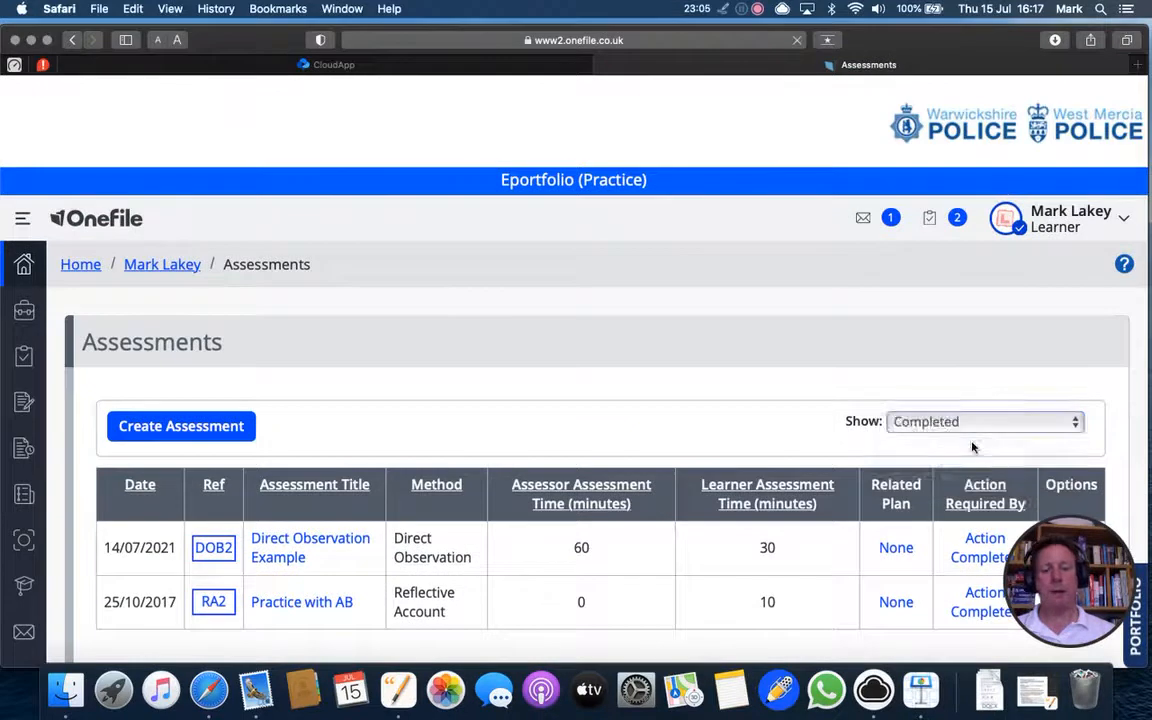
{"action": "left_click", "coordinate": [80, 265]}
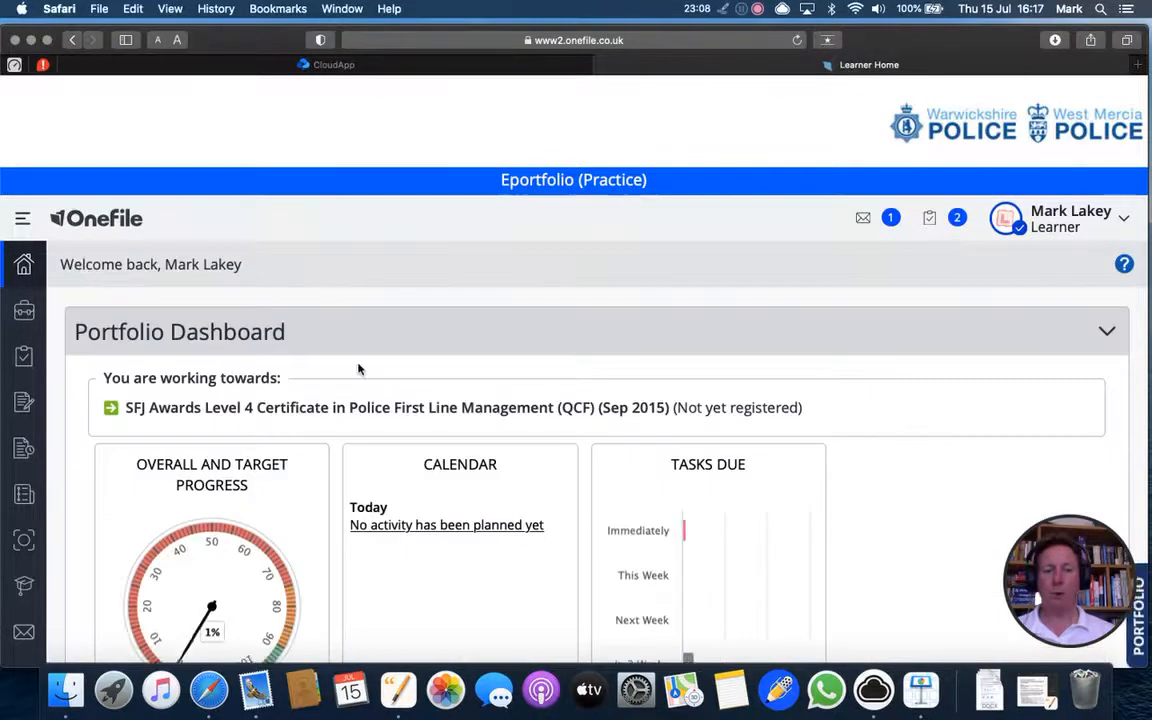
- Examine the Portfolio Dashboard's progress gauge, calendar, tasks due and the tiles below them
{"action": "scroll", "coordinate": [358, 370], "scroll_direction": "down", "scroll_amount": 2}
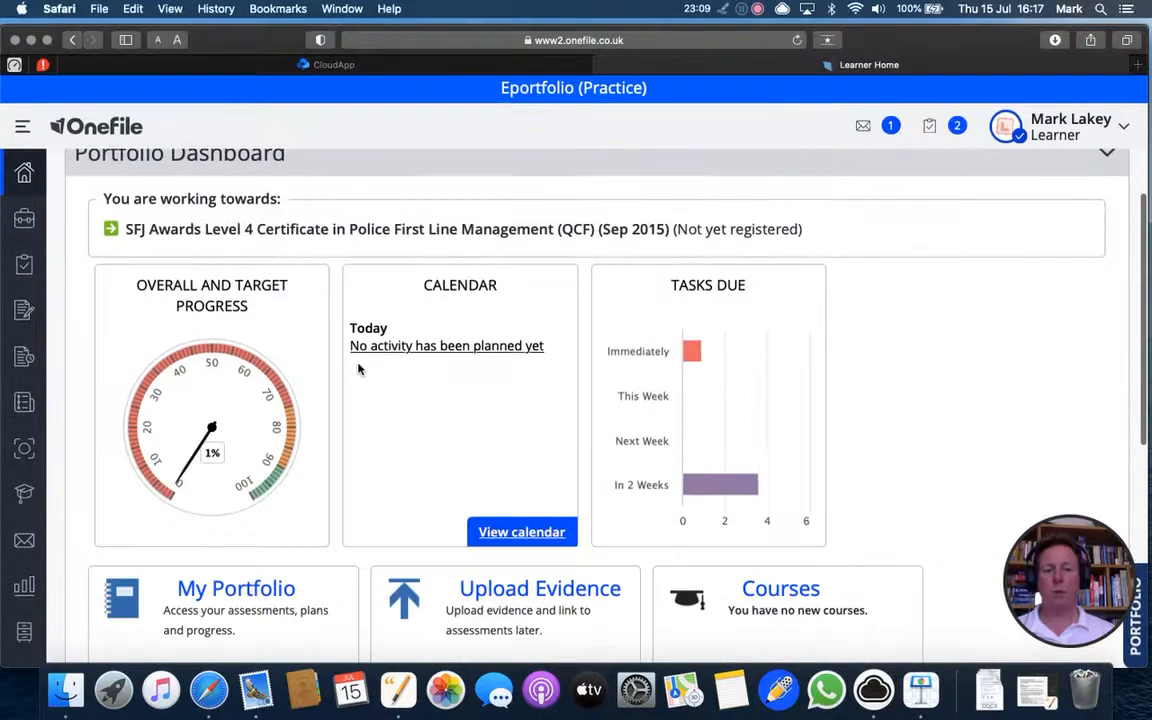
{"action": "scroll", "coordinate": [358, 370], "scroll_direction": "down", "scroll_amount": 1}
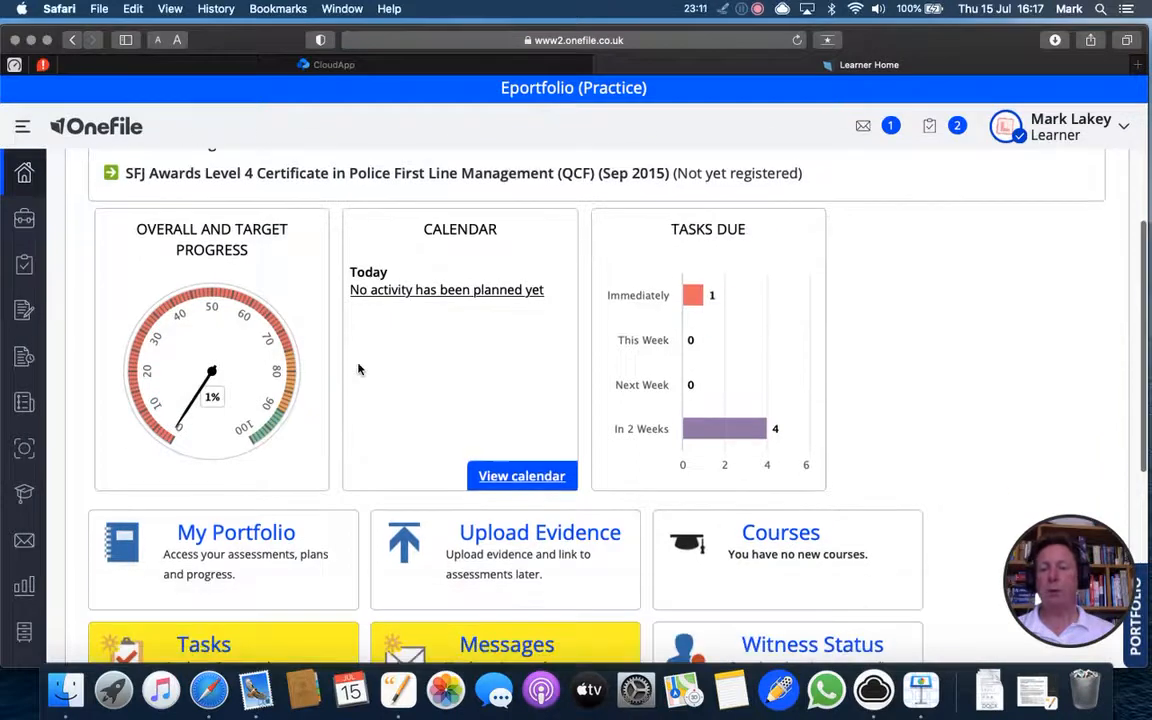
{"action": "scroll", "coordinate": [334, 482], "scroll_direction": "down", "scroll_amount": 3}
{"action": "scroll", "coordinate": [336, 486], "scroll_direction": "up", "scroll_amount": 2}
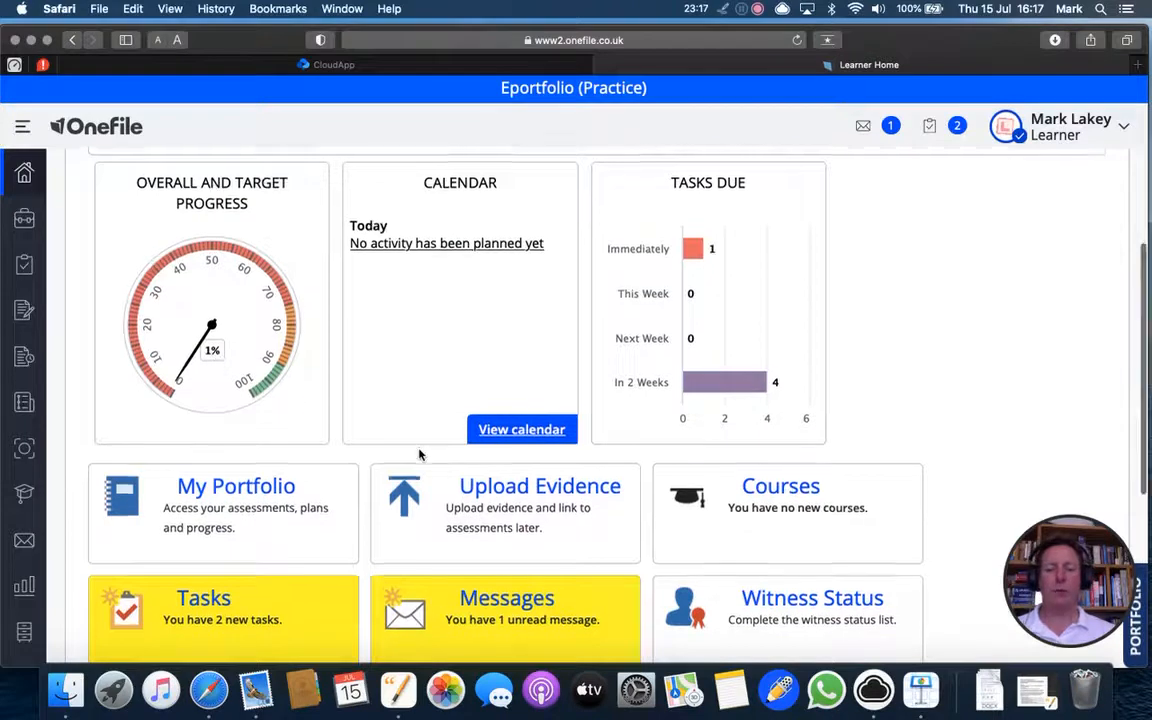
{"action": "scroll", "coordinate": [421, 453], "scroll_direction": "down", "scroll_amount": 5}
{"action": "scroll", "coordinate": [420, 455], "scroll_direction": "up", "scroll_amount": 10}
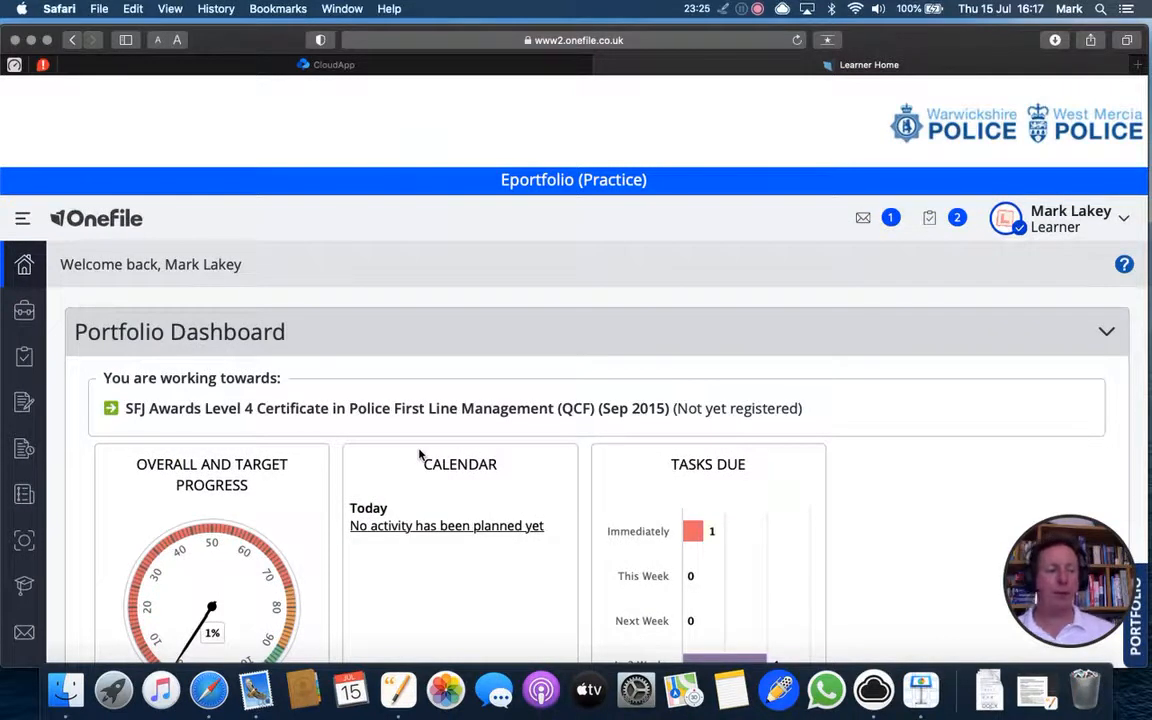
{"action": "scroll", "coordinate": [420, 455], "scroll_direction": "down", "scroll_amount": 5}
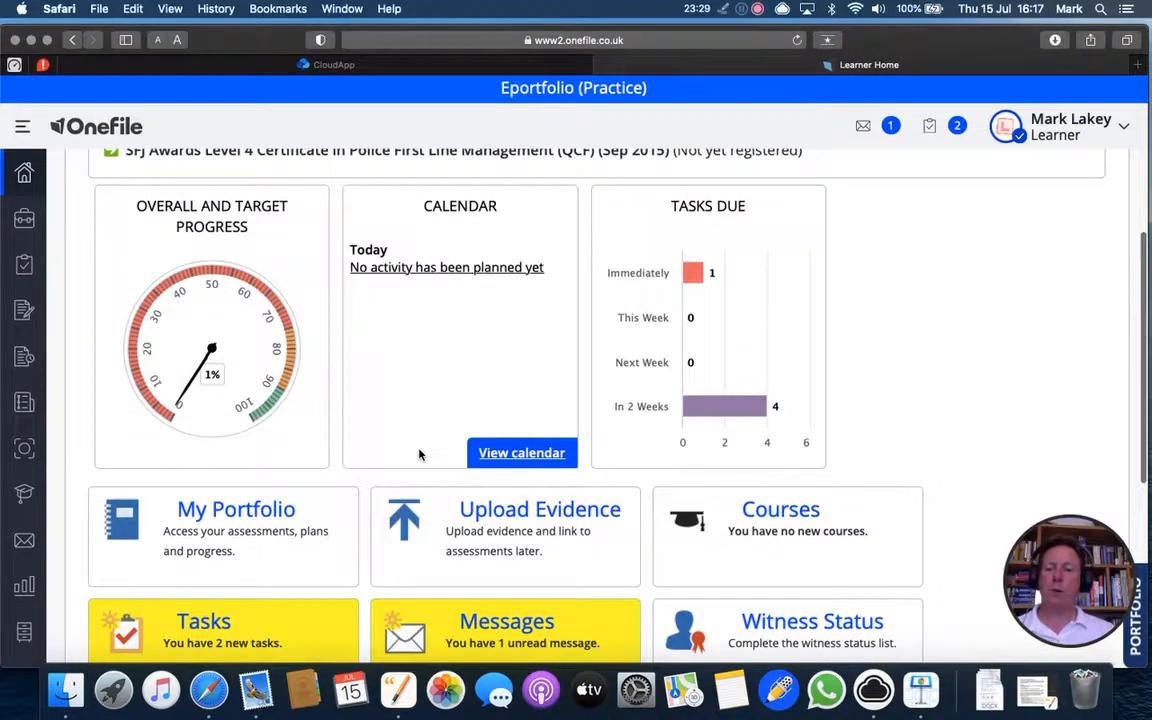
- Open the learner's pending assessments list and draw an annotation arrow pointing to the Create Assessment option
{"action": "scroll", "coordinate": [154, 249], "scroll_direction": "up", "scroll_amount": 5}
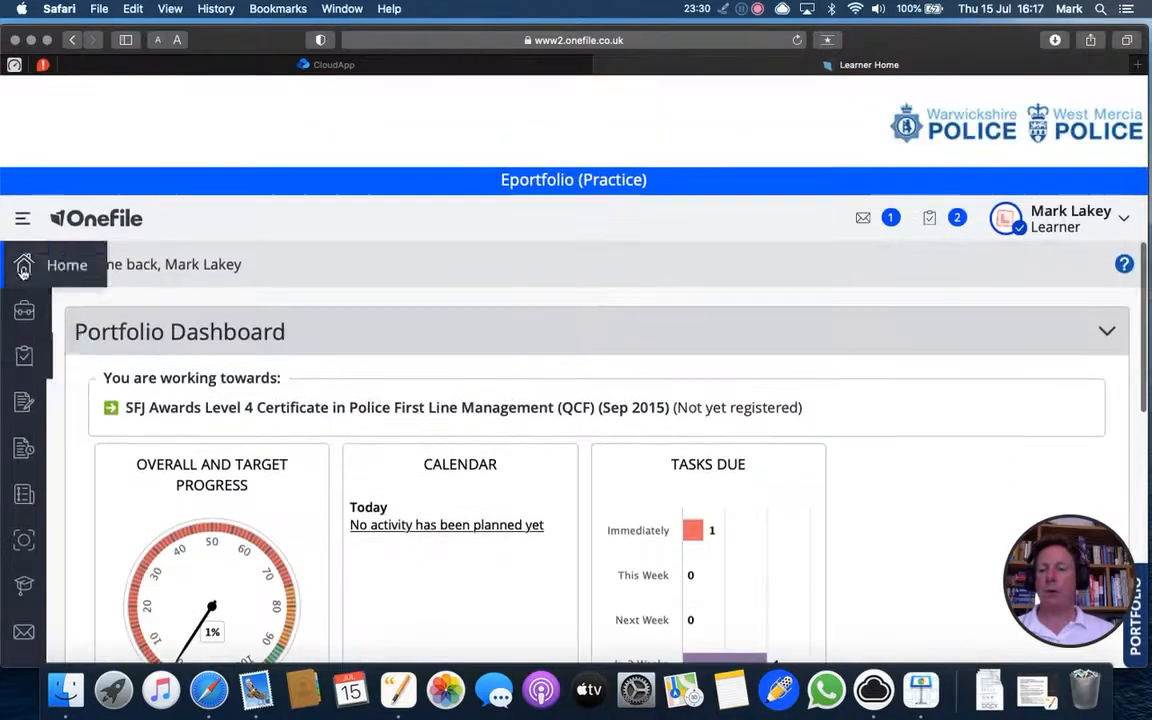
{"action": "left_click", "coordinate": [24, 402]}
{"action": "scroll", "coordinate": [455, 435], "scroll_direction": "down", "scroll_amount": 2}
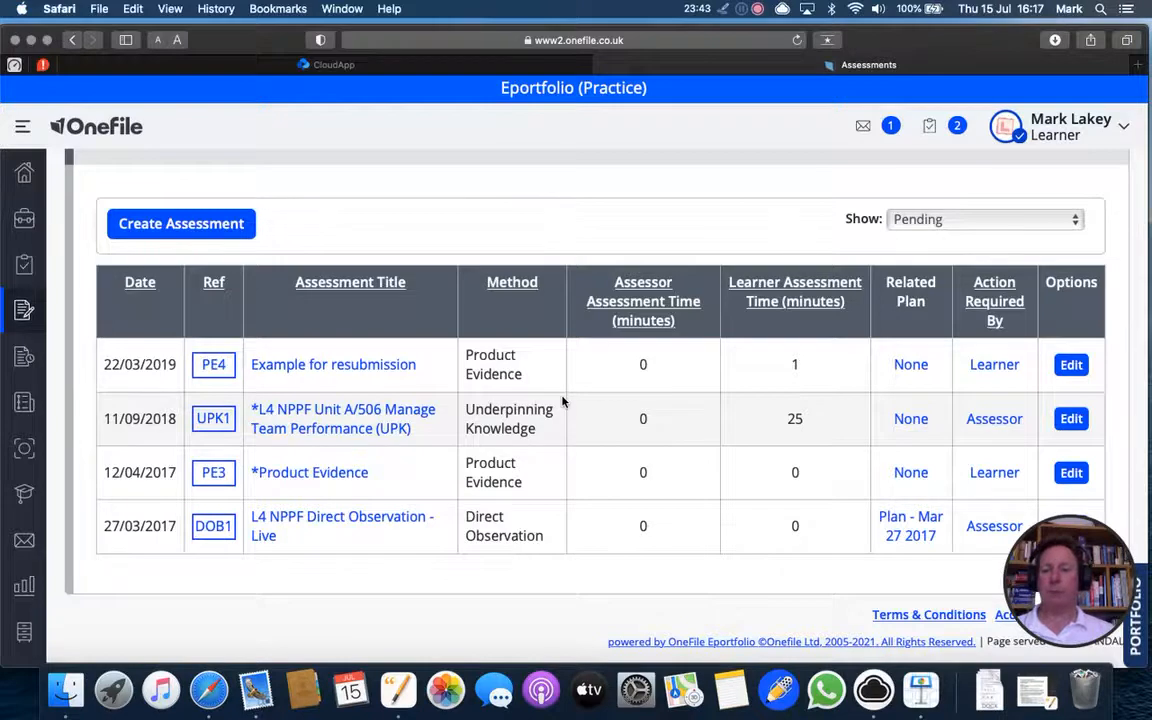
{"action": "scroll", "coordinate": [521, 229], "scroll_direction": "up", "scroll_amount": 2}
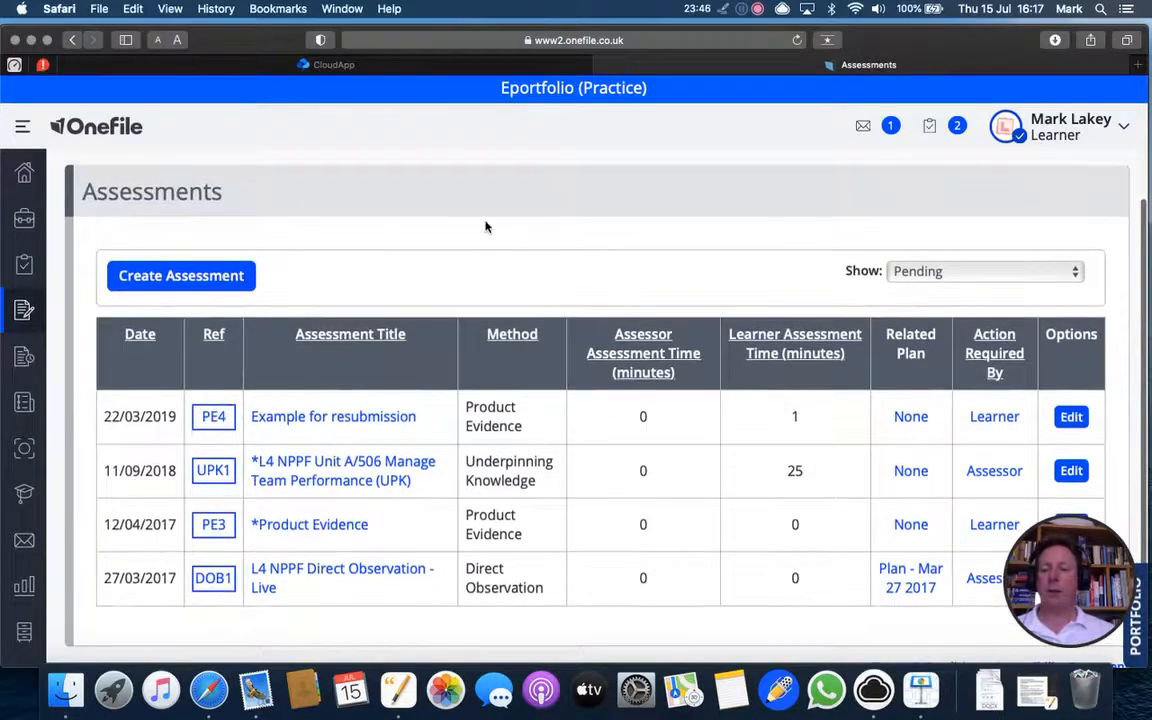
{"action": "left_click", "coordinate": [723, 9]}
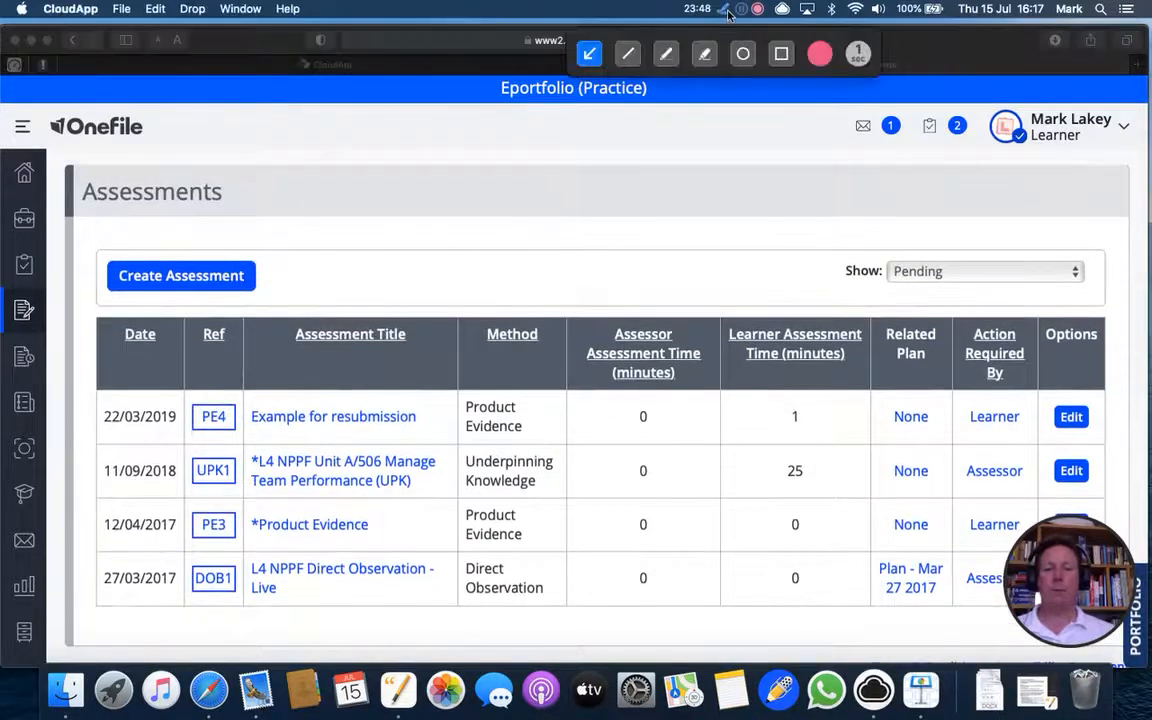
{"action": "mouse_move", "coordinate": [444, 155]}
{"action": "left_mouse_down"}
{"action": "mouse_move", "coordinate": [273, 280]}
{"action": "mouse_move", "coordinate": [241, 257]}
{"action": "left_mouse_up"}
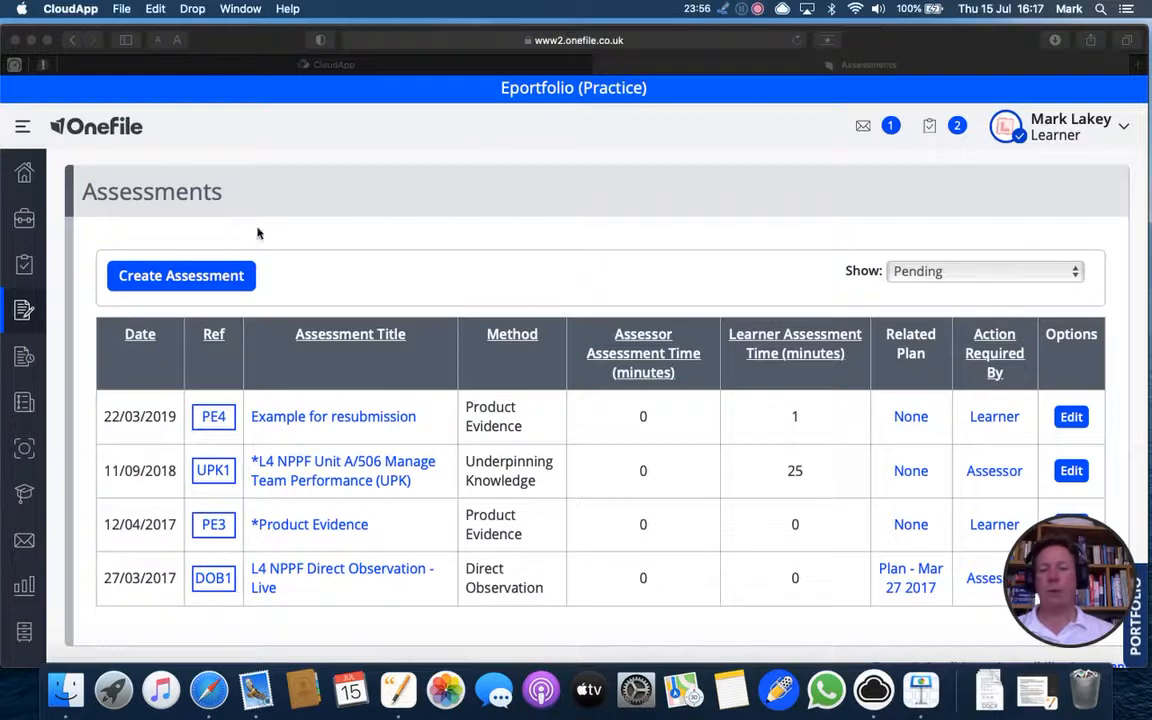
- Try to create a new assessment, and follow the pending plan notice to the Plans list
{"action": "left_click", "coordinate": [210, 278]}
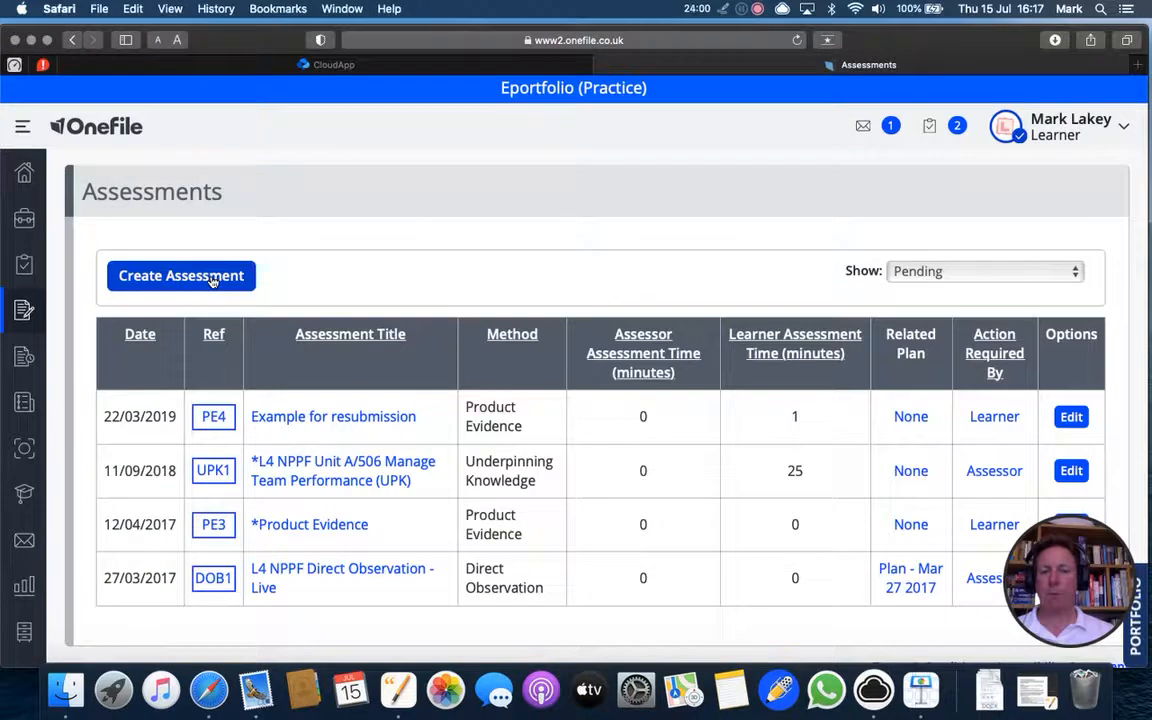
{"action": "left_click", "coordinate": [172, 277]}
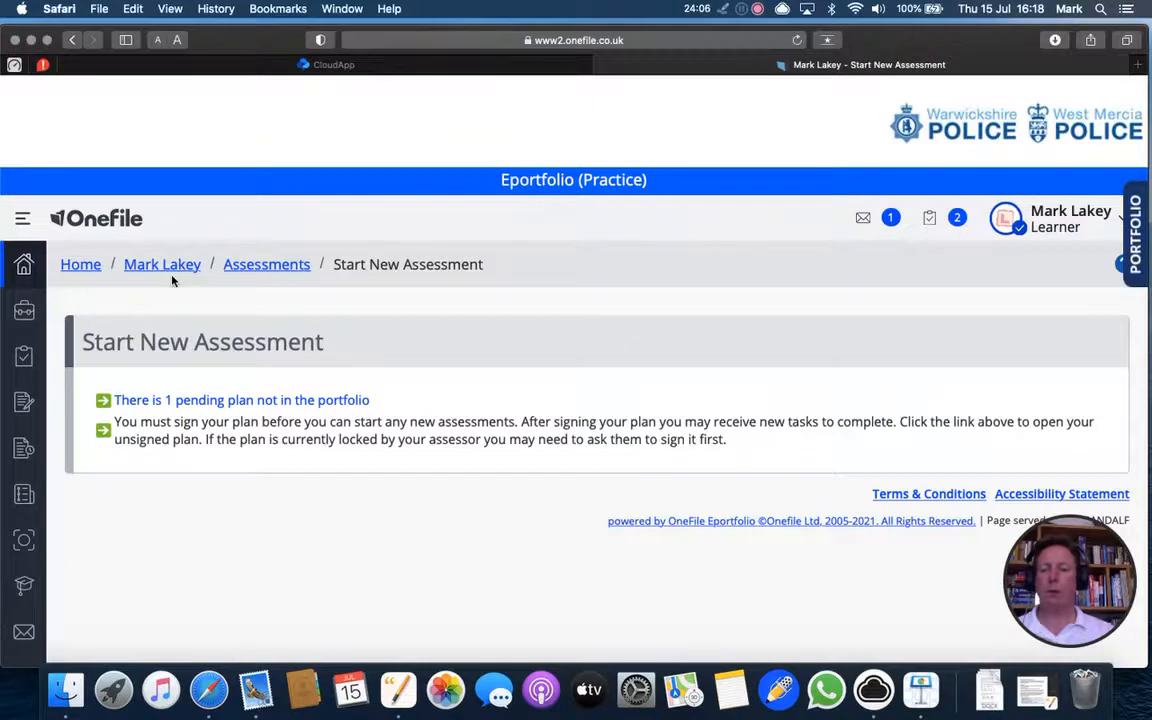
{"action": "triple_click", "coordinate": [225, 402]}
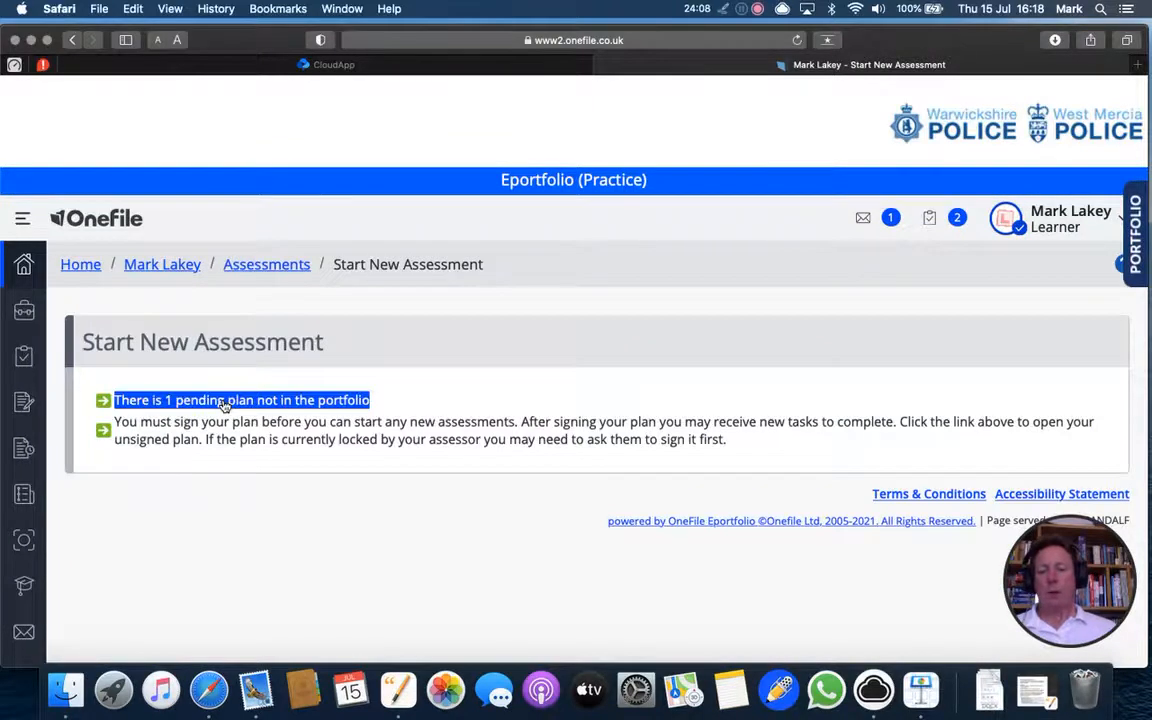
{"action": "left_click", "coordinate": [225, 402]}
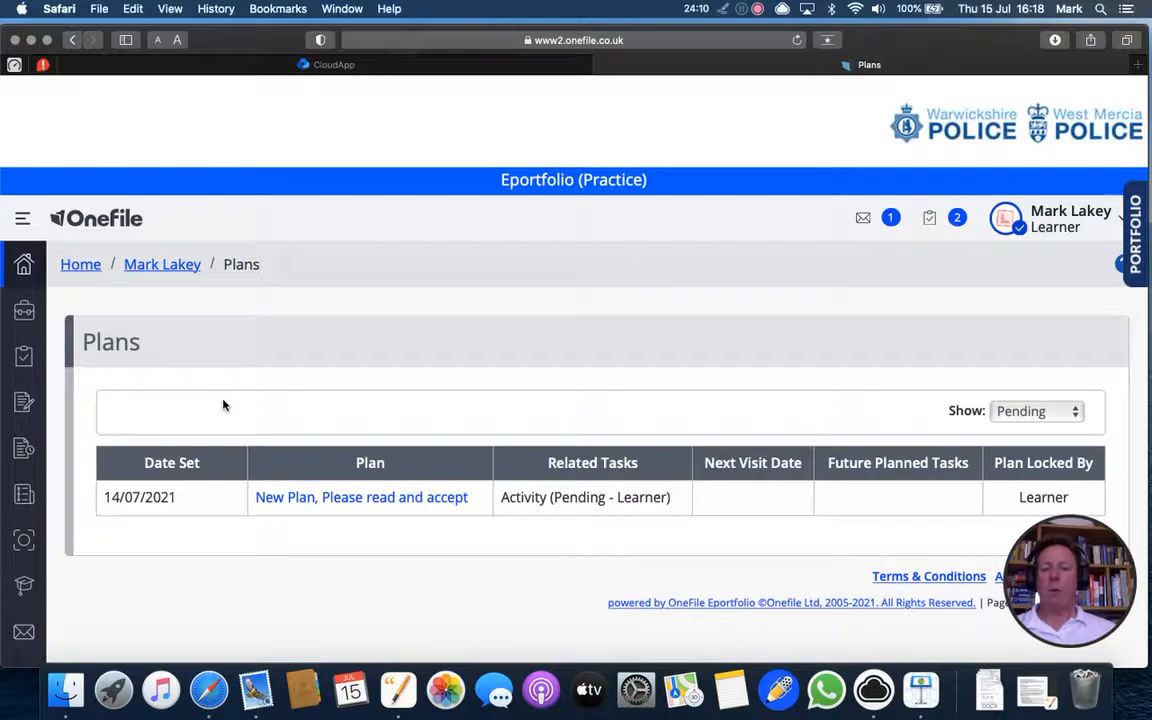
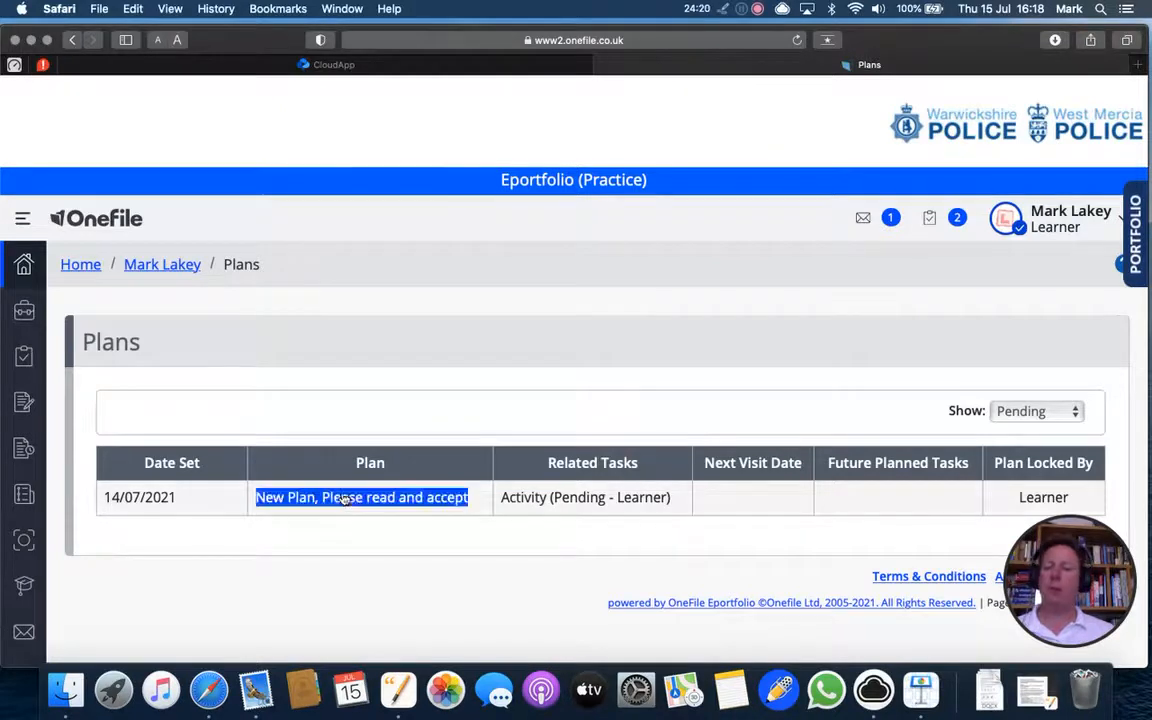
- Go to the learner's pending tasks and open the task to sign the recently prepared plan
{"action": "left_click", "coordinate": [26, 312]}
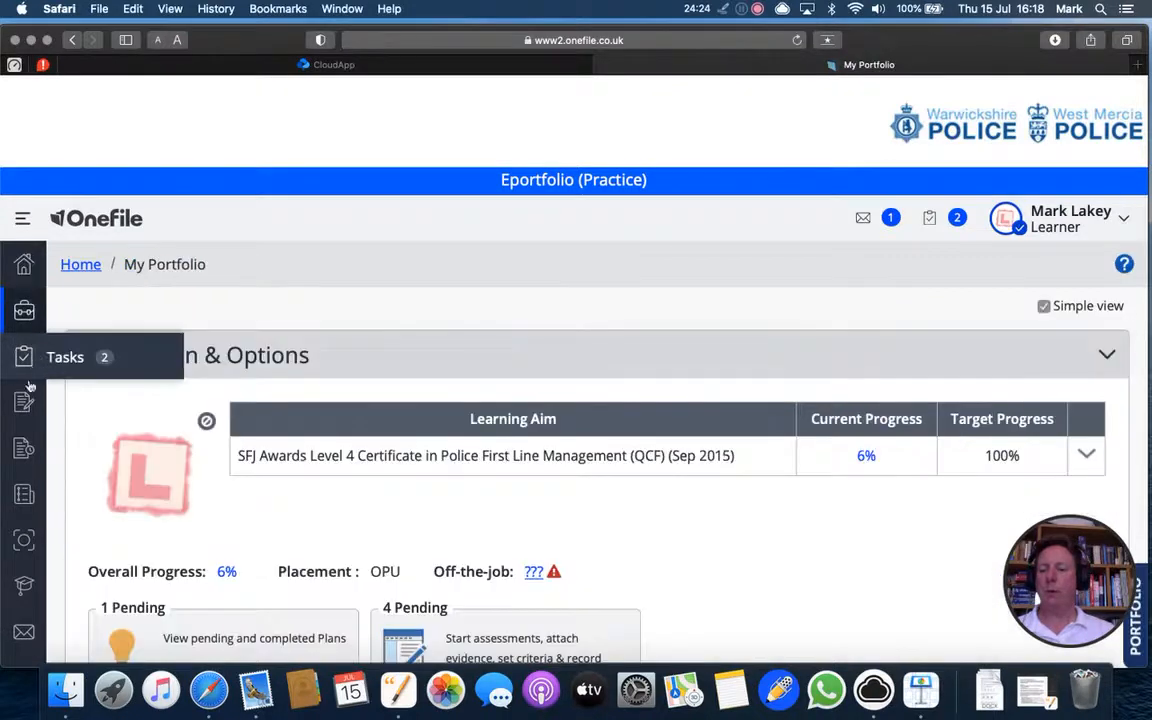
{"action": "left_click", "coordinate": [24, 356]}
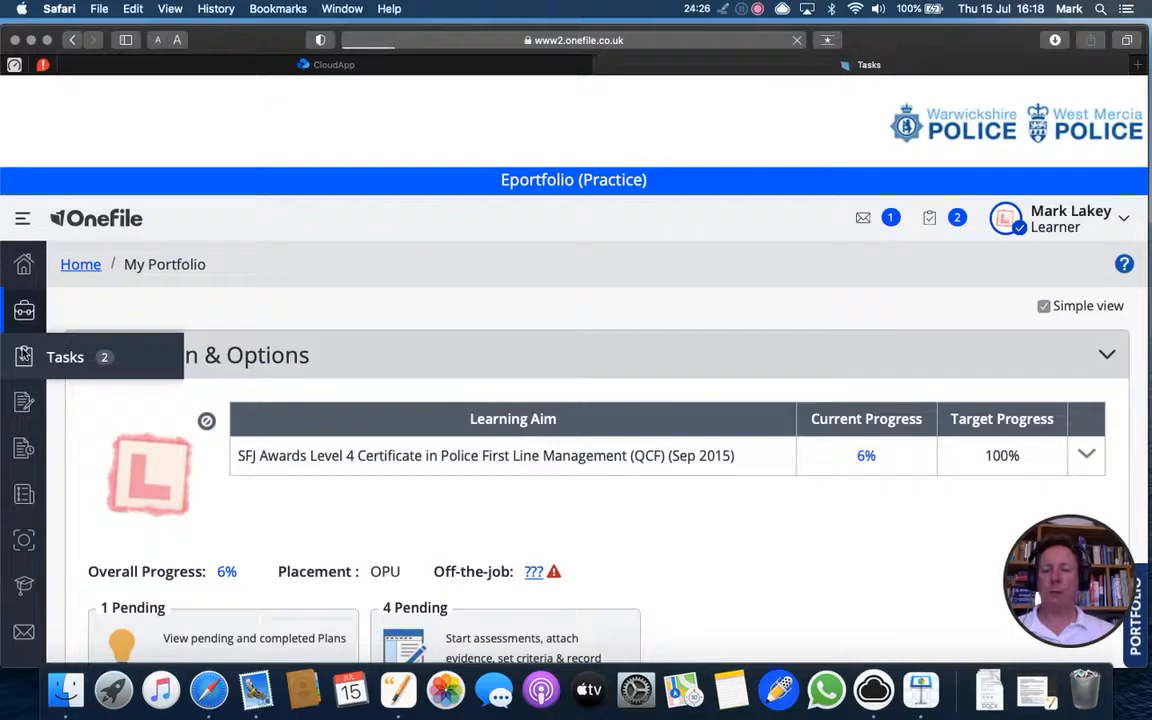
{"action": "scroll", "coordinate": [388, 356], "scroll_direction": "down", "scroll_amount": 3}
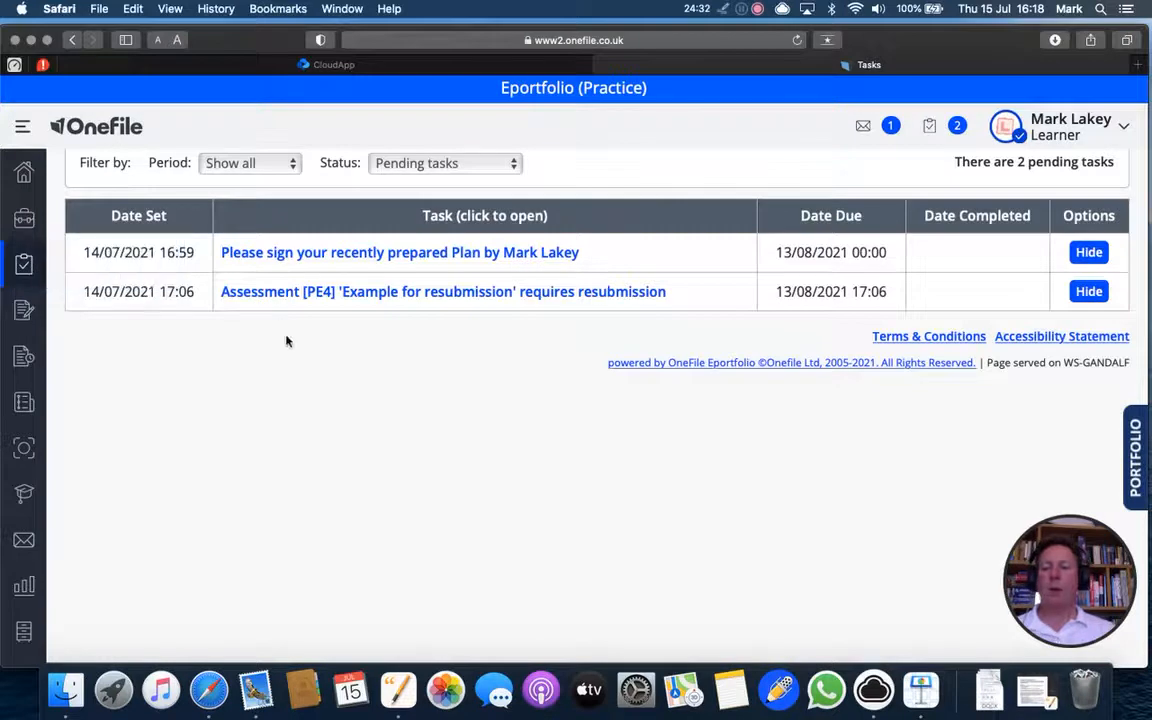
{"action": "left_click", "coordinate": [368, 256]}
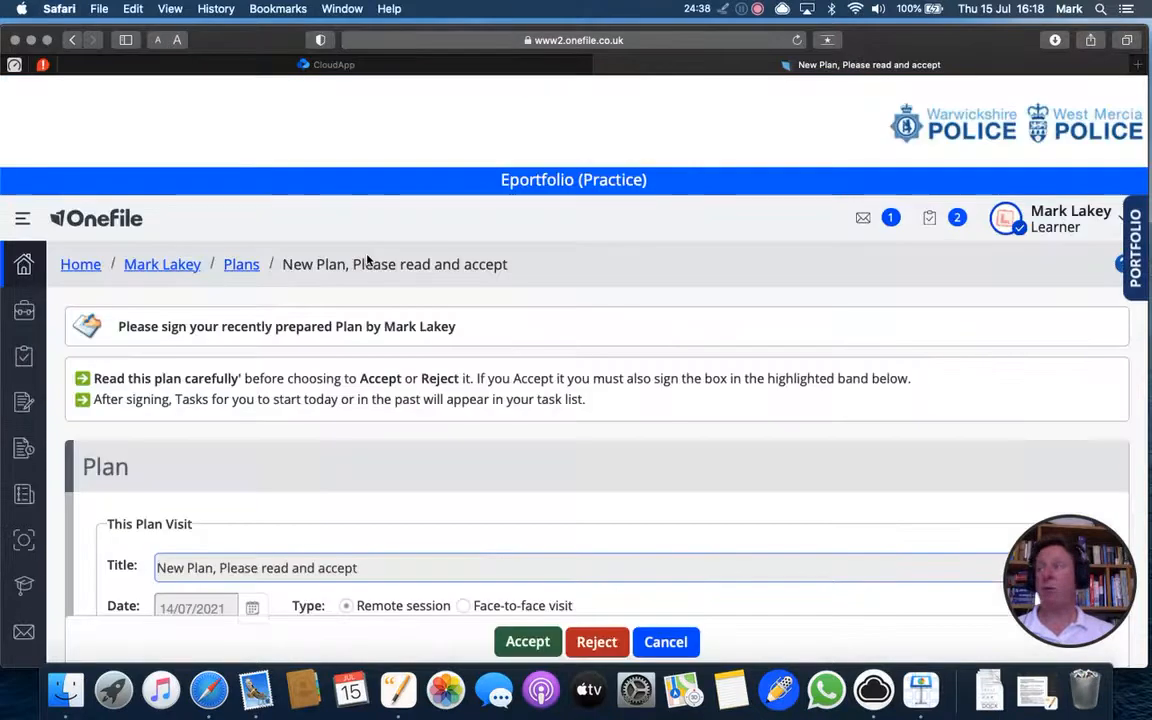
- Examine the plan's visit details, tasks, attachments, feedback and comments, issues arising and signatures
{"action": "scroll", "coordinate": [661, 432], "scroll_direction": "down", "scroll_amount": 5}
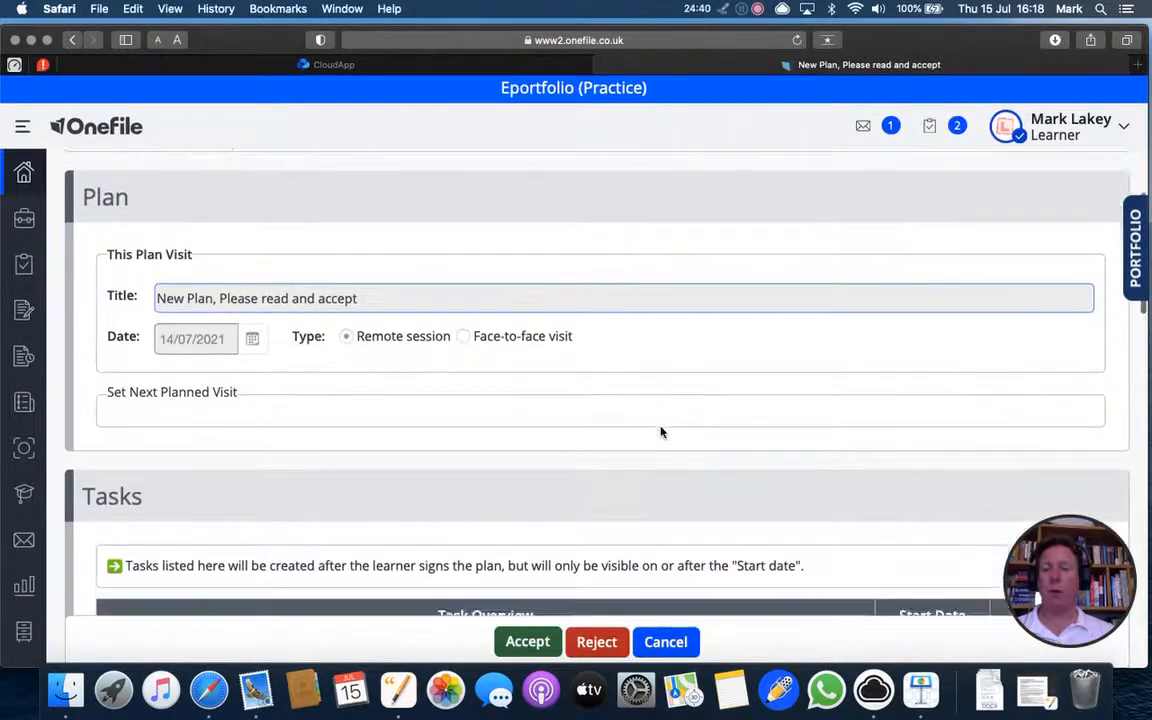
{"action": "scroll", "coordinate": [320, 292], "scroll_direction": "down", "scroll_amount": 4}
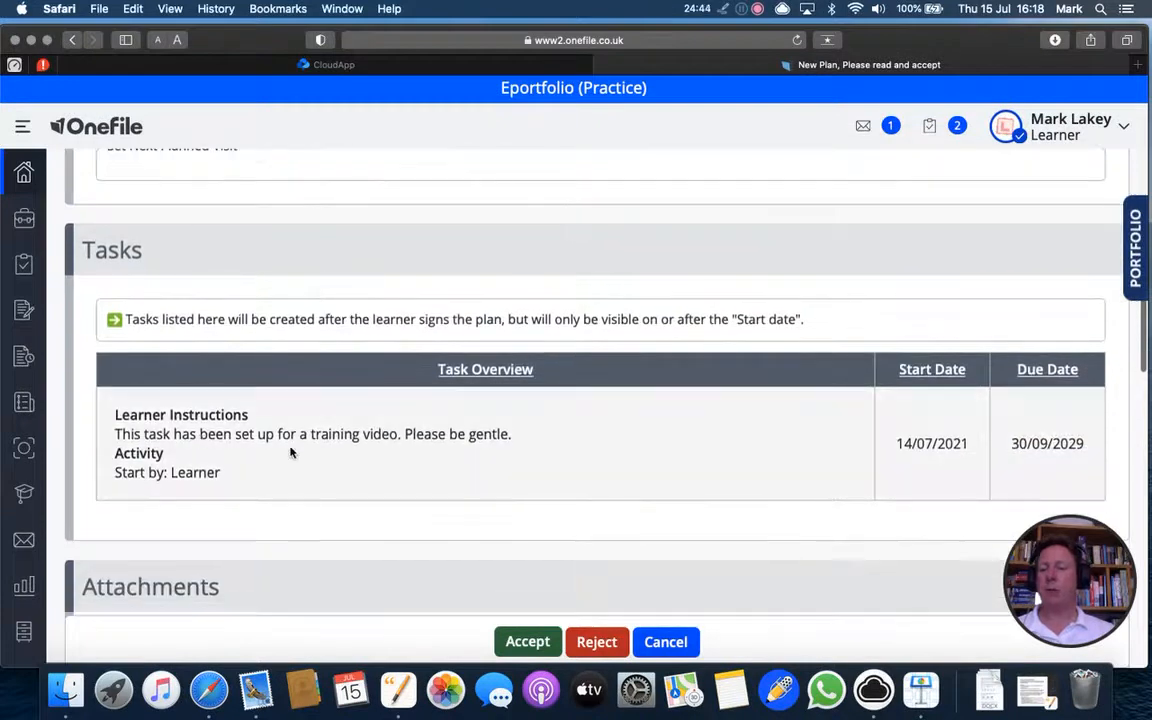
{"action": "scroll", "coordinate": [423, 463], "scroll_direction": "down", "scroll_amount": 6}
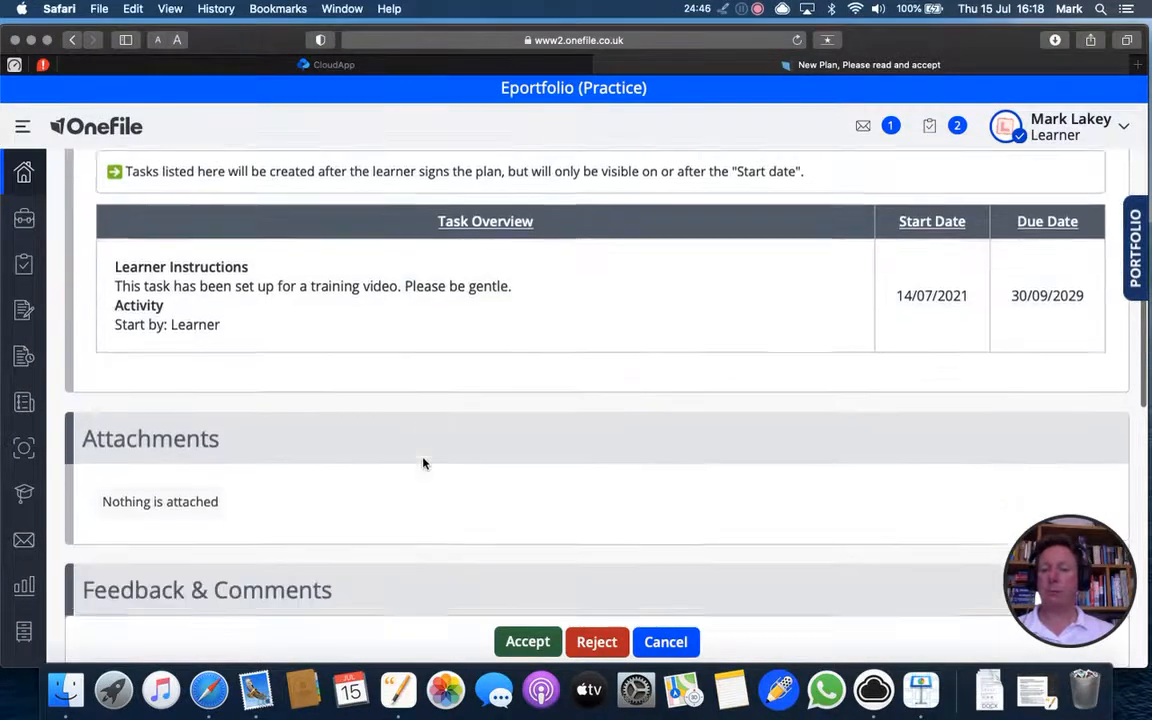
{"action": "scroll", "coordinate": [423, 463], "scroll_direction": "down", "scroll_amount": 4}
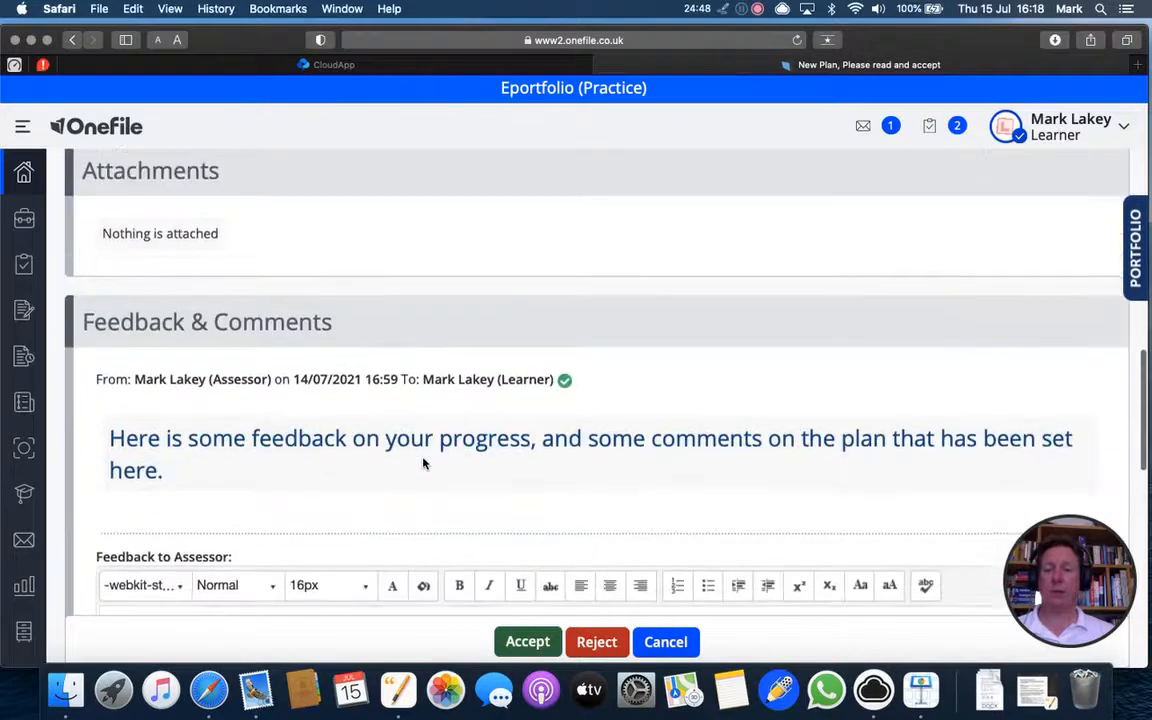
{"action": "scroll", "coordinate": [423, 463], "scroll_direction": "up", "scroll_amount": 10}
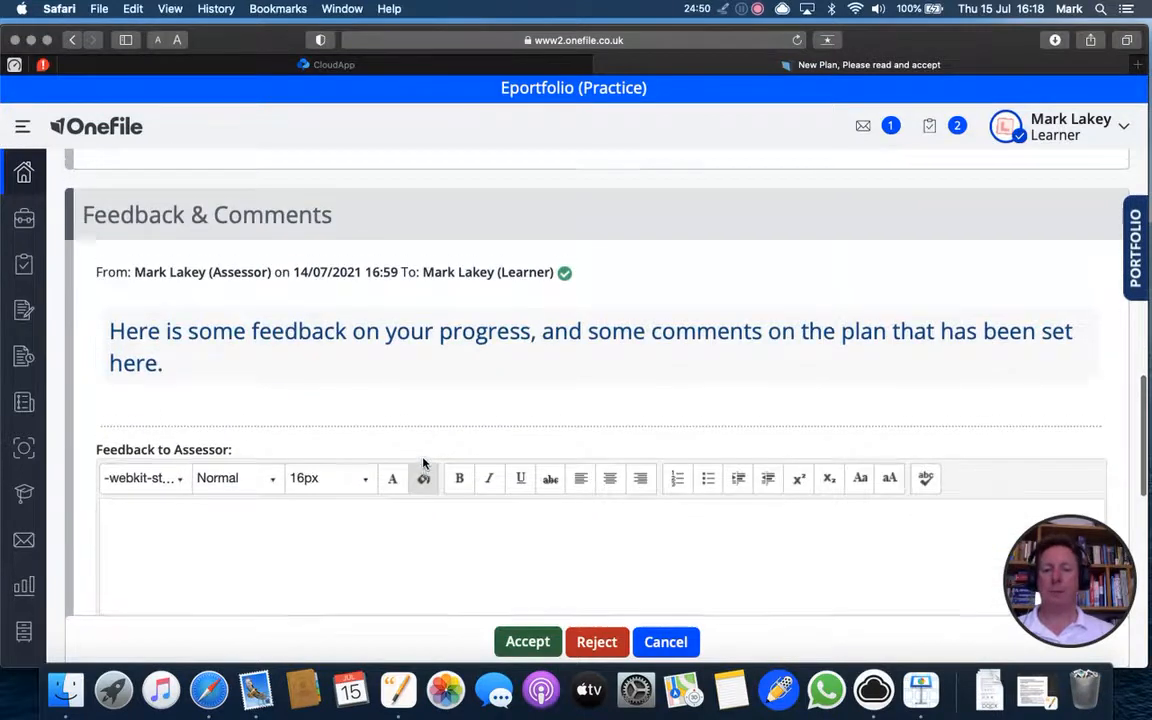
{"action": "scroll", "coordinate": [423, 463], "scroll_direction": "up", "scroll_amount": 5}
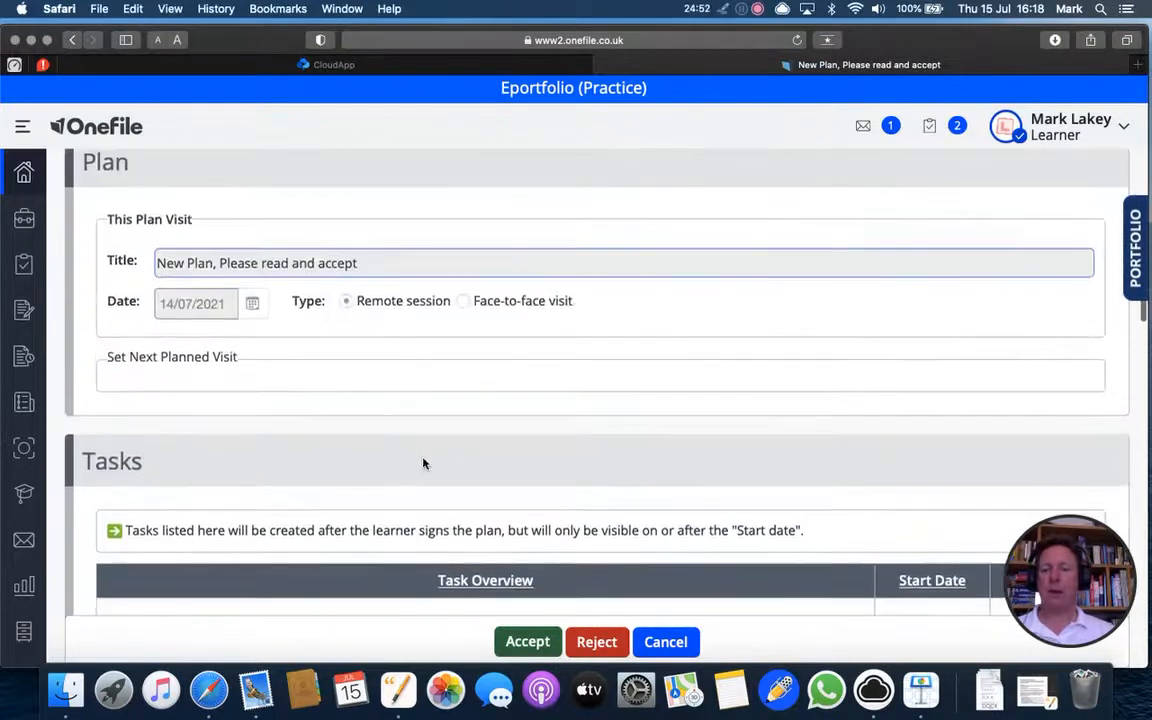
{"action": "scroll", "coordinate": [437, 513], "scroll_direction": "down", "scroll_amount": 6}
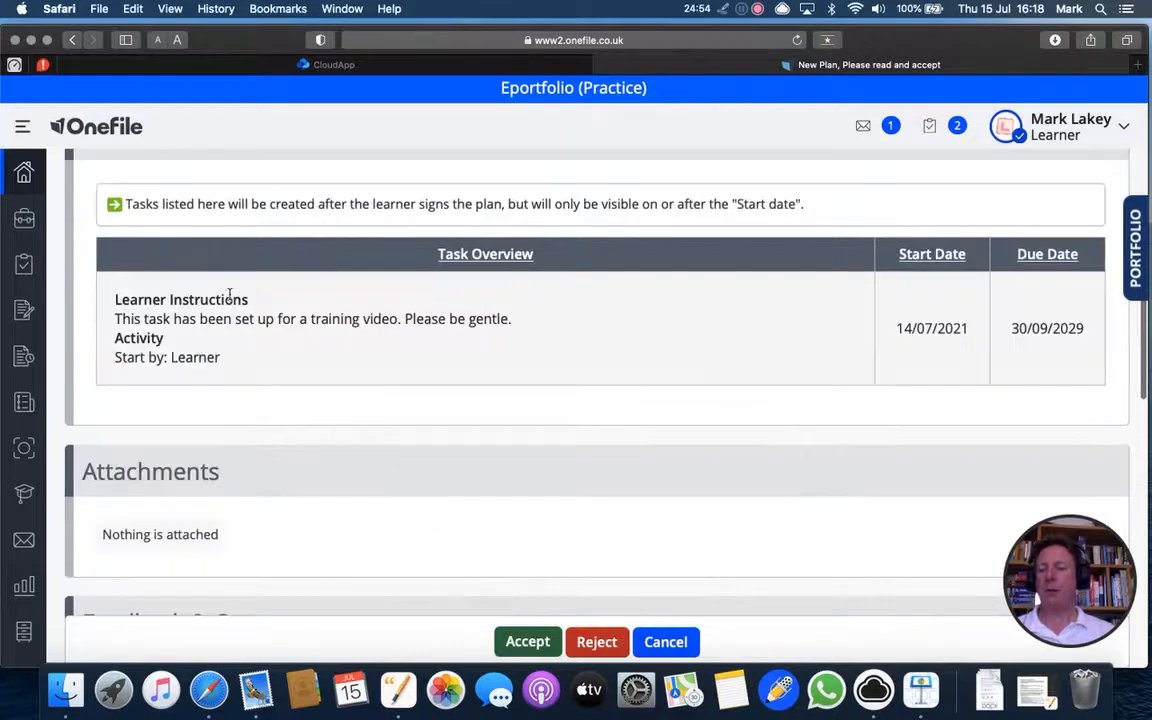
{"action": "scroll", "coordinate": [217, 308], "scroll_direction": "down", "scroll_amount": 5}
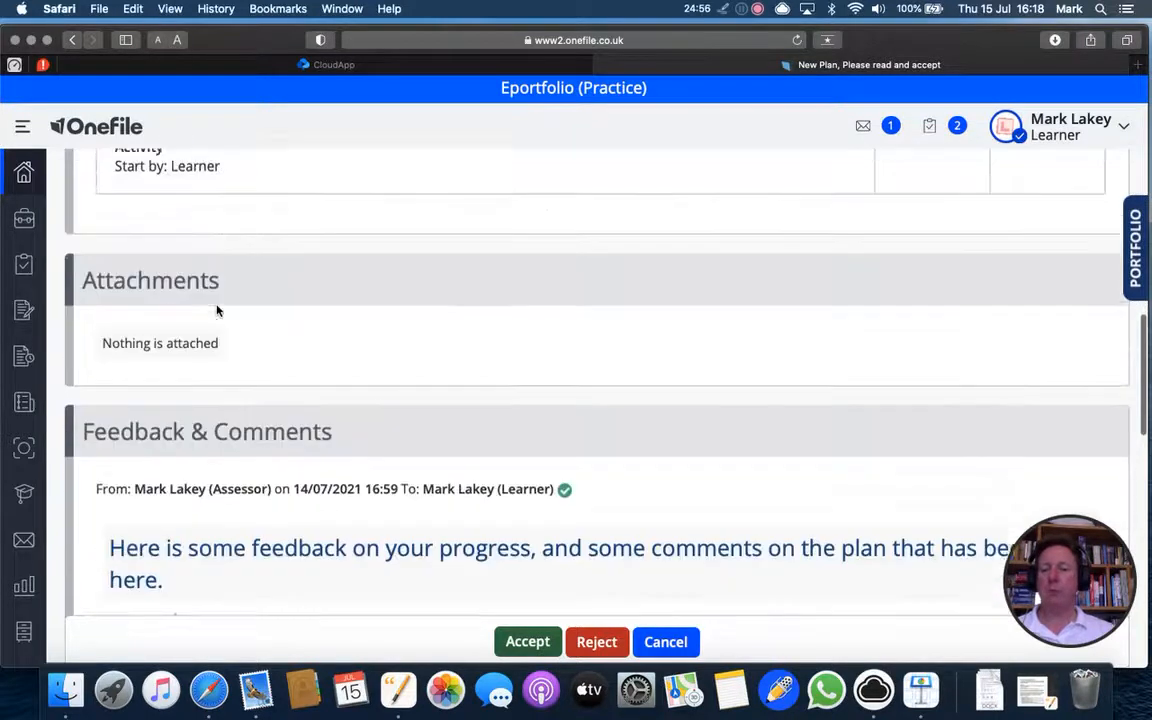
{"action": "scroll", "coordinate": [217, 310], "scroll_direction": "down", "scroll_amount": 2}
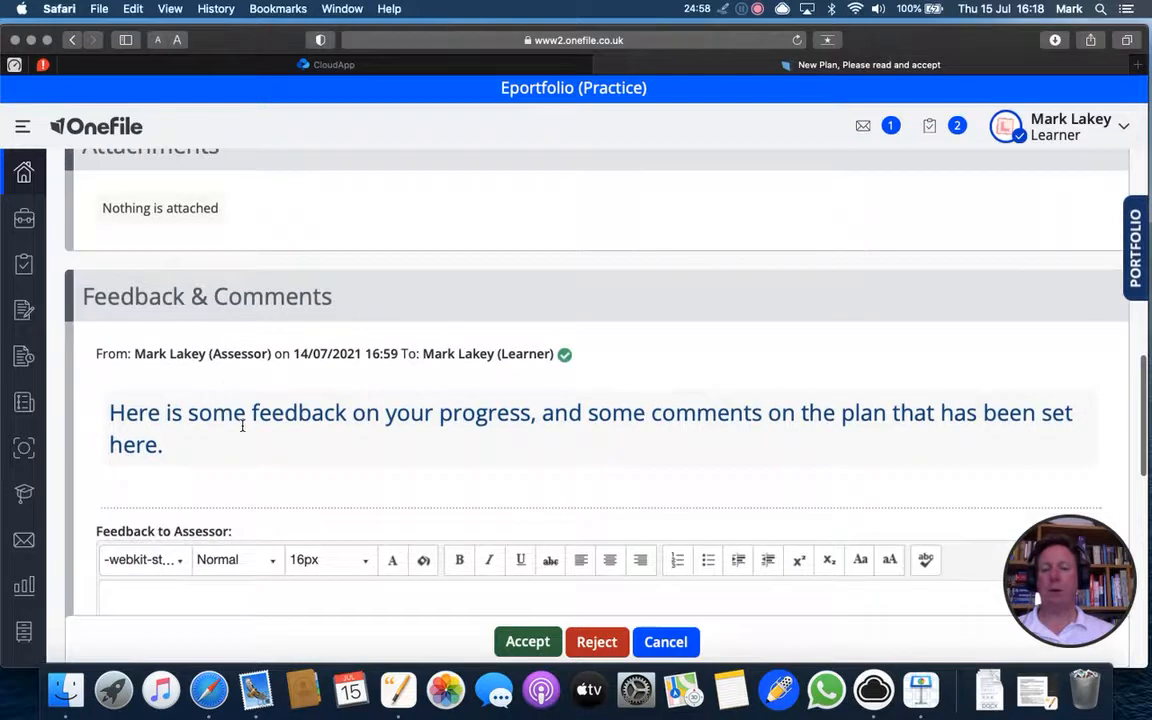
{"action": "scroll", "coordinate": [242, 426], "scroll_direction": "down", "scroll_amount": 7}
{"action": "scroll", "coordinate": [242, 427], "scroll_direction": "down", "scroll_amount": 6}
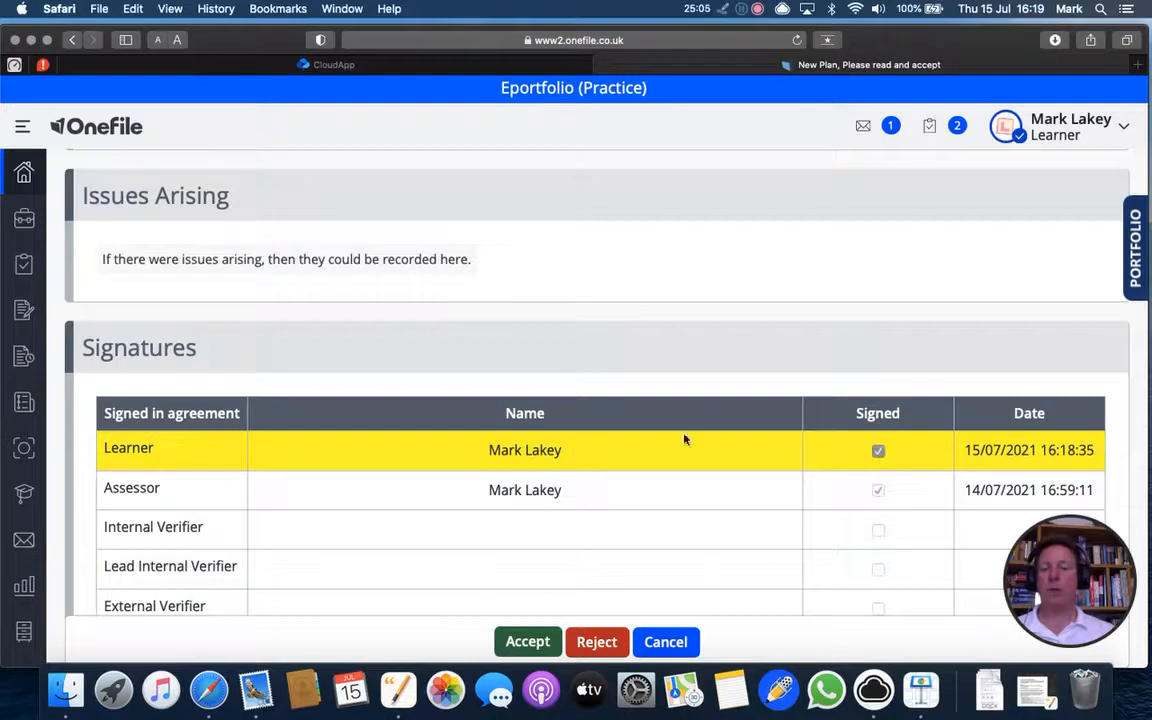
- Draw annotation arrows pointing to the learner's signed checkbox and the plan's Accept option
{"action": "left_click", "coordinate": [876, 451]}
{"action": "left_click", "coordinate": [518, 640]}
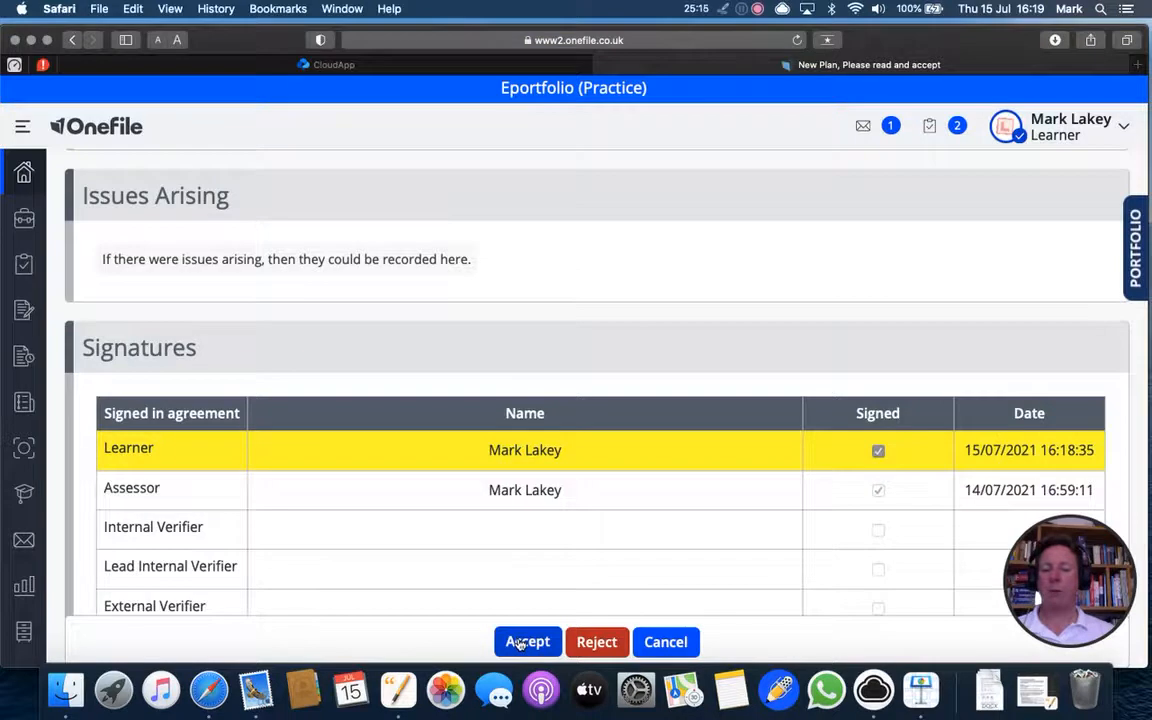
{"action": "left_click", "coordinate": [723, 9]}
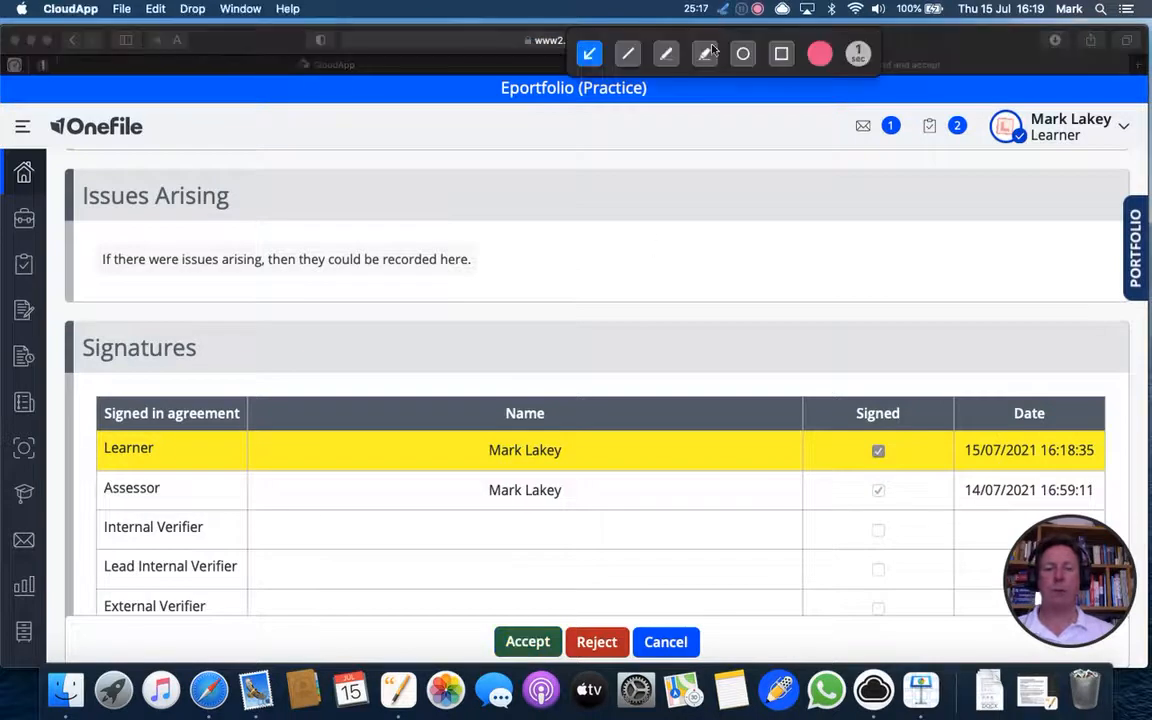
{"action": "mouse_move", "coordinate": [732, 197]}
{"action": "left_mouse_down"}
{"action": "mouse_move", "coordinate": [625, 417]}
{"action": "mouse_move", "coordinate": [905, 489]}
{"action": "mouse_move", "coordinate": [868, 440]}
{"action": "mouse_move", "coordinate": [878, 450]}
{"action": "left_mouse_up"}
{"action": "left_click_drag", "start_coordinate": [502, 401], "coordinate": [513, 615]}
{"action": "mouse_move", "coordinate": [723, 17]}
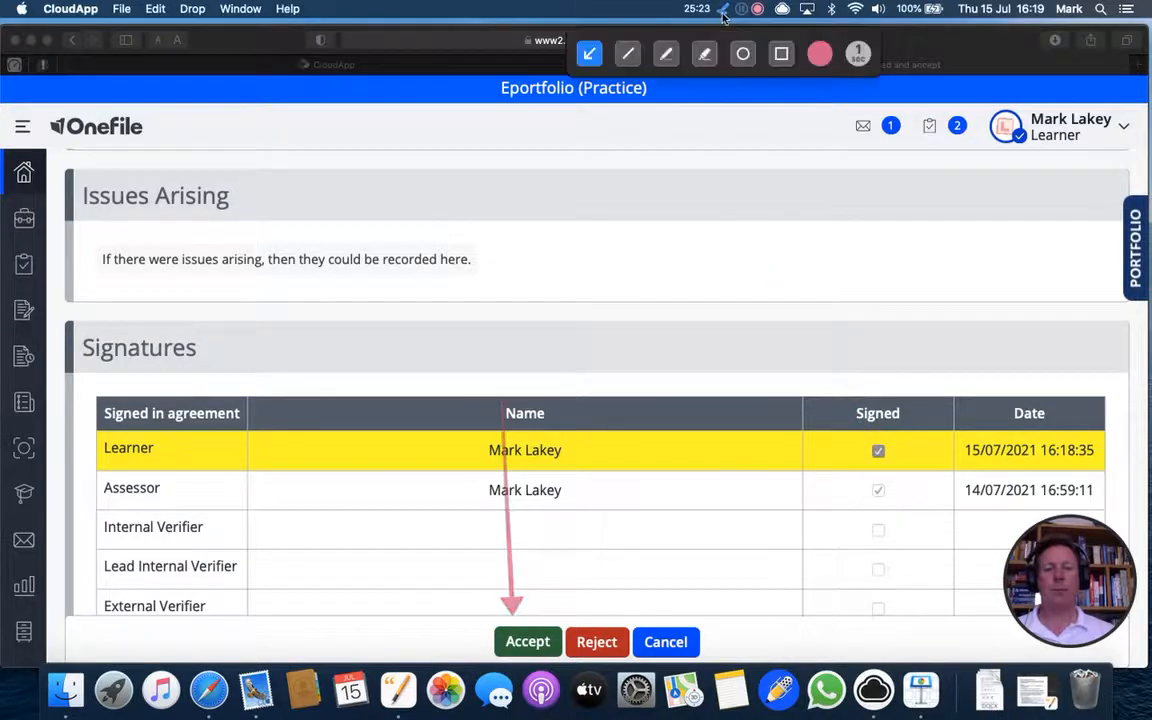
- Accept the signed plan "New Plan, Please read and accept" as the learner
{"action": "left_click", "coordinate": [527, 642]}
{"action": "left_click", "coordinate": [527, 642]}
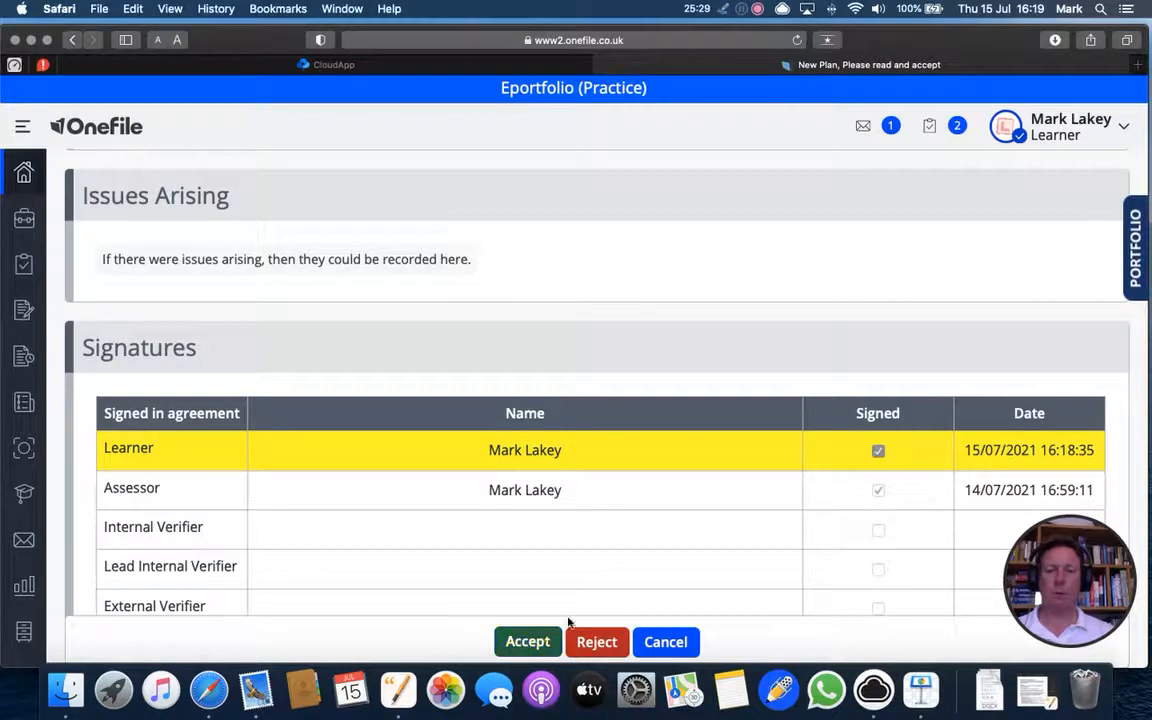
{"action": "left_click", "coordinate": [531, 642]}
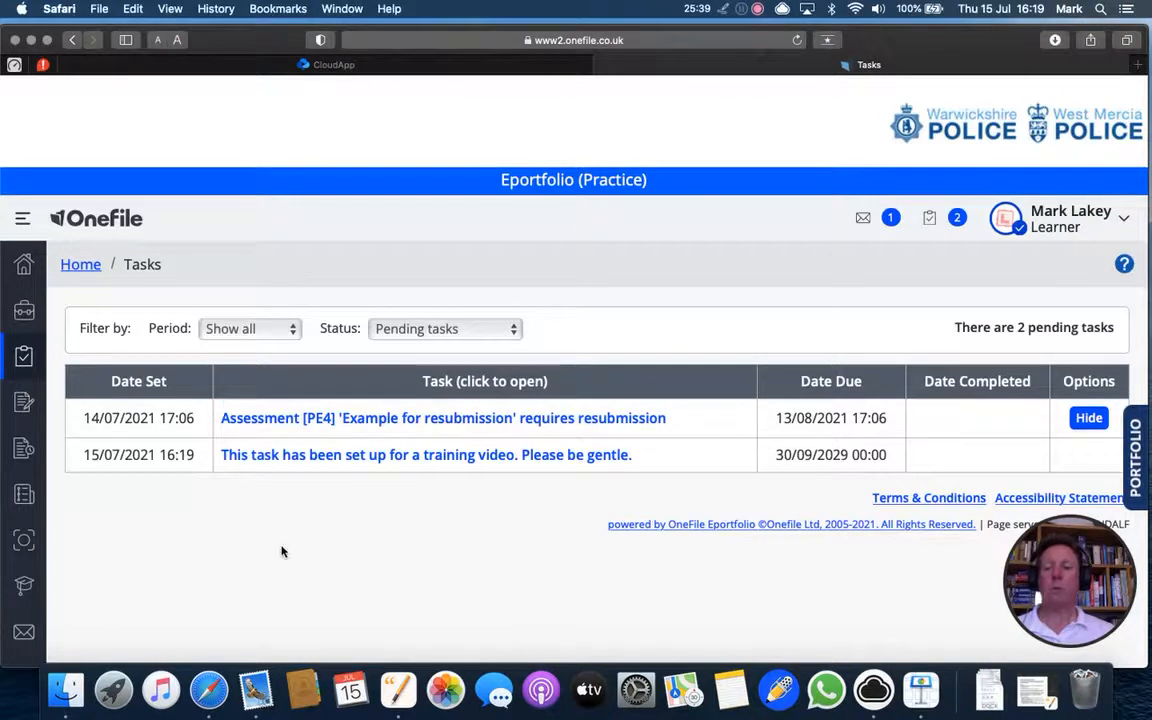
- Begin creating a new assessment from the assessments list with Reflective Account as its primary method
{"action": "left_click", "coordinate": [23, 402]}
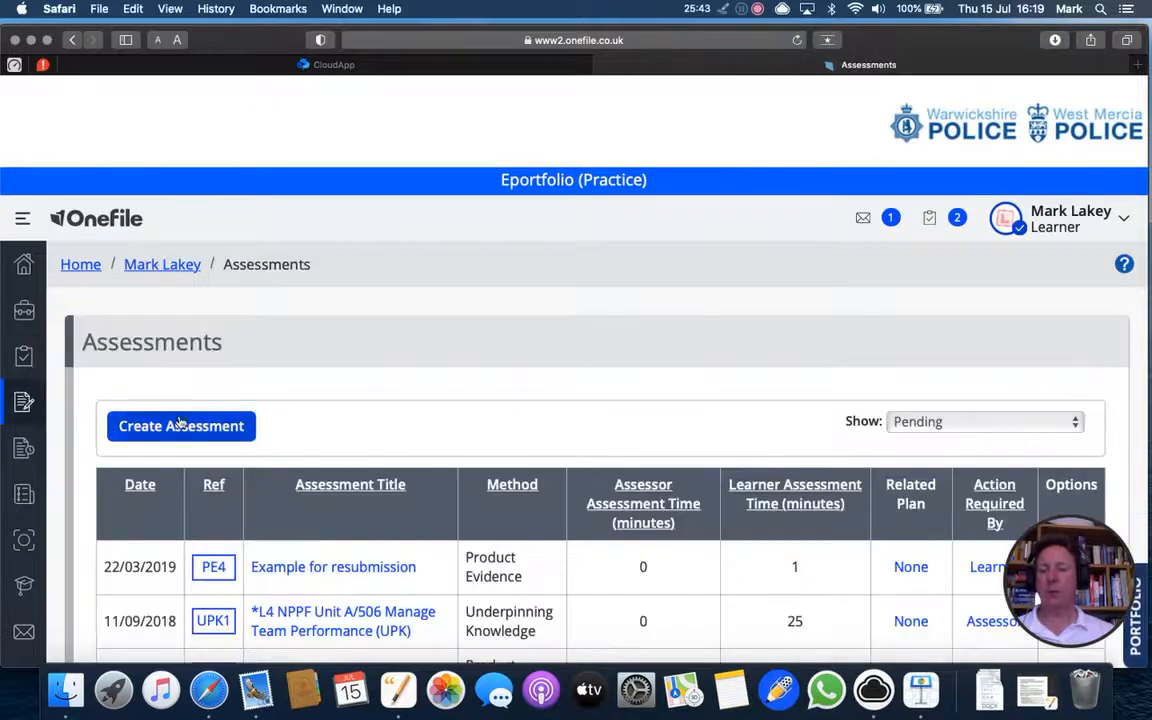
{"action": "left_click", "coordinate": [179, 428]}
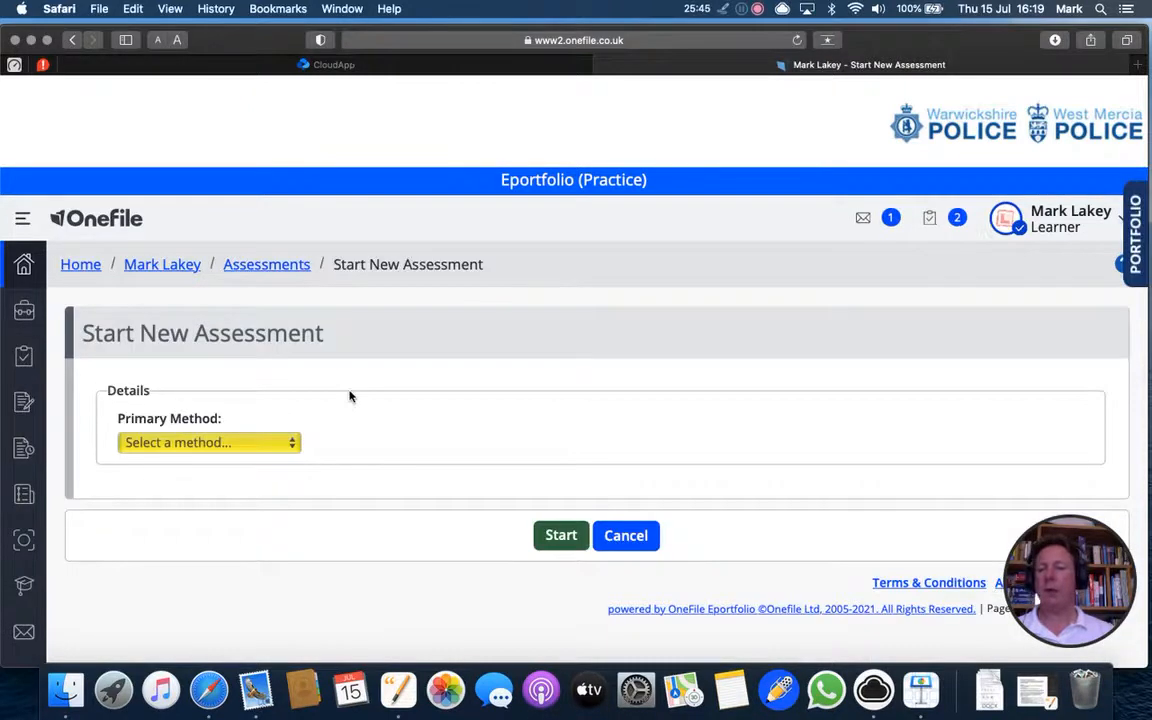
{"action": "scroll", "coordinate": [350, 396], "scroll_direction": "down", "scroll_amount": 3}
{"action": "scroll", "coordinate": [350, 397], "scroll_direction": "up", "scroll_amount": 3}
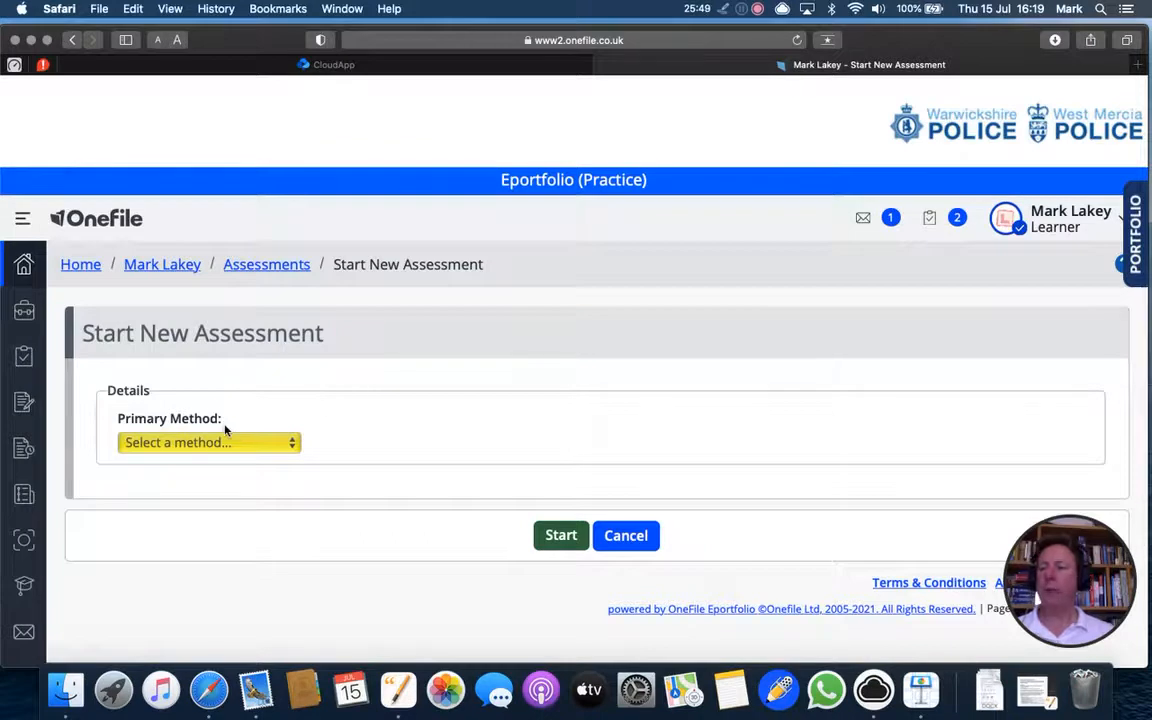
{"action": "left_click", "coordinate": [295, 443]}
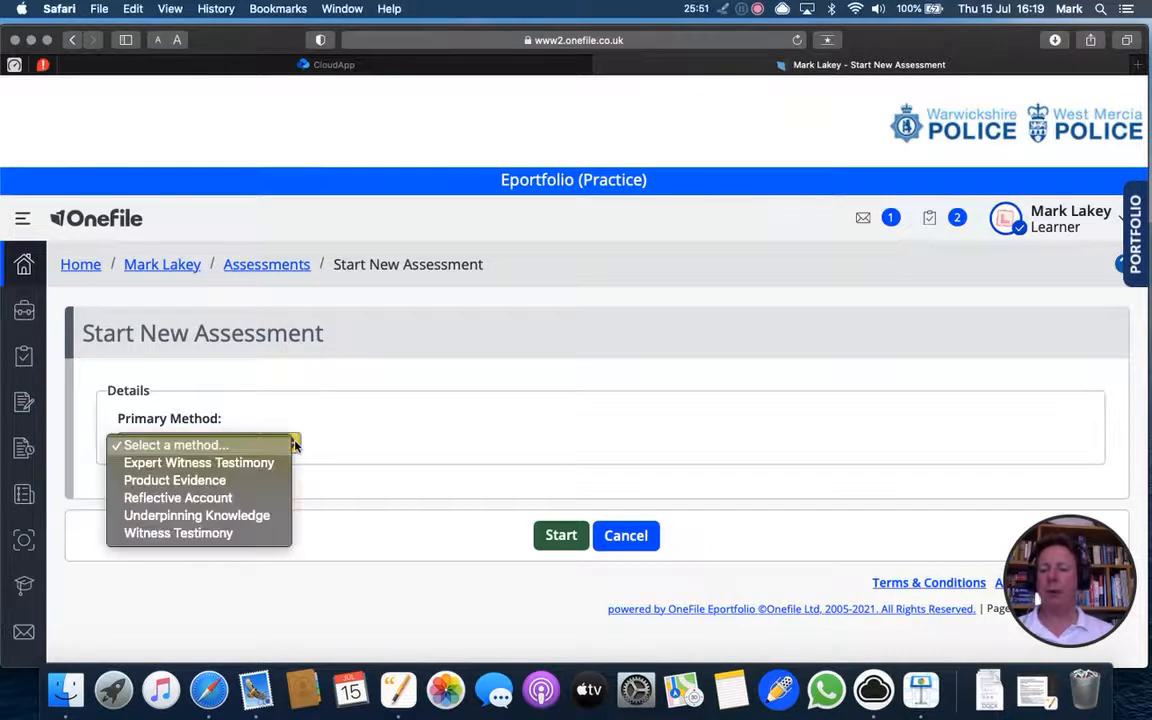
{"action": "left_click", "coordinate": [227, 497]}
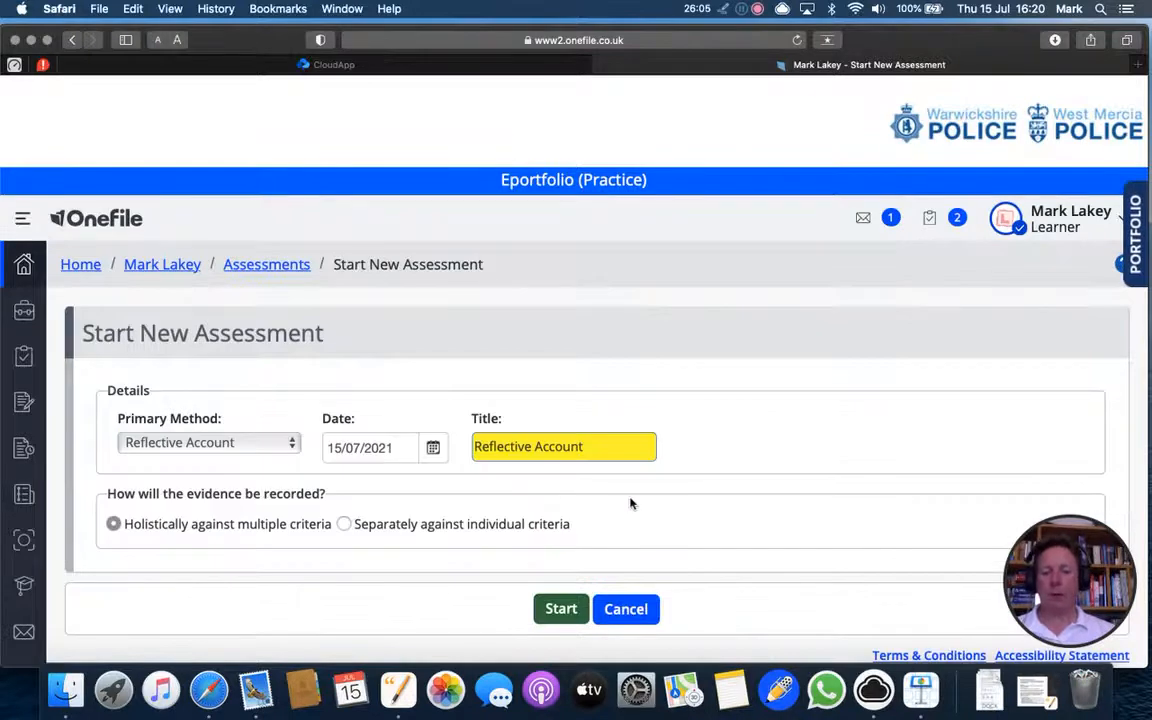
{"action": "scroll", "coordinate": [640, 503], "scroll_direction": "down", "scroll_amount": 2}
{"action": "scroll", "coordinate": [640, 503], "scroll_direction": "down", "scroll_amount": 2}
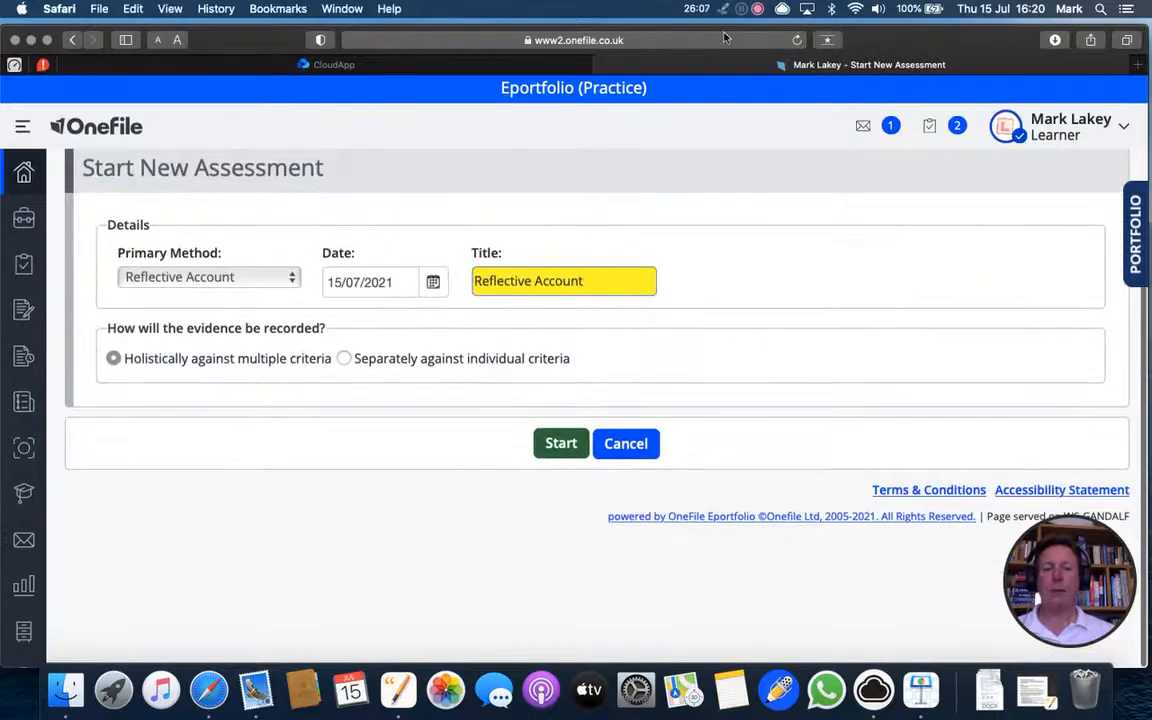
- Draw annotation arrows pointing to the holistic and separate options for how the evidence is recorded
{"action": "left_click", "coordinate": [727, 10]}
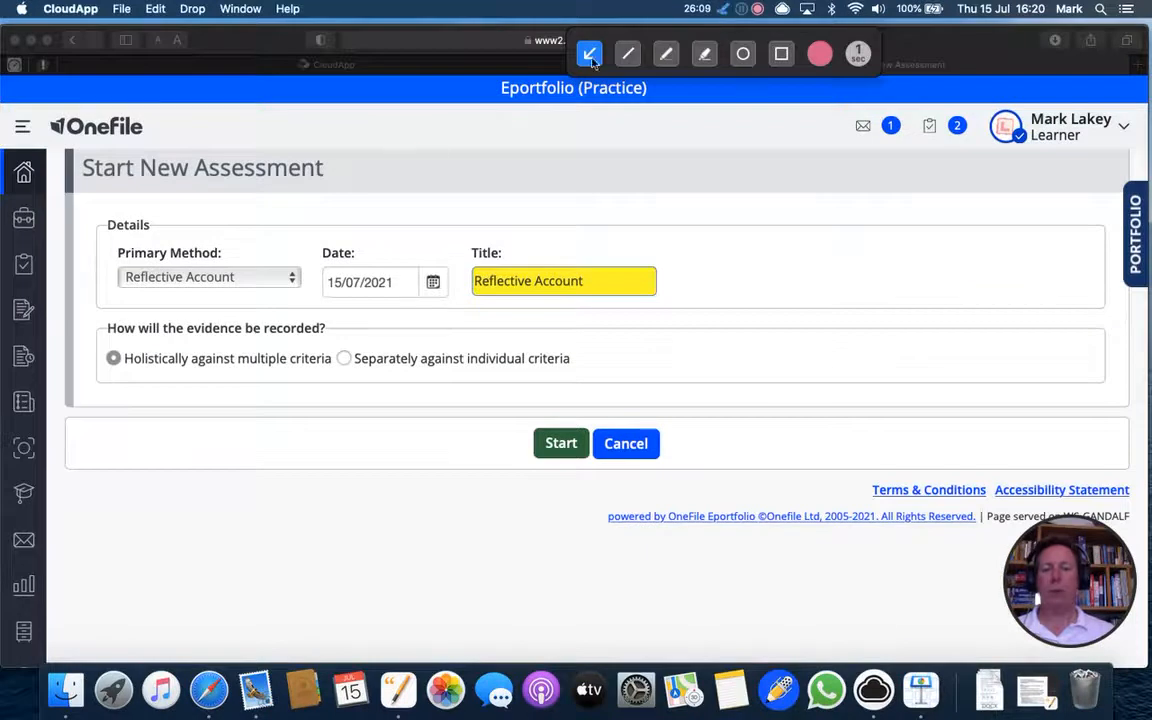
{"action": "mouse_move", "coordinate": [420, 162]}
{"action": "left_mouse_down"}
{"action": "mouse_move", "coordinate": [258, 343]}
{"action": "mouse_move", "coordinate": [227, 346]}
{"action": "left_mouse_up"}
{"action": "left_click_drag", "start_coordinate": [652, 253], "coordinate": [478, 342]}
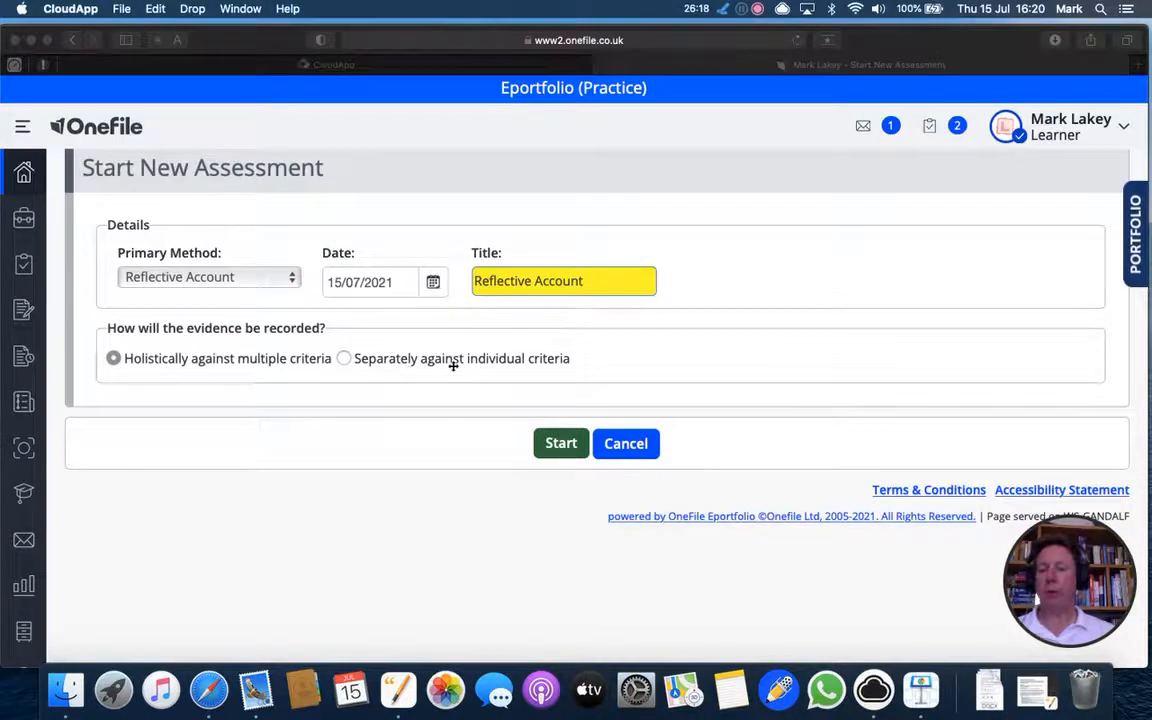
{"action": "left_click_drag", "start_coordinate": [371, 243], "coordinate": [211, 338]}
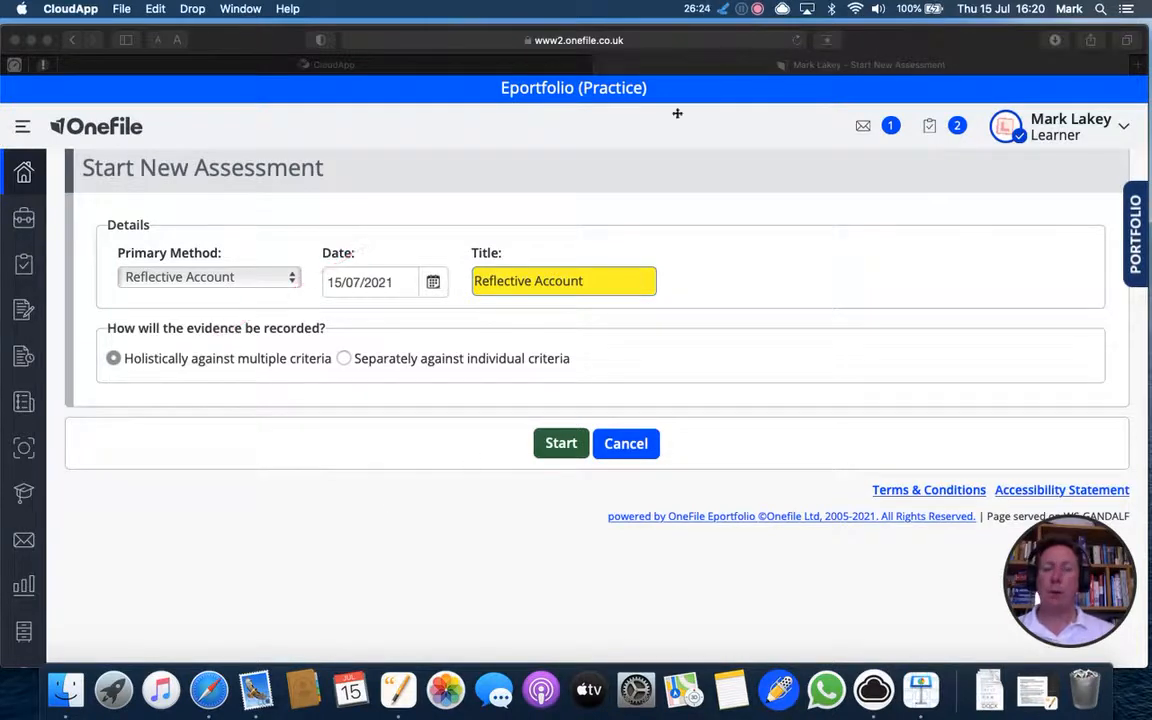
{"action": "left_click", "coordinate": [724, 11]}
- Start the Reflective Account assessment with evidence recorded holistically against multiple criteria
{"action": "left_click", "coordinate": [559, 440]}
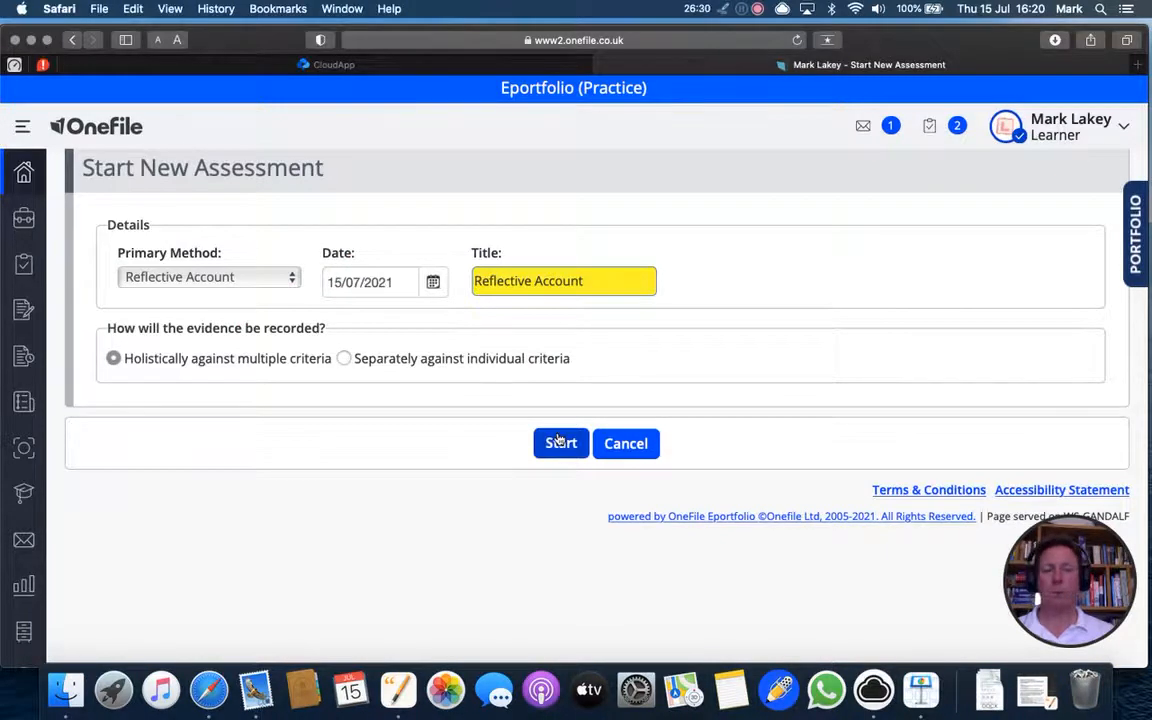
{"action": "left_click", "coordinate": [568, 447]}
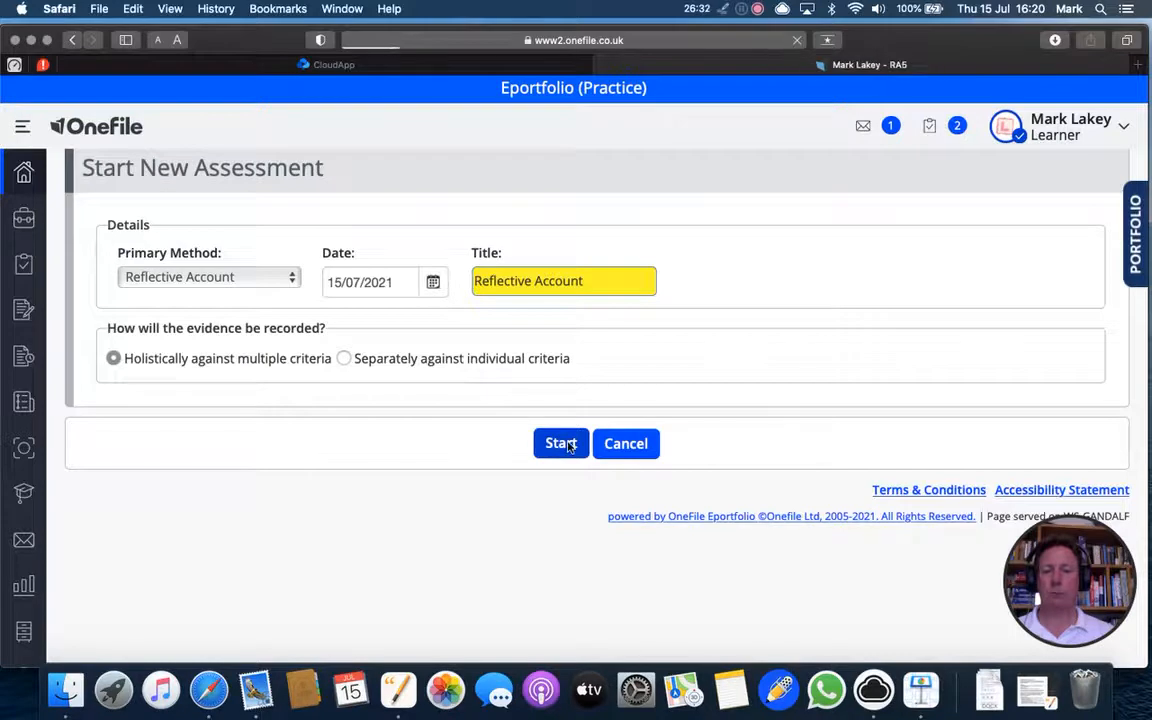
{"action": "scroll", "coordinate": [568, 447], "scroll_direction": "down", "scroll_amount": 3}
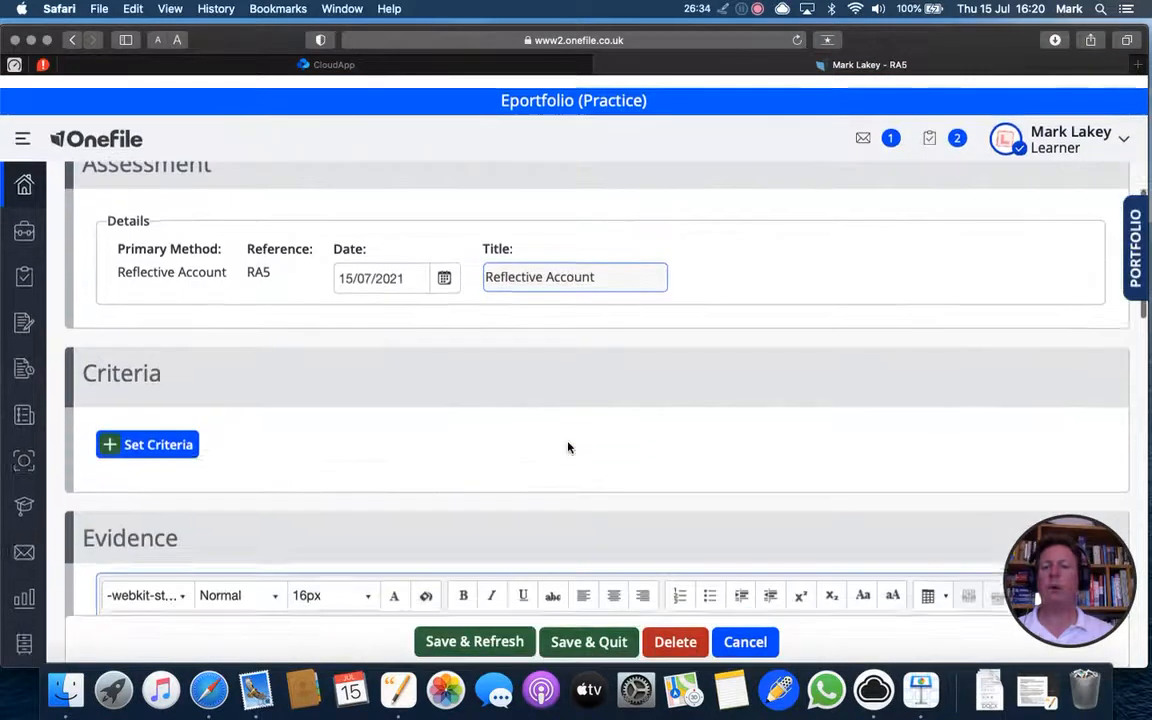
{"action": "scroll", "coordinate": [568, 447], "scroll_direction": "up", "scroll_amount": 1}
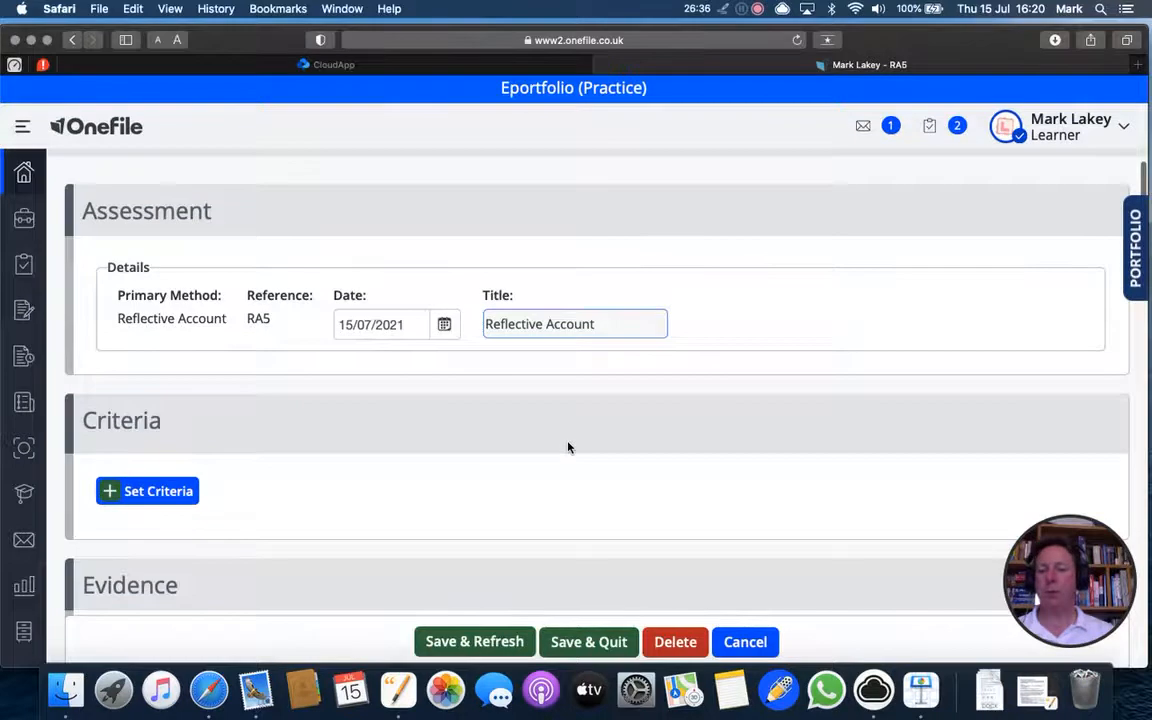
- Replace the assessment's title with "Meaningful Title"
{"action": "scroll", "coordinate": [568, 447], "scroll_direction": "down", "scroll_amount": 1}
{"action": "left_click_drag", "start_coordinate": [615, 267], "coordinate": [484, 268]}
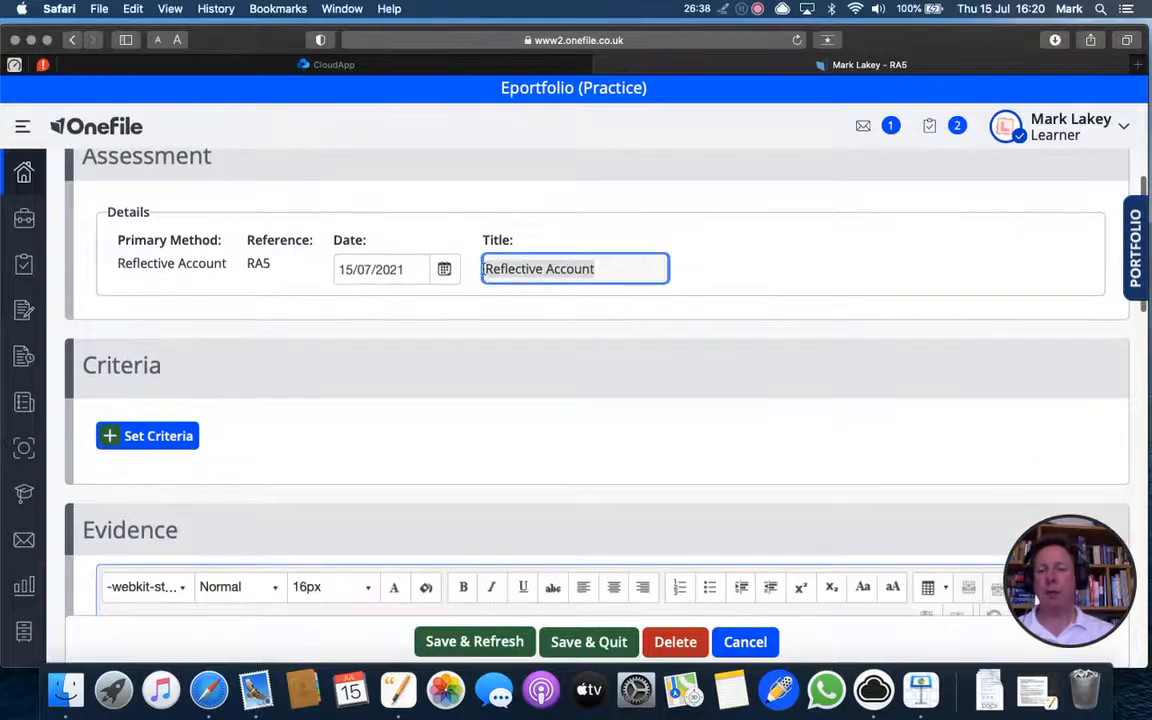
{"action": "type", "text": "Meani"}
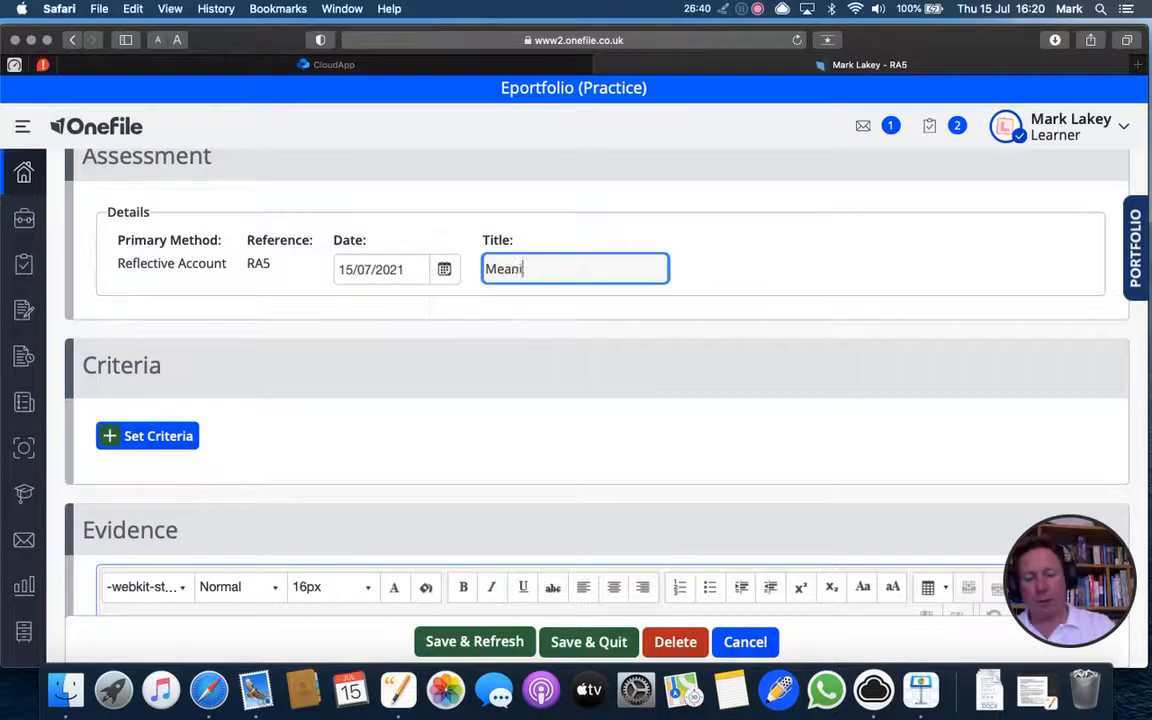
{"action": "type", "text": "ngful Title"}
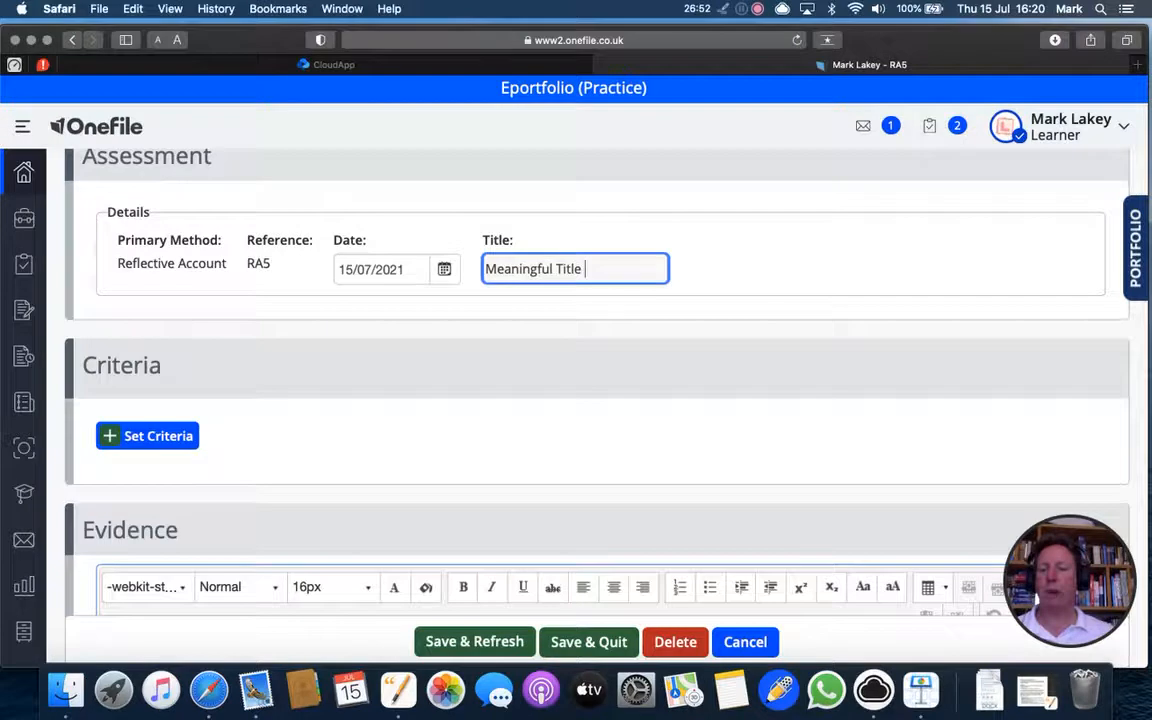
{"action": "left_click", "coordinate": [558, 372]}
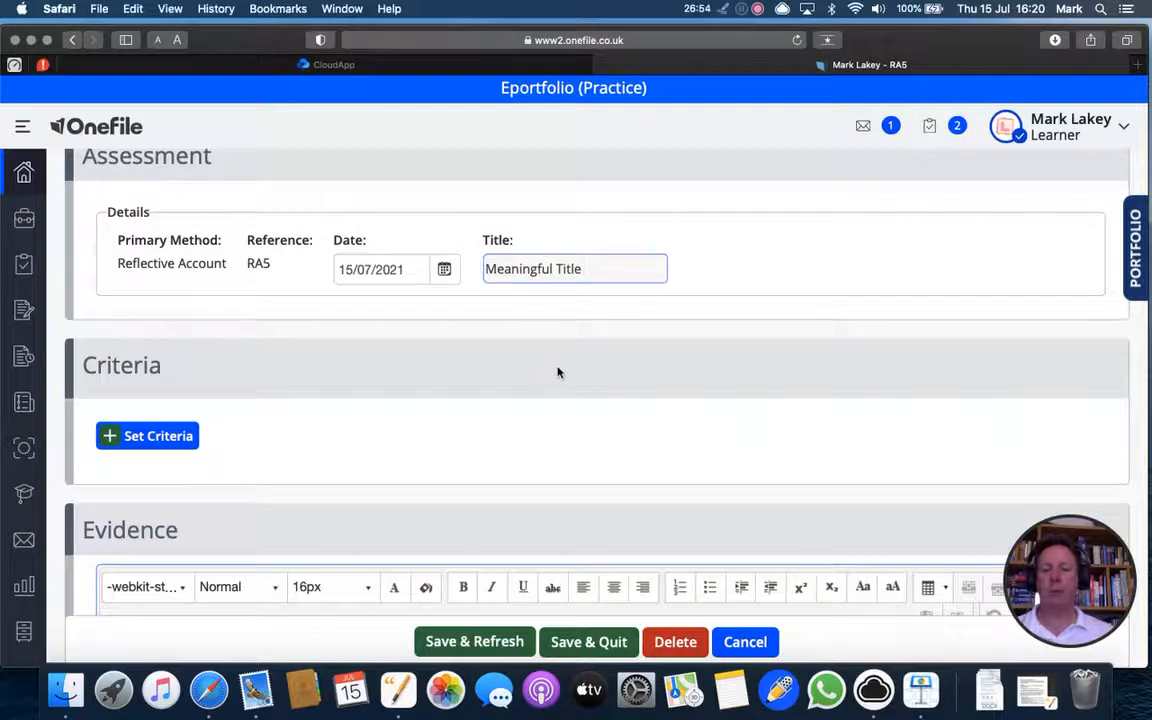
- Enlarge the Evidence text box vertically to give more writing space
{"action": "scroll", "coordinate": [558, 372], "scroll_direction": "down", "scroll_amount": 2}
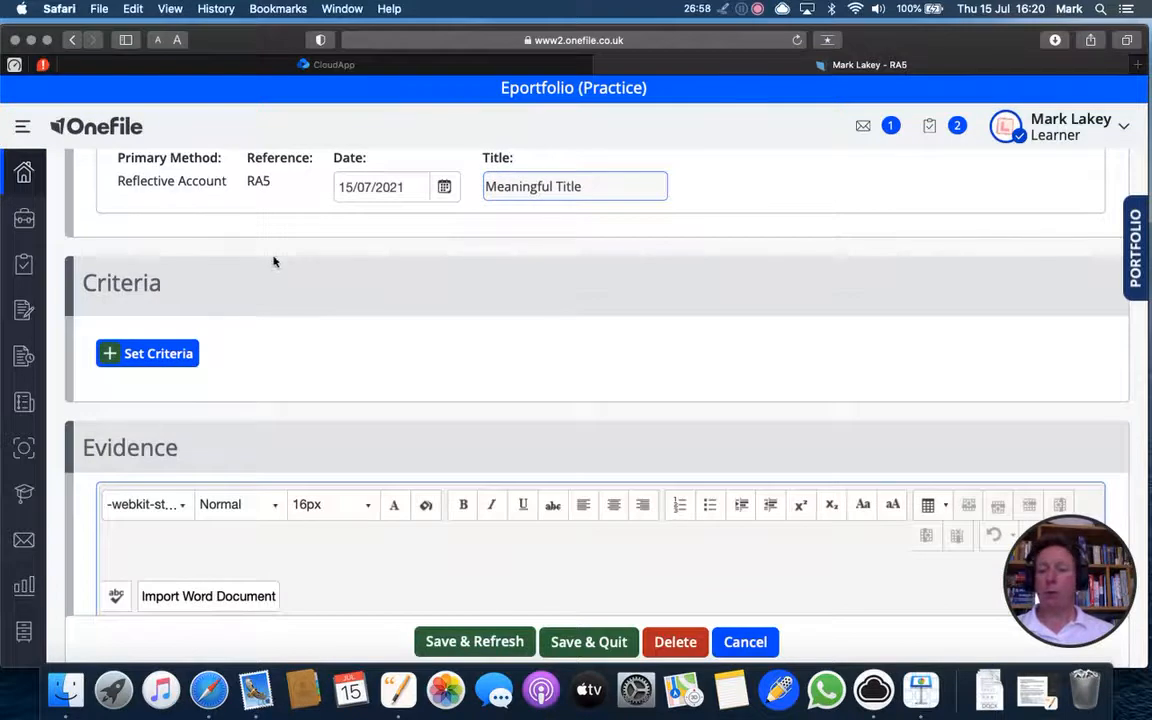
{"action": "scroll", "coordinate": [515, 380], "scroll_direction": "down", "scroll_amount": 5}
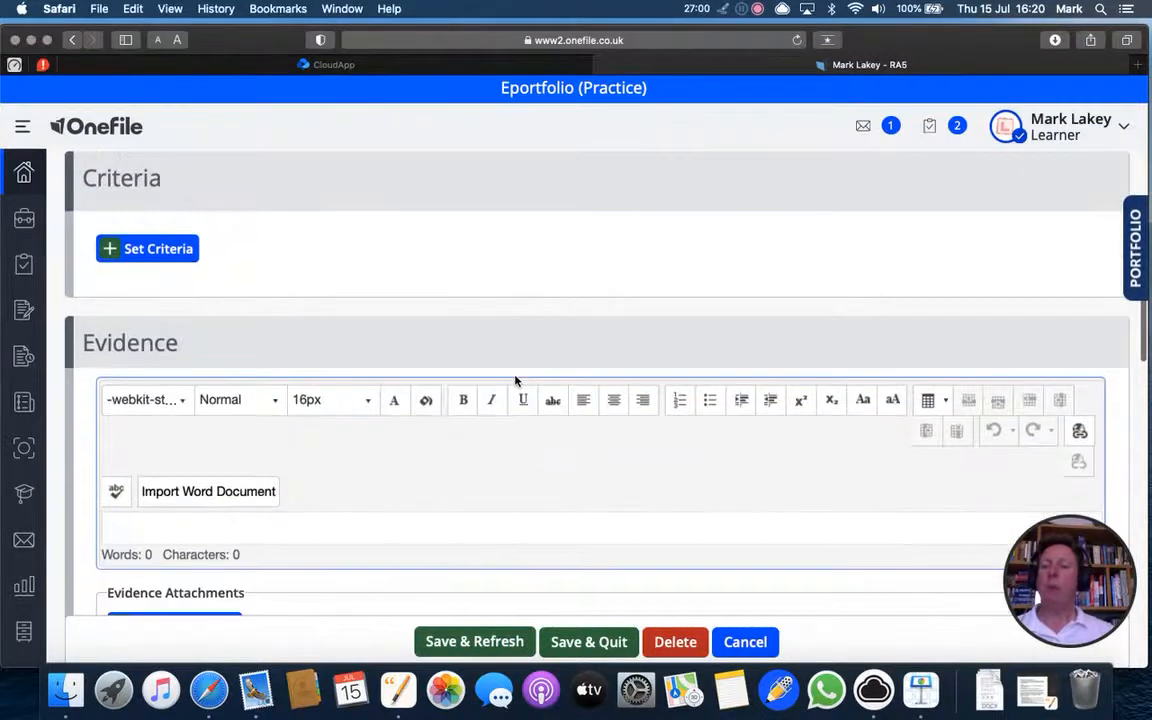
{"action": "left_click_drag", "start_coordinate": [1098, 437], "coordinate": [1100, 506]}
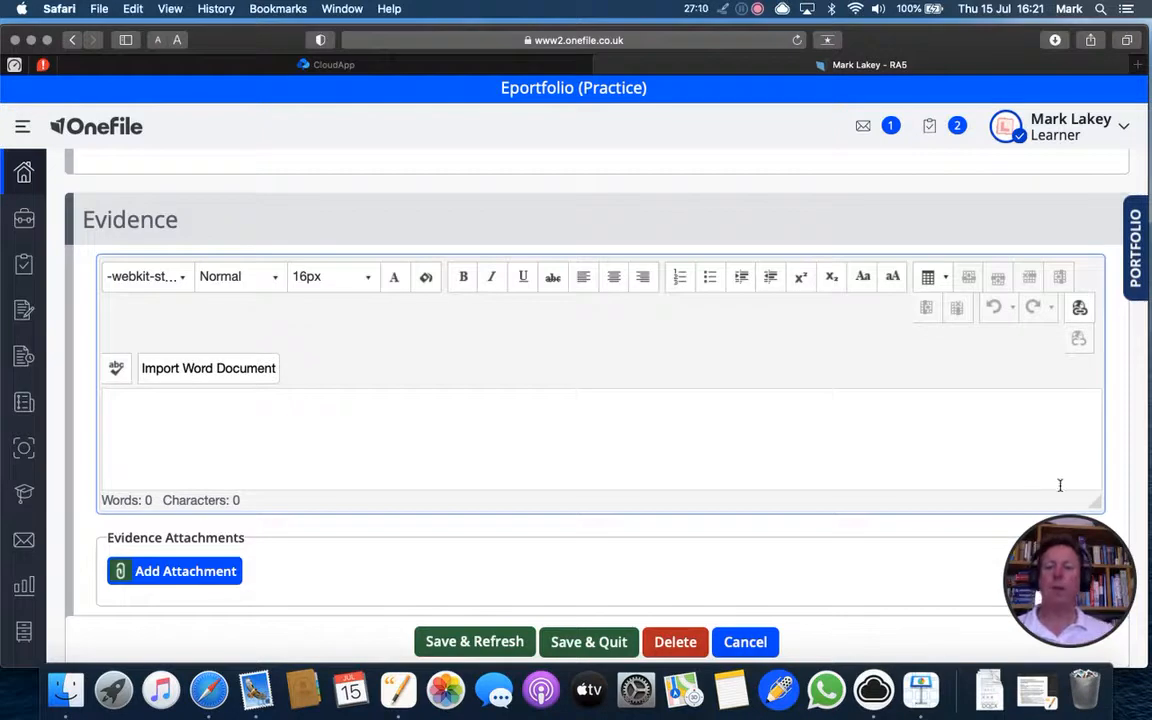
{"action": "scroll", "coordinate": [586, 470], "scroll_direction": "up", "scroll_amount": 2}
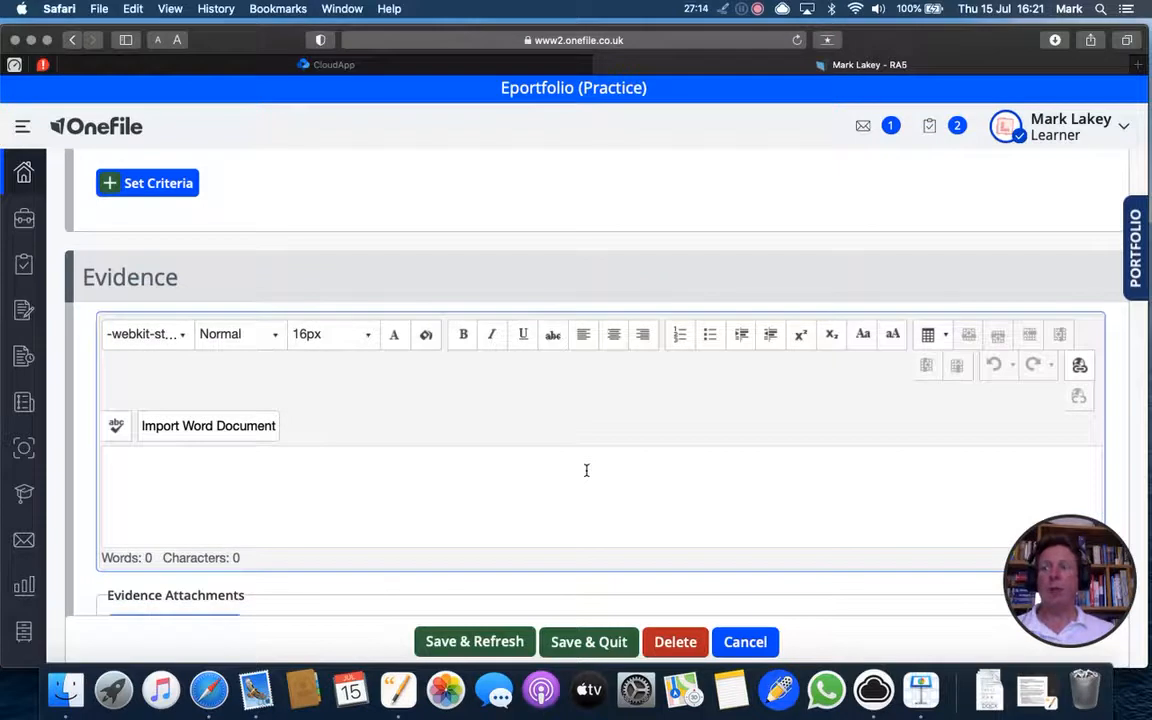
- Examine the Evidence editor's heading styles, font size, font colour, bold and underline options
{"action": "left_click", "coordinate": [275, 343]}
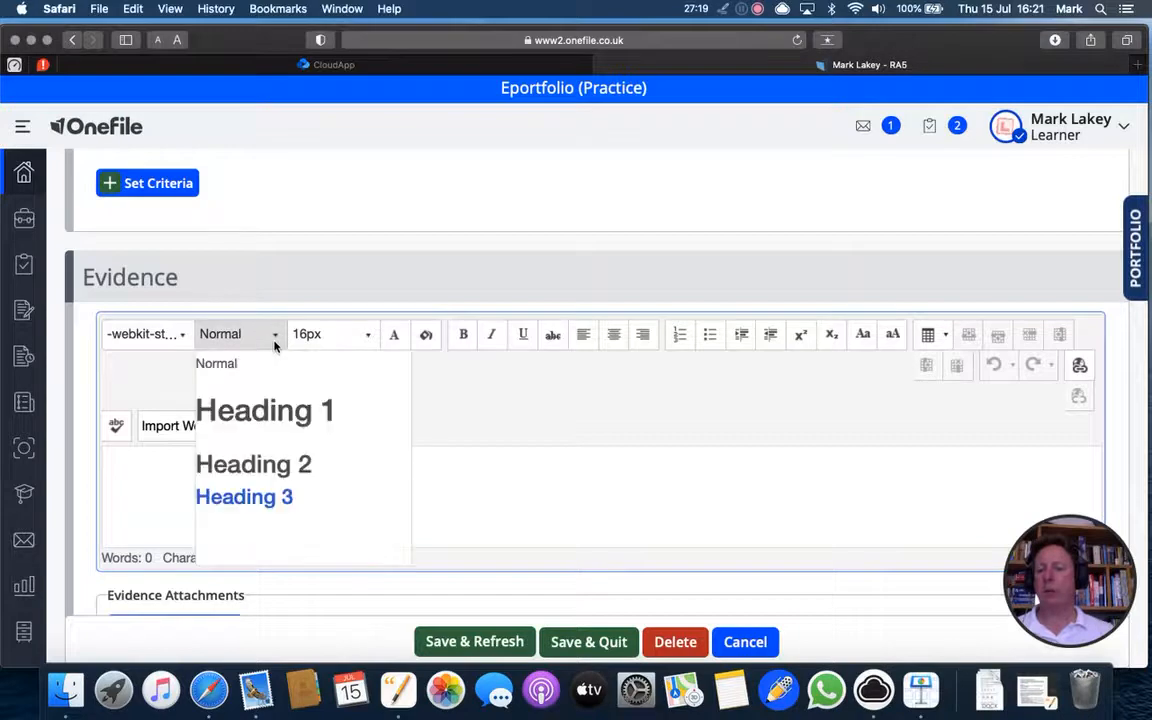
{"action": "left_click", "coordinate": [368, 340]}
{"action": "left_click", "coordinate": [368, 340]}
{"action": "left_click", "coordinate": [368, 340]}
{"action": "left_click", "coordinate": [394, 340]}
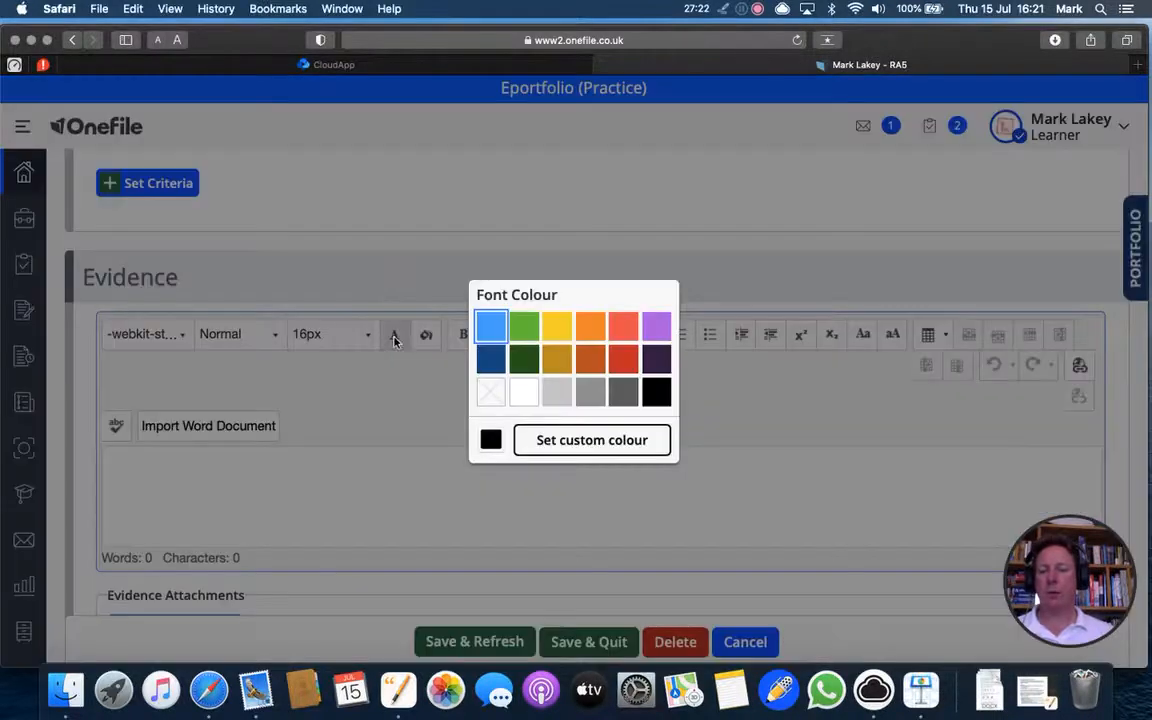
{"action": "left_click", "coordinate": [381, 276]}
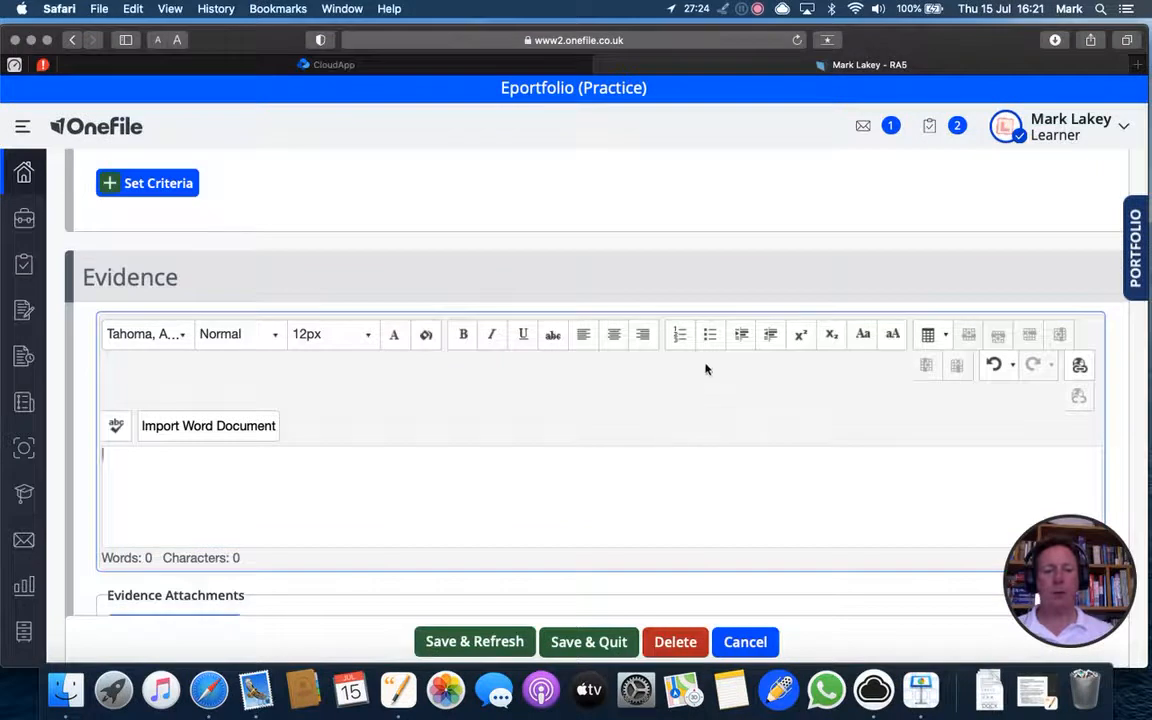
{"action": "left_click", "coordinate": [463, 336]}
{"action": "left_click", "coordinate": [523, 336]}
{"action": "left_click", "coordinate": [463, 336]}
{"action": "left_click", "coordinate": [524, 345]}
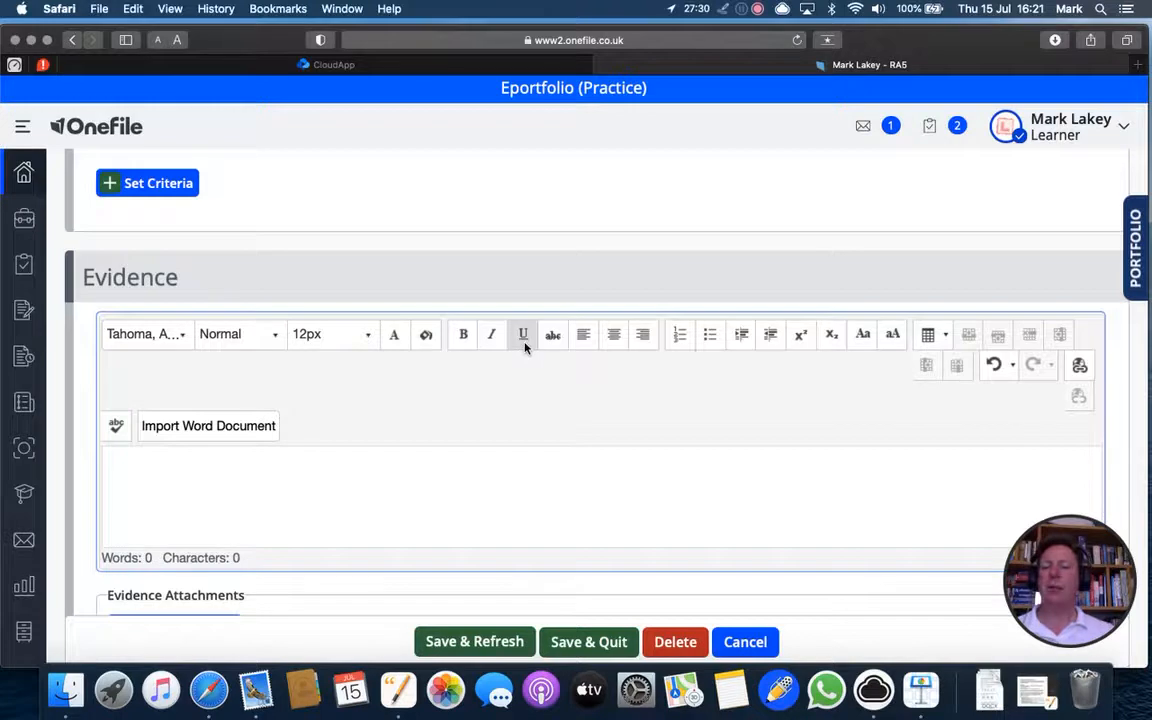
- Extend the Evidence text box further downward to make it taller
{"action": "scroll", "coordinate": [864, 267], "scroll_direction": "down", "scroll_amount": 4}
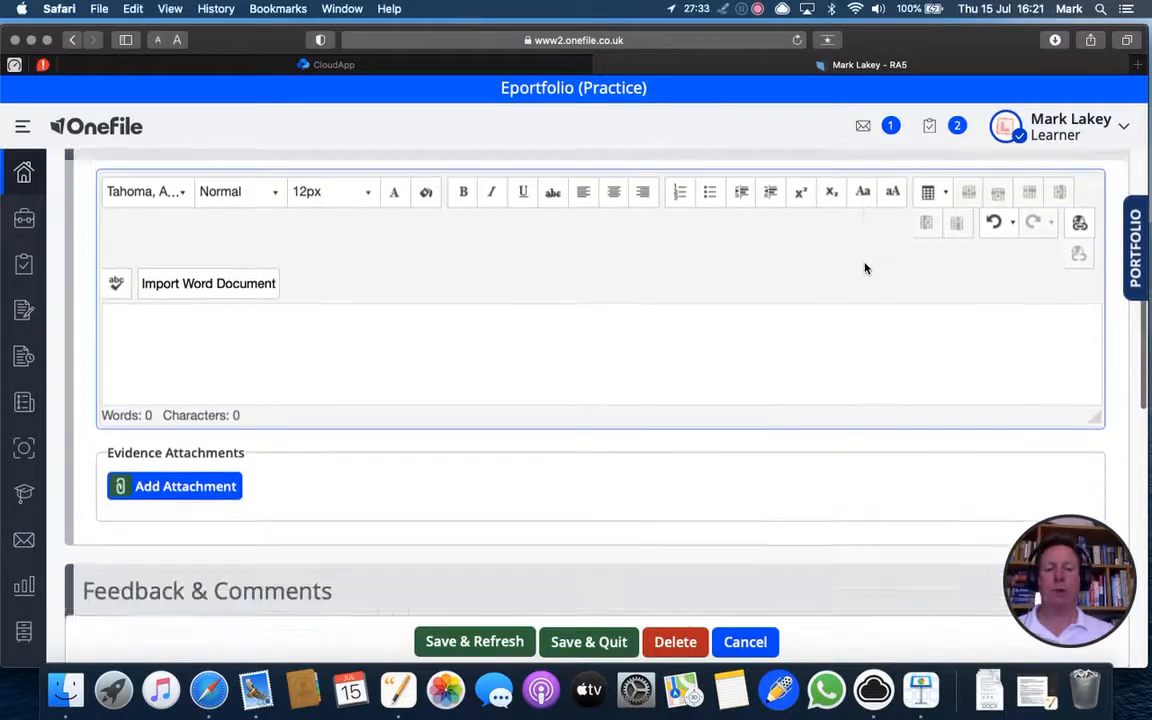
{"action": "left_click_drag", "start_coordinate": [1094, 355], "coordinate": [1100, 510]}
{"action": "scroll", "coordinate": [915, 380], "scroll_direction": "up", "scroll_amount": 2}
{"action": "scroll", "coordinate": [915, 380], "scroll_direction": "down", "scroll_amount": 1}
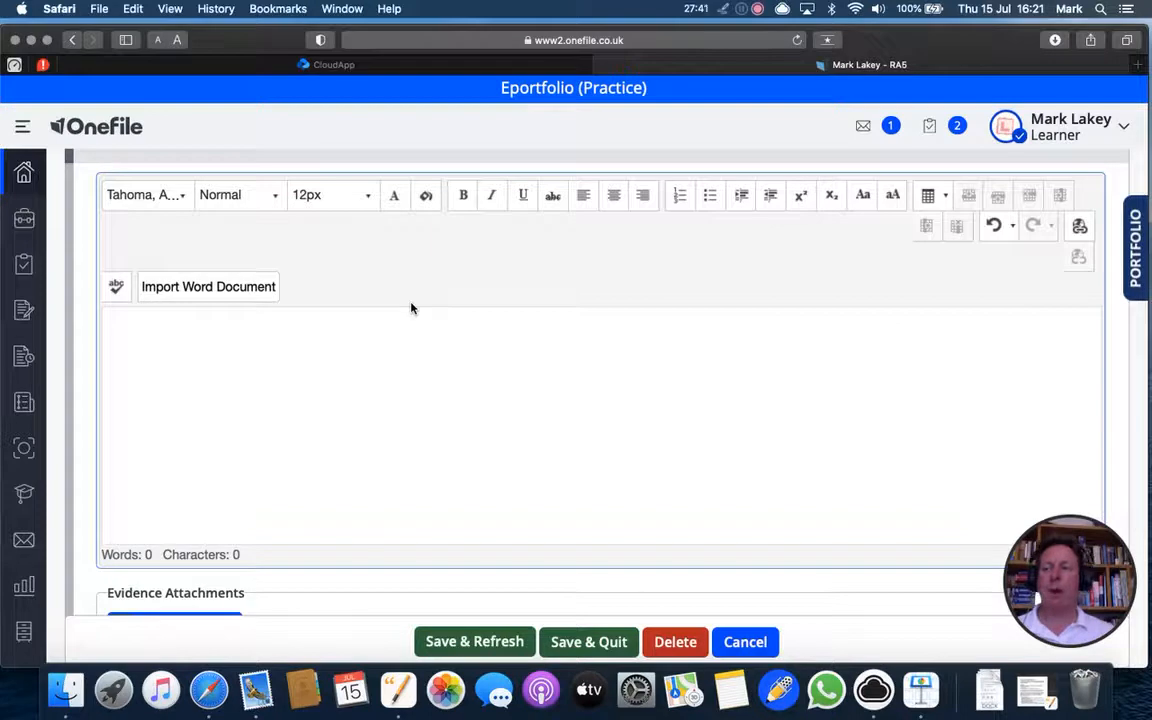
- Draw an annotation arrow pointing to the Import Word Document option, then stop annotating
{"action": "left_click", "coordinate": [725, 10]}
{"action": "left_click_drag", "start_coordinate": [463, 155], "coordinate": [257, 270]}
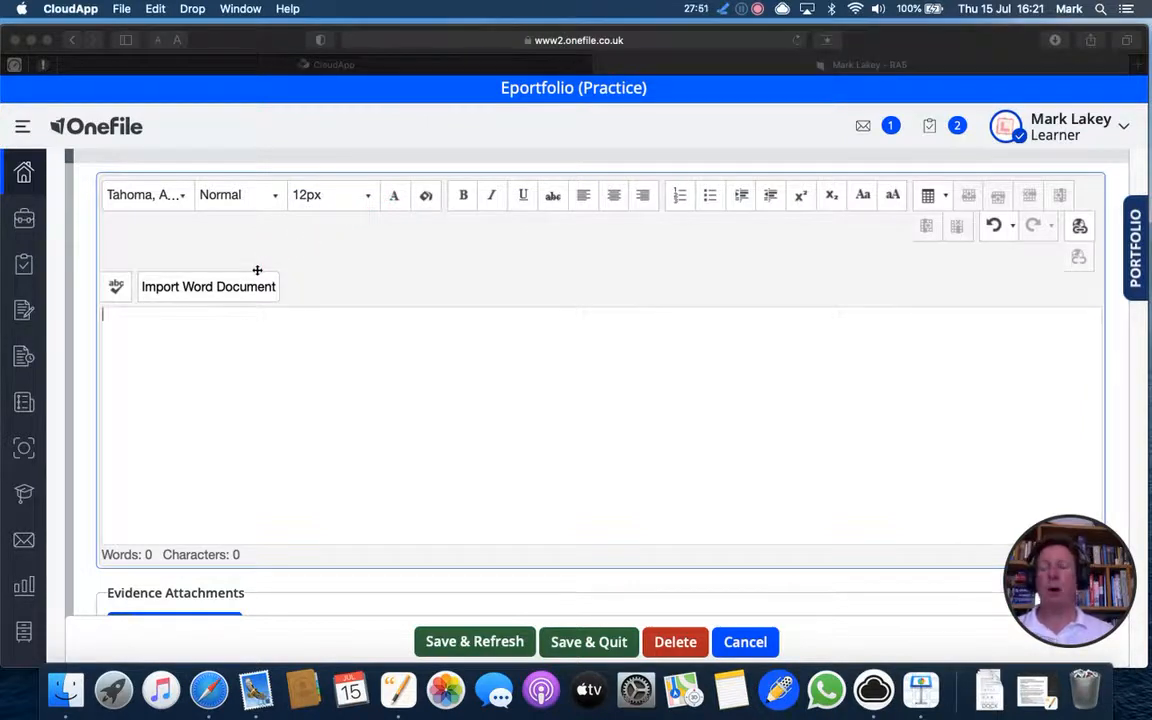
{"action": "left_click", "coordinate": [304, 329]}
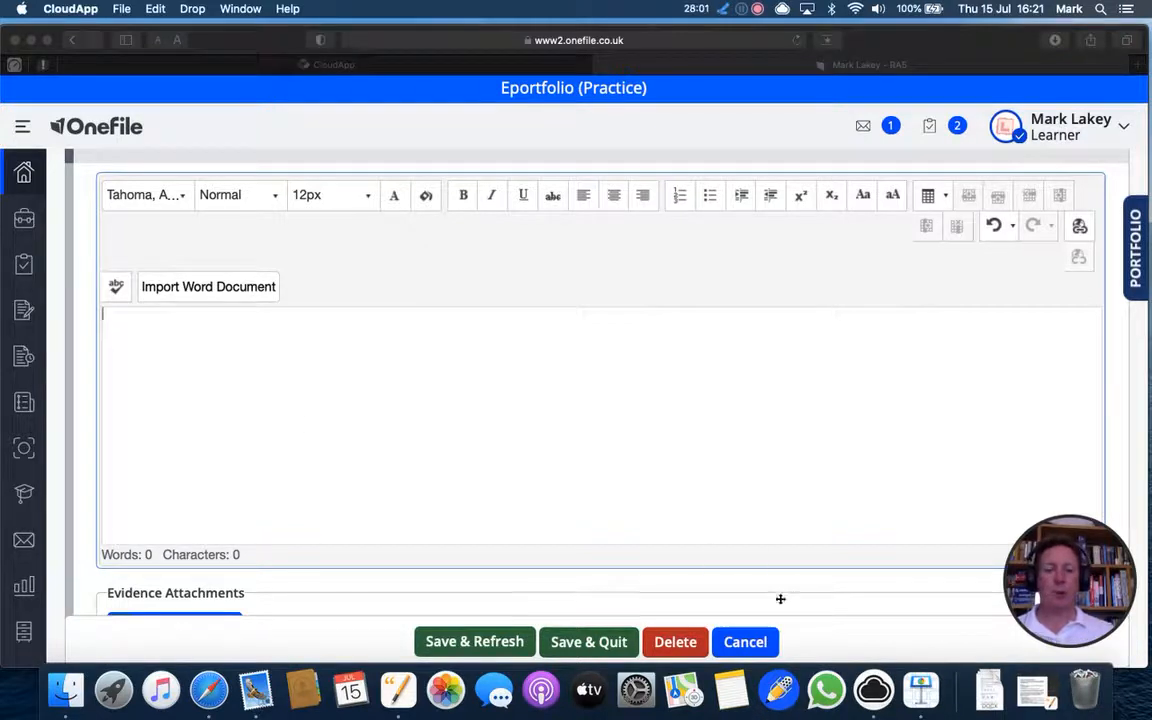
{"action": "left_click", "coordinate": [723, 10]}
{"action": "left_click", "coordinate": [723, 10]}
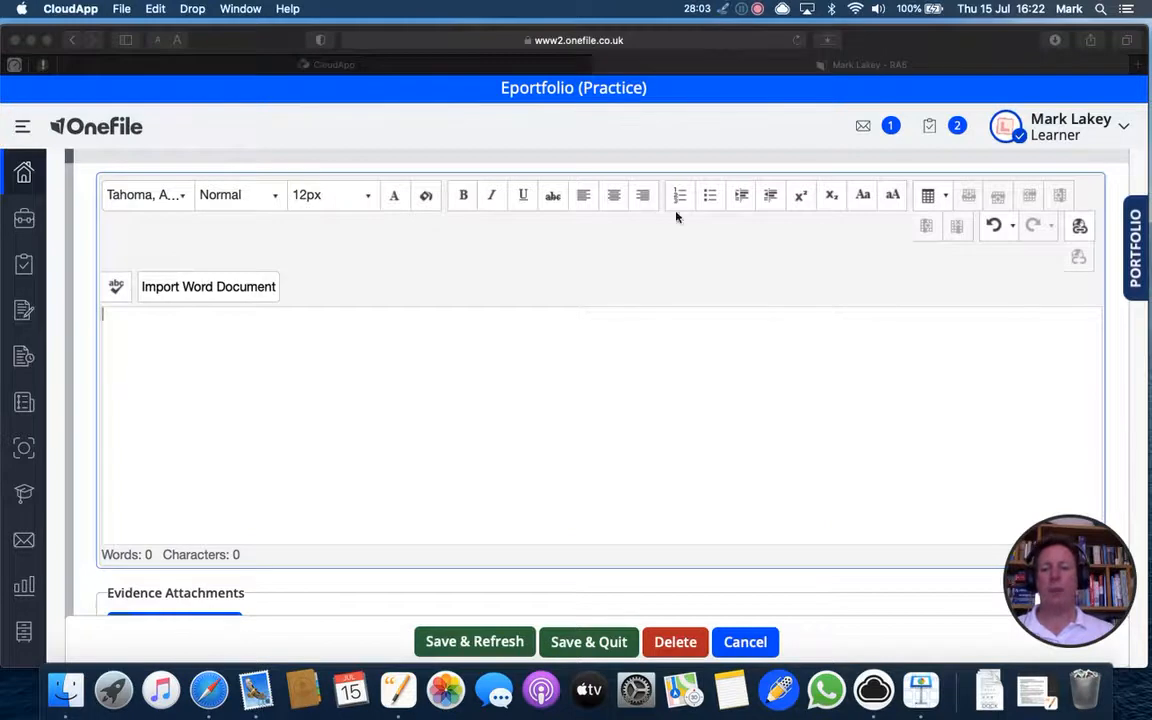
- Enter "Evidence in" as the assessment's evidence and save the page without leaving it
{"action": "left_click", "coordinate": [451, 399]}
{"action": "type", "text": "Evidence in"}
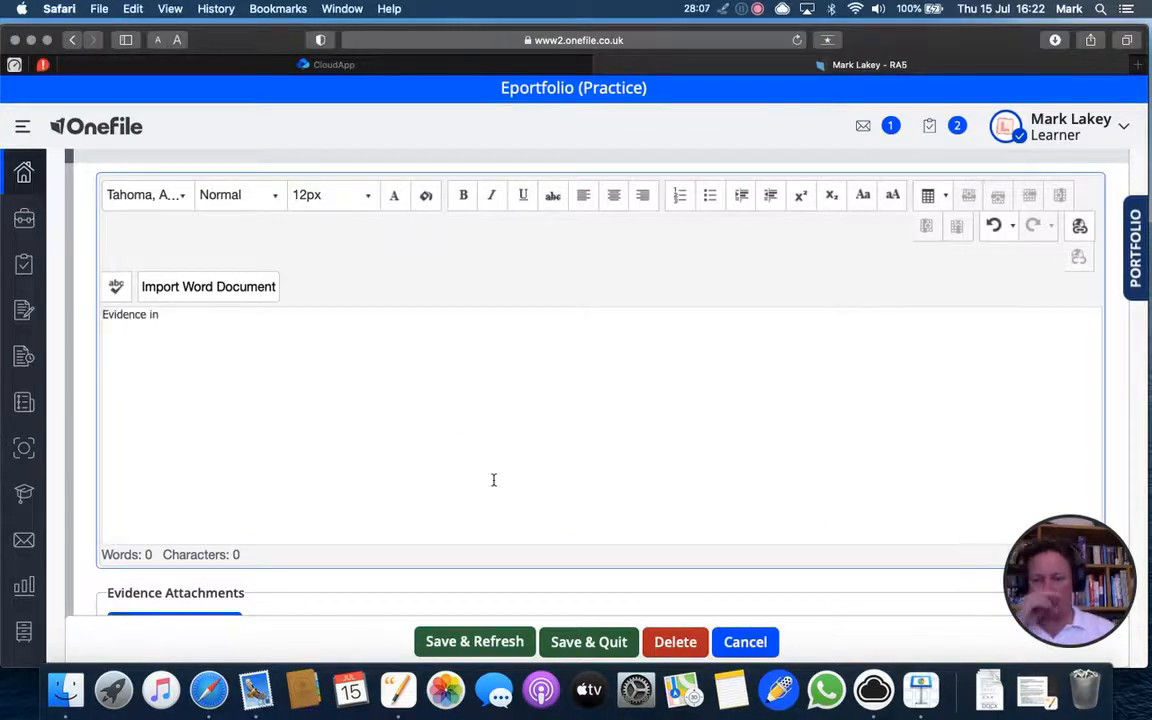
{"action": "left_click", "coordinate": [490, 643]}
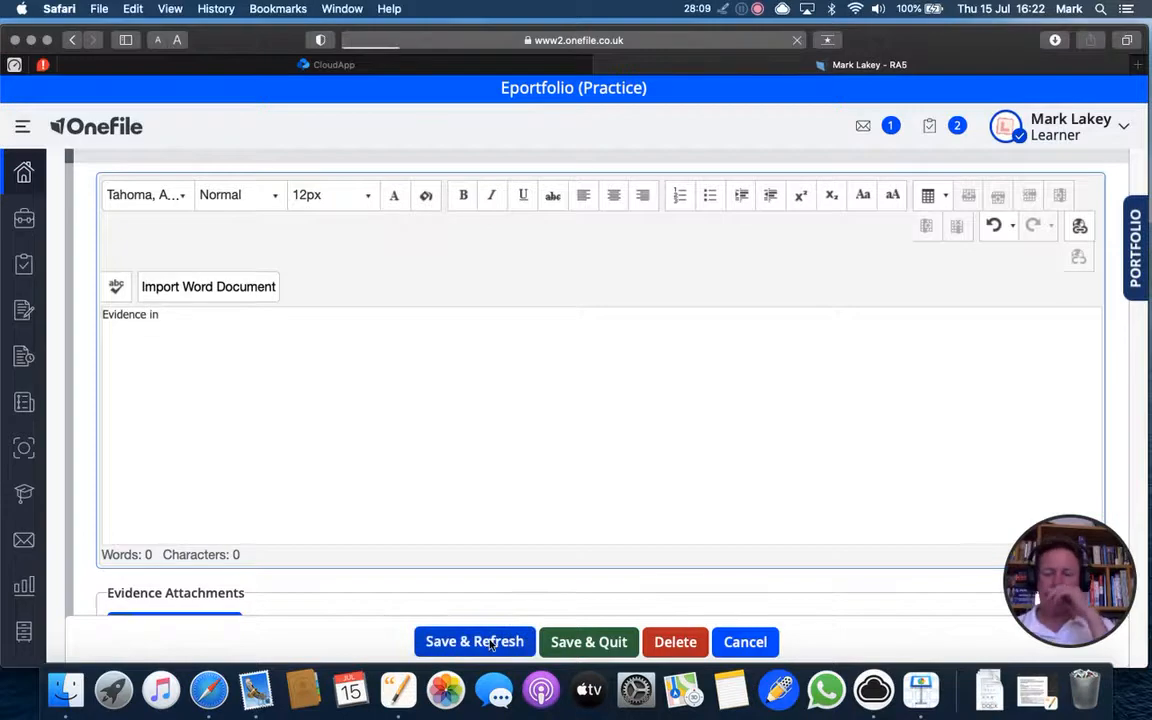
- Open the assessment's criteria selection and expand the assessment criteria of unit 05, Outcome 2
{"action": "scroll", "coordinate": [204, 527], "scroll_direction": "up", "scroll_amount": 5}
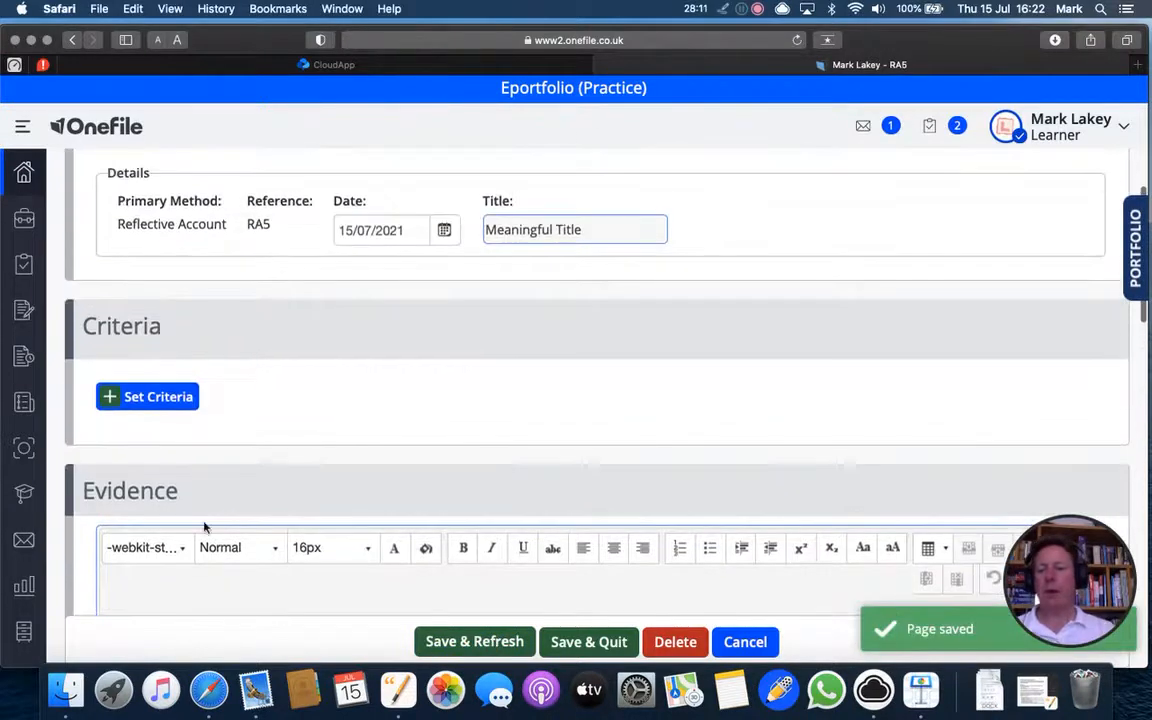
{"action": "left_click", "coordinate": [164, 401]}
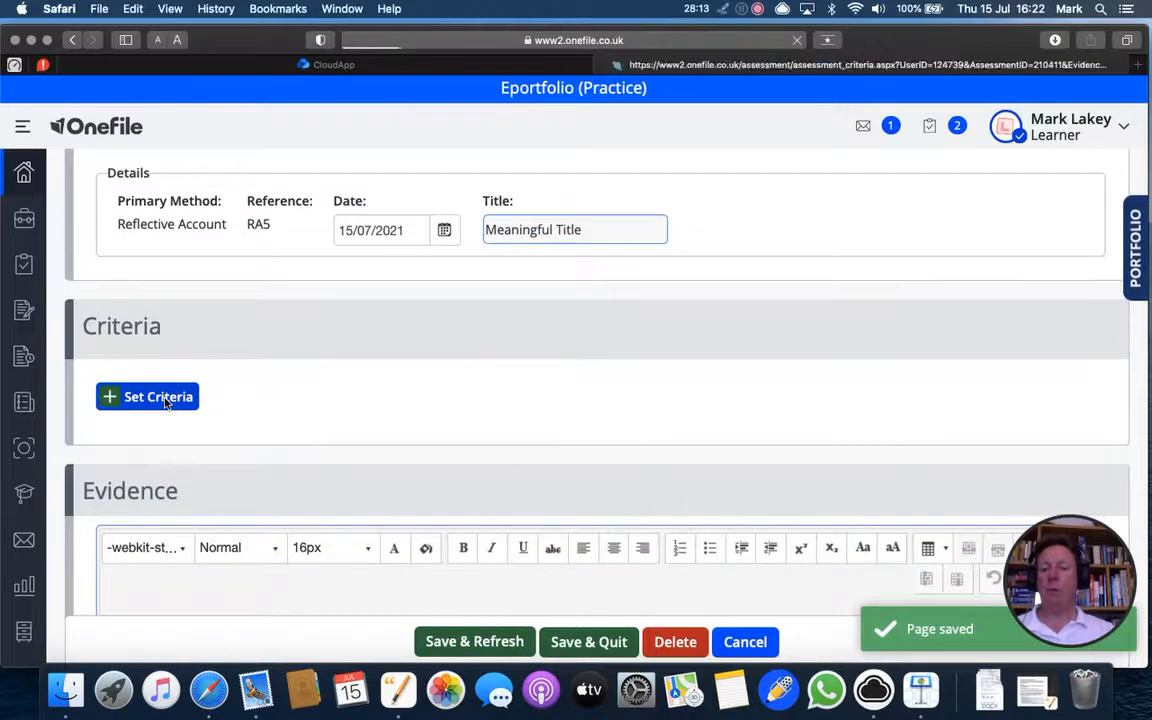
{"action": "scroll", "coordinate": [584, 393], "scroll_direction": "down", "scroll_amount": 3}
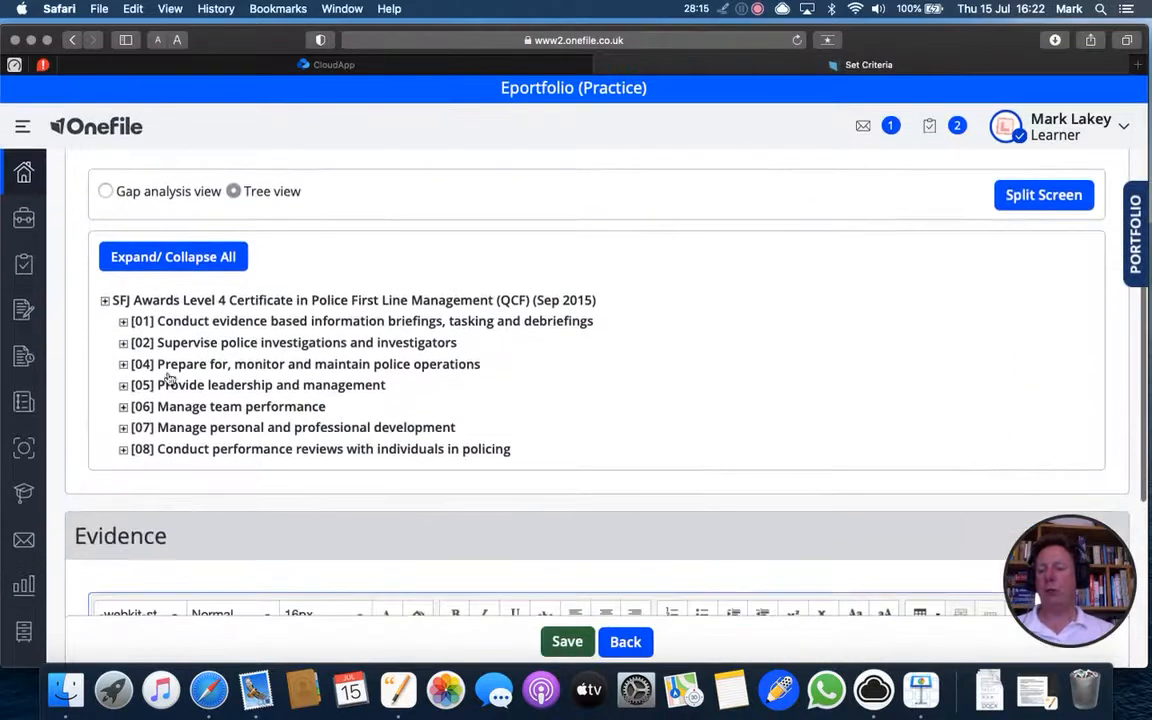
{"action": "left_click", "coordinate": [123, 386]}
{"action": "left_click", "coordinate": [142, 445]}
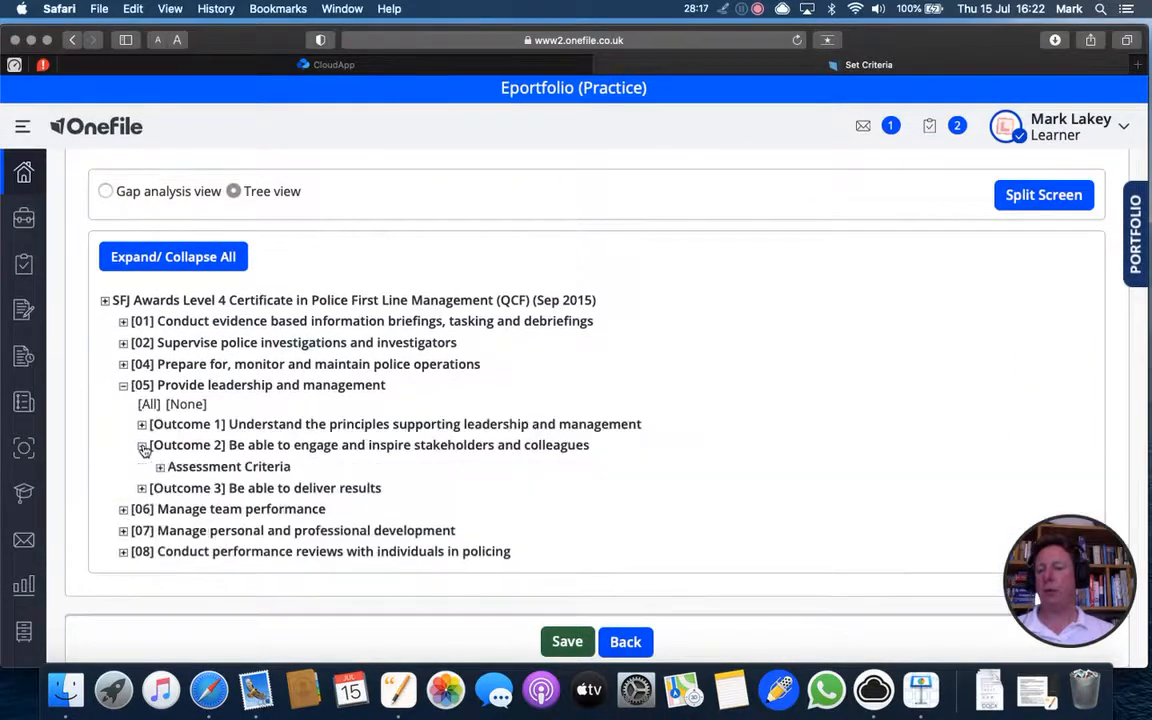
{"action": "left_click", "coordinate": [157, 466]}
{"action": "scroll", "coordinate": [237, 494], "scroll_direction": "down", "scroll_amount": 5}
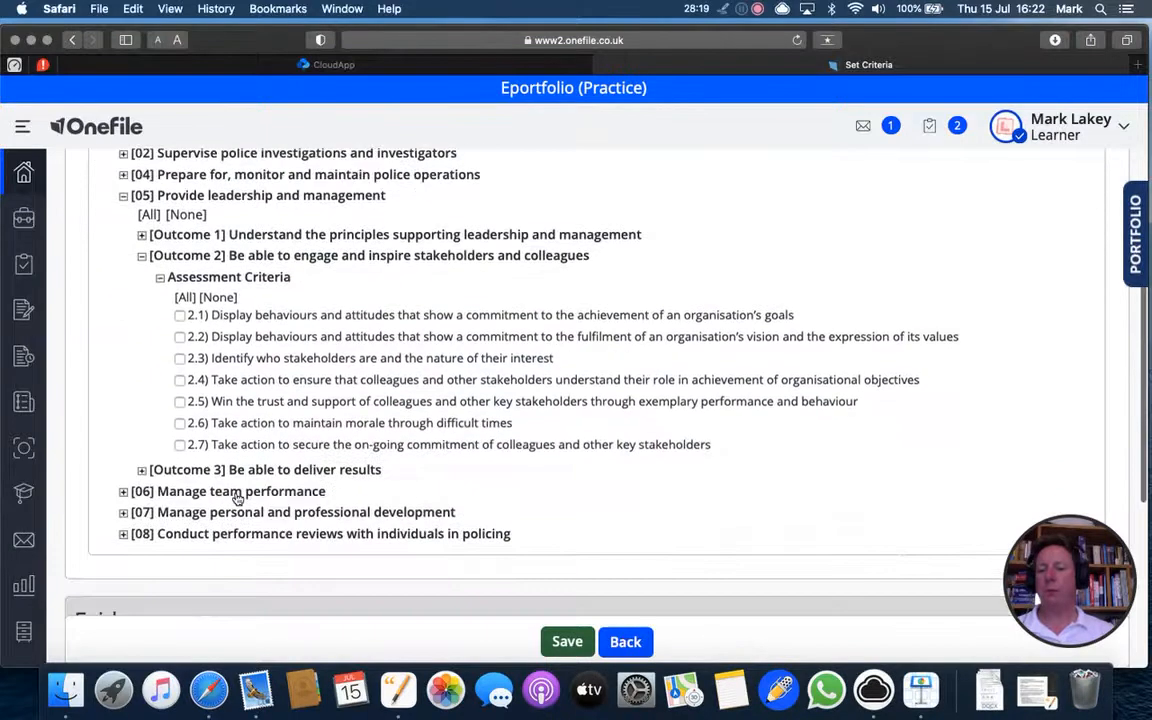
- Save the Set Criteria page and return to the assessment's Evidence section
{"action": "scroll", "coordinate": [237, 497], "scroll_direction": "down", "scroll_amount": 3}
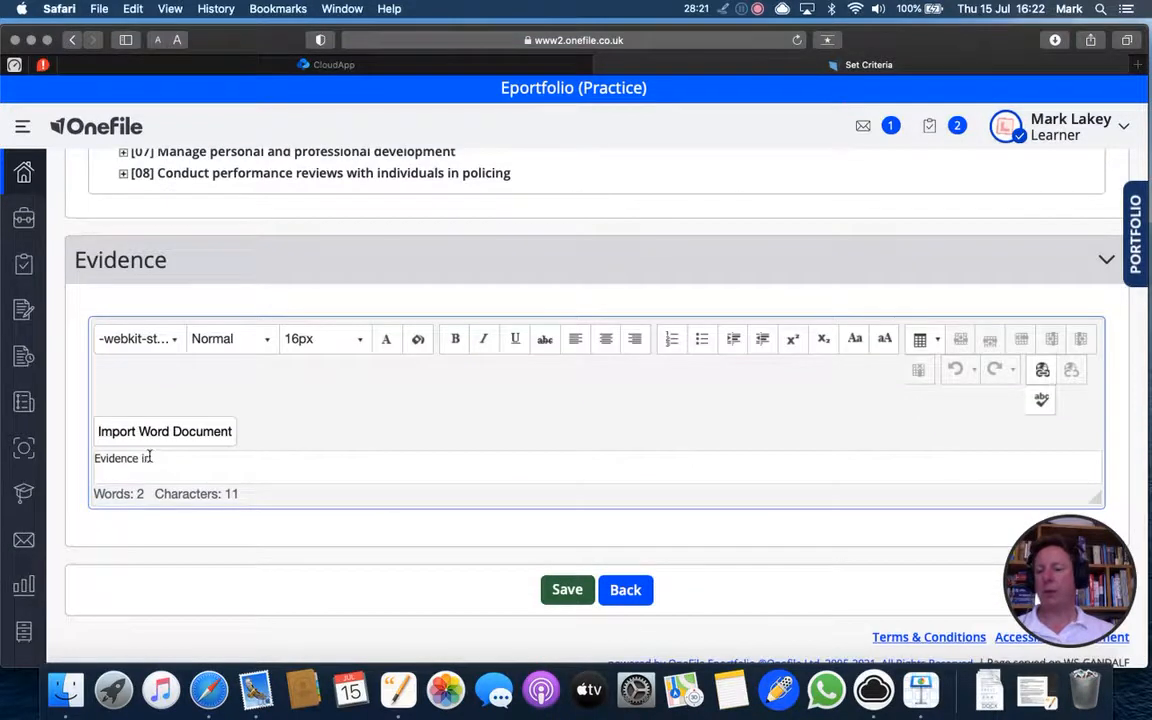
{"action": "left_click", "coordinate": [559, 594]}
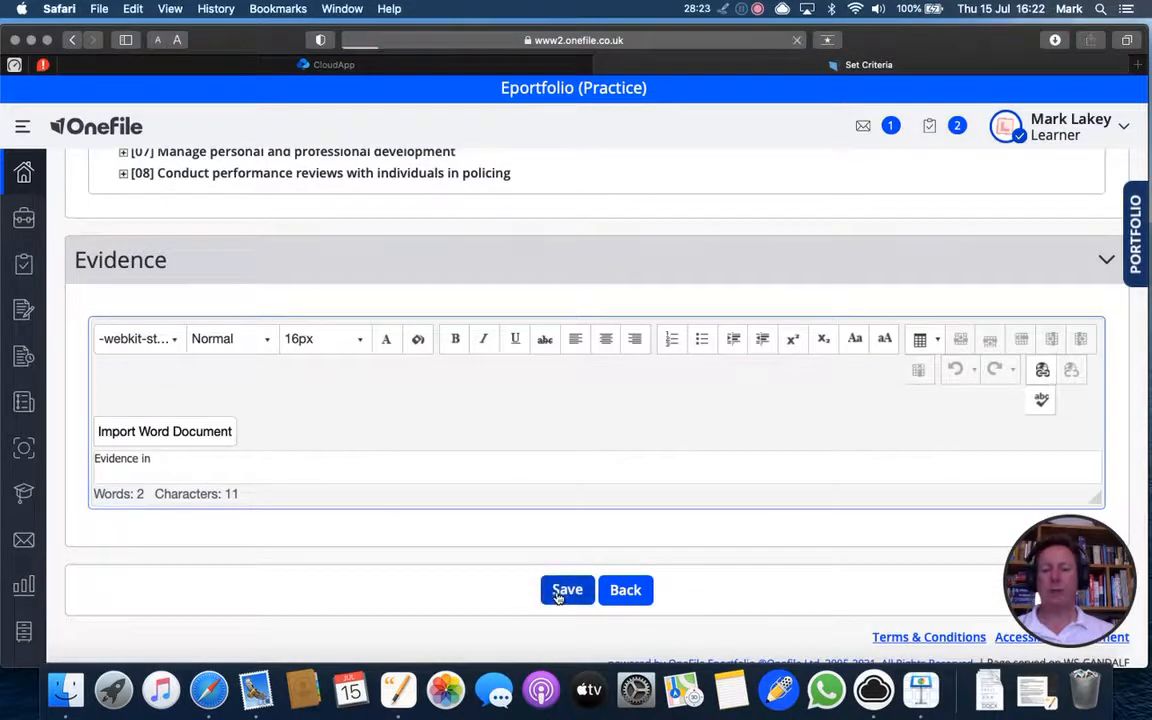
{"action": "left_click", "coordinate": [621, 572]}
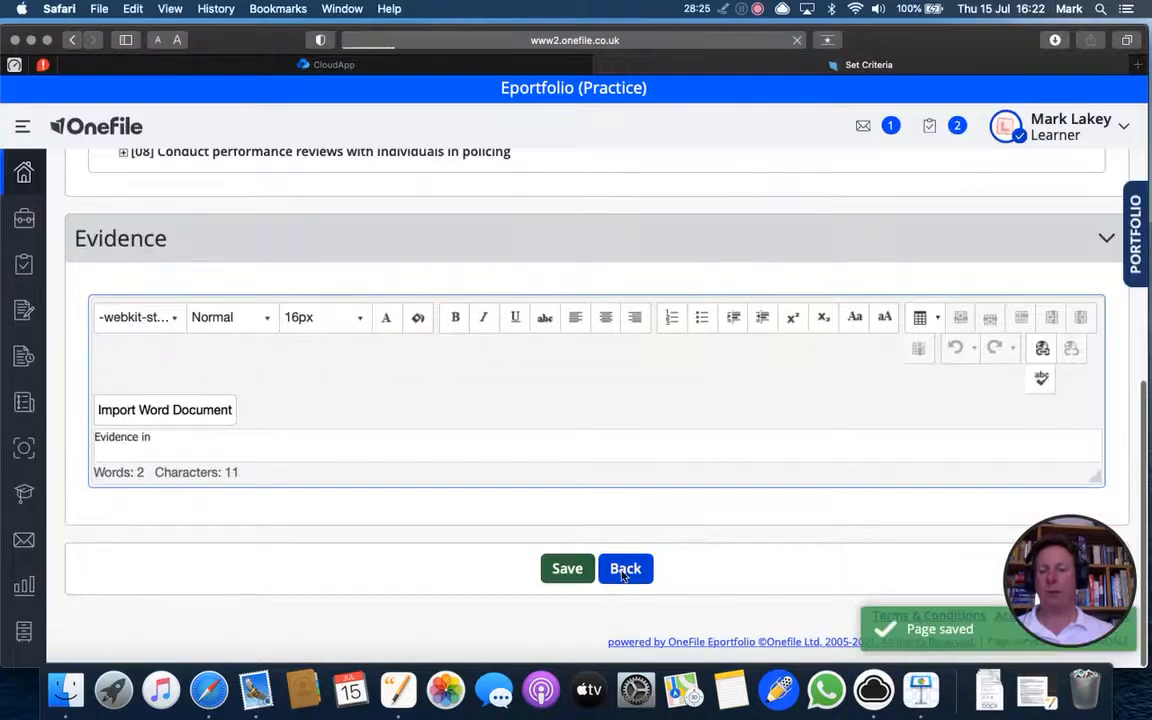
{"action": "scroll", "coordinate": [621, 576], "scroll_direction": "down", "scroll_amount": 7}
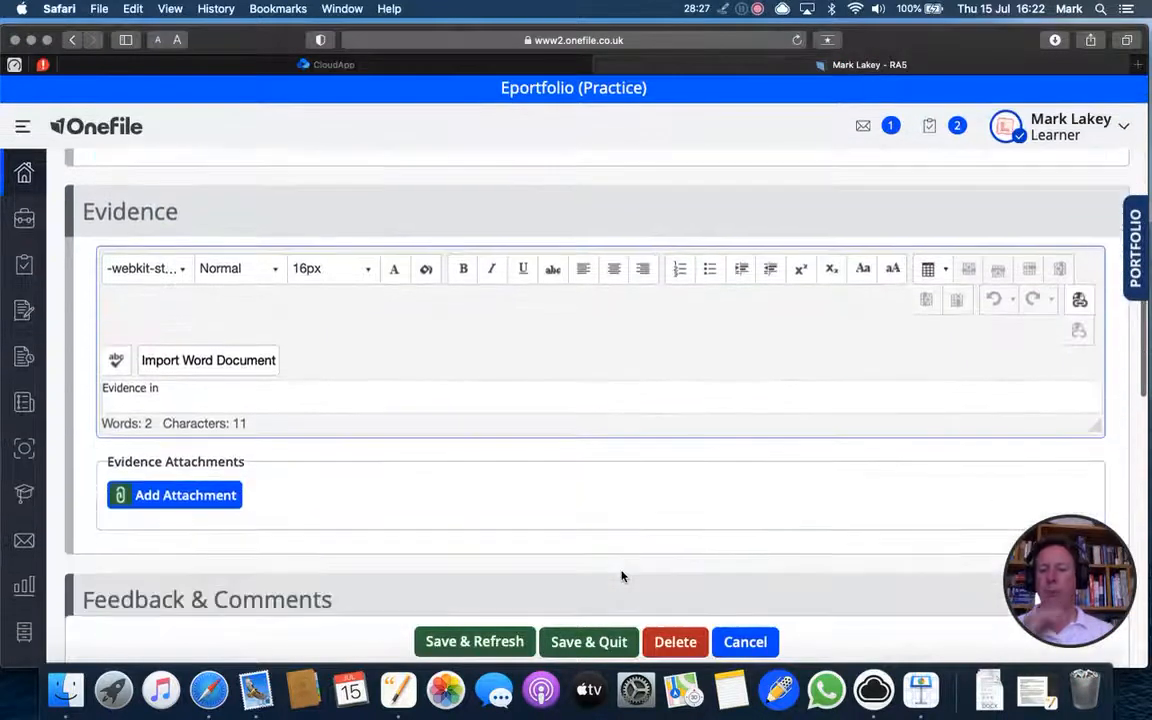
- Enter "I've this bit, can you award" as the feedback to the assessor
{"action": "scroll", "coordinate": [621, 576], "scroll_direction": "down", "scroll_amount": 3}
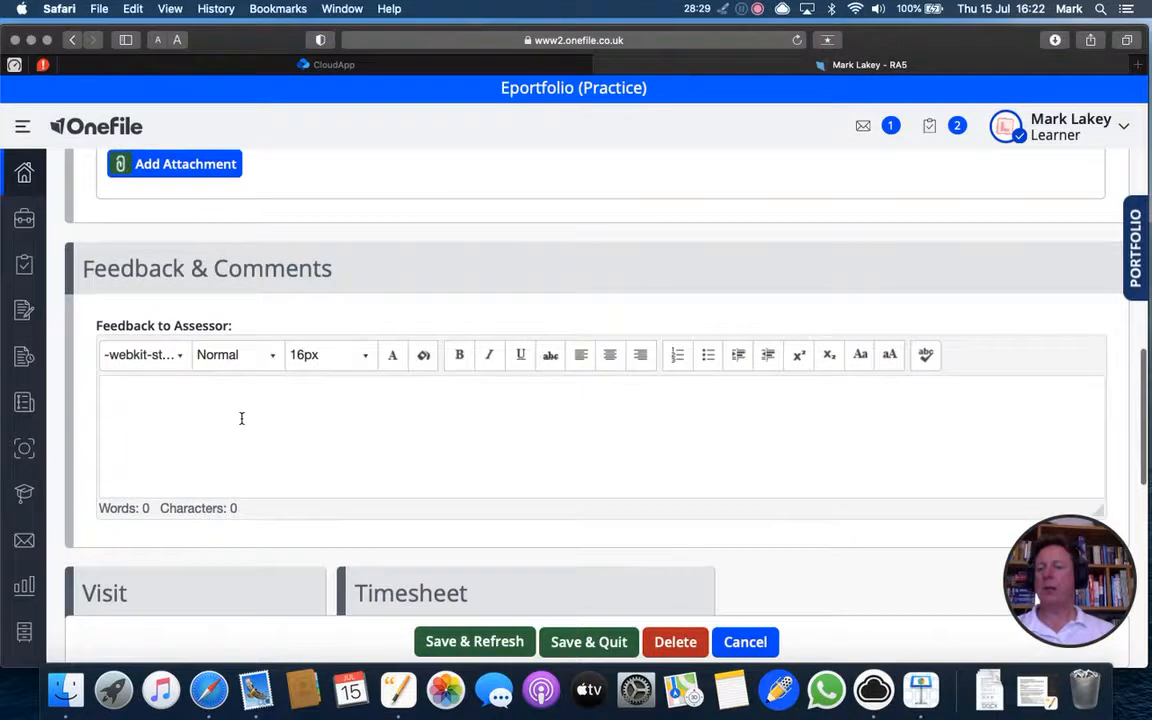
{"action": "left_click", "coordinate": [241, 418]}
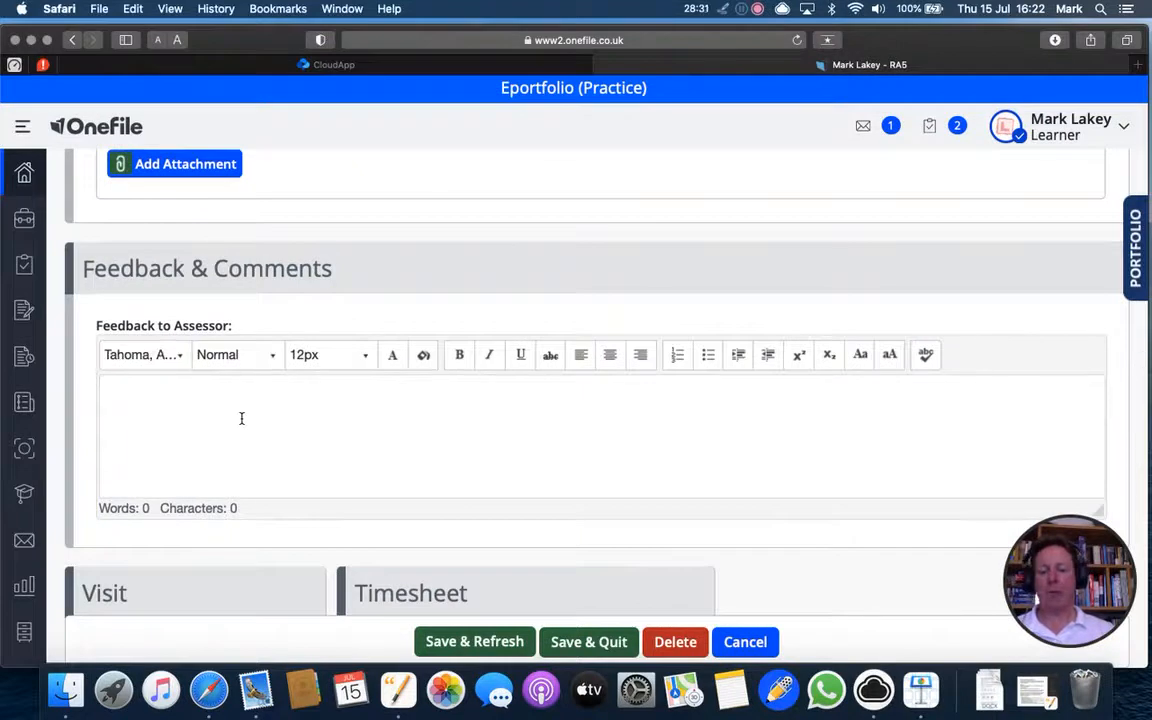
{"action": "type", "text": "M"}
{"action": "type", "text": "'ve this bit,"}
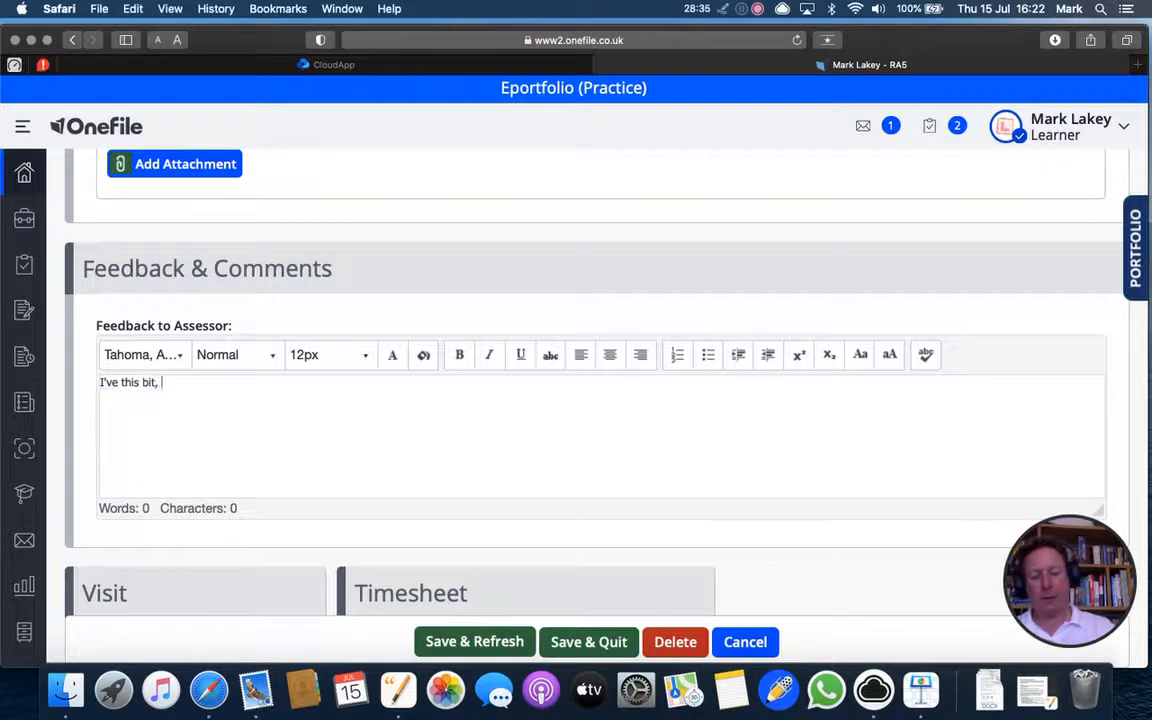
{"action": "type", "text": " can you award"}
- Set the learner time to 5 minutes in the timesheet and sign the learner's declaration as completed
{"action": "scroll", "coordinate": [397, 565], "scroll_direction": "down", "scroll_amount": 5}
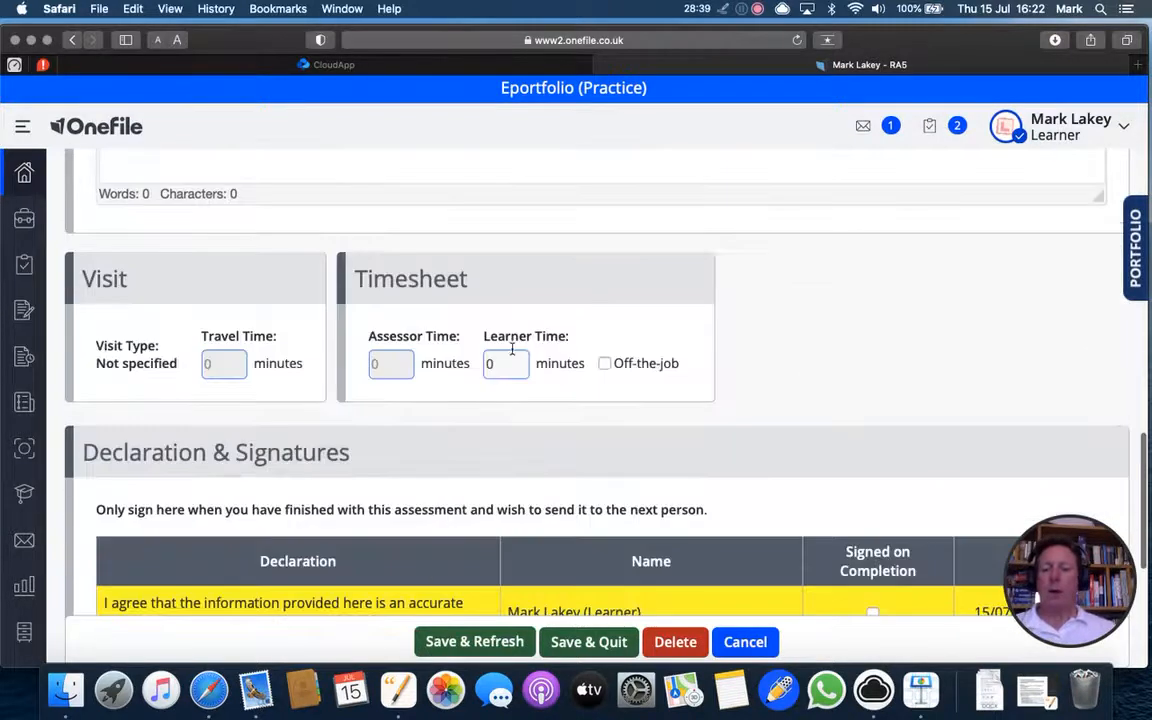
{"action": "left_click", "coordinate": [505, 363]}
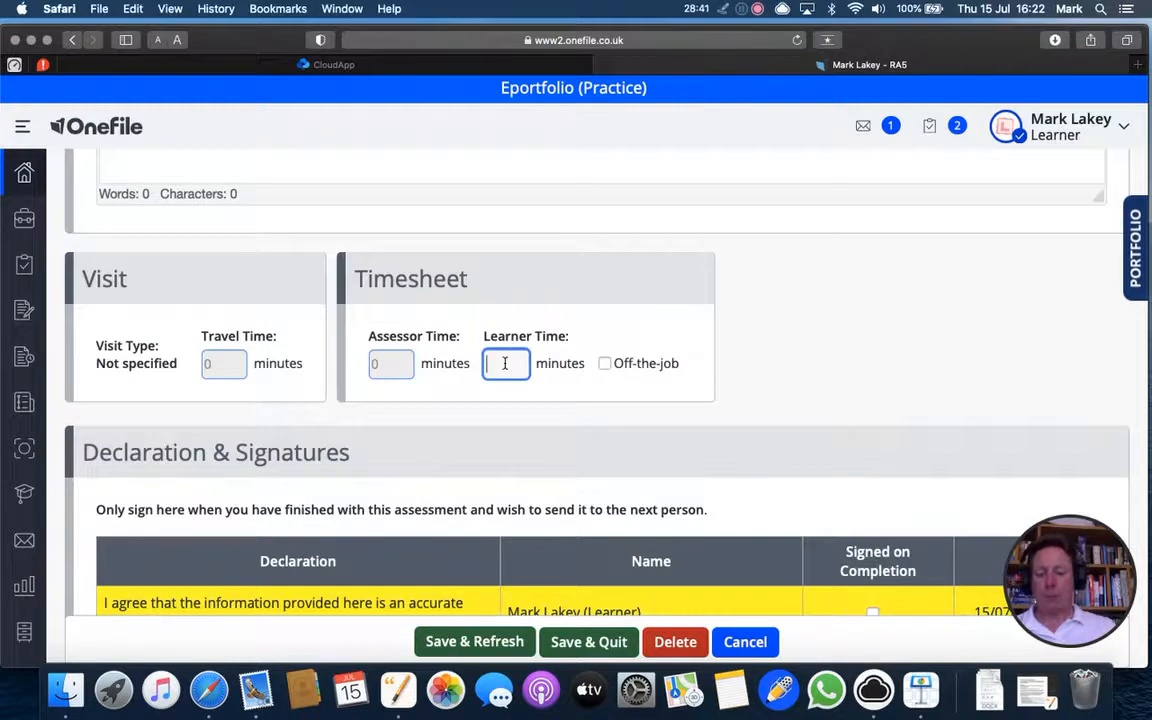
{"action": "type", "text": "5"}
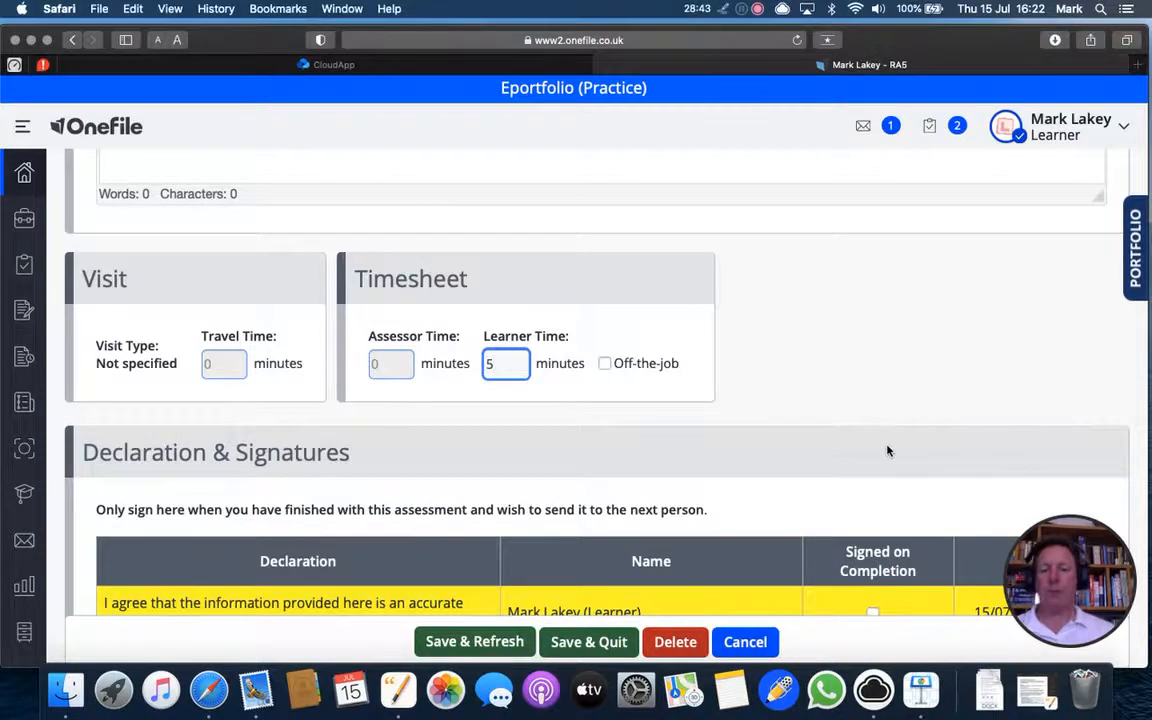
{"action": "scroll", "coordinate": [887, 450], "scroll_direction": "down", "scroll_amount": 2}
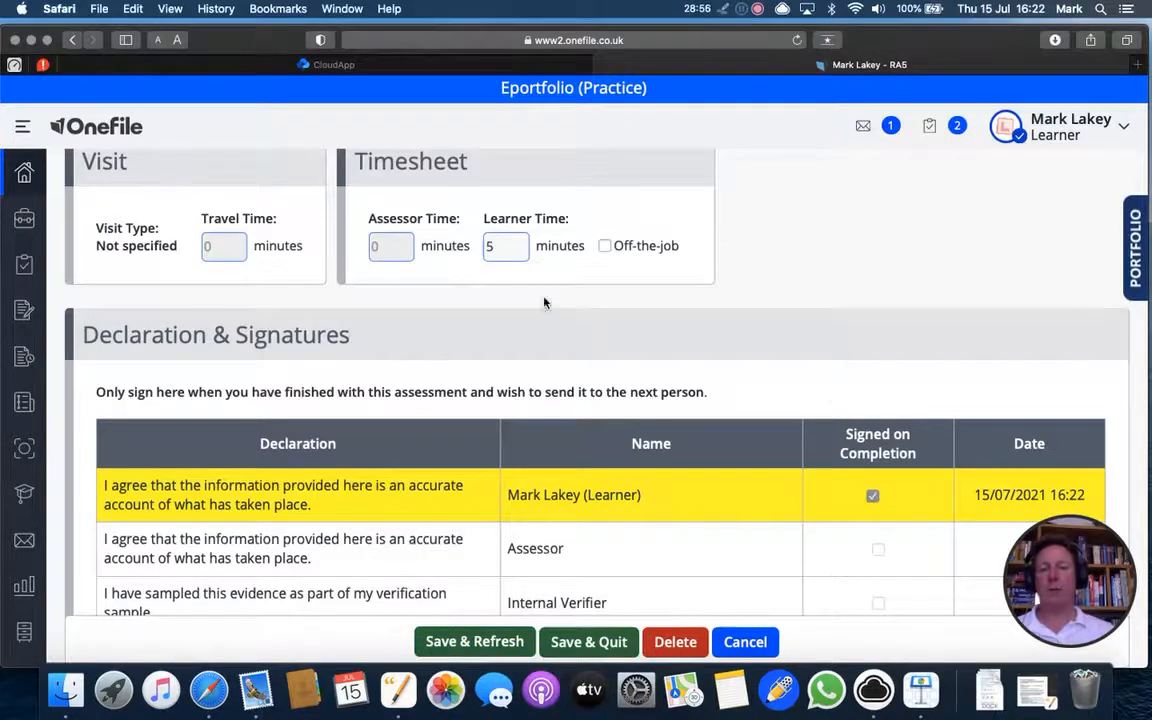
- Highlight the instruction about only signing when finished with the assessment, using the screen annotation highlighter
{"action": "left_click", "coordinate": [723, 12]}
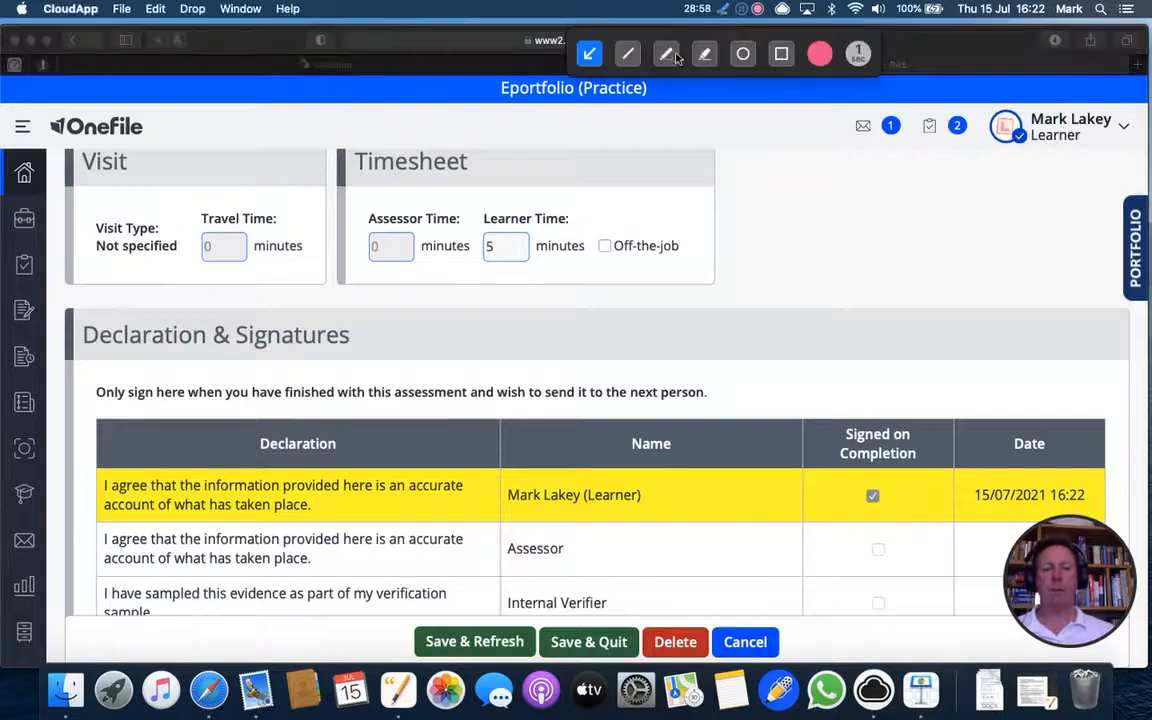
{"action": "left_click", "coordinate": [703, 55]}
{"action": "left_click_drag", "start_coordinate": [730, 392], "coordinate": [88, 391]}
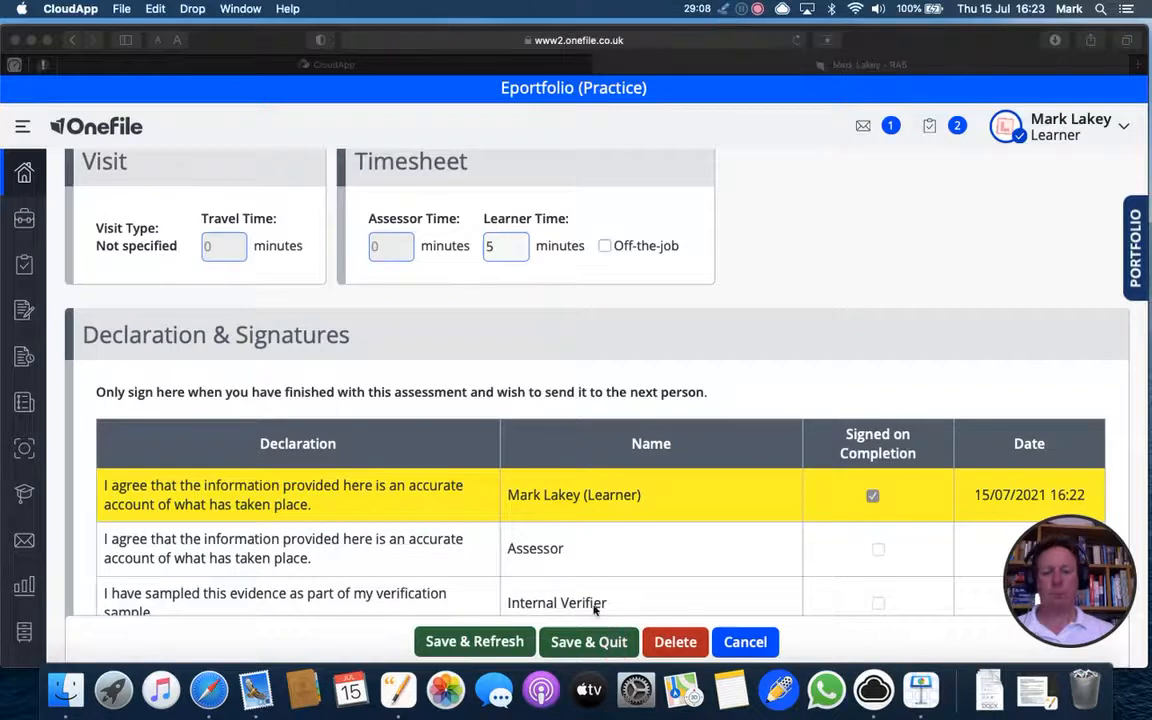
- Stop annotating, save and quit the signed assessment, and look through the list of pending assessments
{"action": "left_click", "coordinate": [589, 644]}
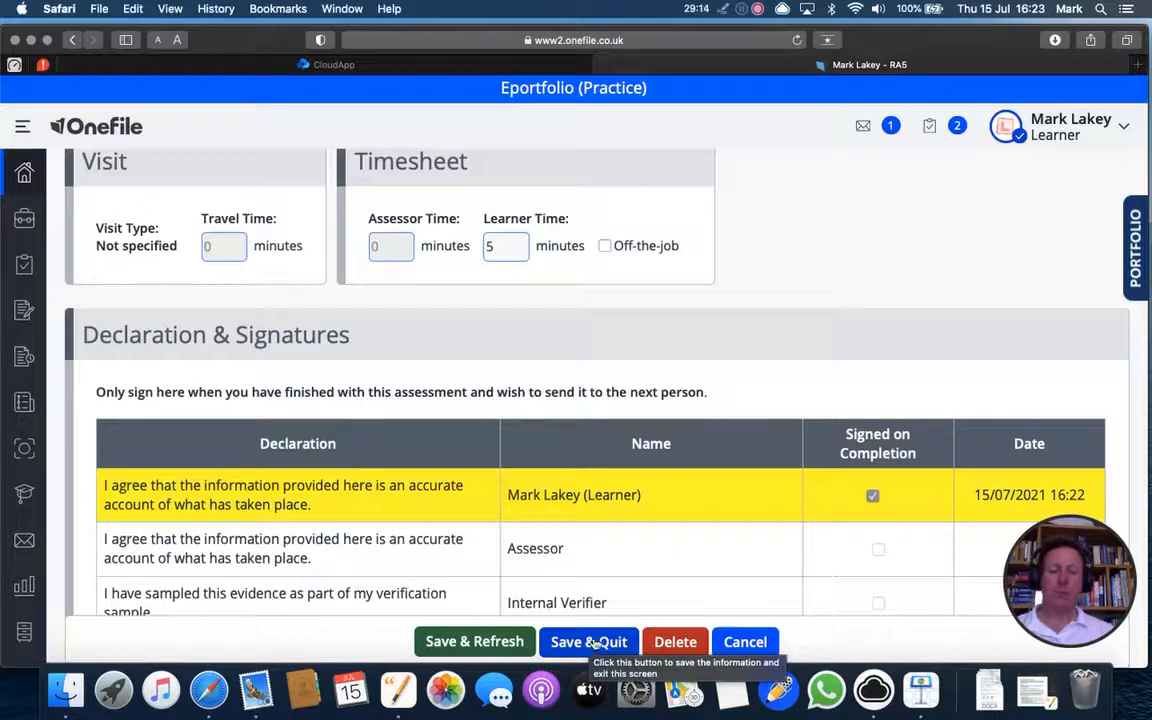
{"action": "left_click", "coordinate": [566, 645]}
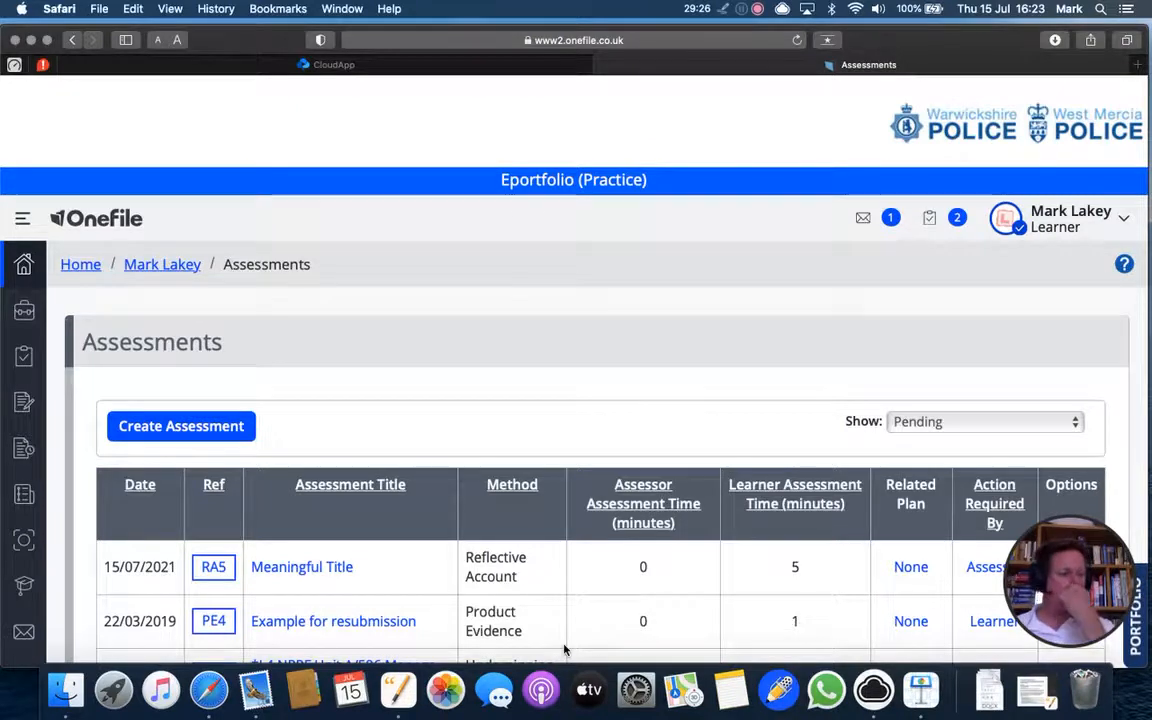
{"action": "scroll", "coordinate": [563, 650], "scroll_direction": "down", "scroll_amount": 5}
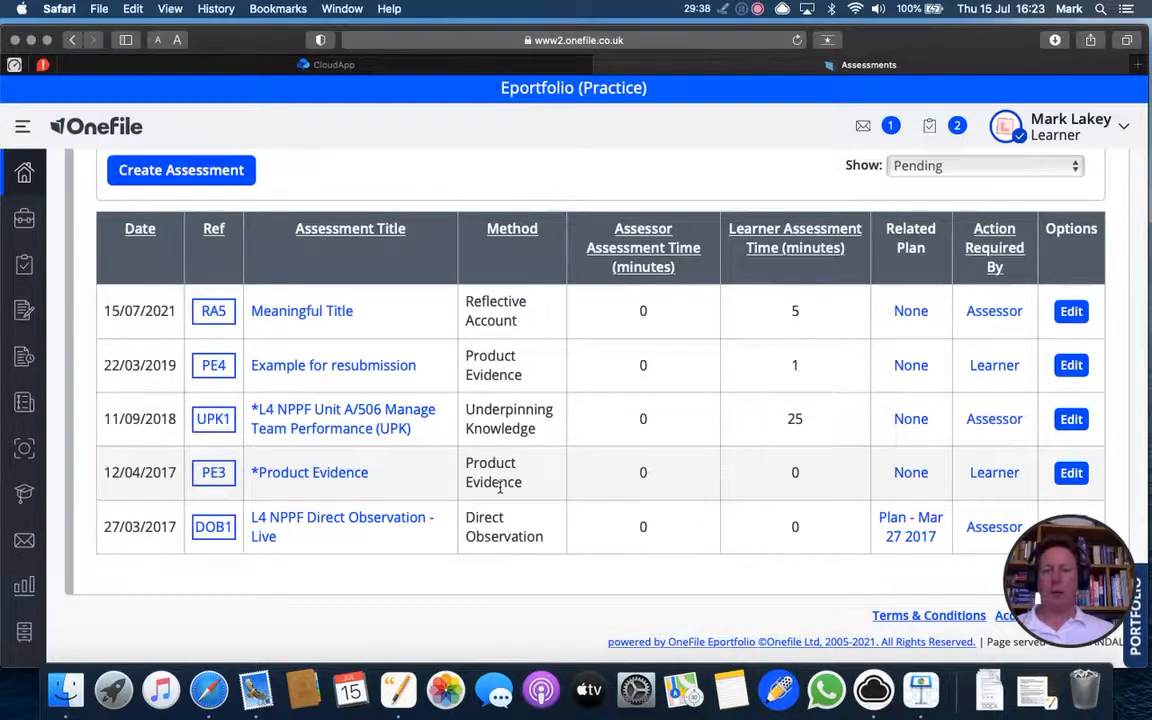
{"action": "scroll", "coordinate": [500, 487], "scroll_direction": "up", "scroll_amount": 4}
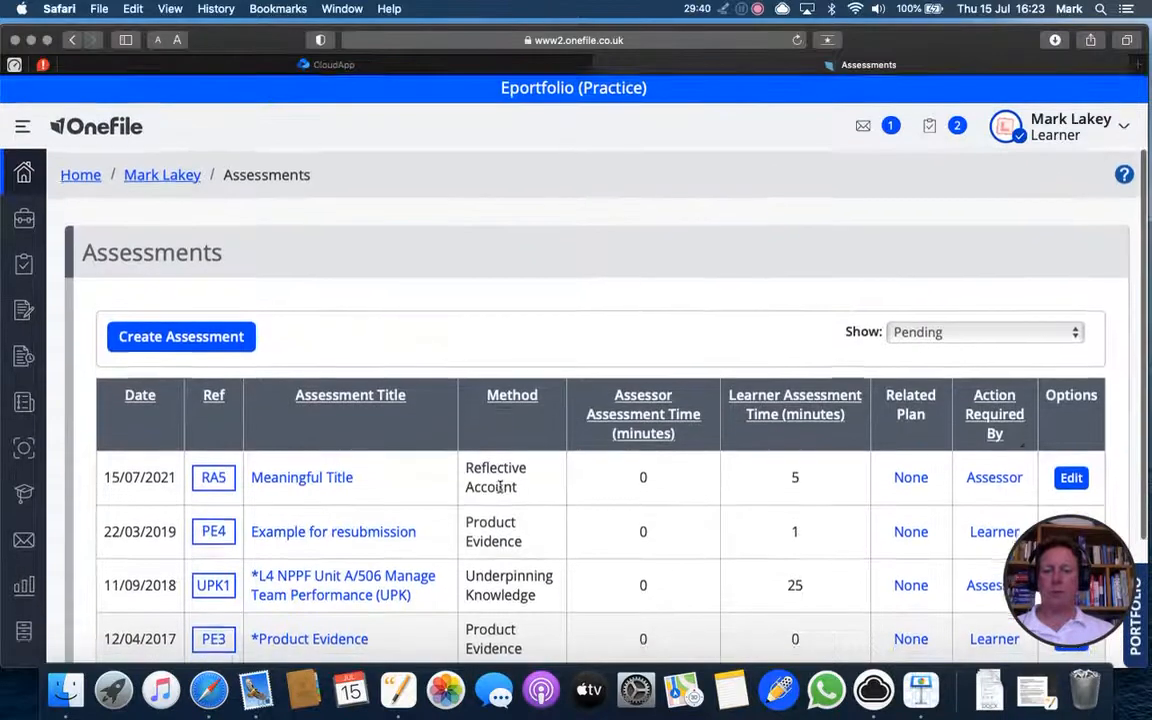
{"action": "scroll", "coordinate": [500, 487], "scroll_direction": "up", "scroll_amount": 2}
{"action": "scroll", "coordinate": [500, 487], "scroll_direction": "down", "scroll_amount": 5}
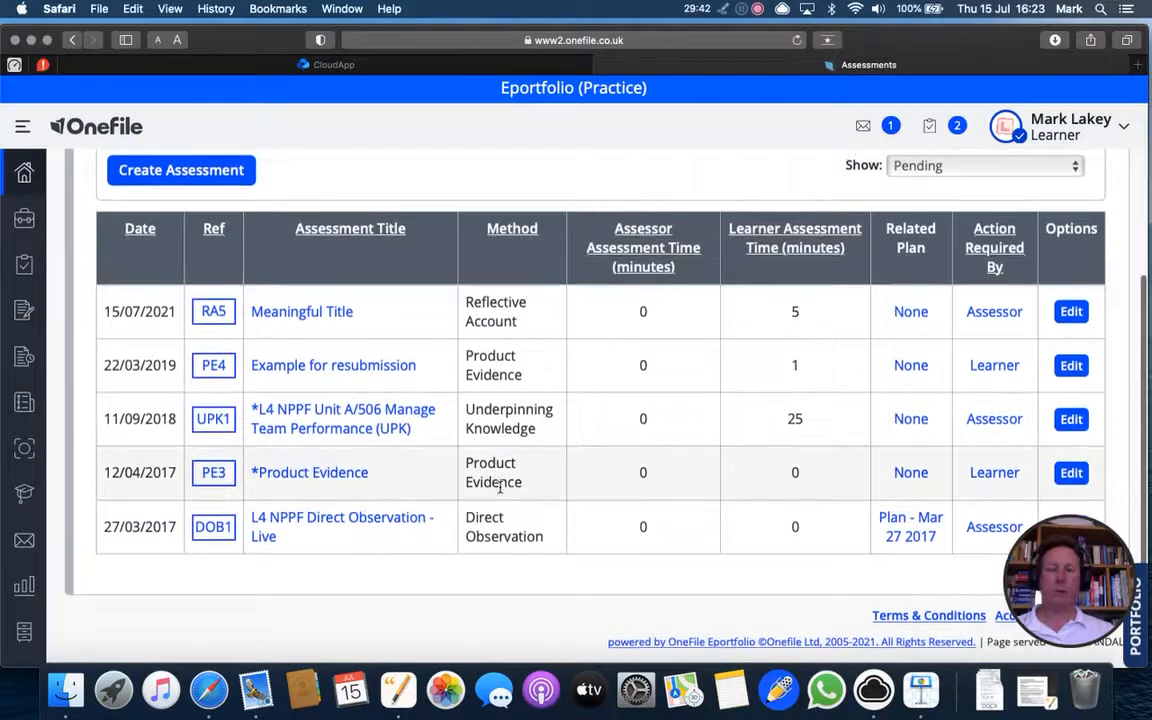